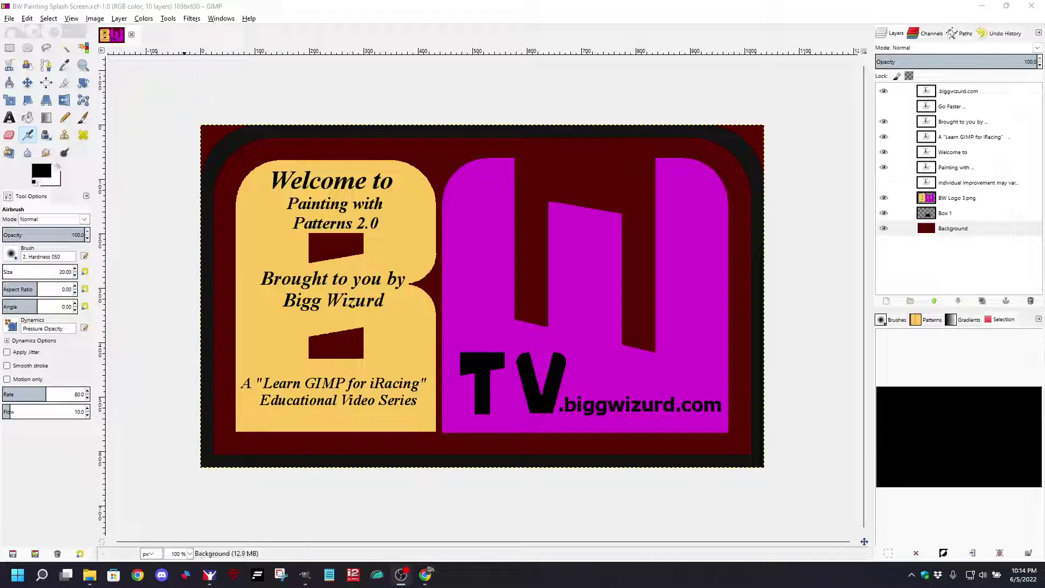
Step: Make the Background layer the active layer in GIMP's Layers panel
click(953, 228)
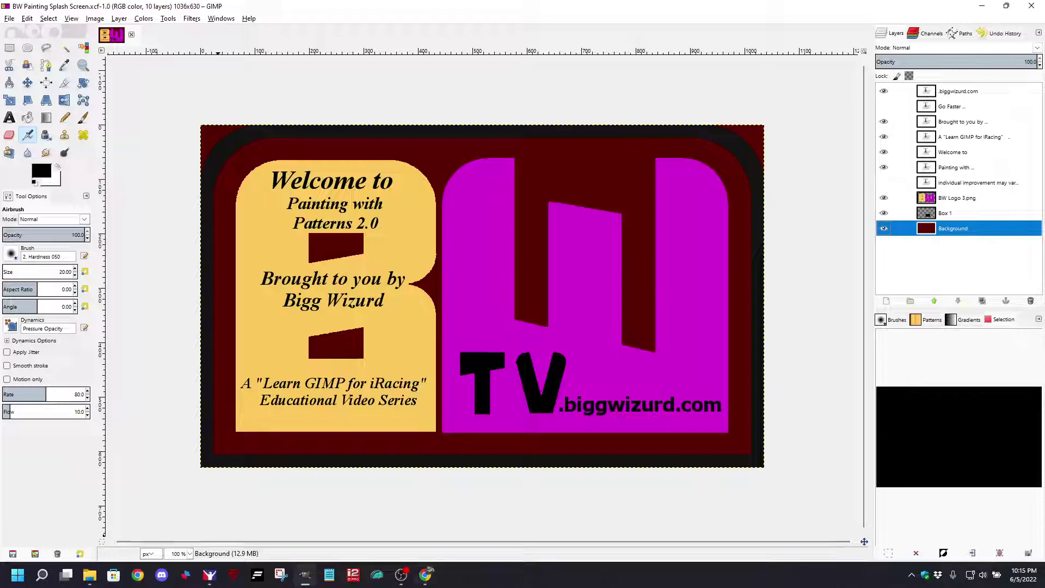
Step: Switch over to iRacing and close the open Cadillac CTS-V car details
click(425, 575)
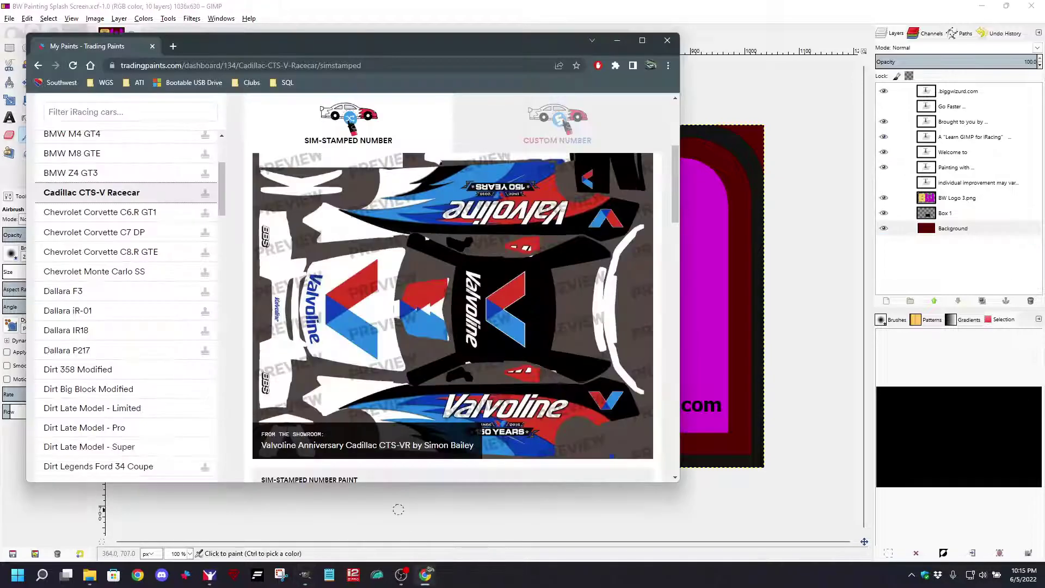
click(210, 575)
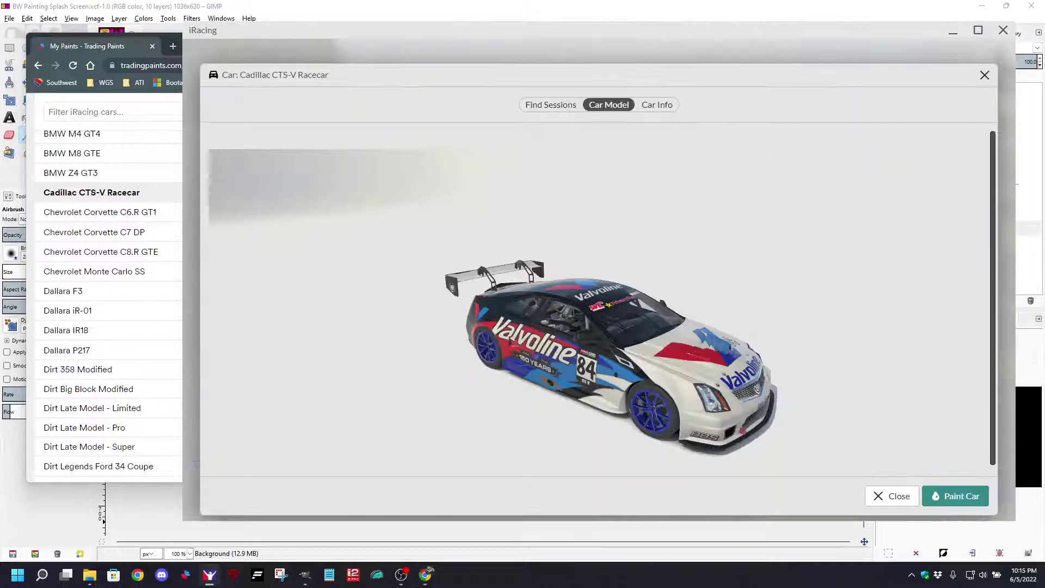
click(985, 74)
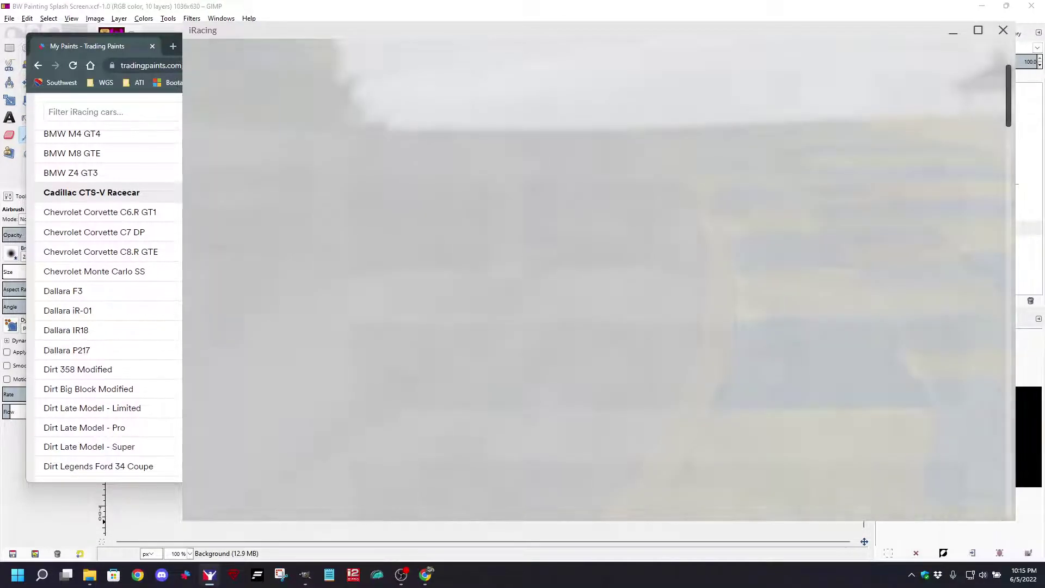
scroll(736, 245, down, 20)
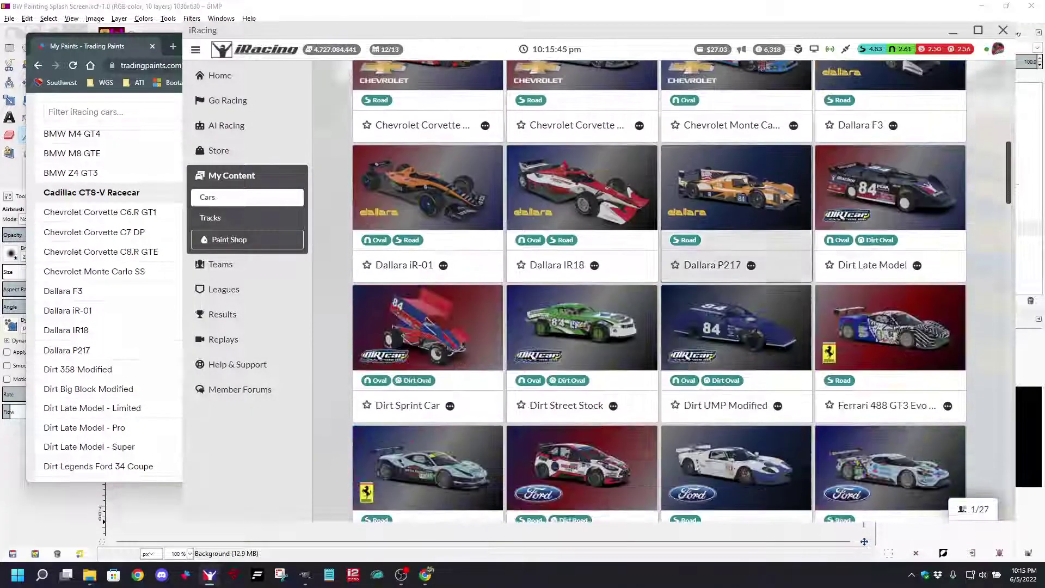
scroll(736, 245, up, 12)
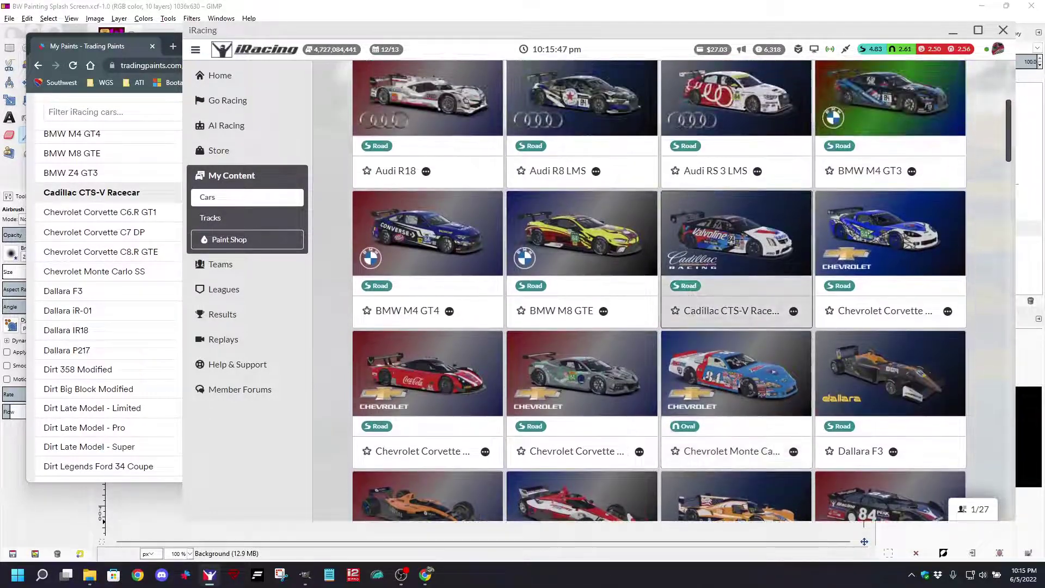
Step: View the Cadillac CTS-V 3D model from front, side and three-quarter angles, then close it
click(736, 245)
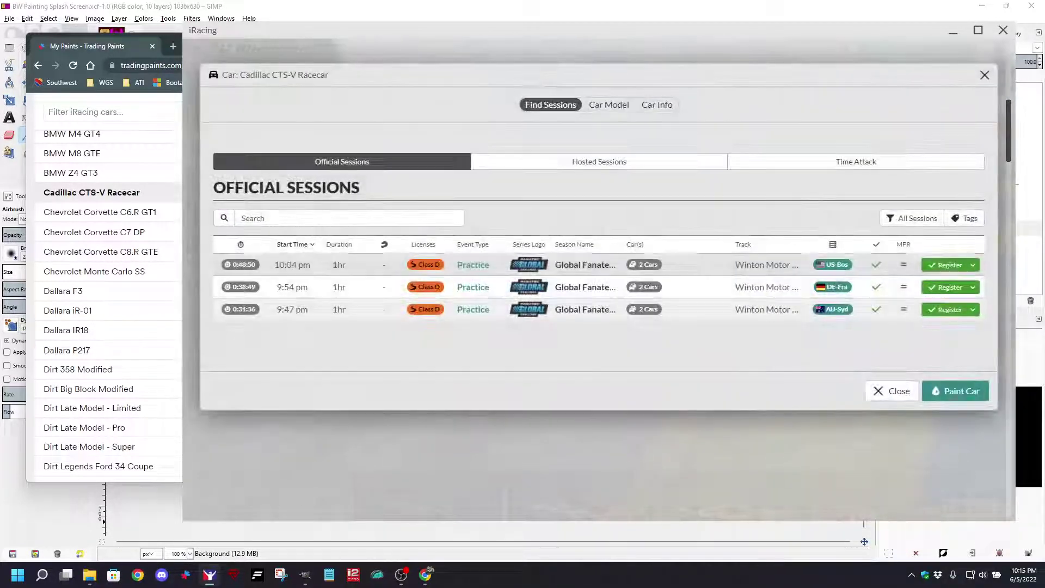
click(609, 104)
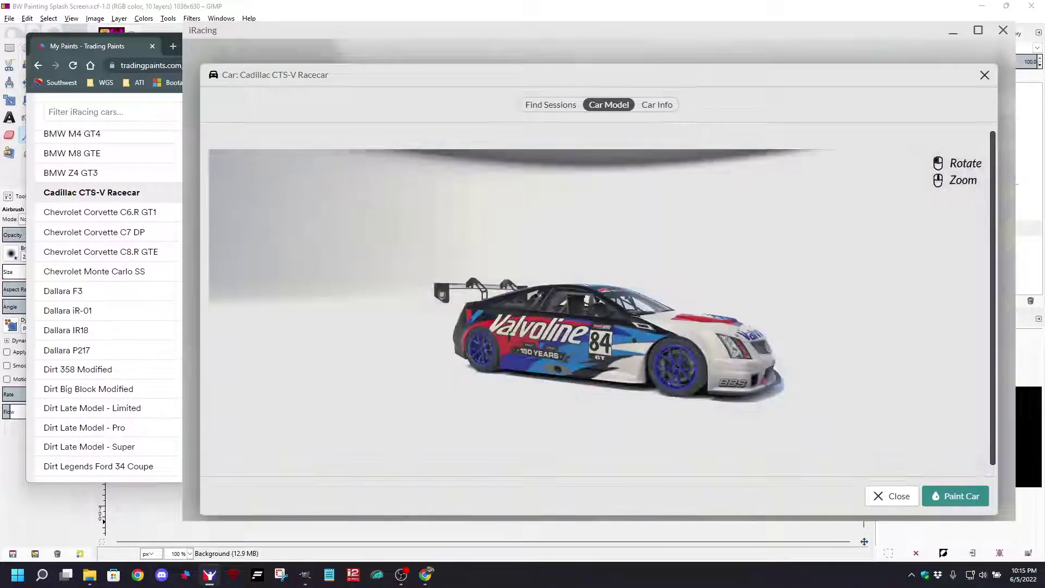
drag(608, 316, 571, 348)
drag(625, 431, 735, 425)
drag(599, 326, 640, 346)
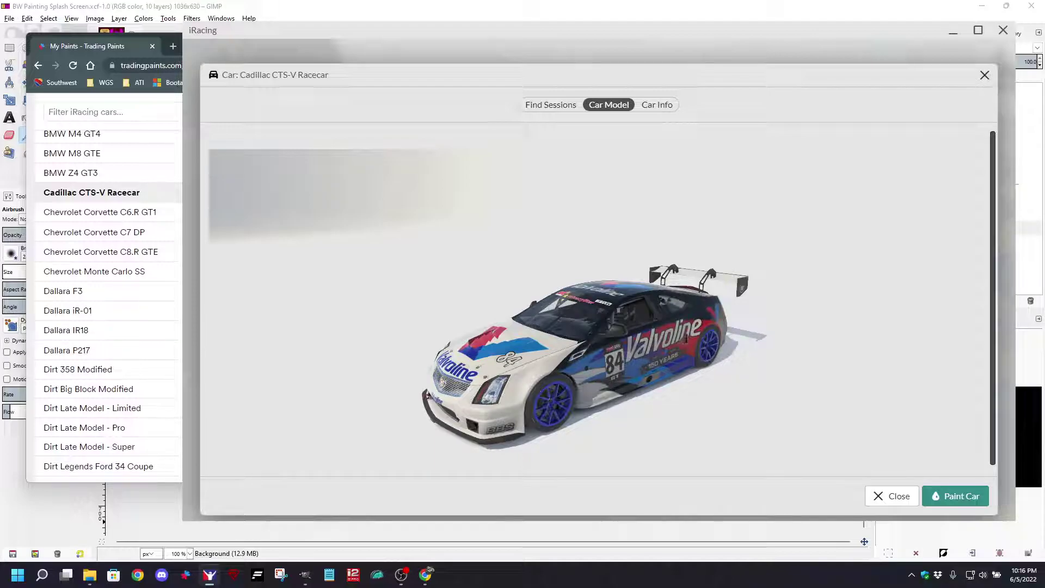
drag(428, 396, 515, 393)
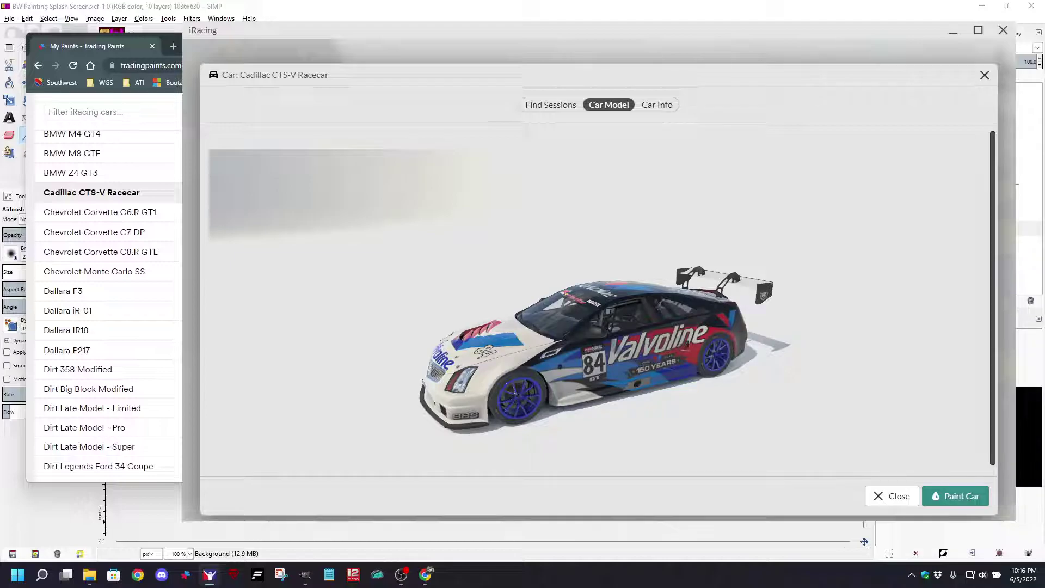
drag(515, 393, 556, 398)
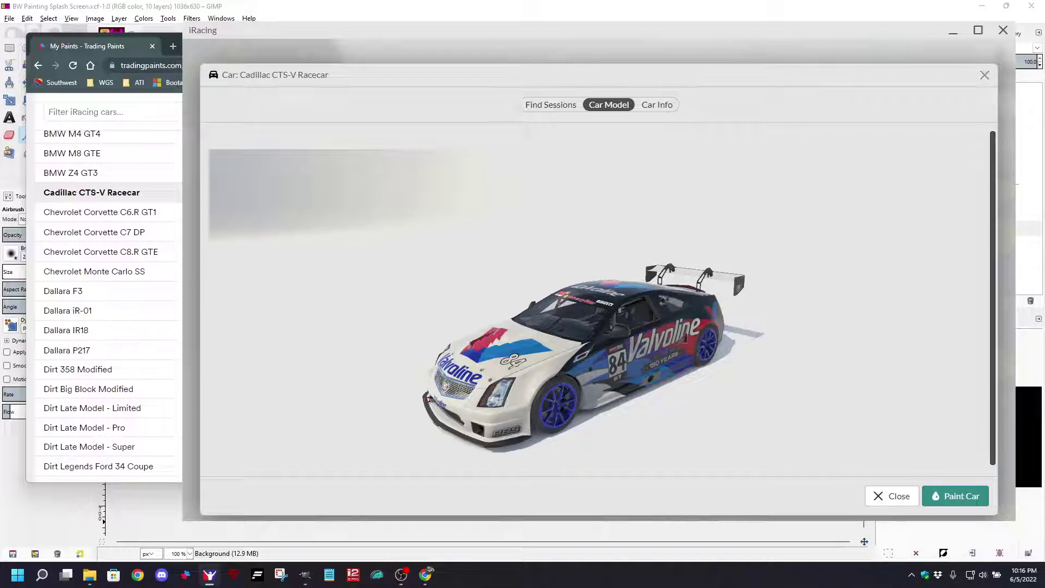
click(985, 74)
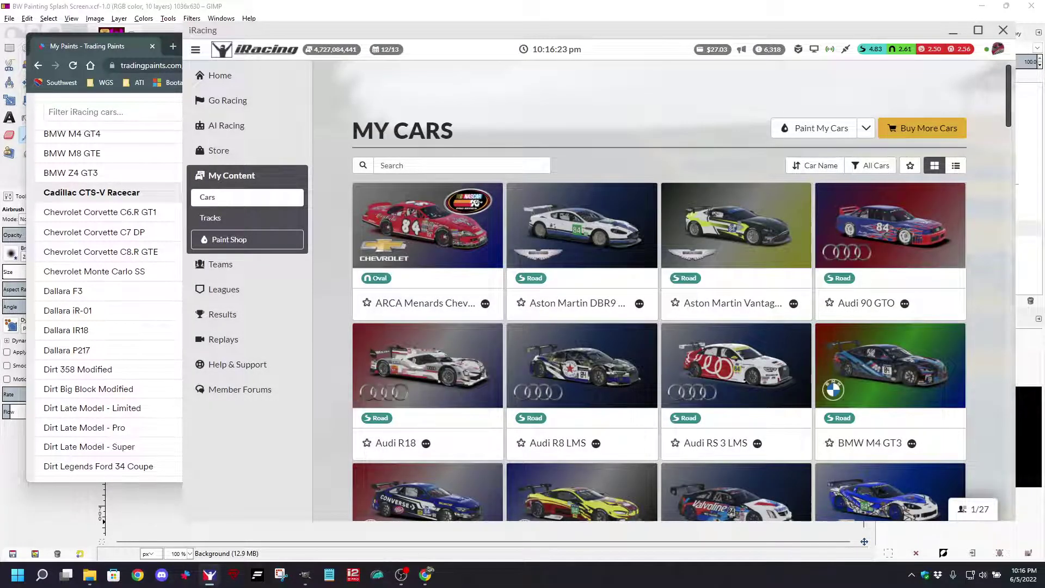
Step: View the Aston Martin DBR9 GT1's 3D car model, then reopen its card and choose Paint Car
click(582, 226)
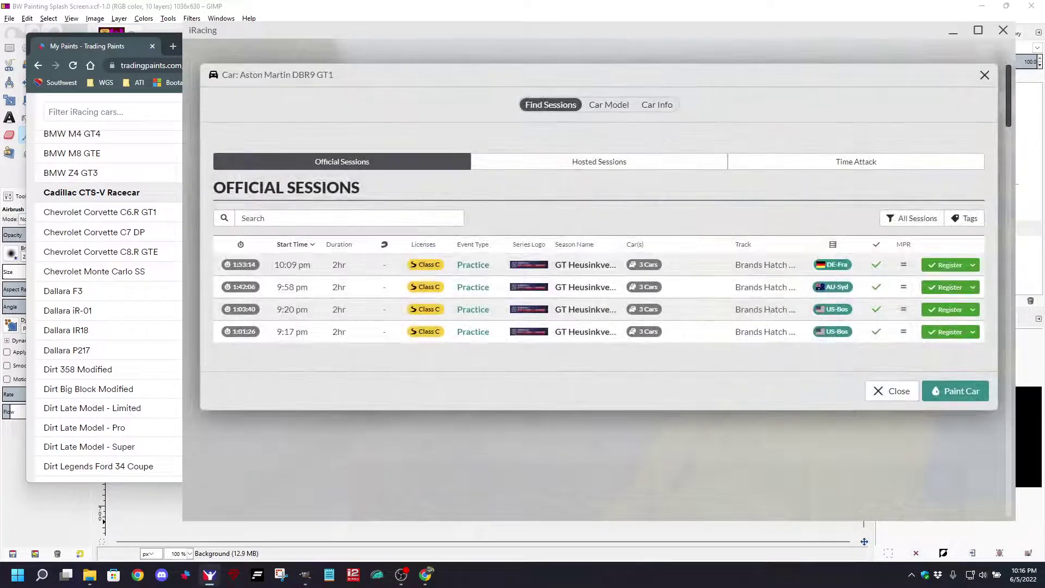
click(609, 105)
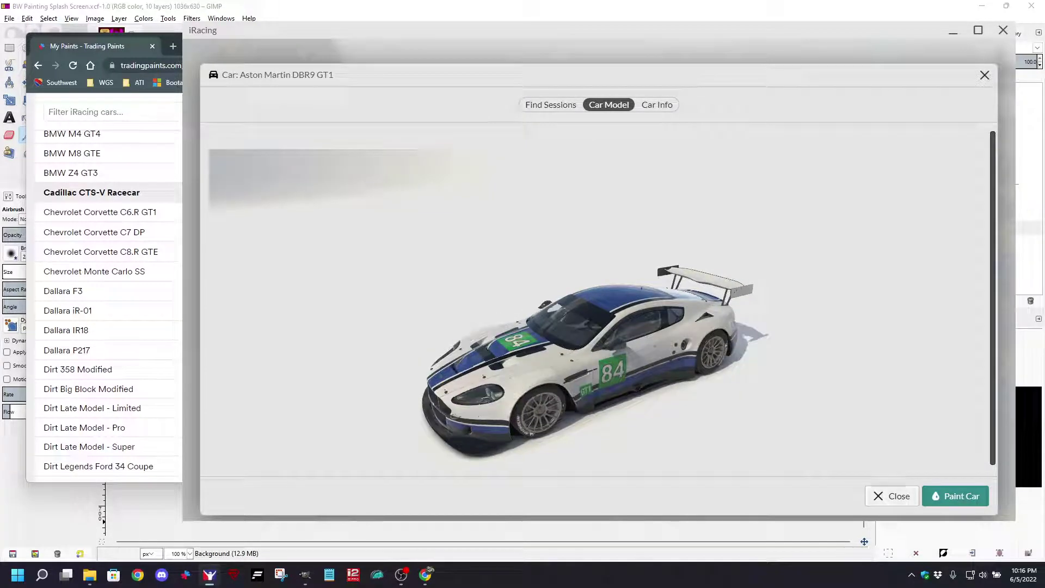
click(891, 496)
click(579, 256)
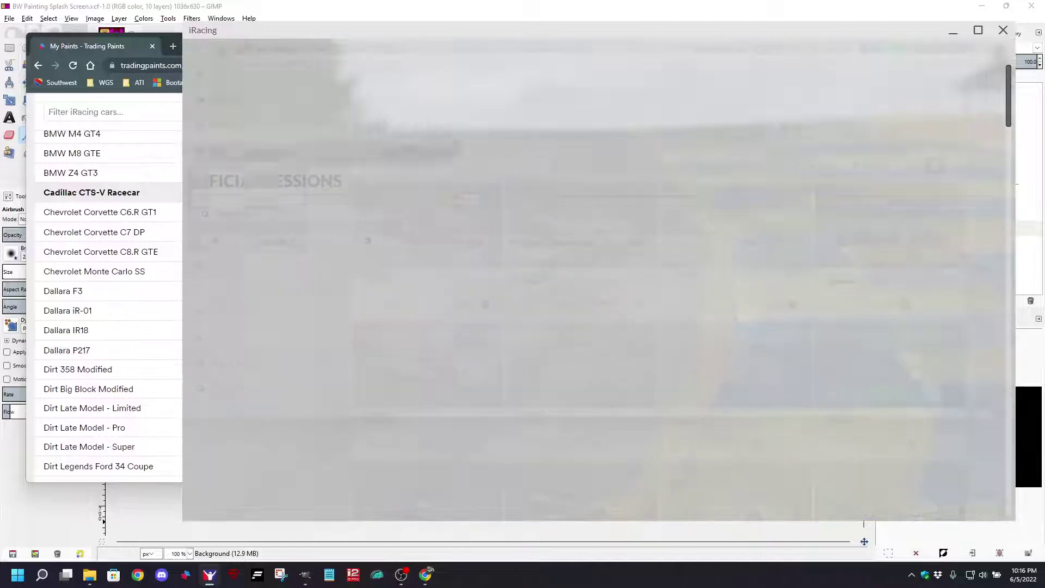
click(955, 391)
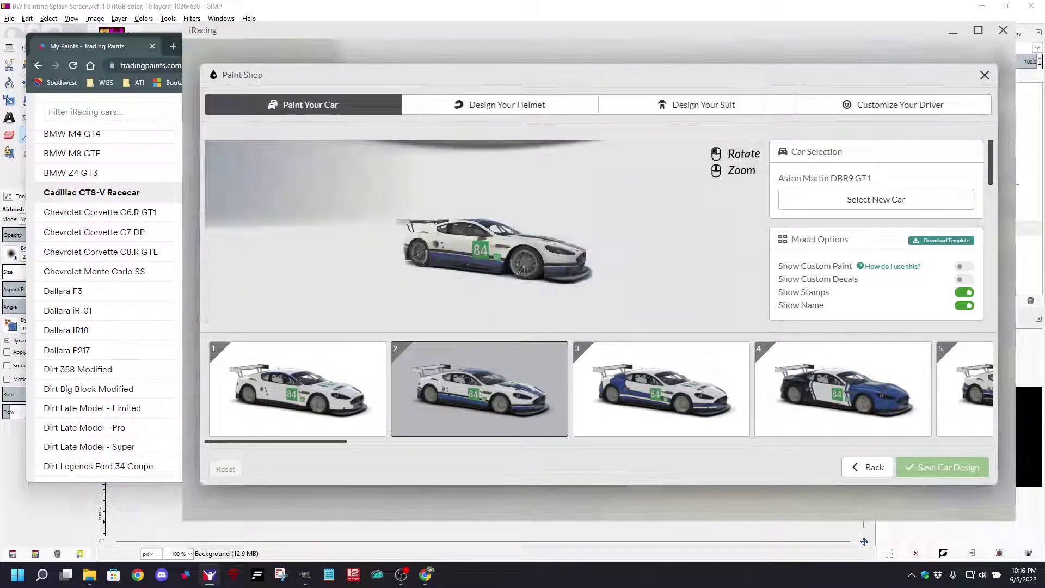
Step: Change the Aston Martin's blue body colour to red #94282E and apply livery design 8
scroll(875, 234, down, 5)
scroll(875, 234, up, 2)
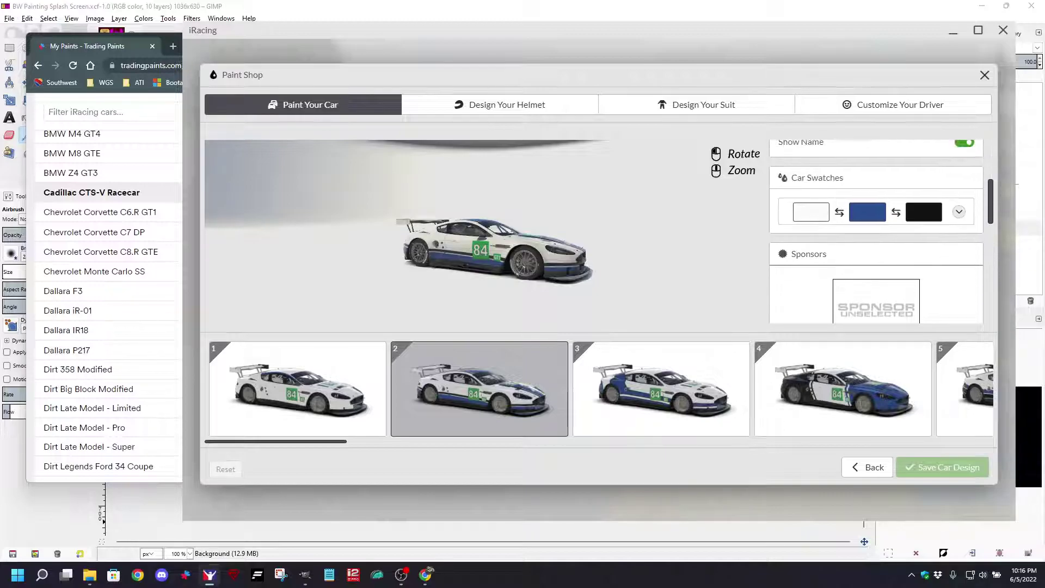
click(867, 213)
drag(880, 329, 920, 329)
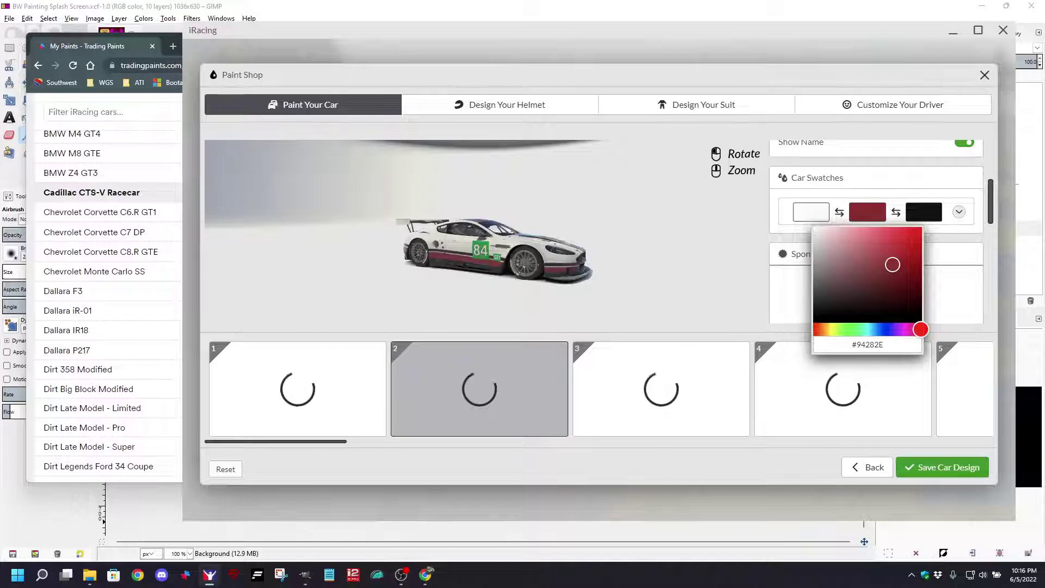
click(952, 297)
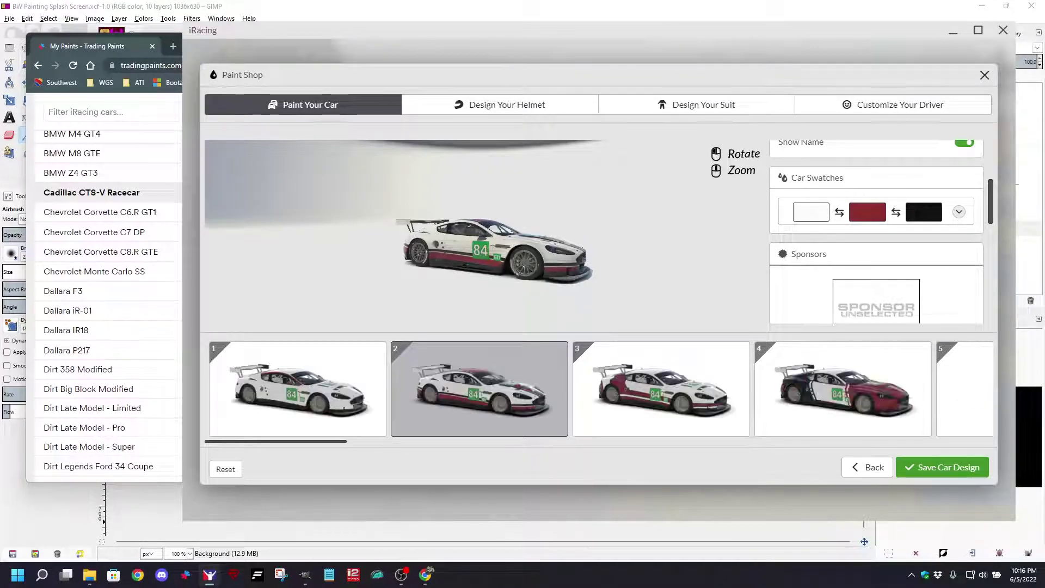
scroll(870, 389, right, 5)
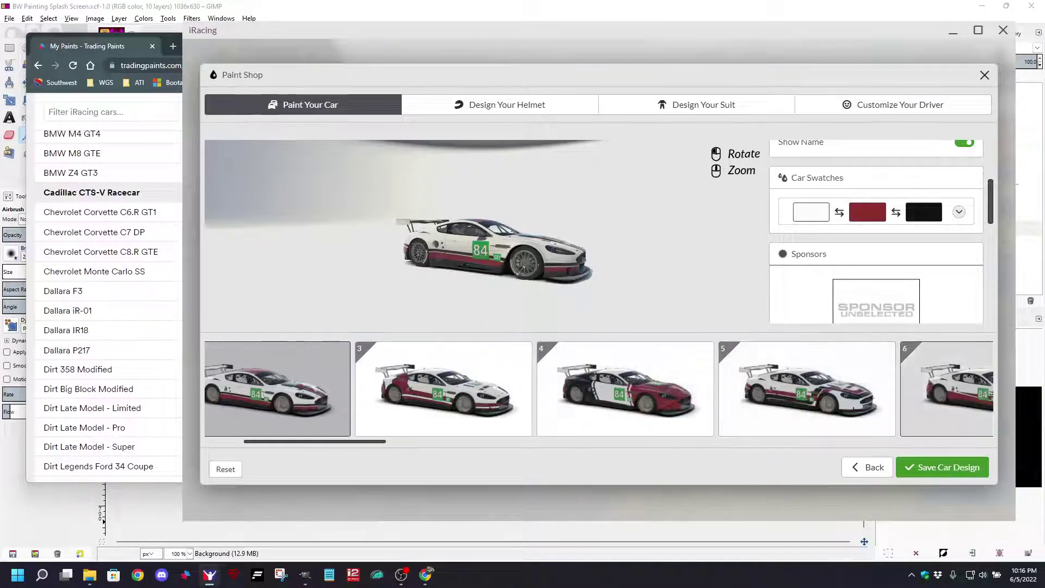
scroll(871, 389, right, 5)
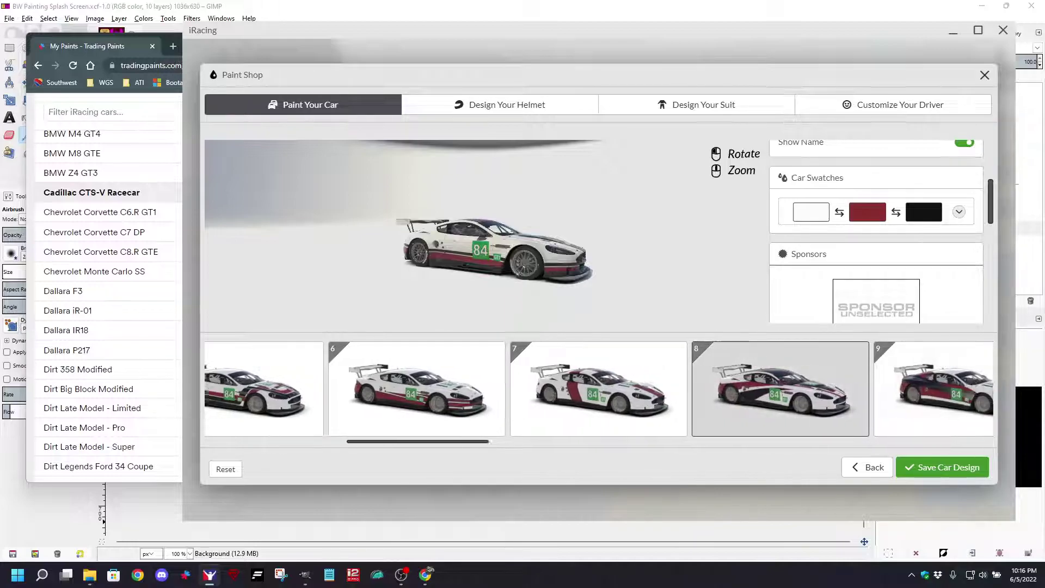
click(599, 389)
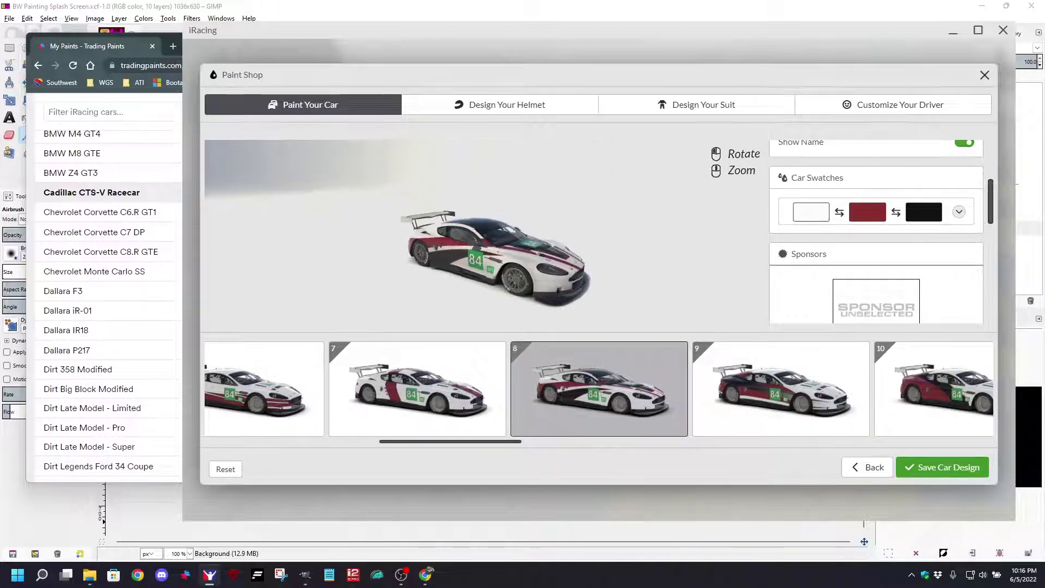
Step: Try sponsors AXALTA 1, then American Childhood Cancer Organization, and exit the Paint Shop without saving
scroll(876, 229, down, 2)
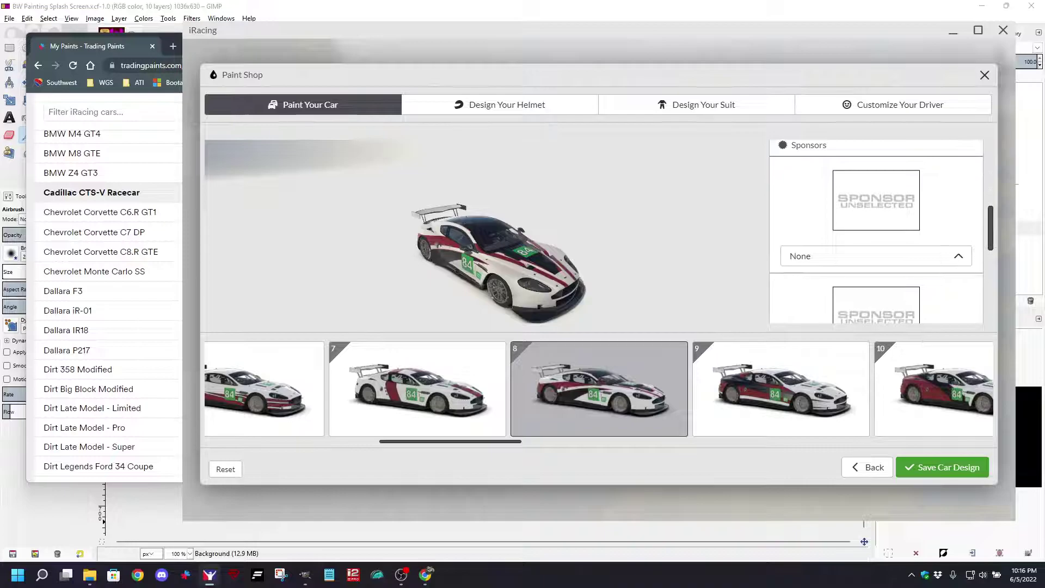
click(876, 255)
click(809, 196)
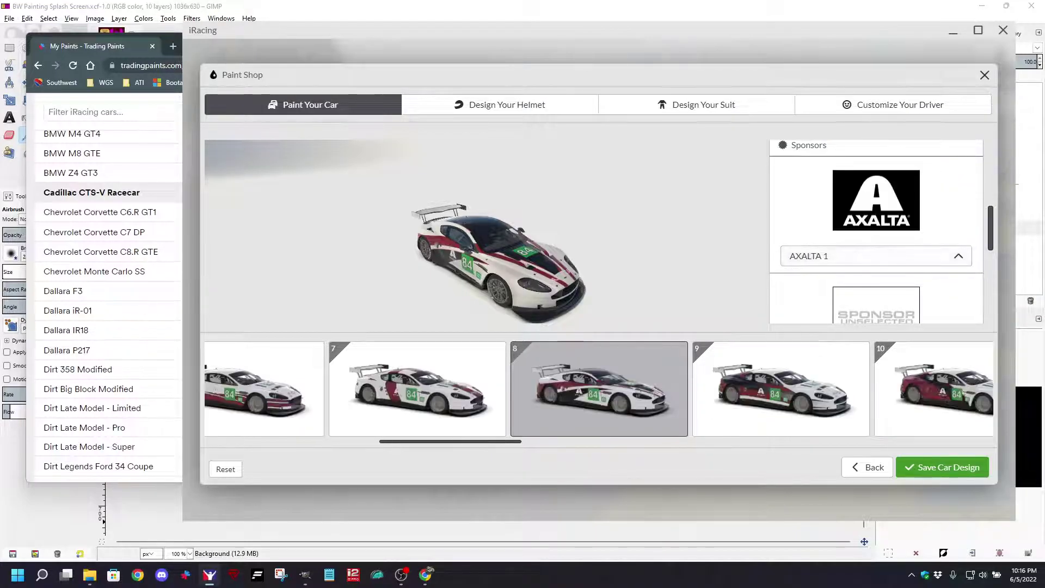
click(876, 256)
click(871, 227)
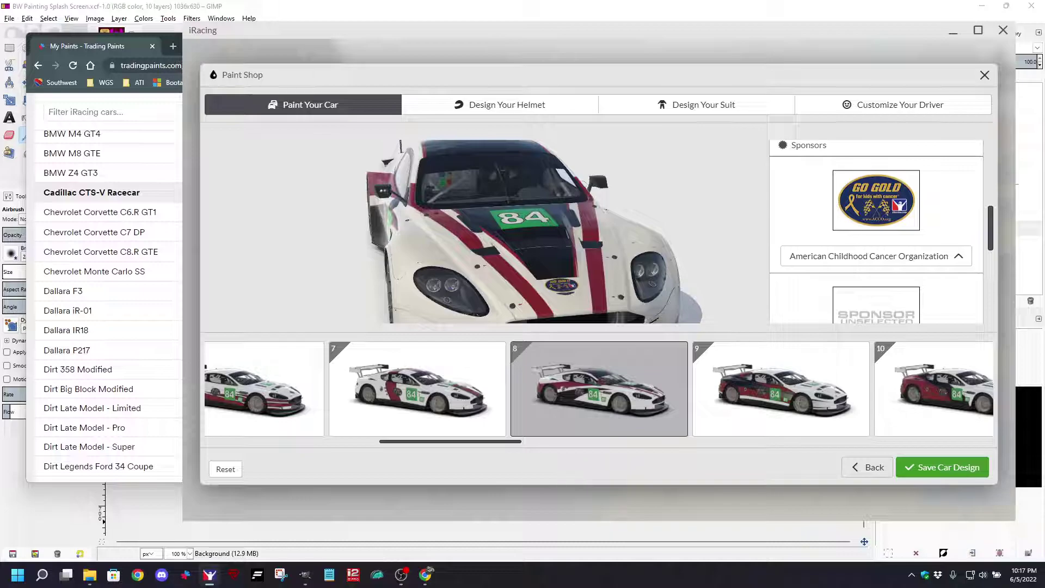
scroll(876, 228, up, 5)
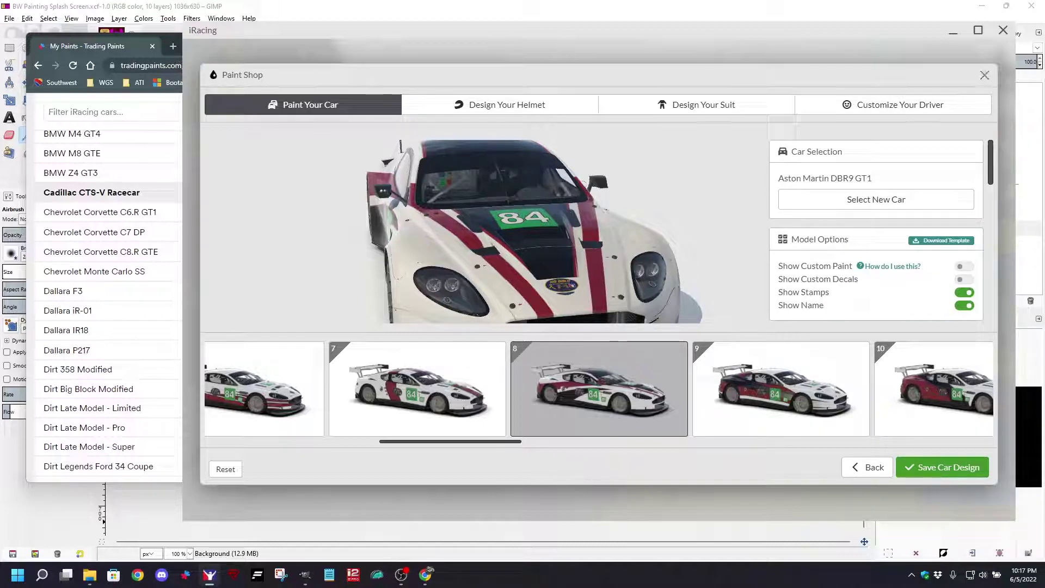
key(Escape)
click(575, 303)
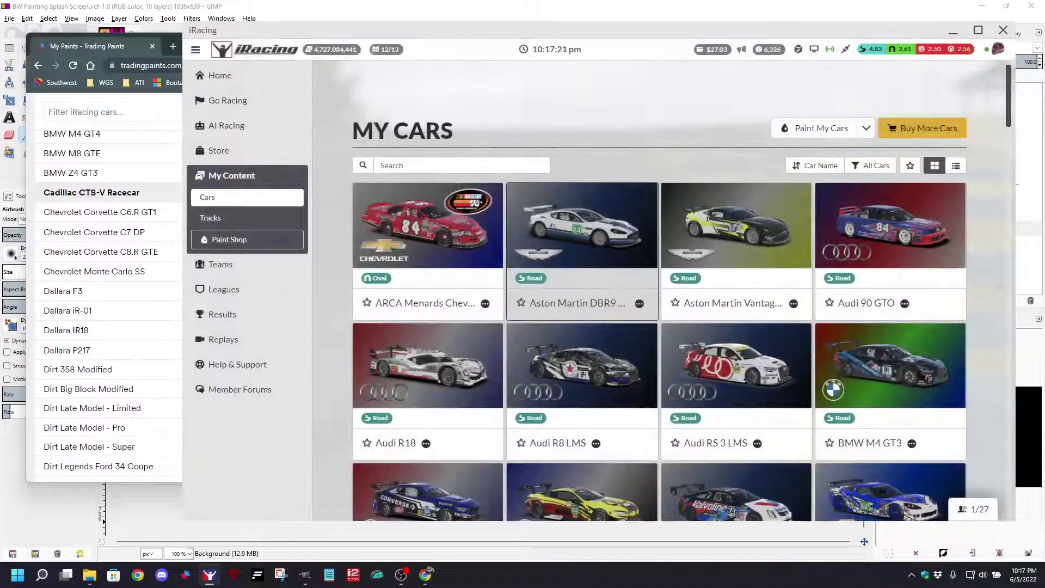
Step: Show the Cadillac CTS-V Racecar's car model, then return to the Trading Paints page
scroll(574, 302, down, 3)
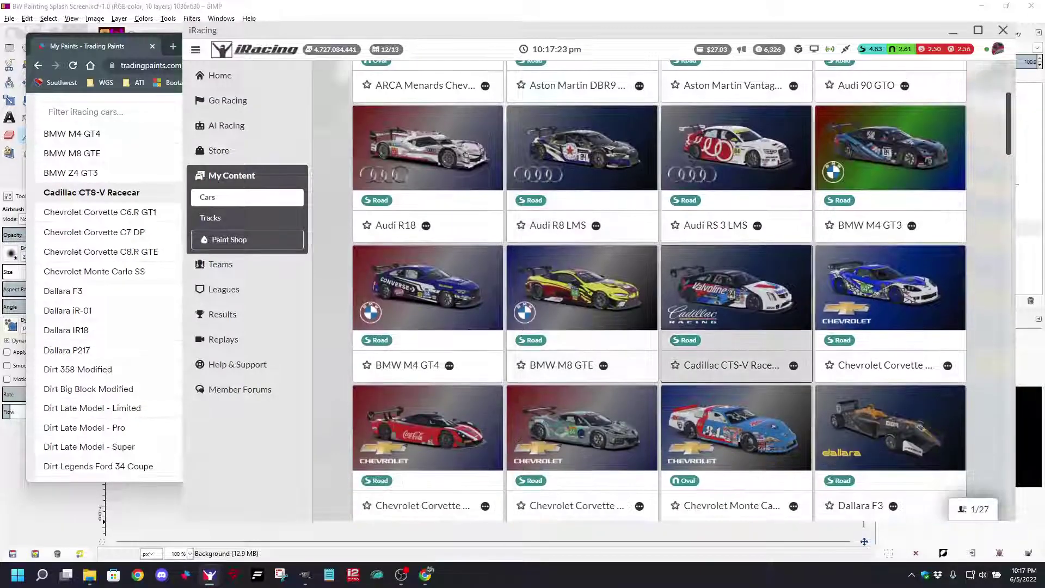
click(736, 316)
click(609, 105)
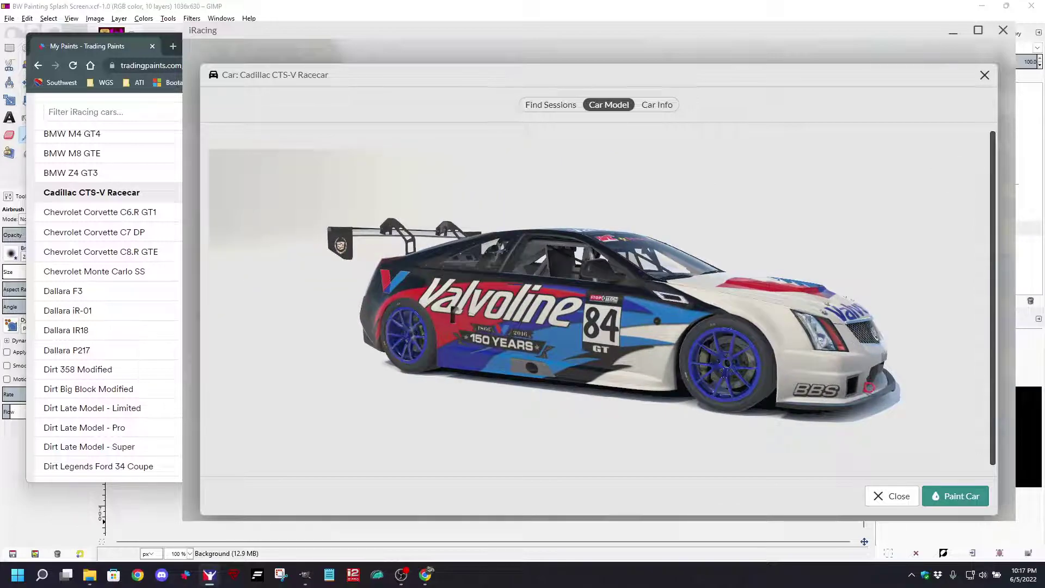
key(alt+Tab)
Step: Filter the Explore Paints showroom to Cadillac CTS-V Racecar paints
scroll(451, 315, up, 4)
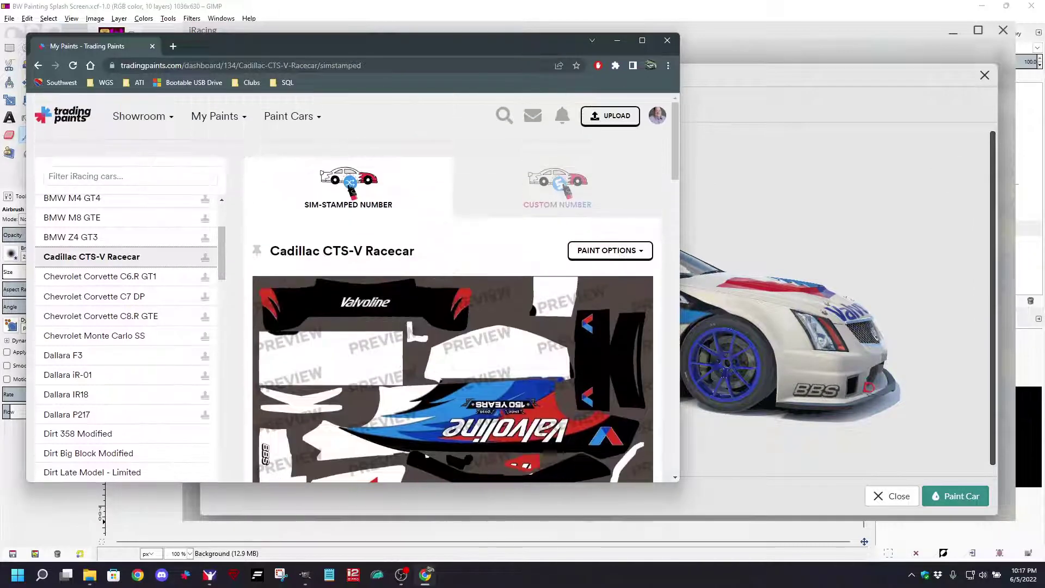
mouse_move(138, 116)
click(98, 212)
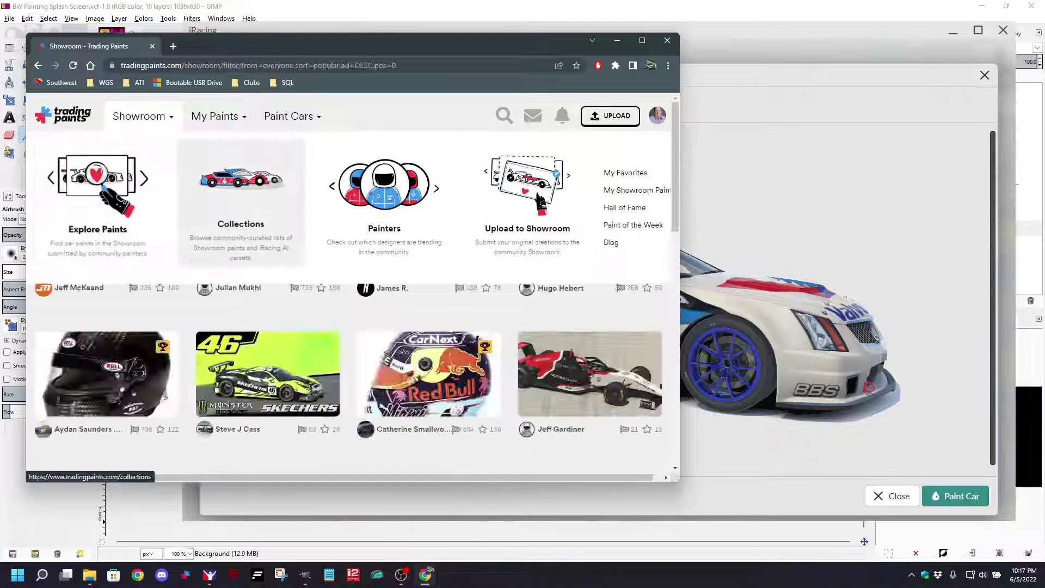
click(98, 212)
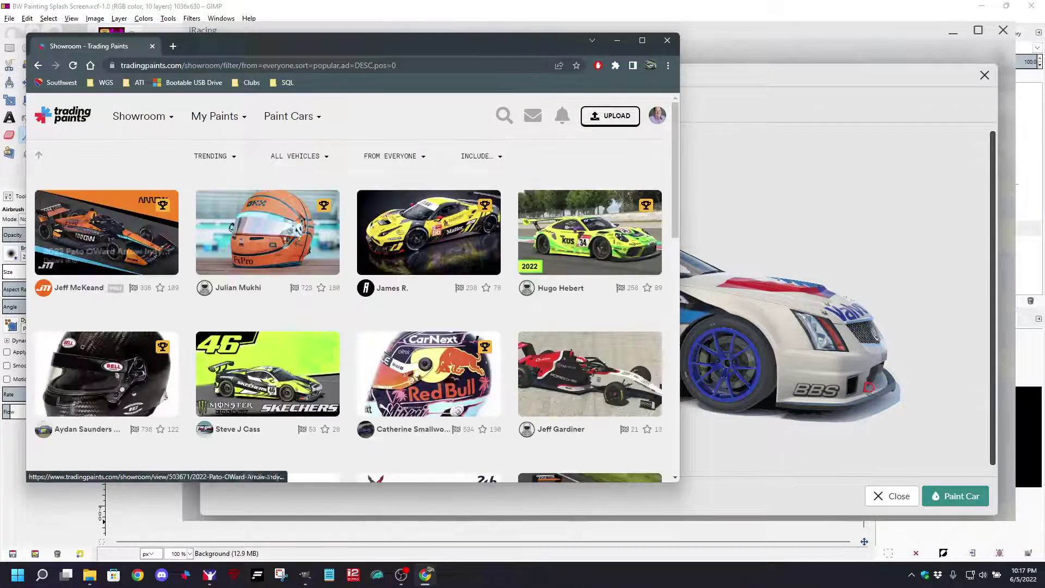
click(297, 156)
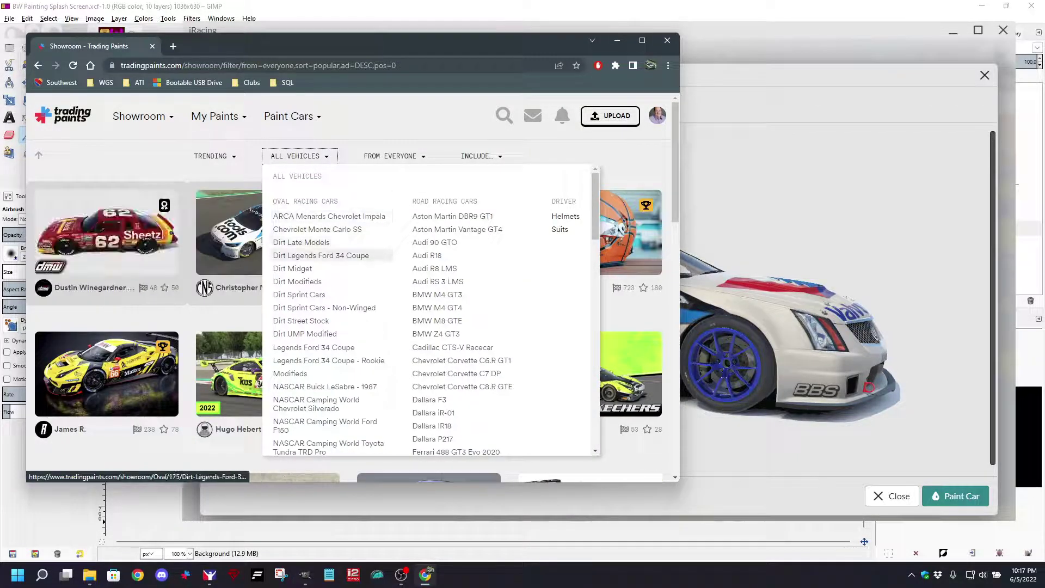
click(454, 347)
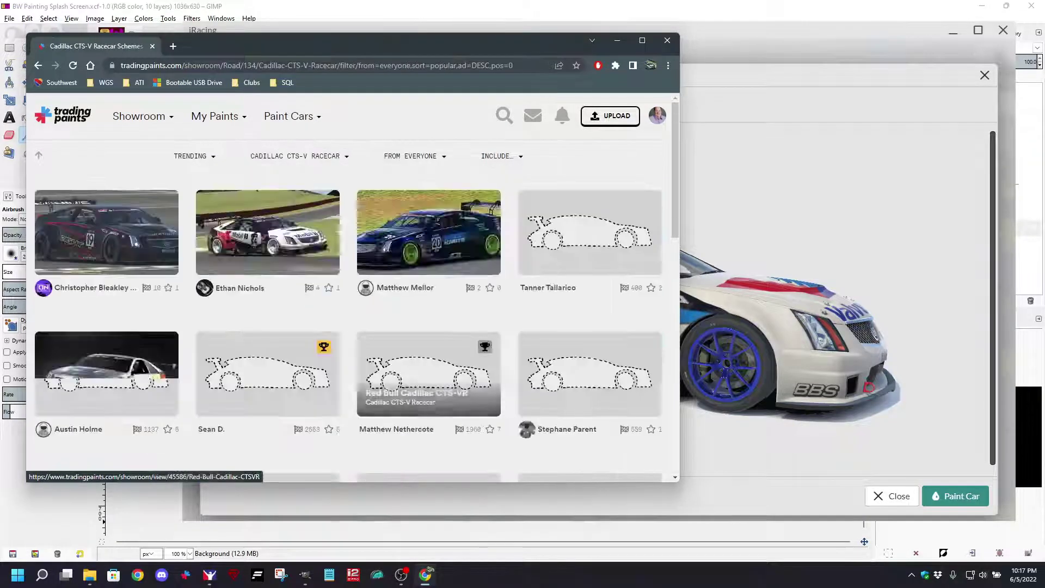
Step: Open the Cadaillac Hot Wheels paint and confirm it as the paint to race
scroll(428, 359, down, 7)
scroll(429, 359, up, 1)
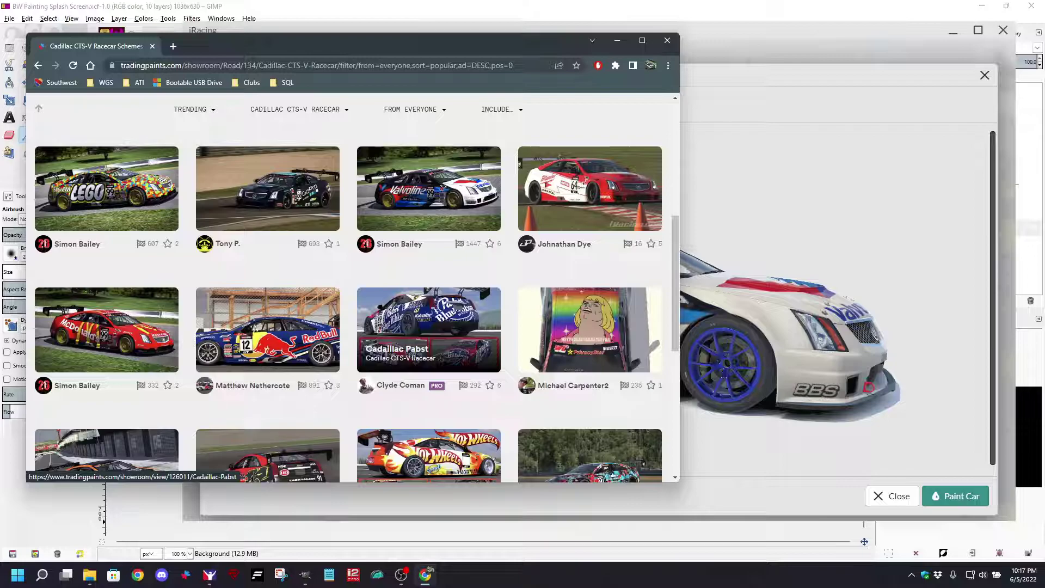
scroll(429, 338, down, 3)
click(428, 327)
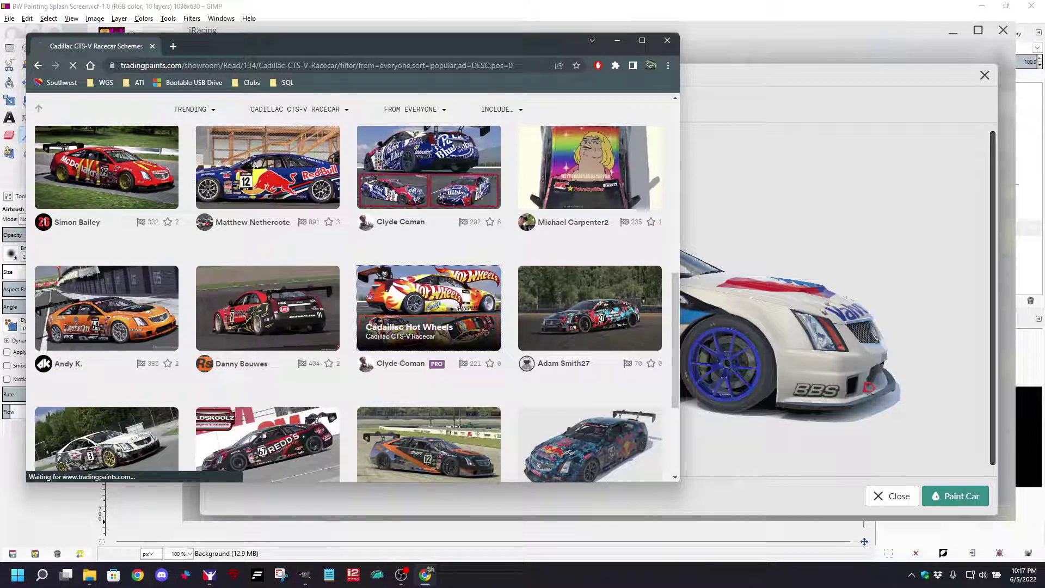
scroll(428, 327, down, 2)
scroll(542, 381, down, 1)
click(541, 426)
click(459, 268)
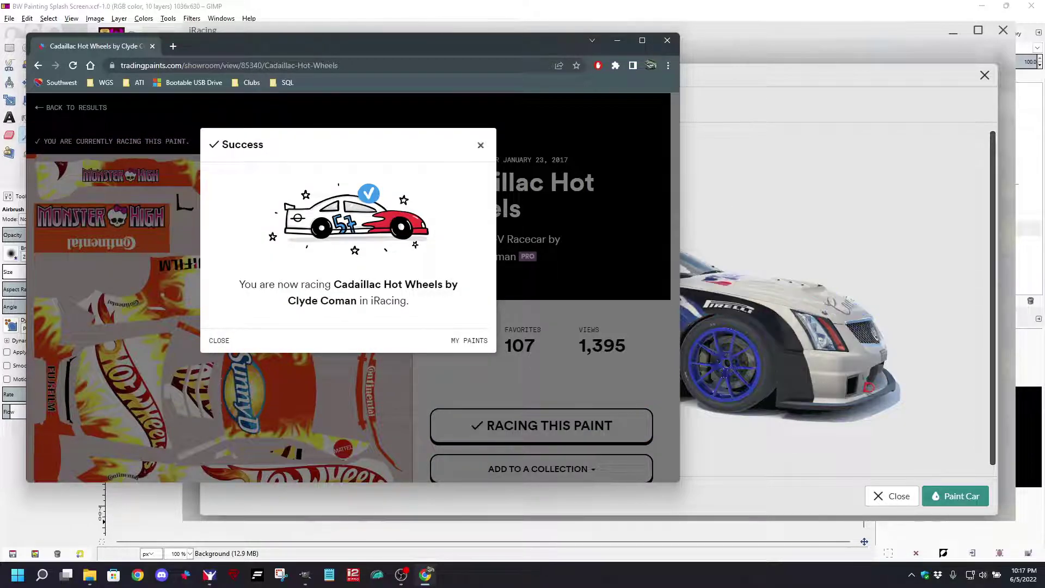
click(481, 145)
Step: Return to iRacing and open the Paint Shop for the Hot Wheels Cadillac CTS-V
key(alt+Tab)
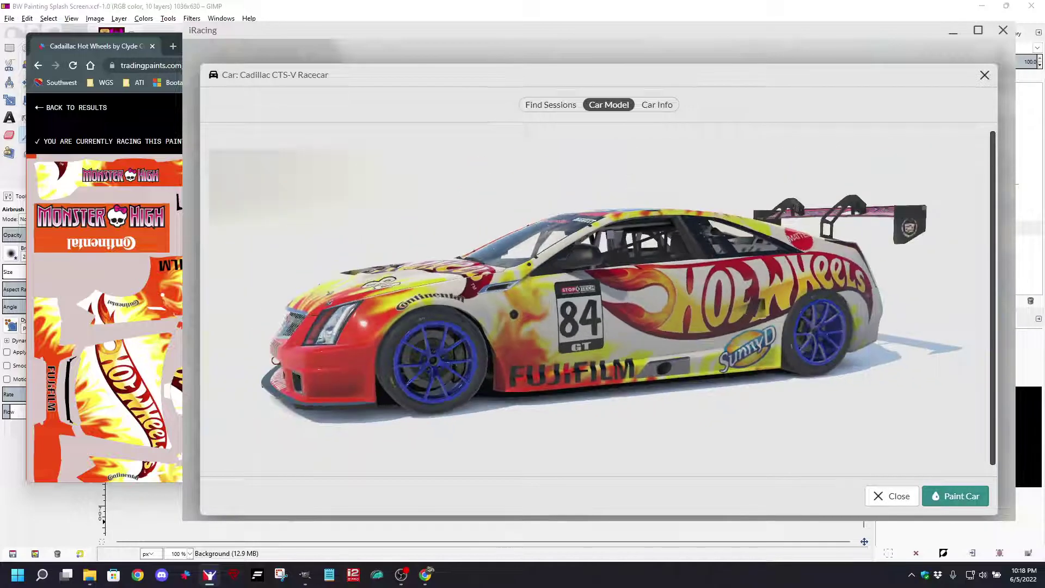
click(955, 496)
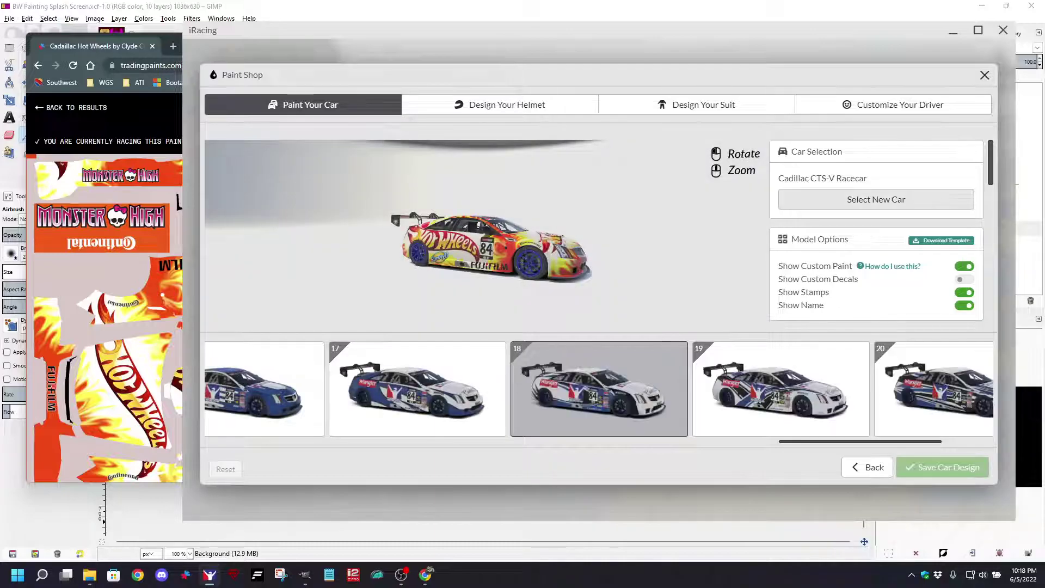
Step: Change the Cadillac's wheel colour to light grey
scroll(876, 234, down, 3)
scroll(876, 232, down, 5)
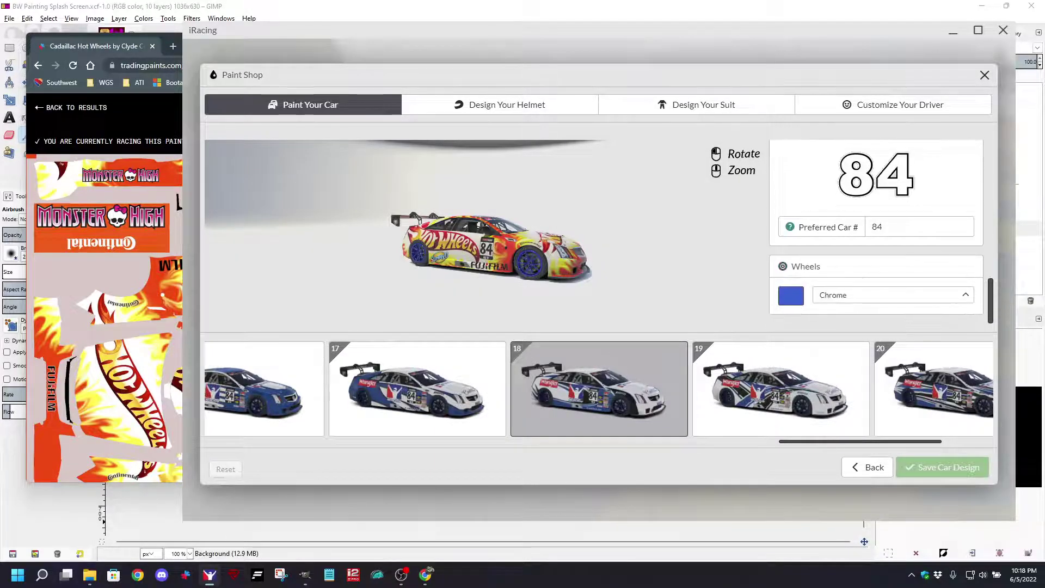
click(791, 296)
drag(859, 322, 780, 327)
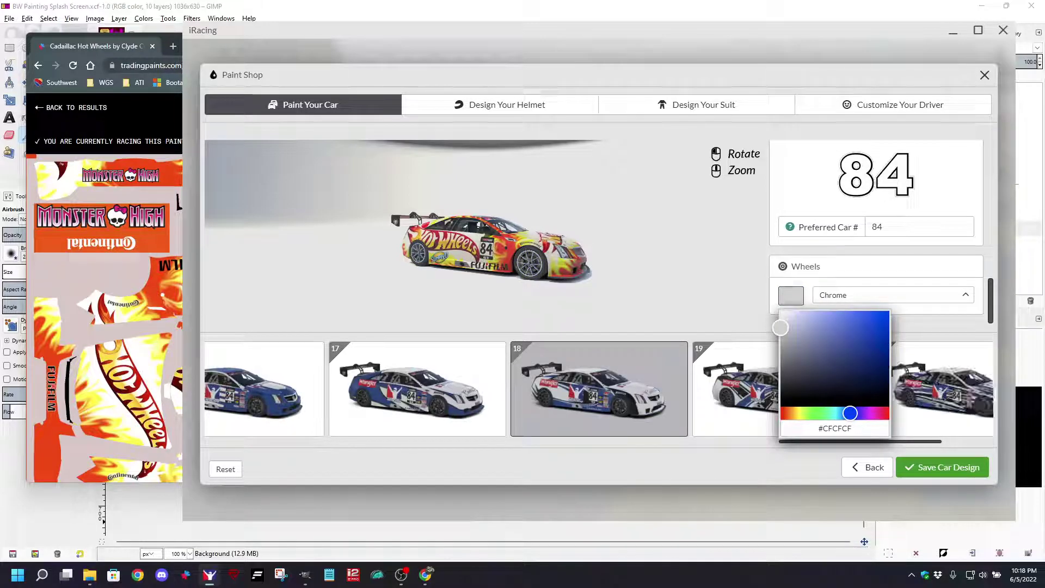
click(884, 266)
scroll(492, 245, up, 2)
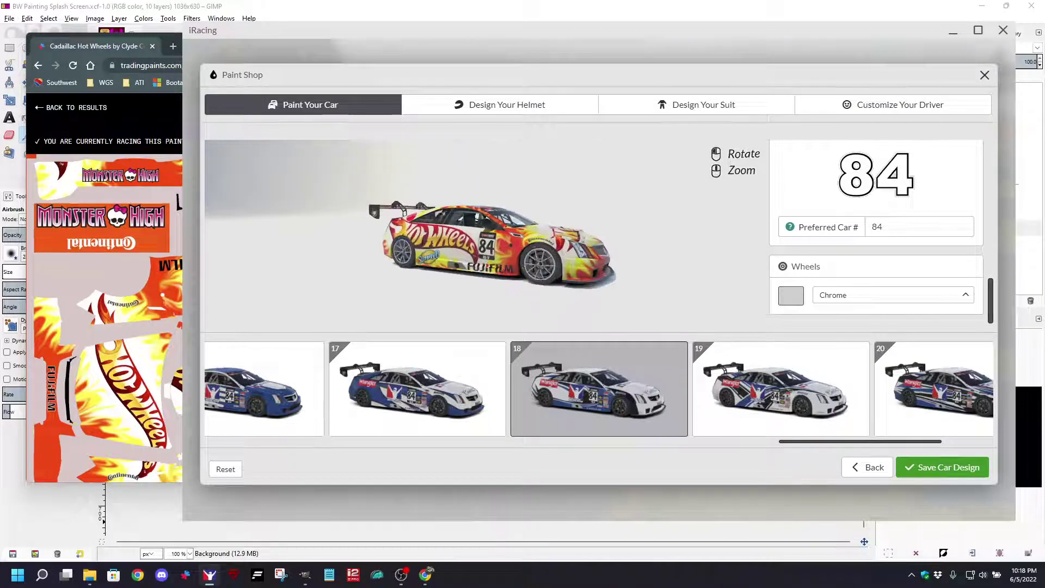
scroll(490, 234, up, 5)
scroll(490, 234, down, 2)
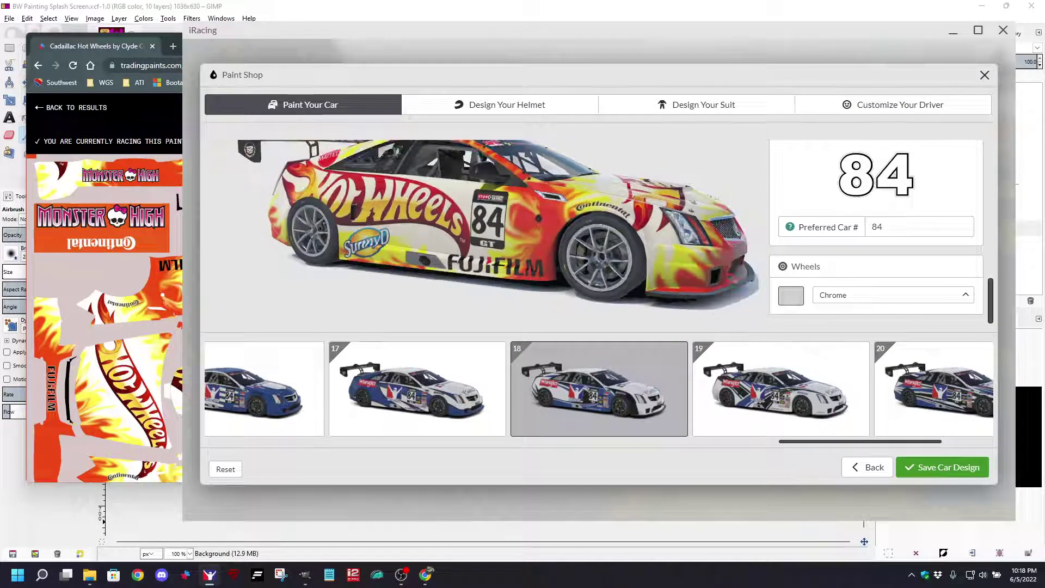
scroll(482, 224, down, 1)
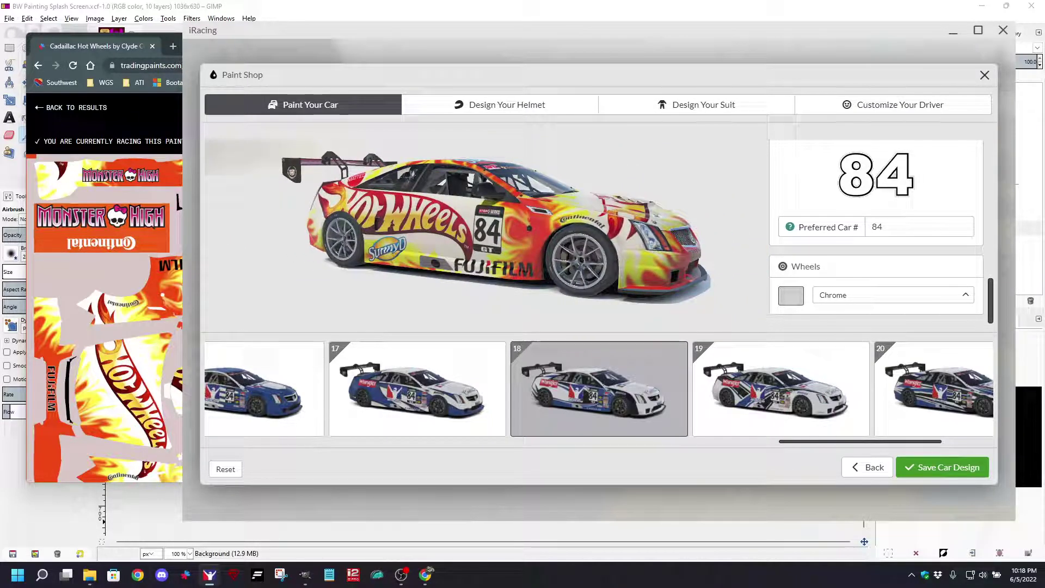
scroll(599, 389, right, 3)
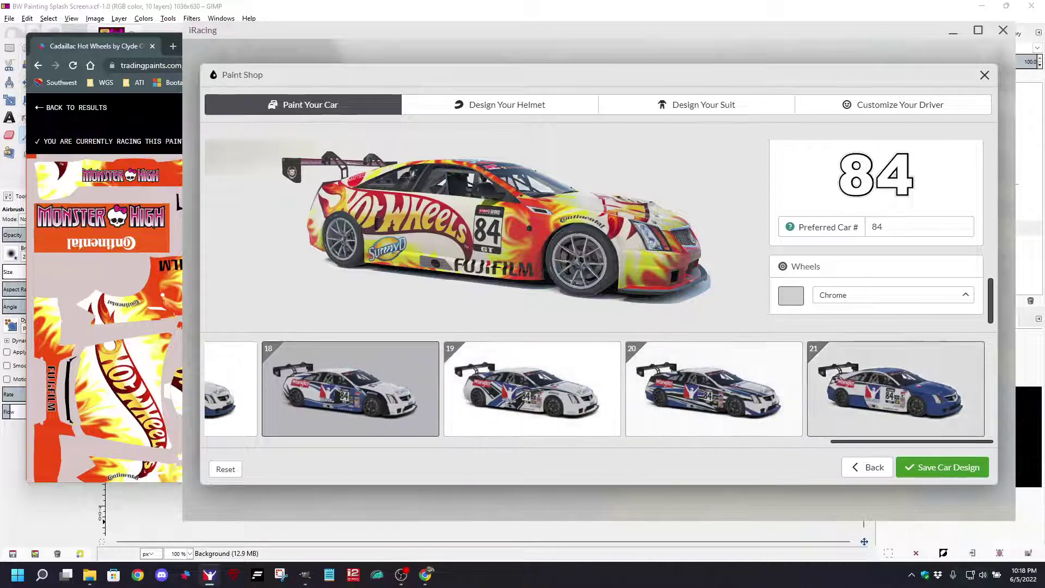
scroll(598, 389, left, 1)
scroll(599, 389, left, 3)
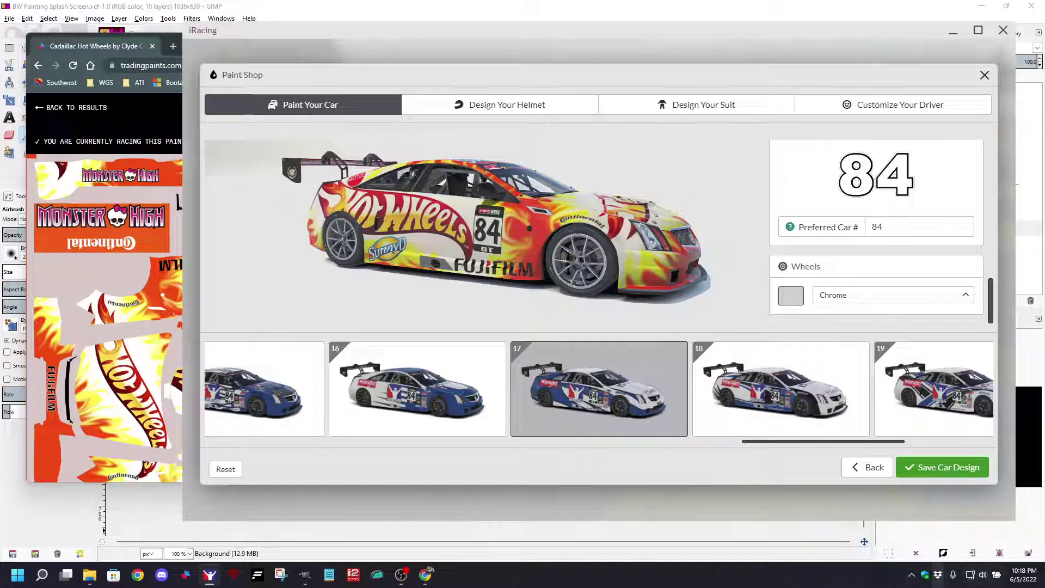
Step: Exit the Trading Paints background app from the system tray and return to the Paint Shop
click(912, 574)
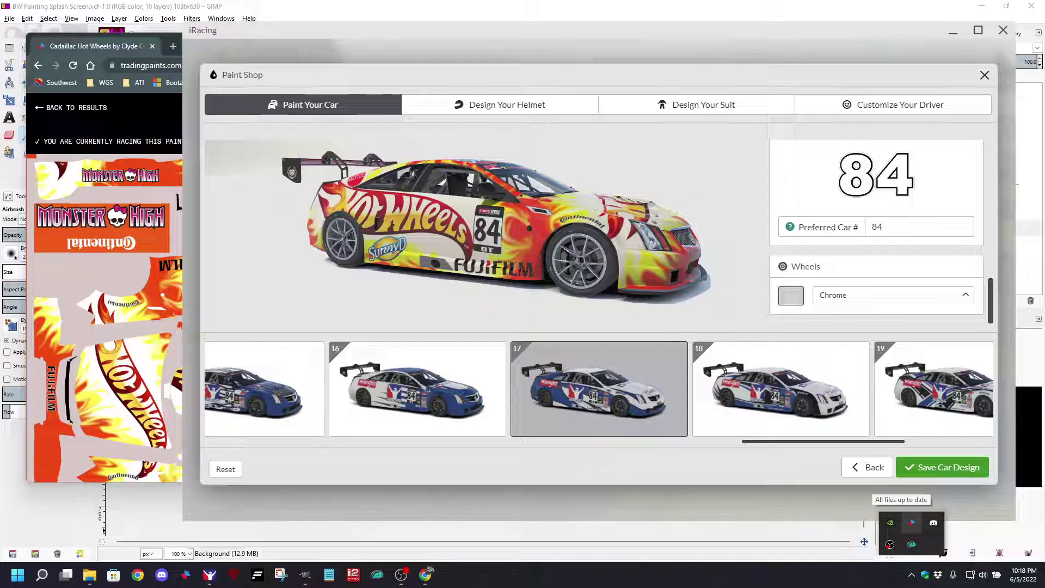
right_click(912, 522)
click(910, 518)
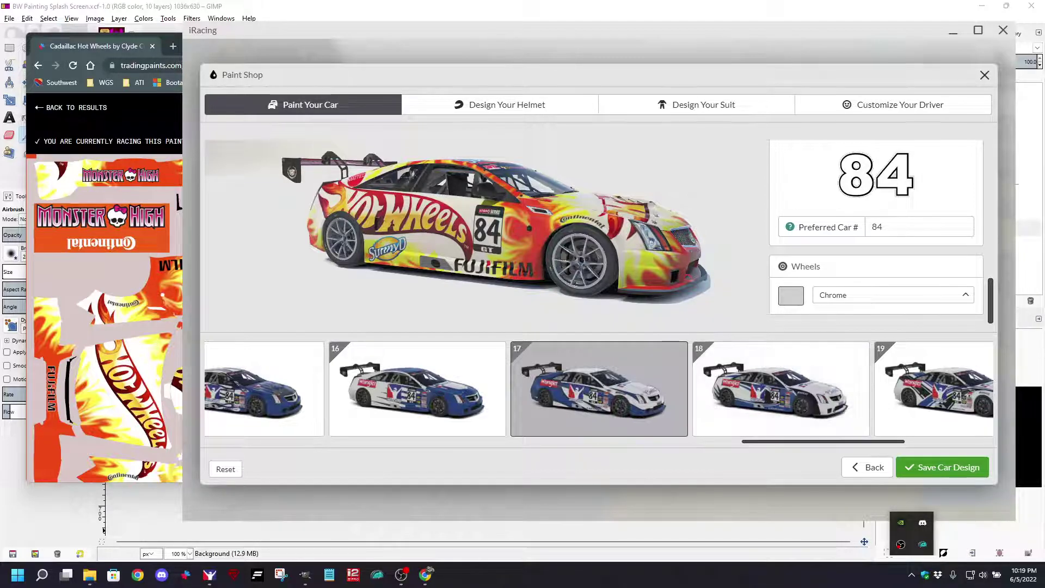
click(489, 228)
scroll(490, 229, up, 1)
scroll(490, 228, down, 2)
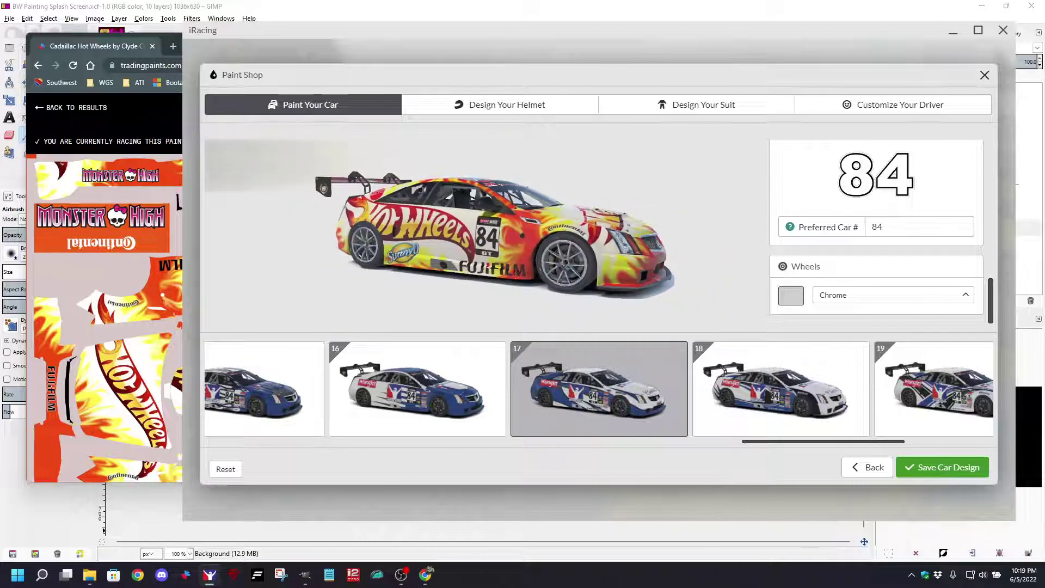
Step: Delete the custom paint file from Documents > iRacing > paint > cadillacctsvr
click(89, 575)
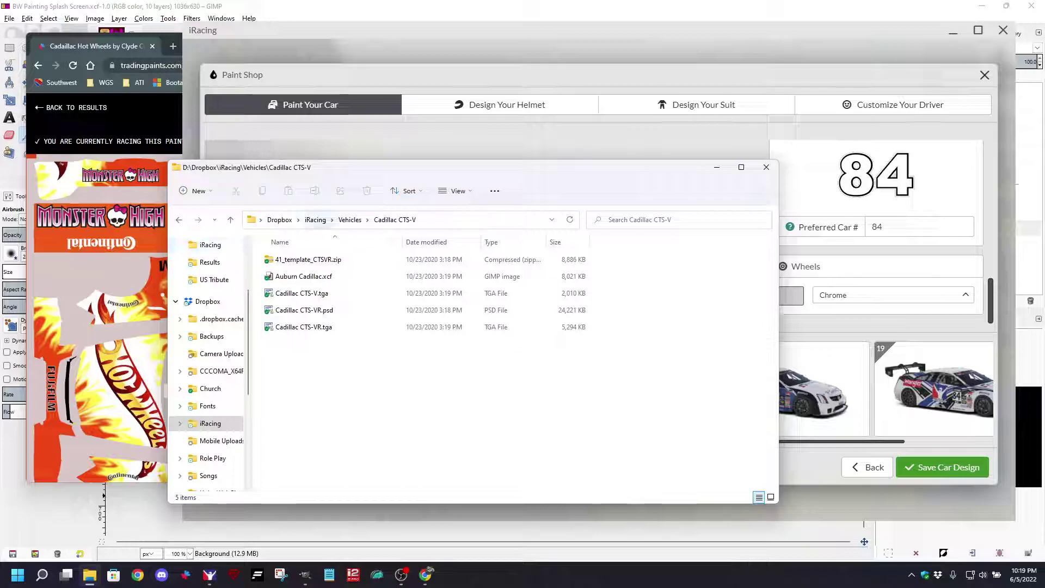
scroll(209, 354, up, 2)
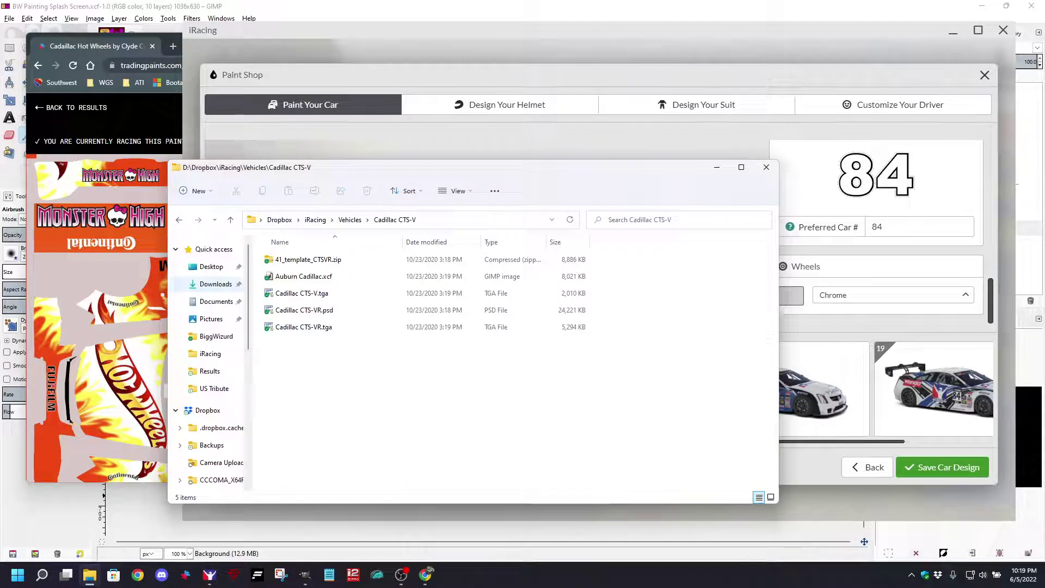
click(216, 302)
double_click(286, 260)
double_click(286, 344)
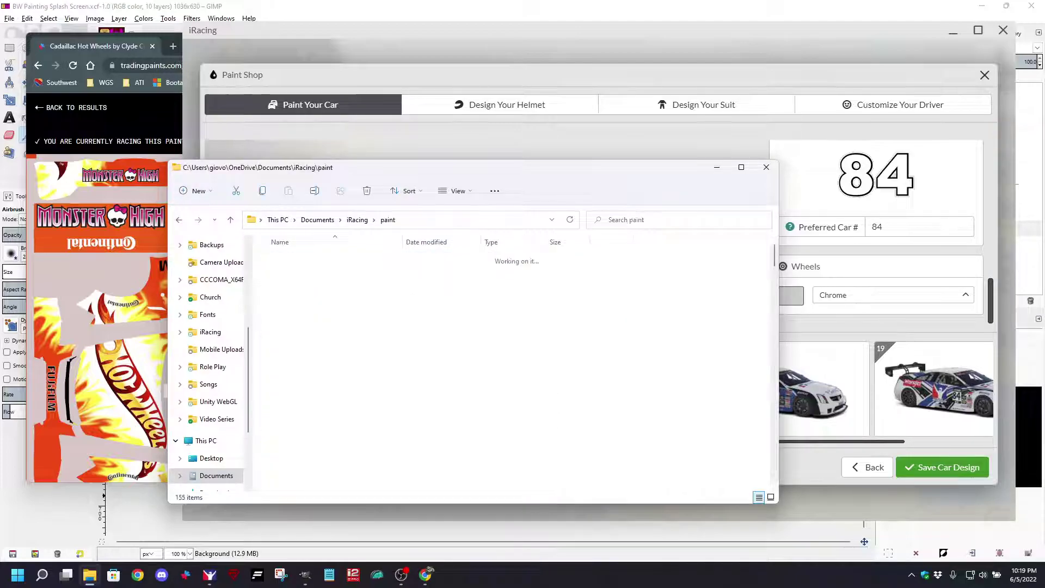
scroll(424, 362, down, 5)
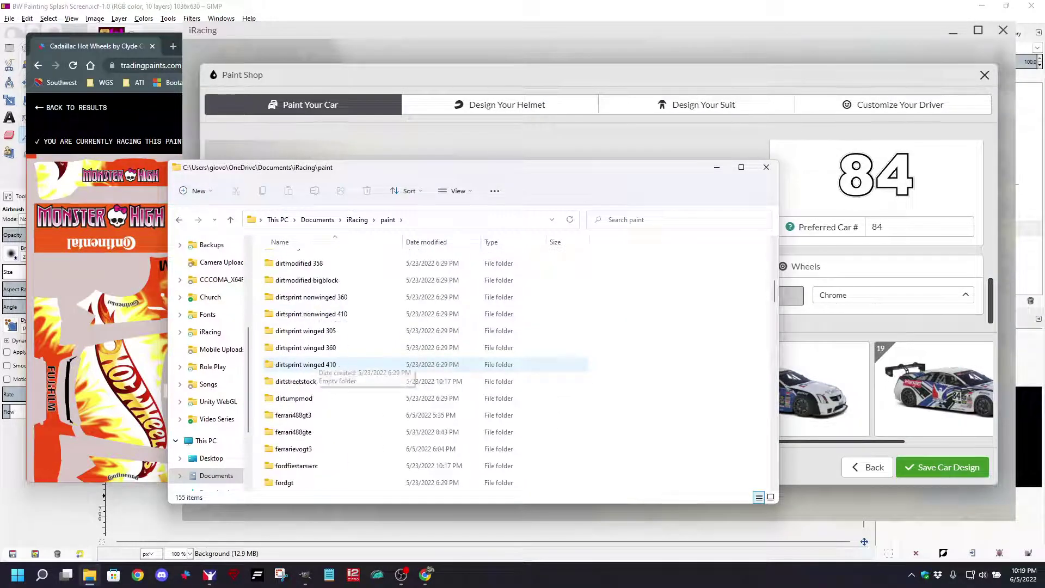
scroll(425, 362, up, 1)
click(294, 273)
double_click(294, 274)
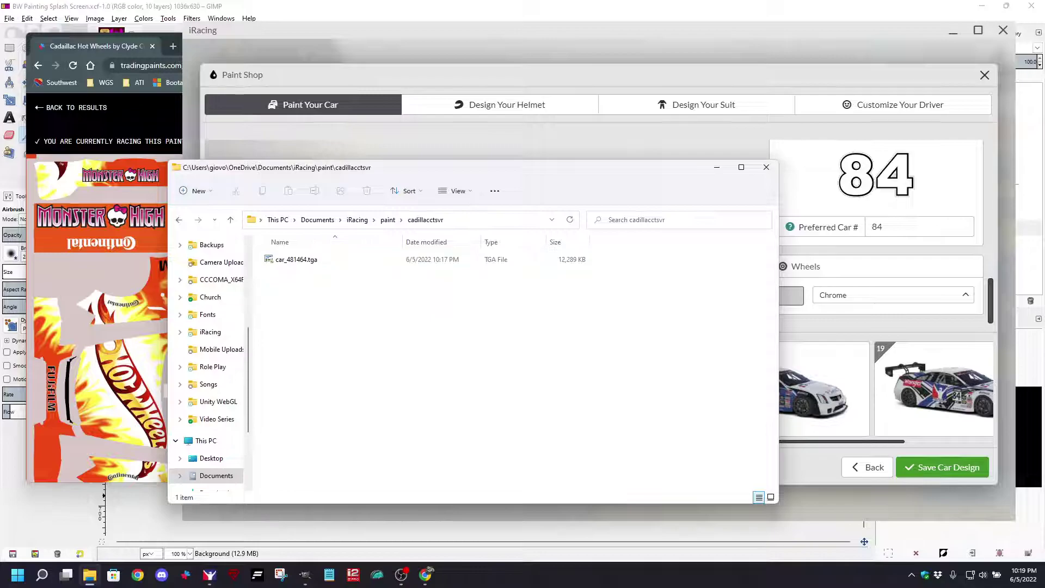
click(296, 260)
key(Delete)
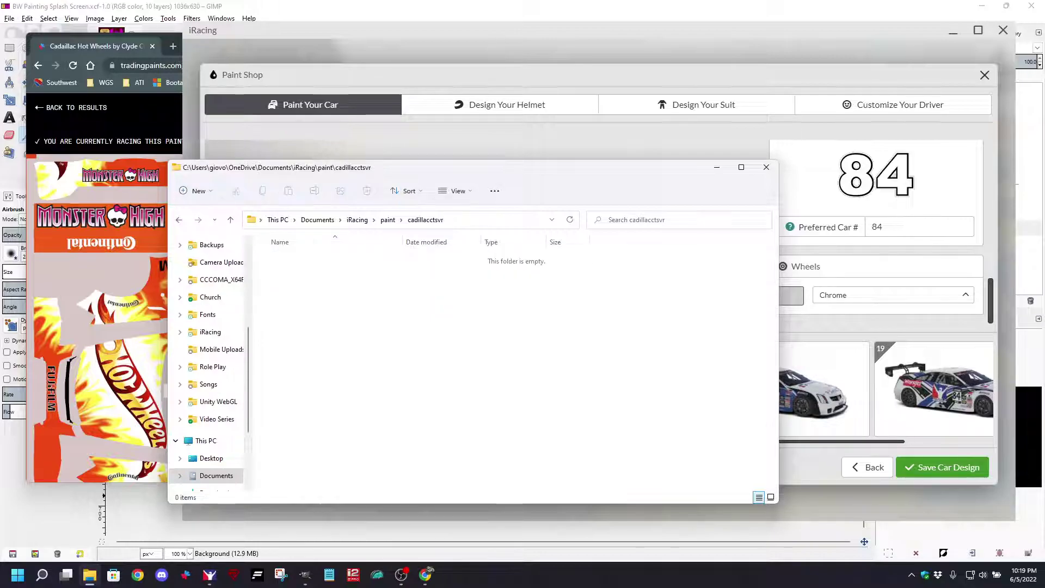
Step: Preview stock designs 18 and 19 on the Cadillac in iRacing's Paint Shop
key(alt+Tab)
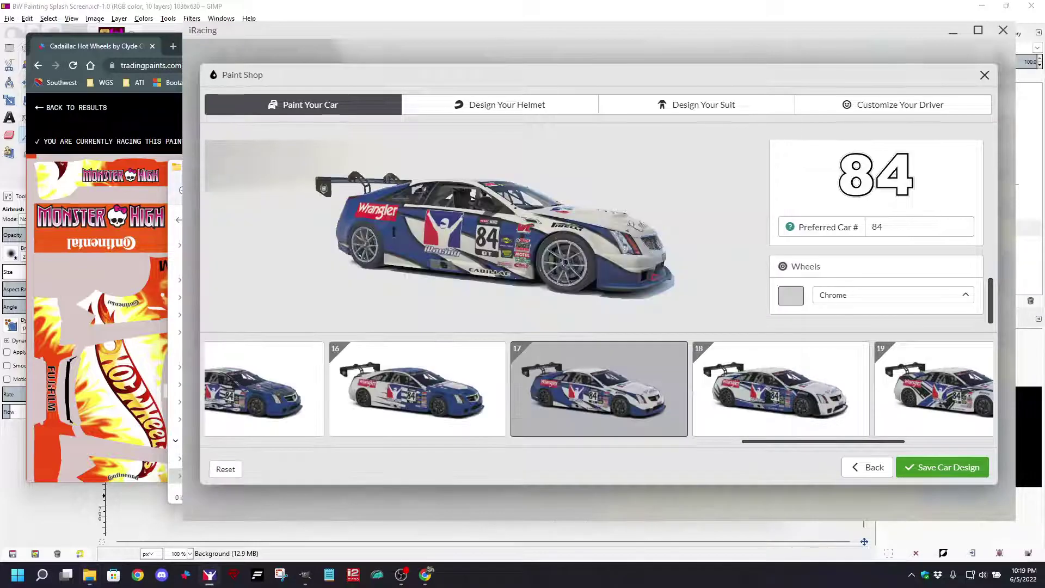
click(780, 389)
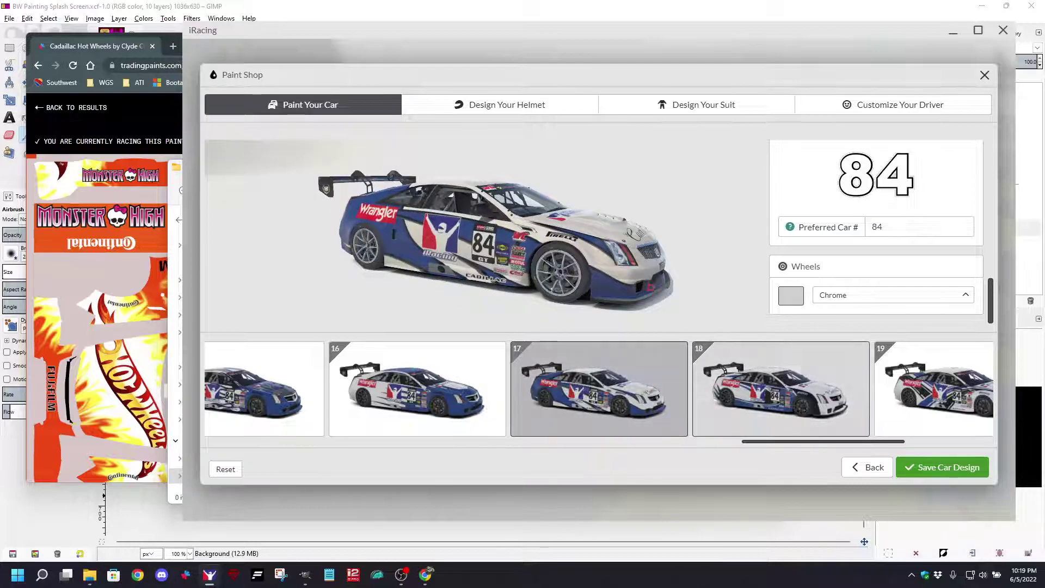
click(780, 389)
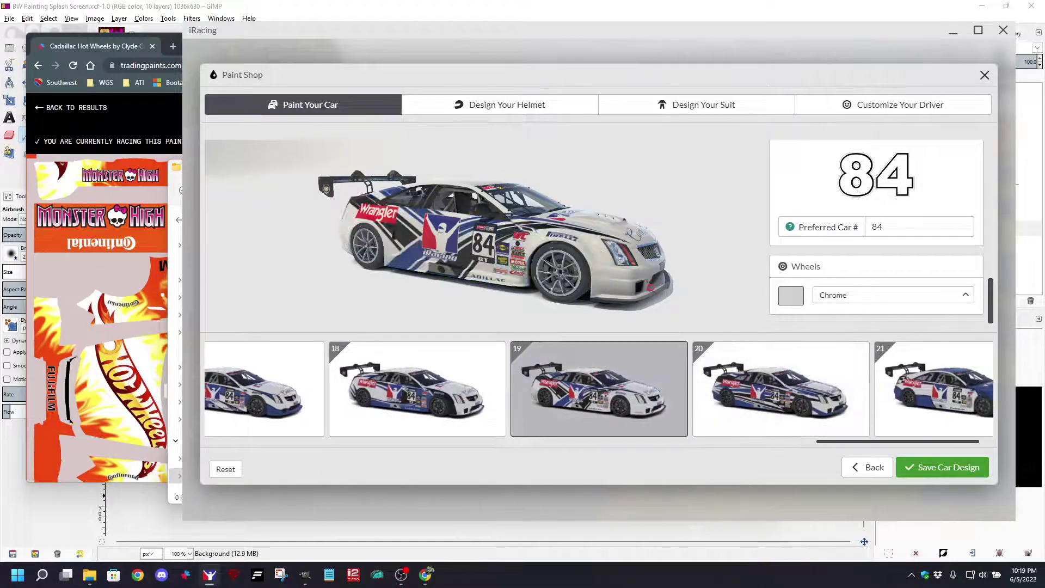
scroll(876, 234, up, 5)
scroll(876, 234, up, 10)
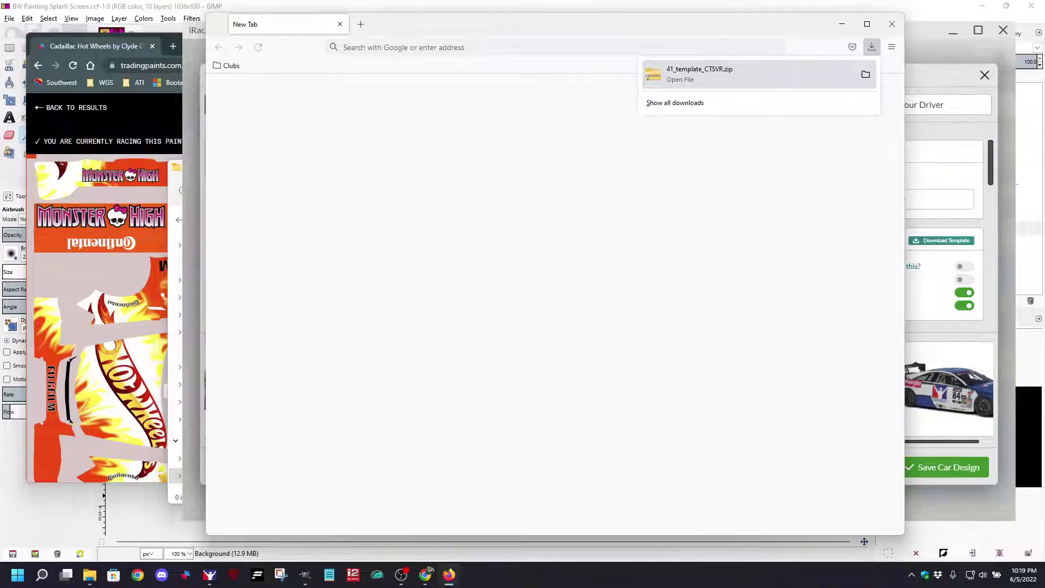
Step: Show the downloaded 41_template_CTSVR.zip in its Downloads folder
click(865, 74)
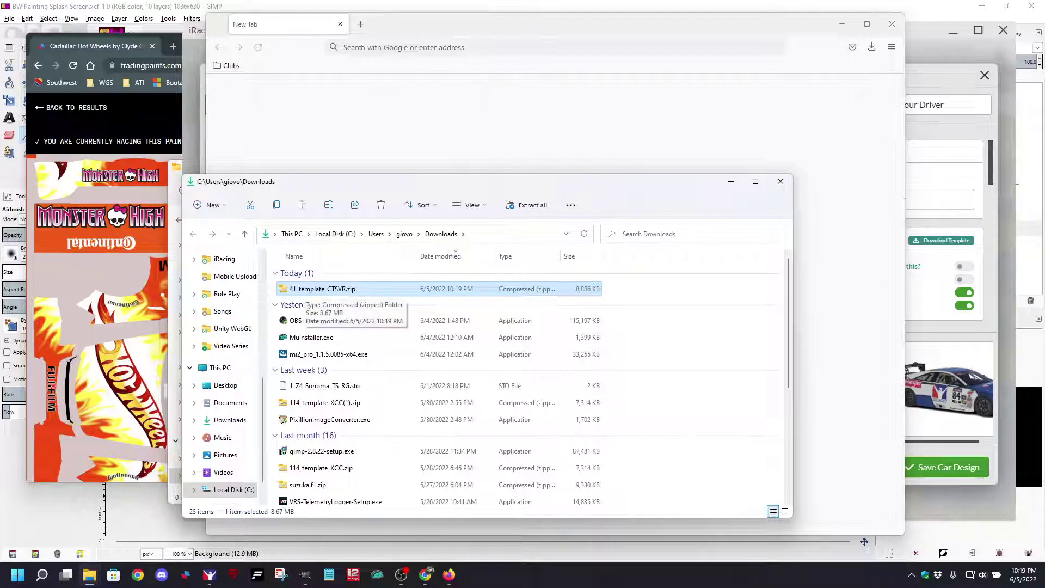
Step: Copy 41_template_CTSVR.zip into Dropbox iRacing > Vehicles > Cadillac CTS-V, replacing the older zip
right_click(357, 292)
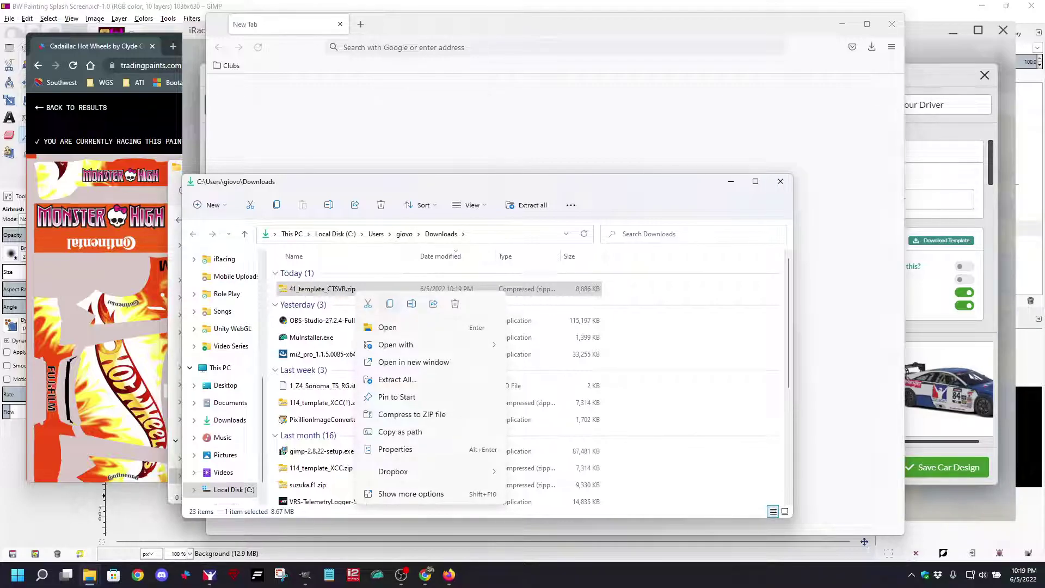
key(Escape)
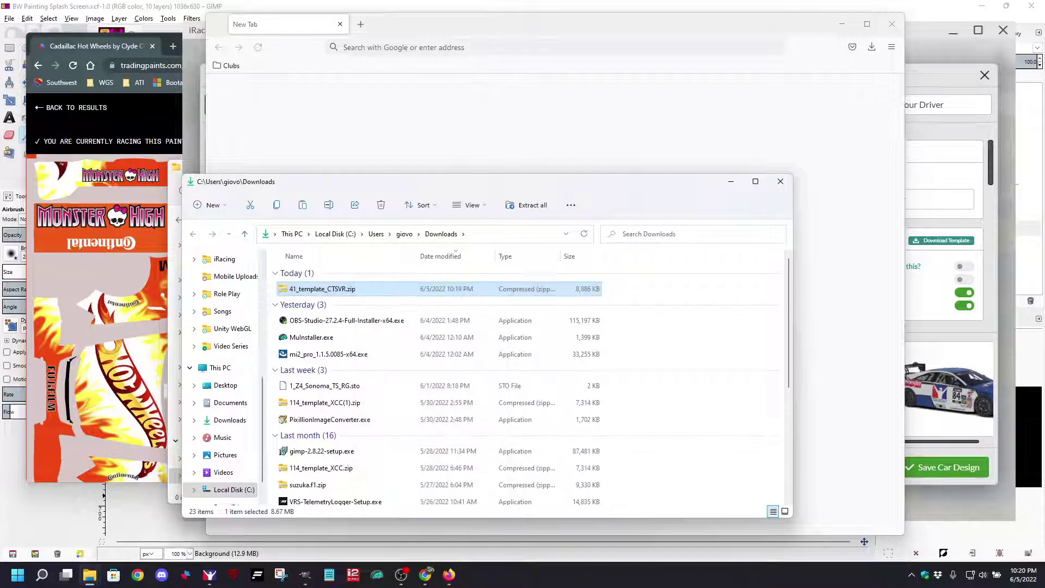
scroll(228, 313, up, 3)
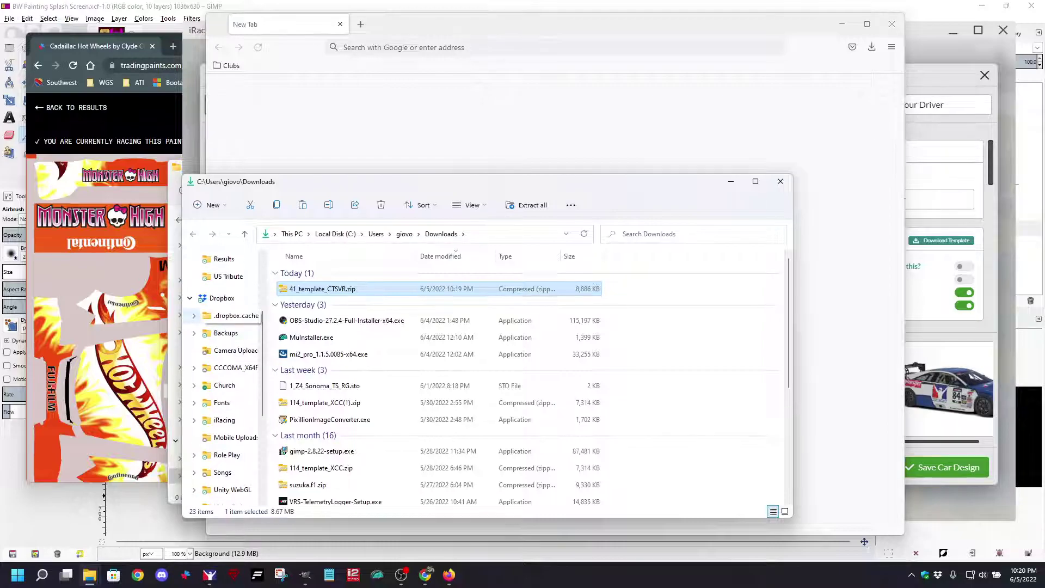
scroll(228, 315, down, 1)
click(224, 402)
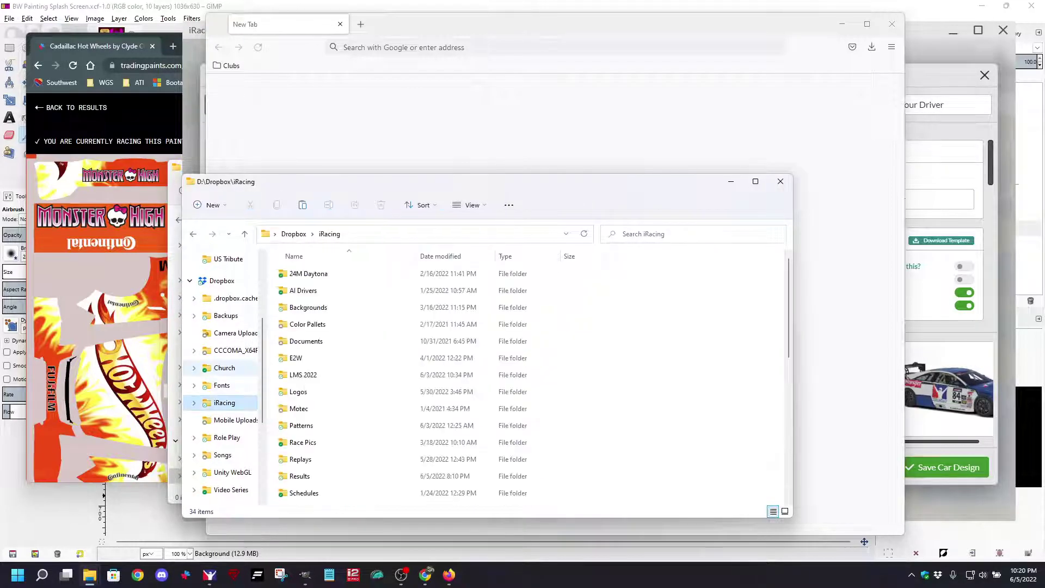
scroll(326, 362, down, 7)
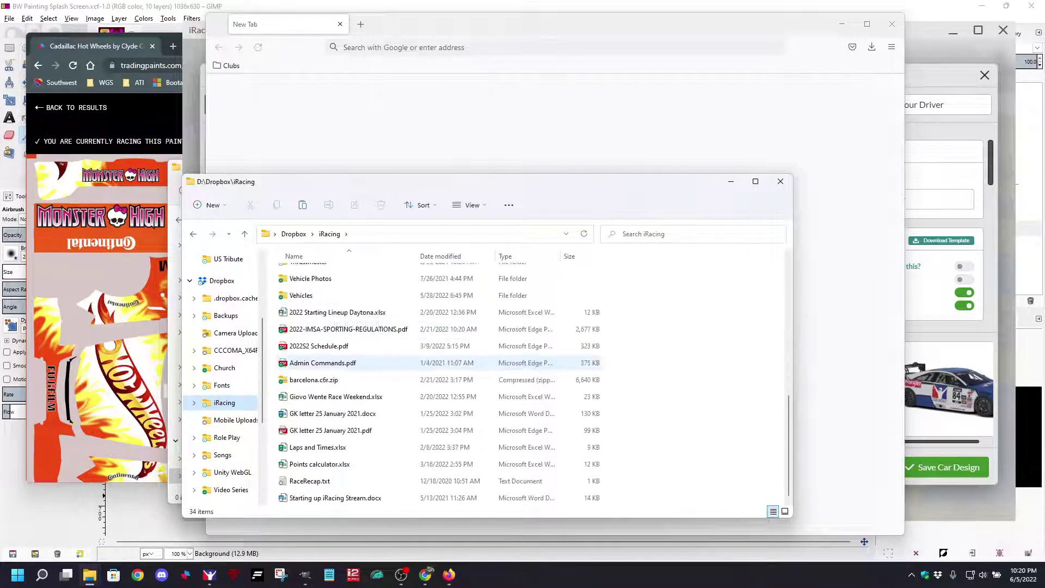
scroll(326, 363, up, 2)
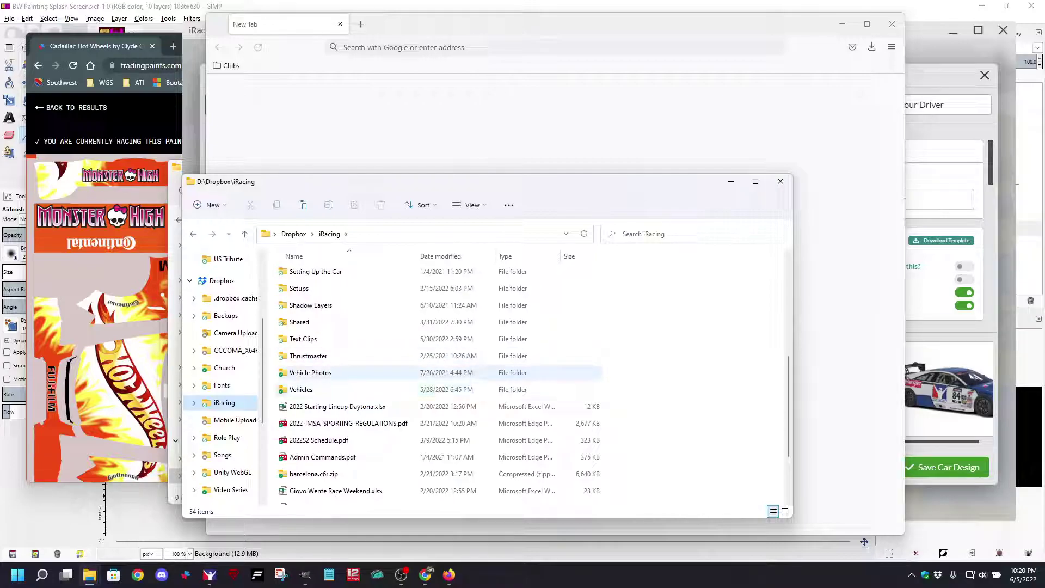
double_click(305, 389)
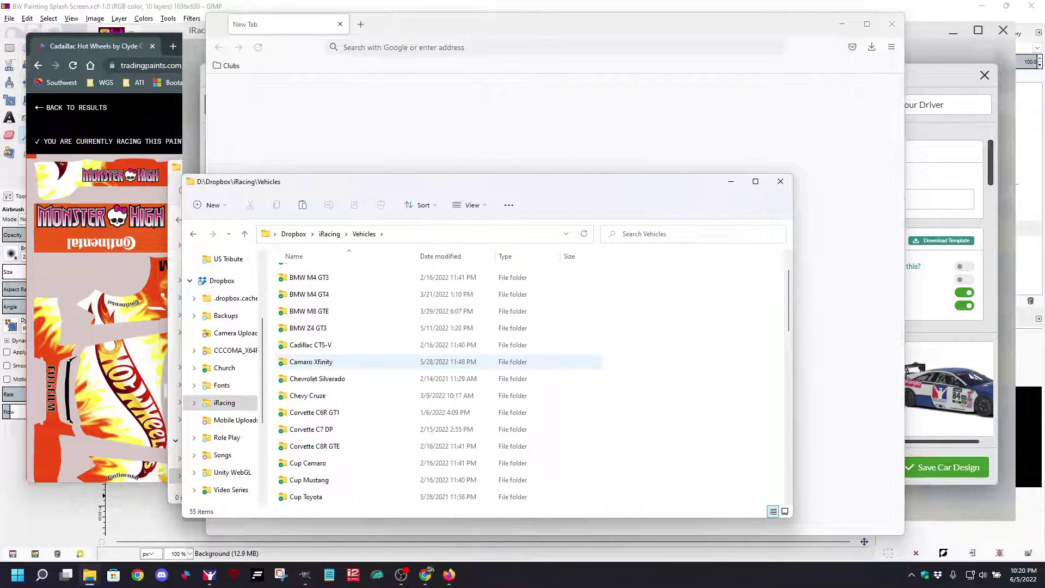
double_click(311, 345)
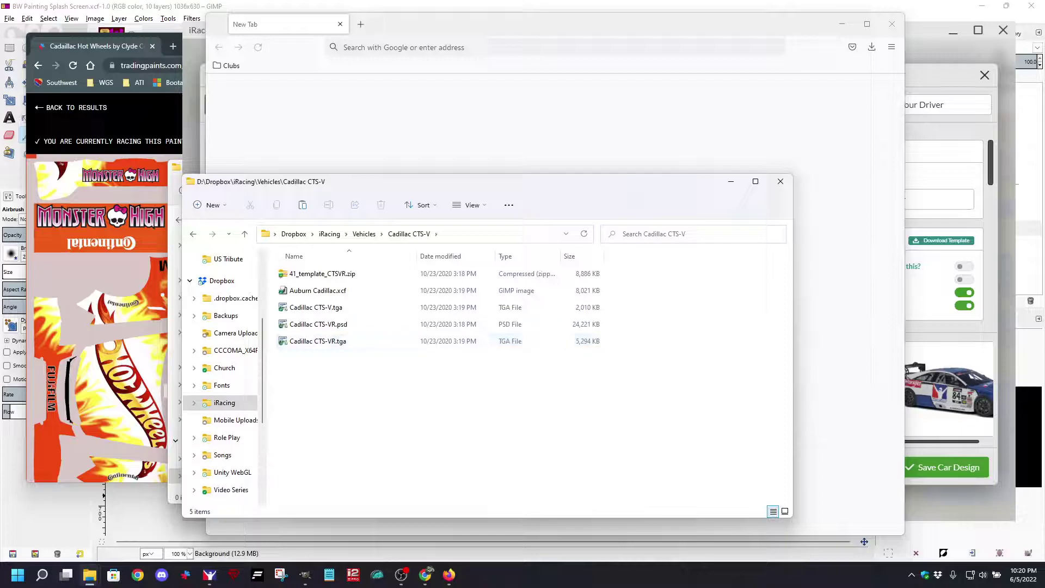
right_click(336, 377)
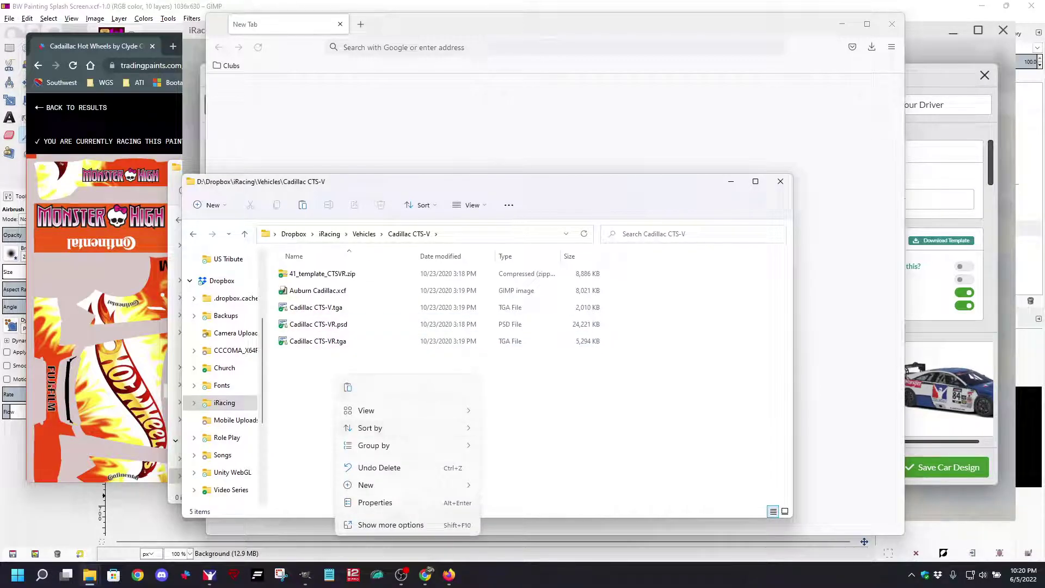
click(347, 387)
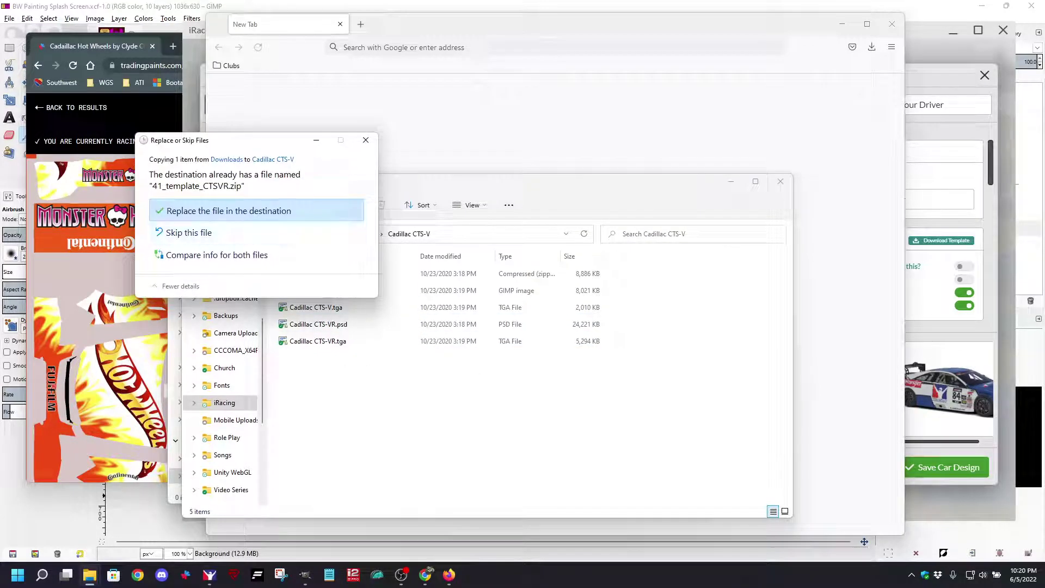
click(229, 210)
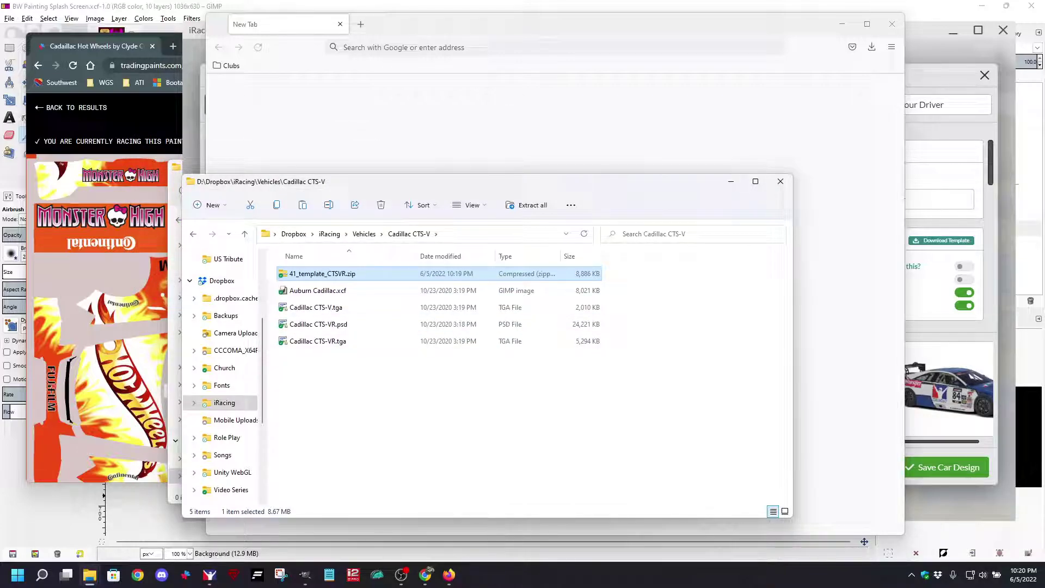
Step: Copy Cadillac CTS-VR.psd out of the zip into Cadillac CTS-V, replacing the old PSD
click(381, 400)
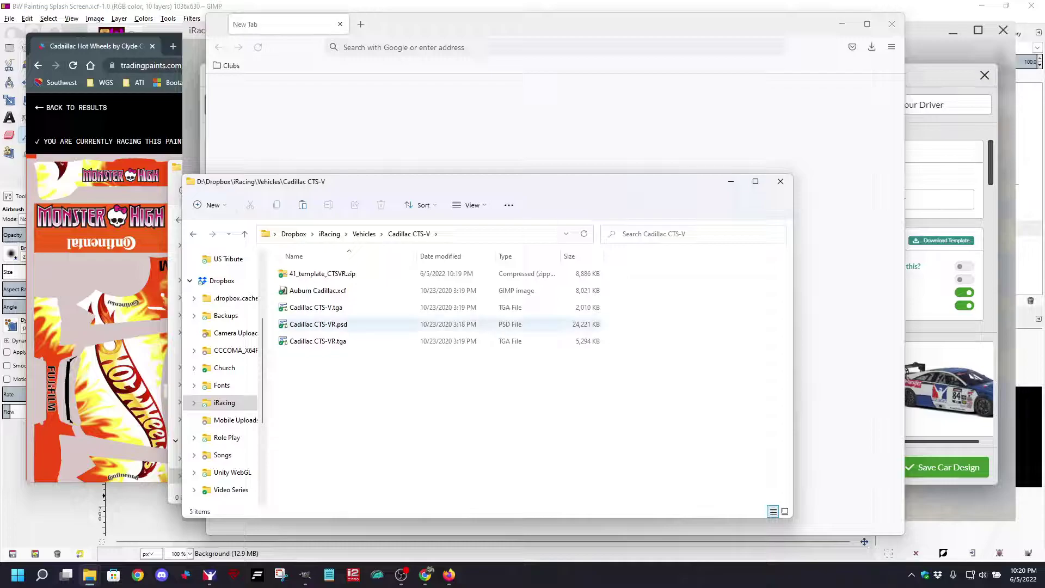
double_click(322, 274)
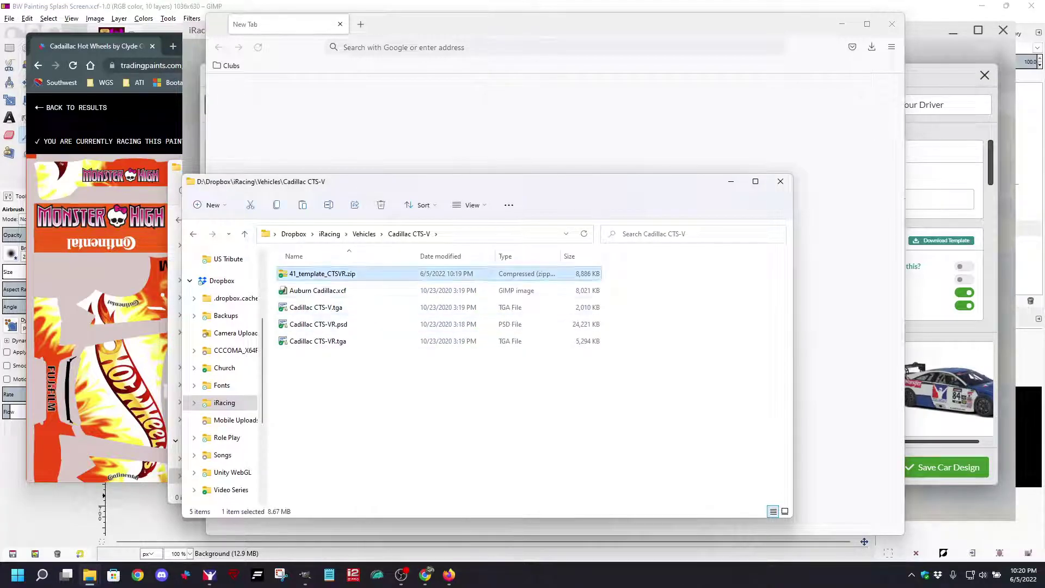
right_click(349, 275)
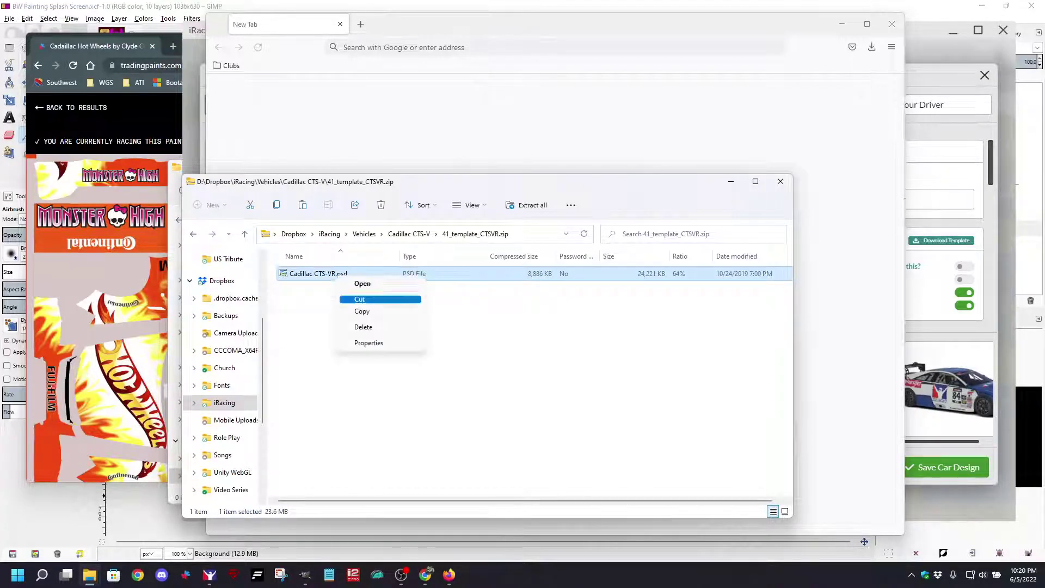
click(362, 311)
click(409, 233)
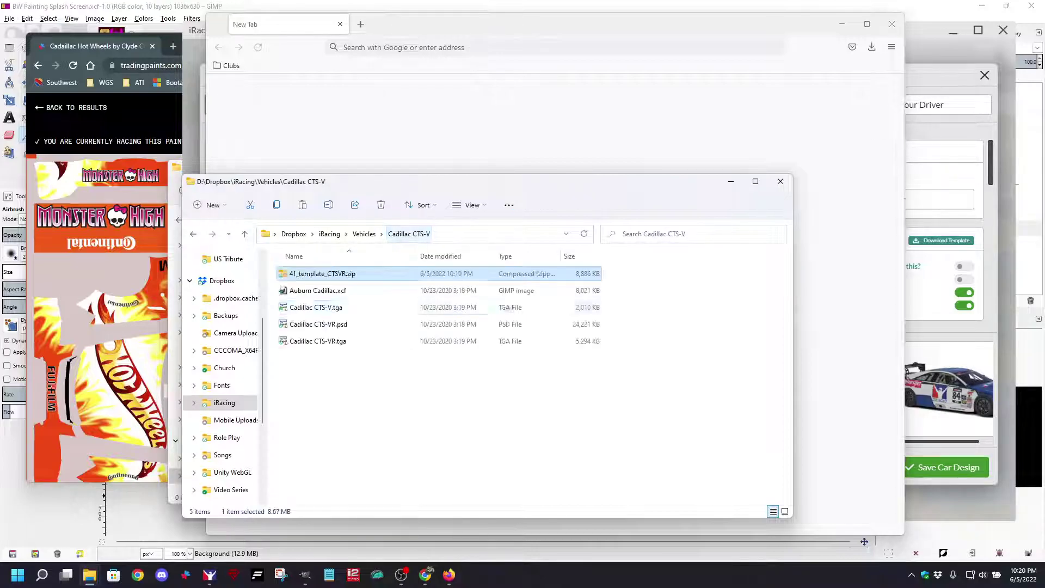
right_click(341, 381)
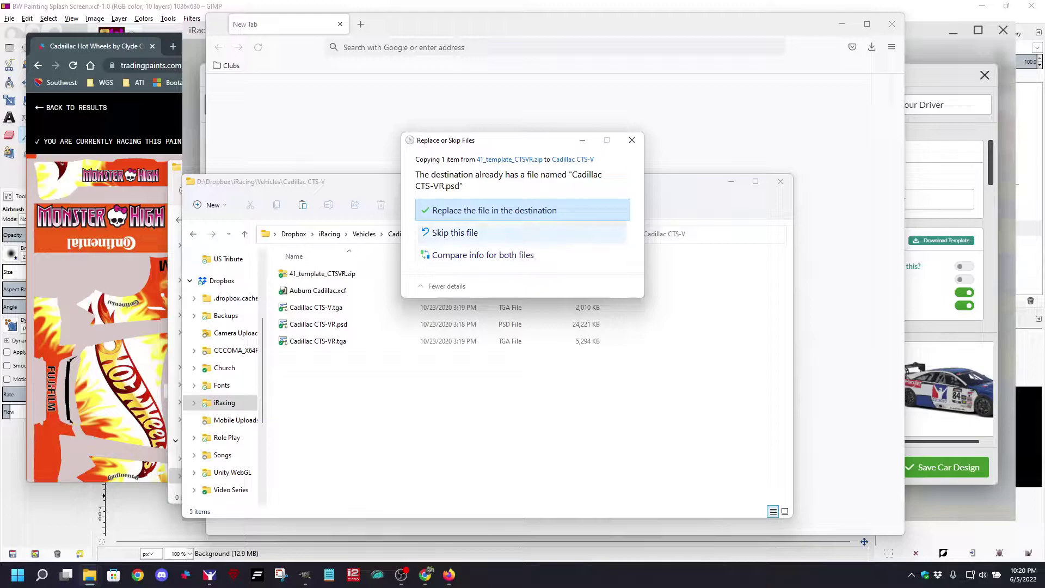
click(493, 210)
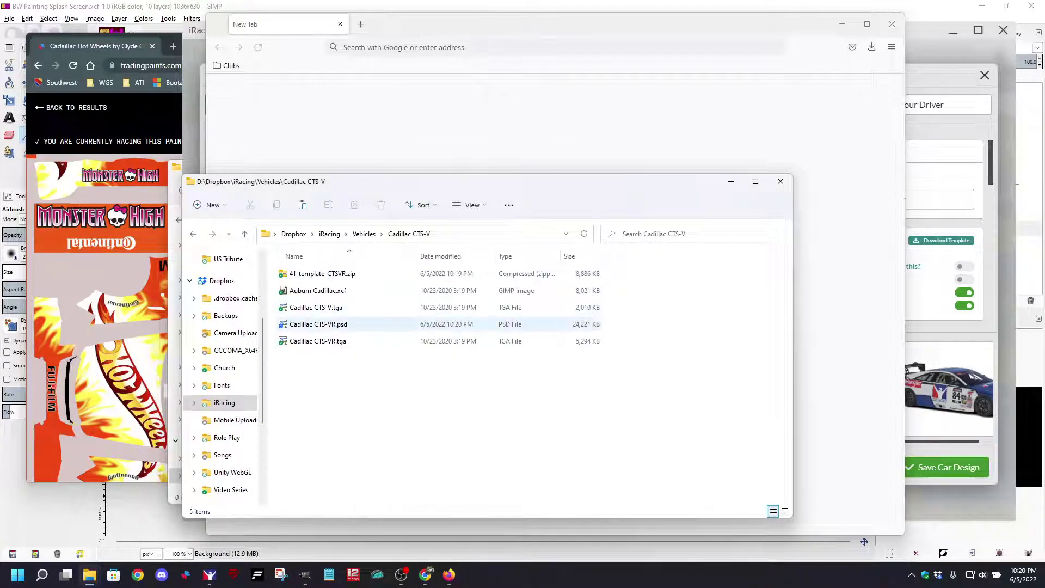
click(319, 324)
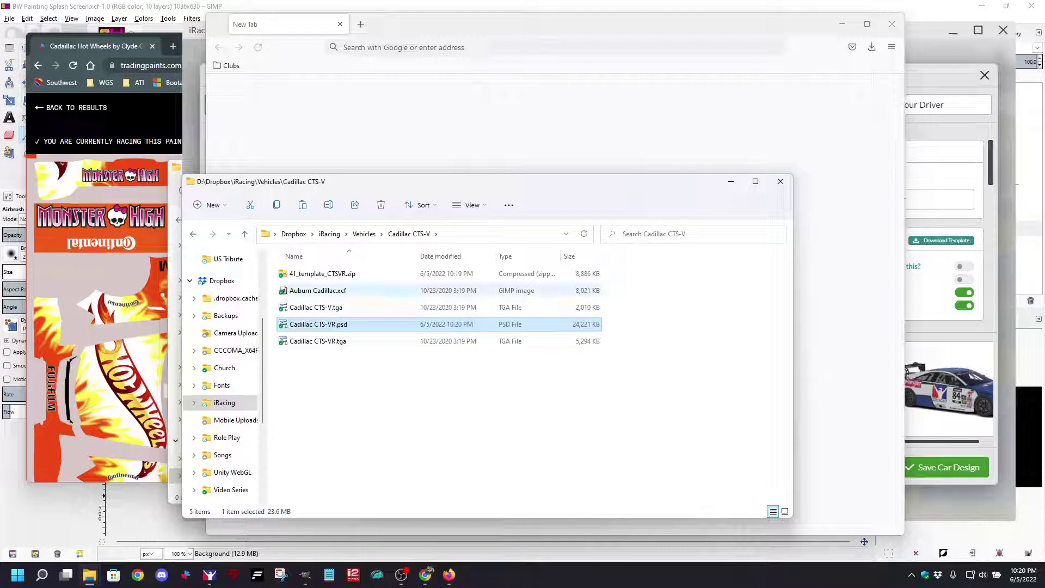
Step: Create a new folder named 'old' inside the Cadillac CTS-V folder
right_click(330, 388)
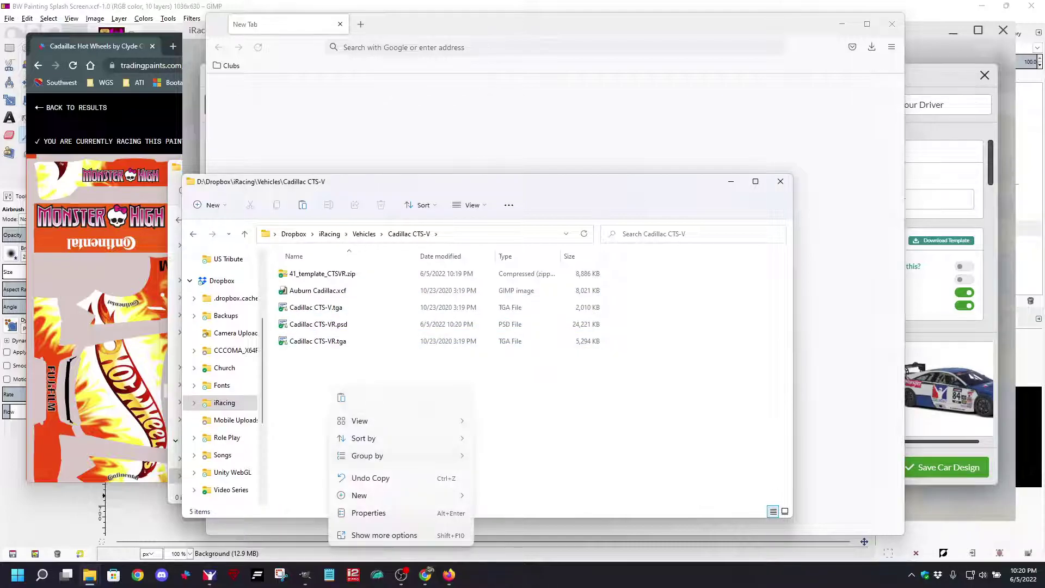
mouse_move(359, 495)
click(504, 320)
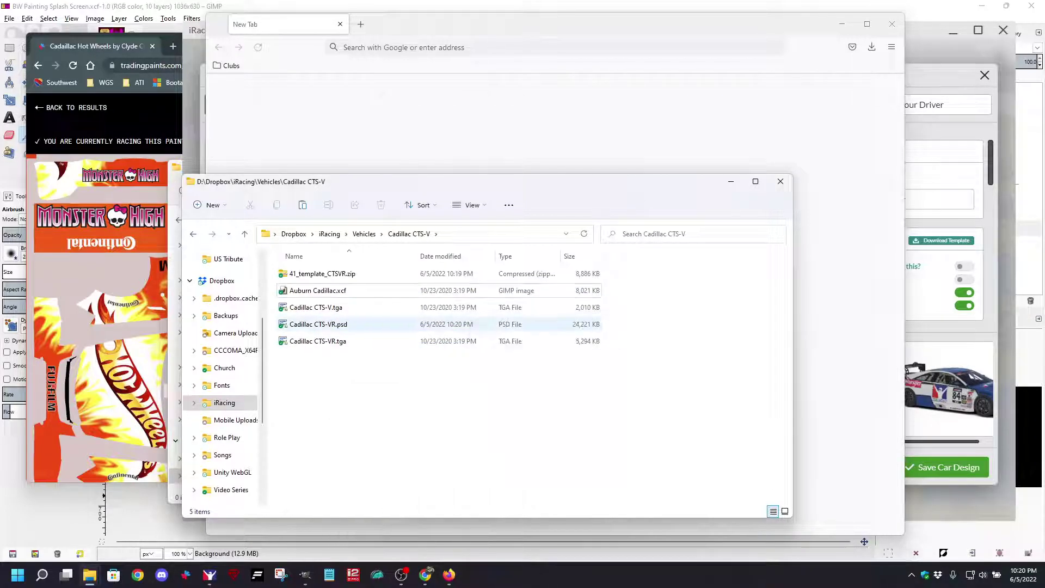
text(old)
key(Return)
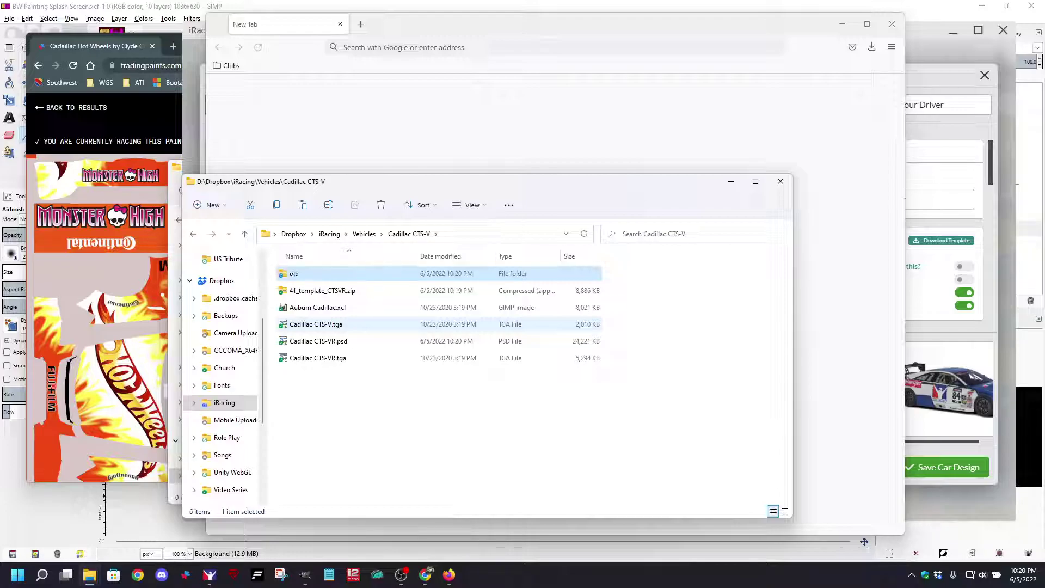
Step: Move Auburn Cadillac.xcf, Cadillac CTS-V.tga and Cadillac CTS-VR.tga into the old folder
click(318, 307)
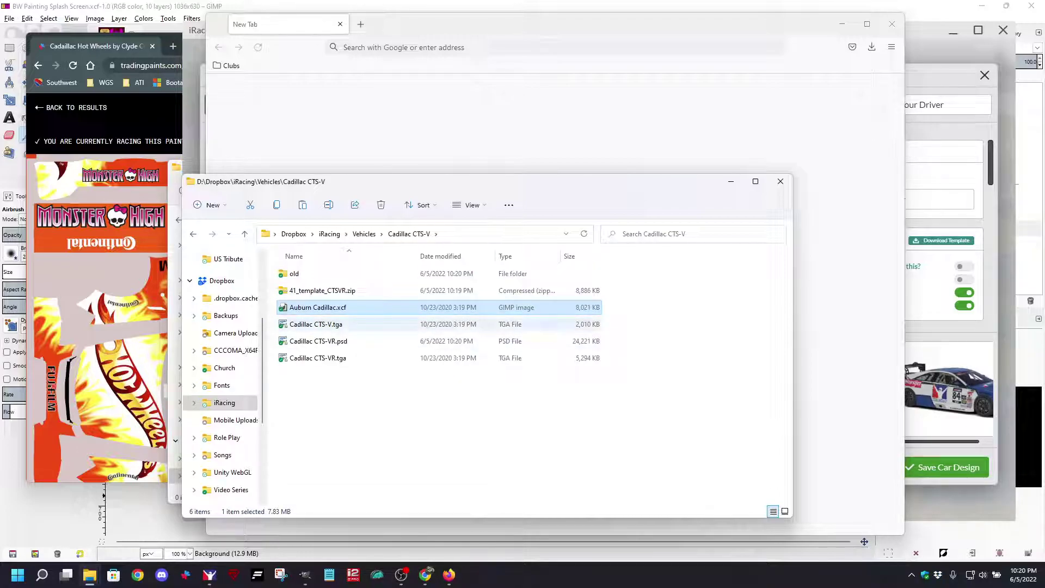
ctrl+click(318, 341)
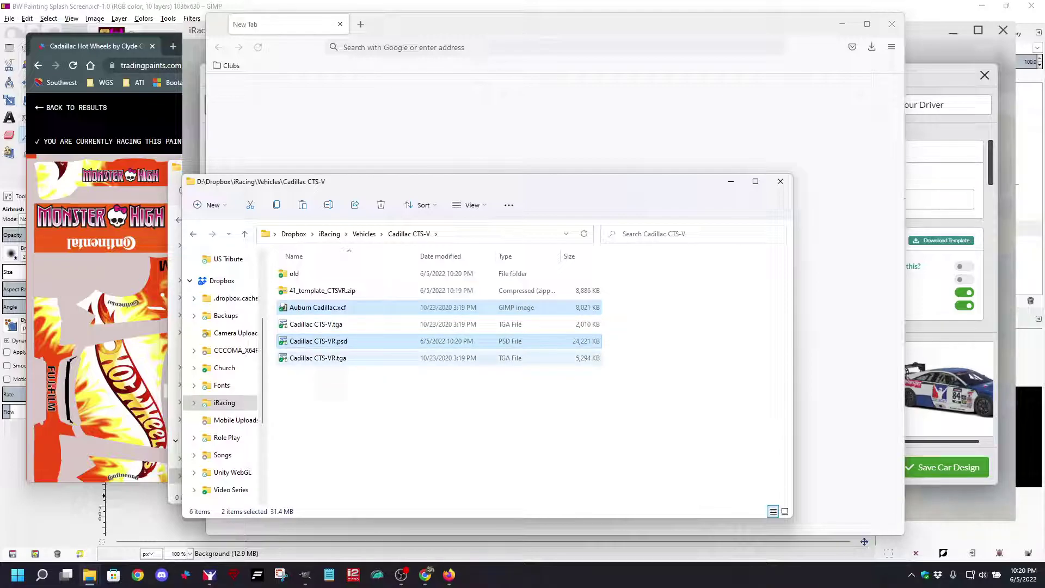
click(318, 341)
click(318, 307)
ctrl+click(315, 323)
ctrl+click(318, 358)
drag(318, 358, 297, 279)
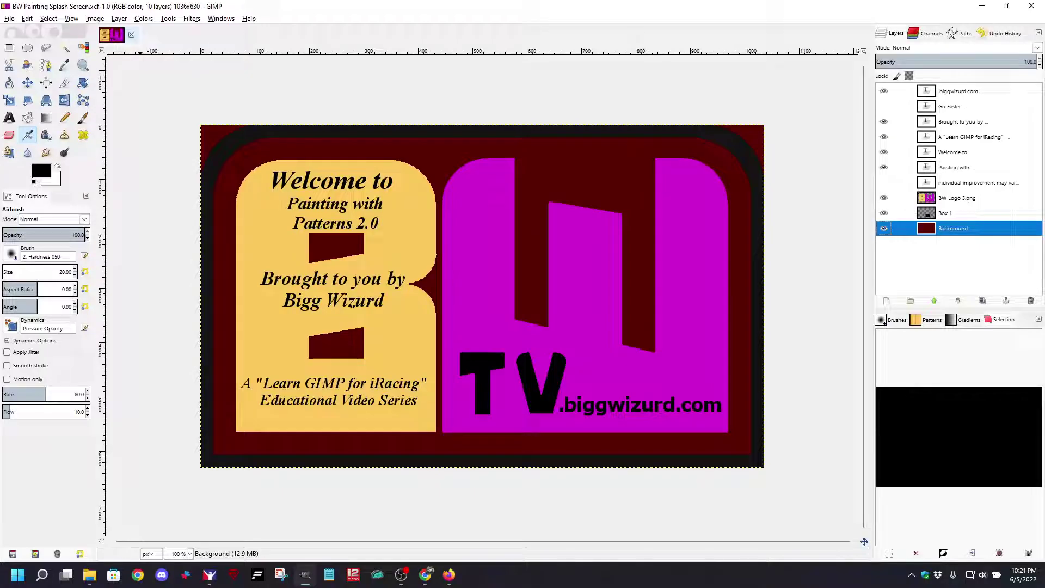
Step: Close the splash image and open Cadillac CTS-VR.psd from iRacing > Vehicles > Cadillac CTS-V
click(131, 35)
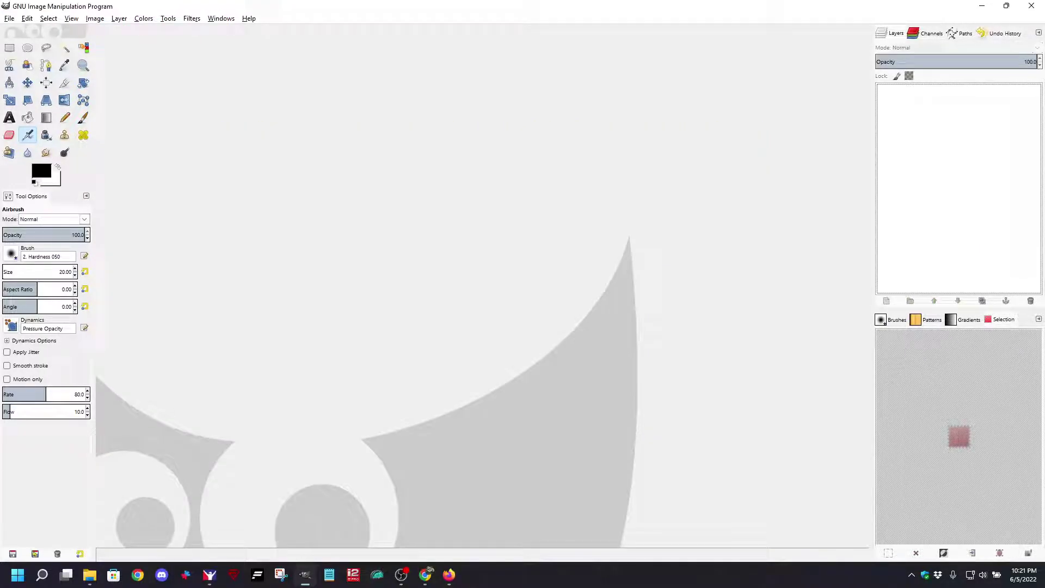
key(alt+f)
key(Down)
key(Down)
key(Return)
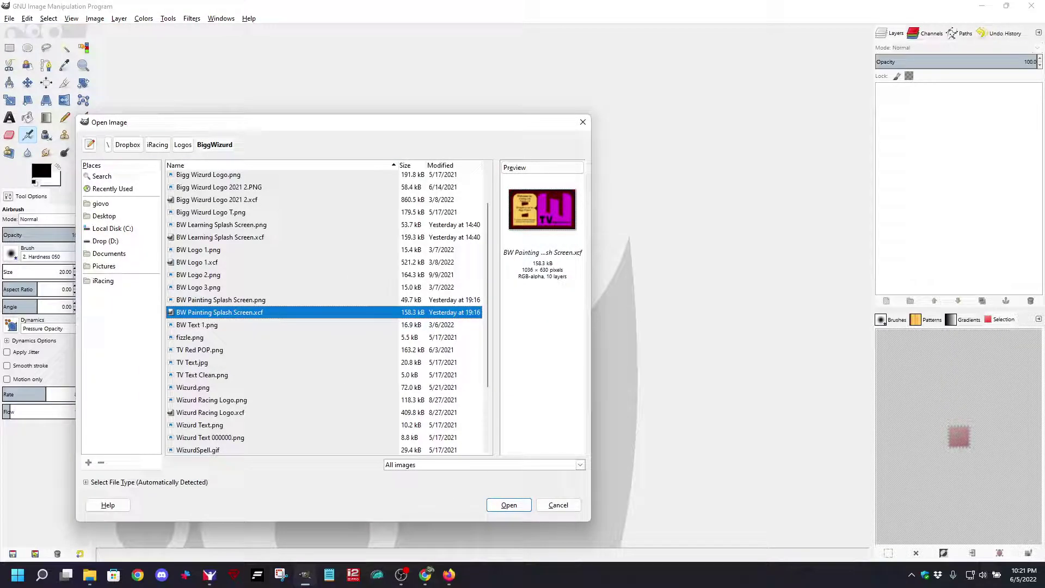
click(157, 145)
scroll(324, 310, down, 2)
double_click(189, 399)
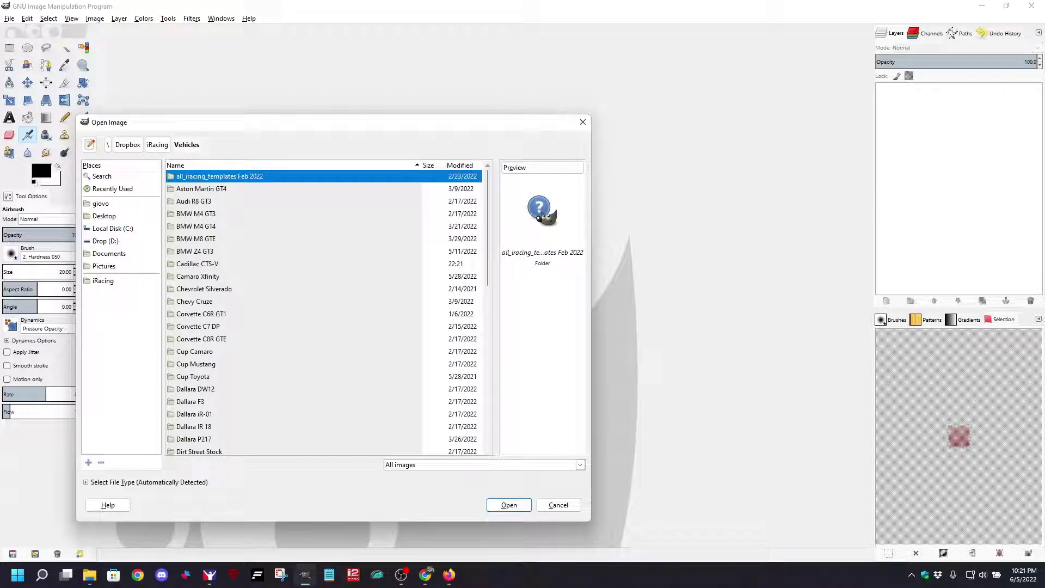
scroll(324, 311, down, 1)
double_click(197, 229)
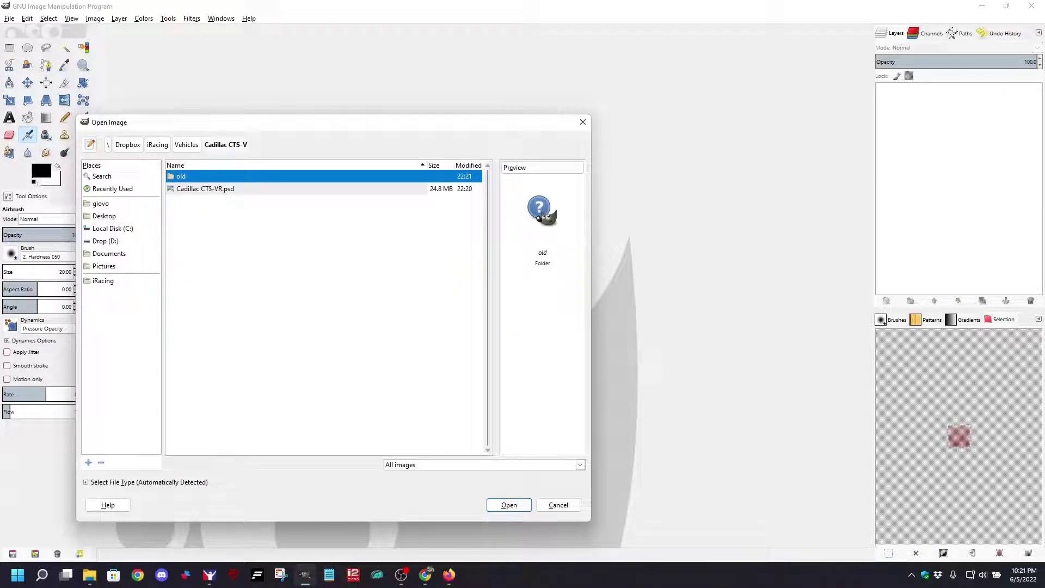
key(Down)
key(Return)
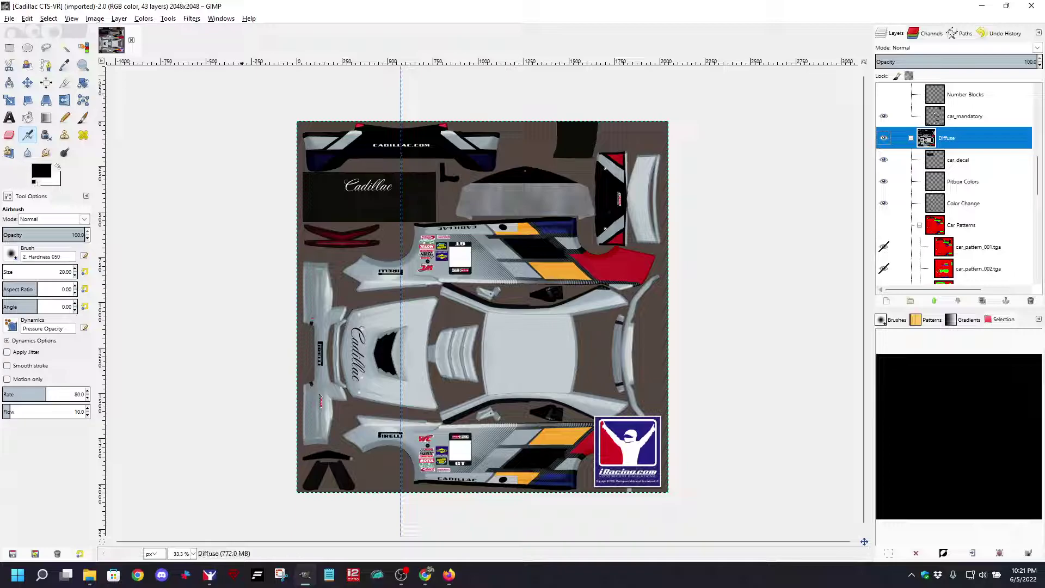
Step: Drag the template's vertical guide off the canvas with the Move tool
key(m)
drag(402, 89, 103, 88)
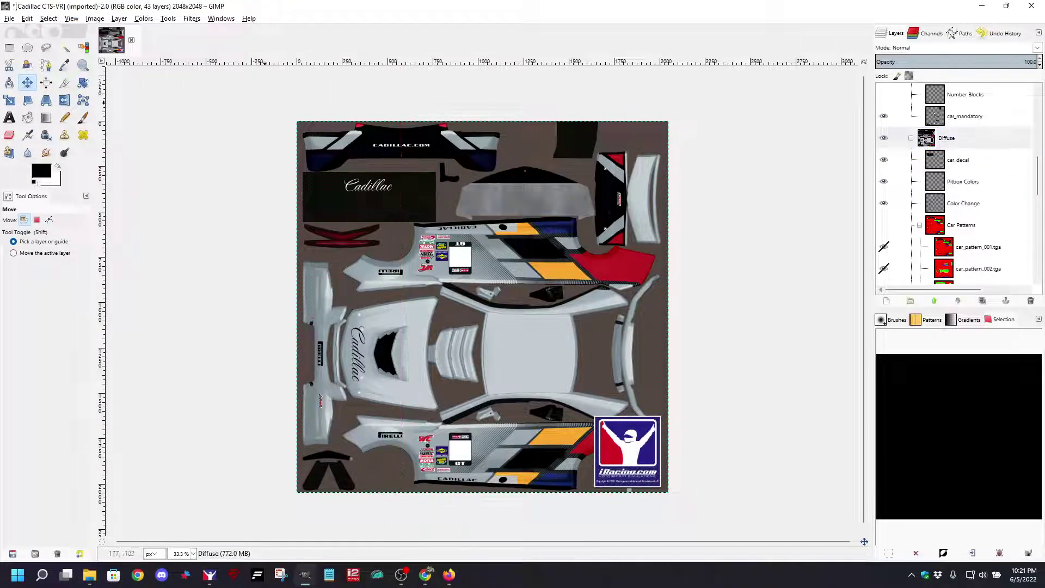
click(71, 18)
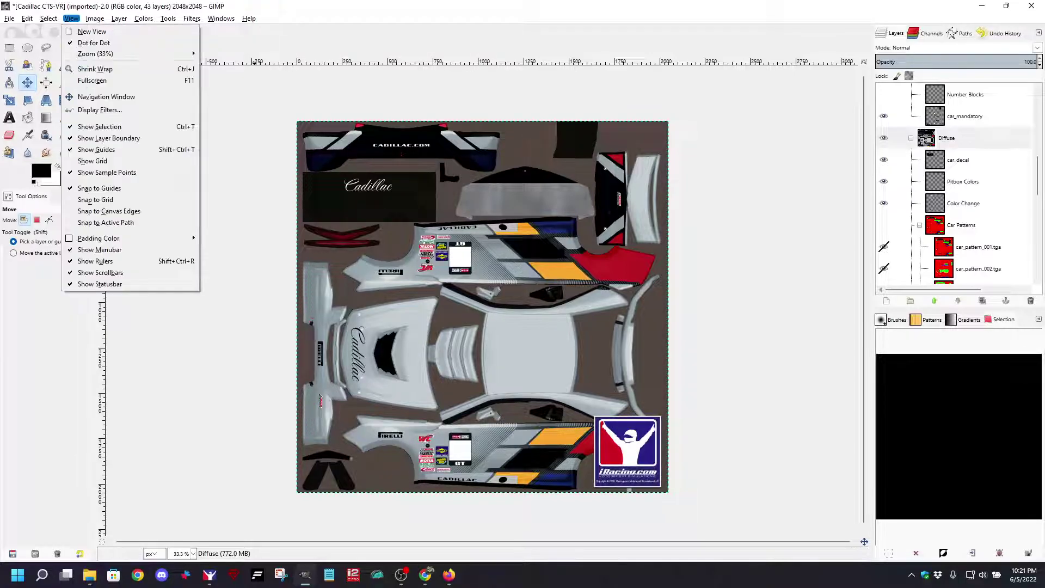
Step: Enlarge the template to fill the window and draw a 370 × 300 px rectangular selection
mouse_move(108, 53)
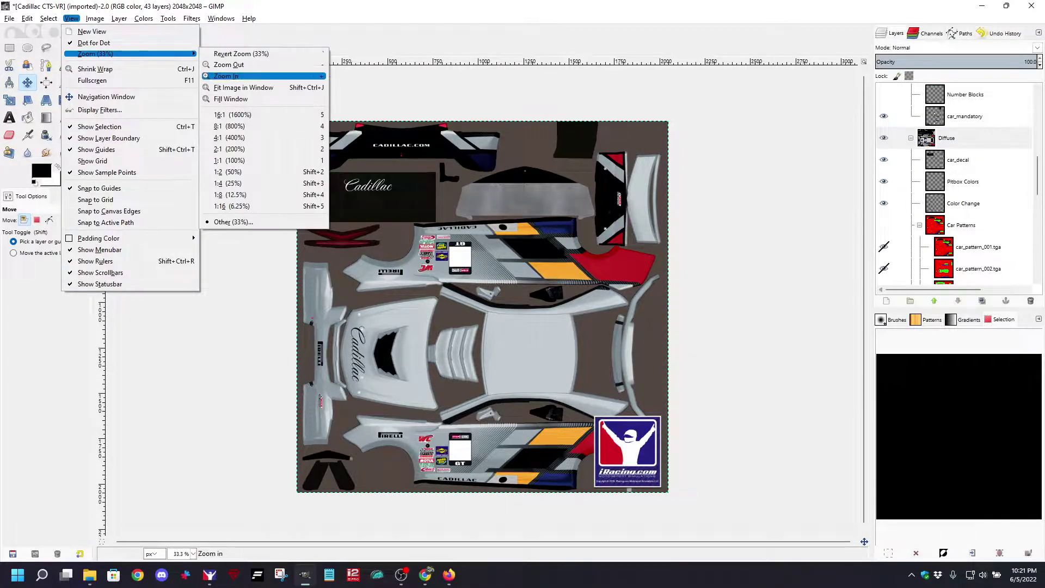
click(231, 99)
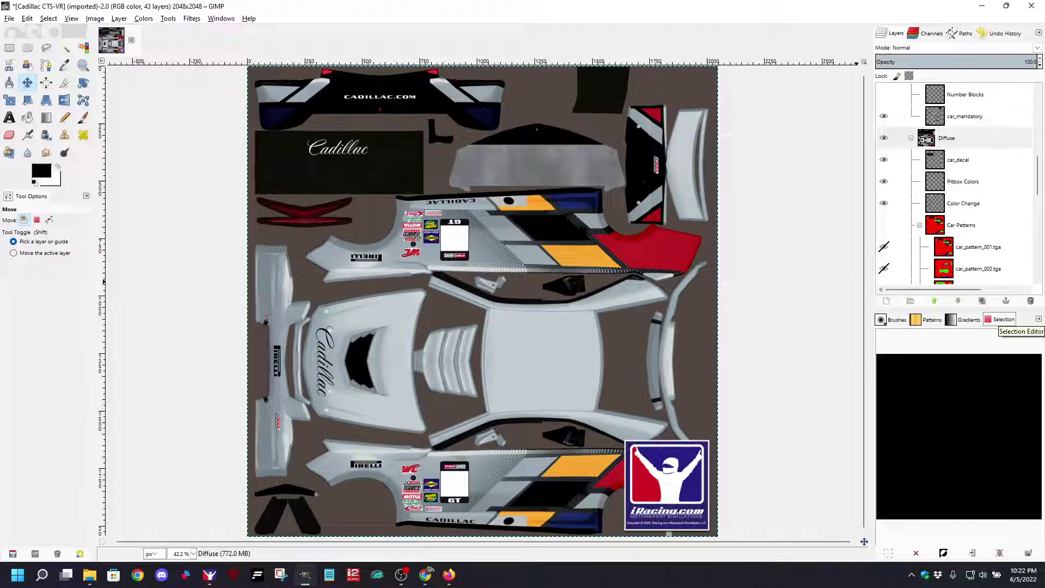
right_click(1004, 319)
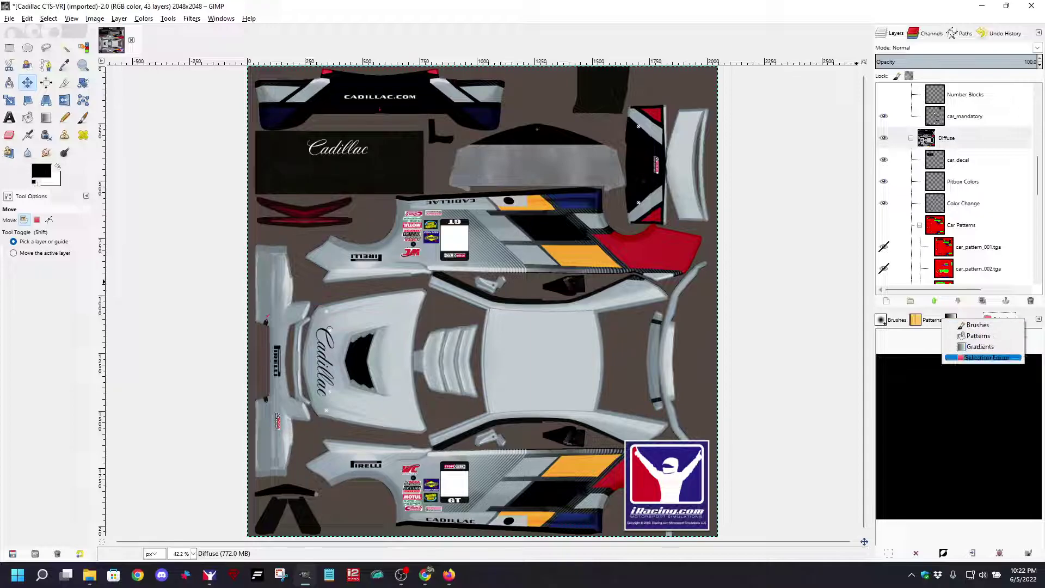
key(Escape)
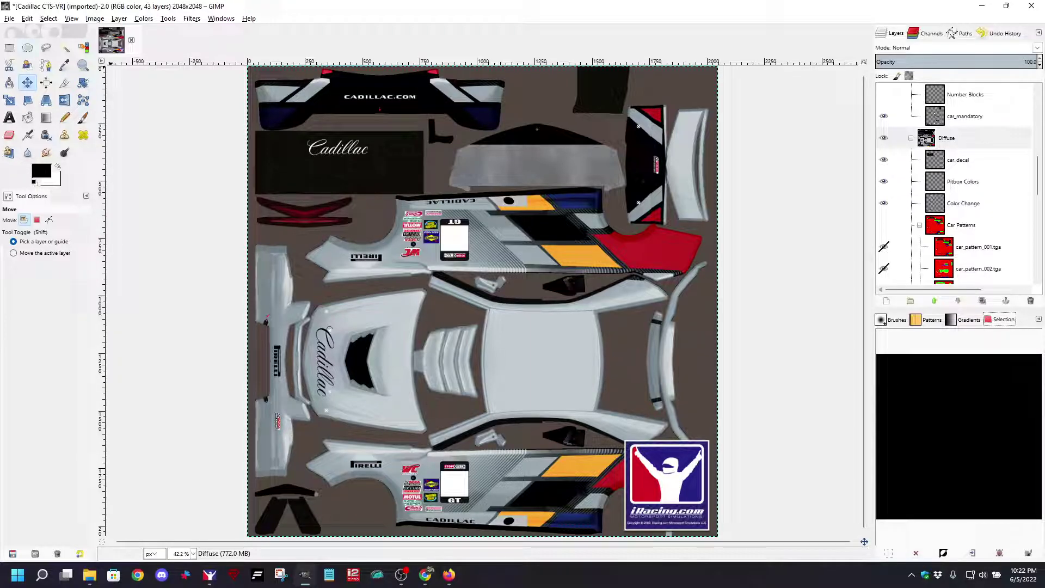
key(r)
drag(389, 272, 473, 342)
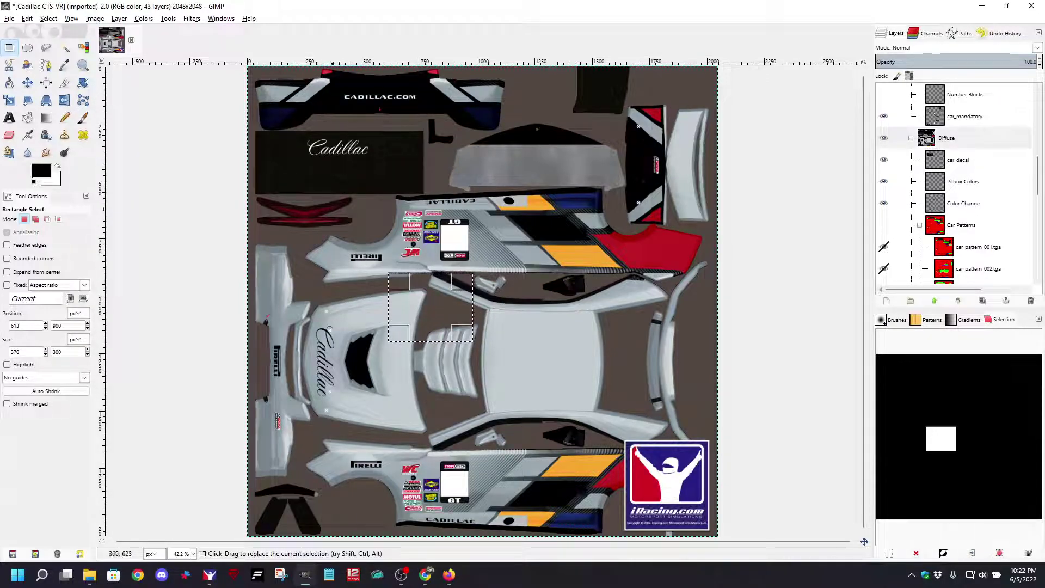
Step: Remove the selection with Select > None and collapse Custom Spec Map to reveal the Diffuse group
click(48, 19)
click(62, 45)
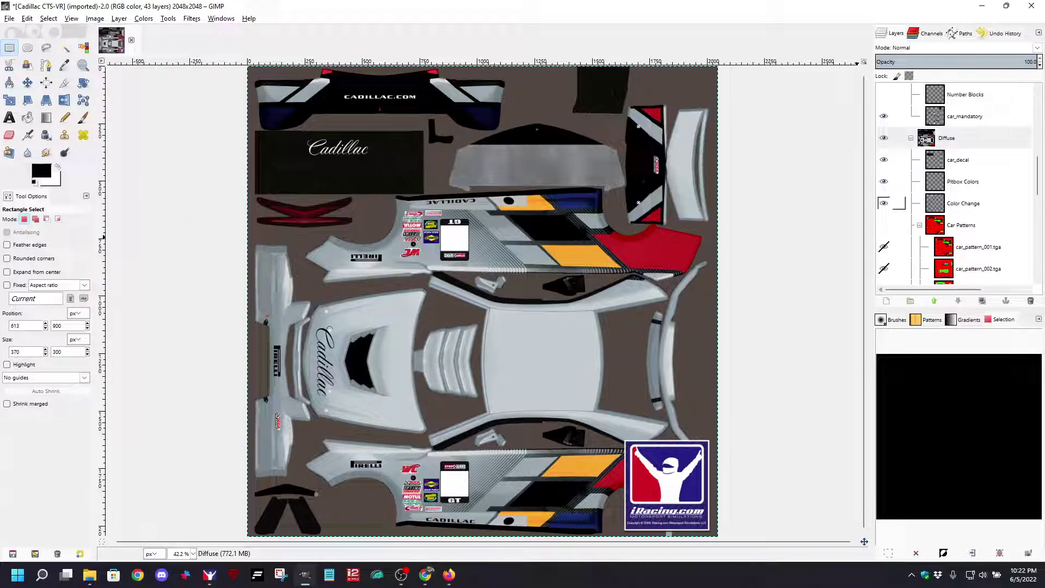
scroll(899, 203, down, 10)
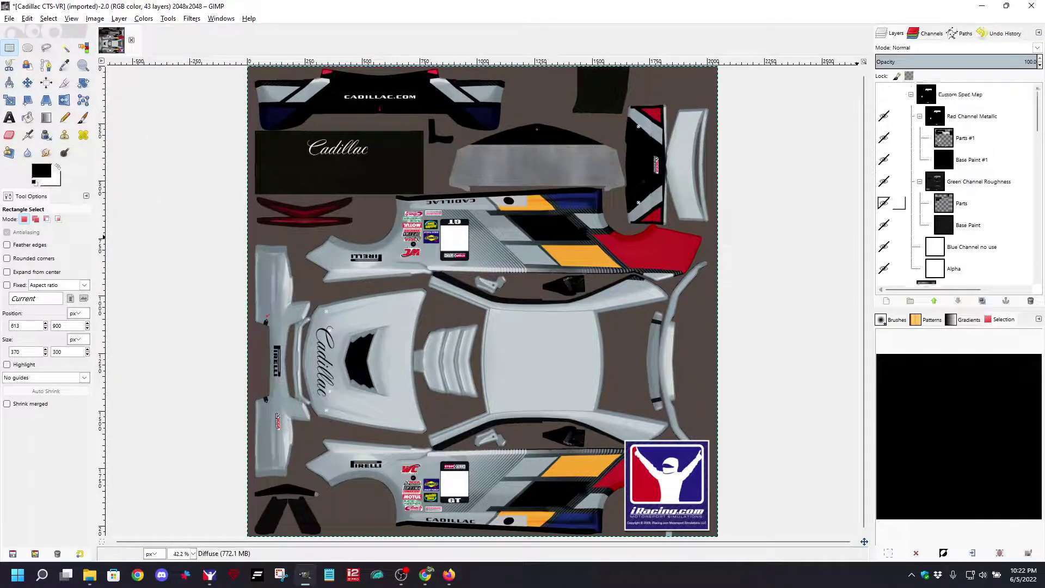
click(910, 94)
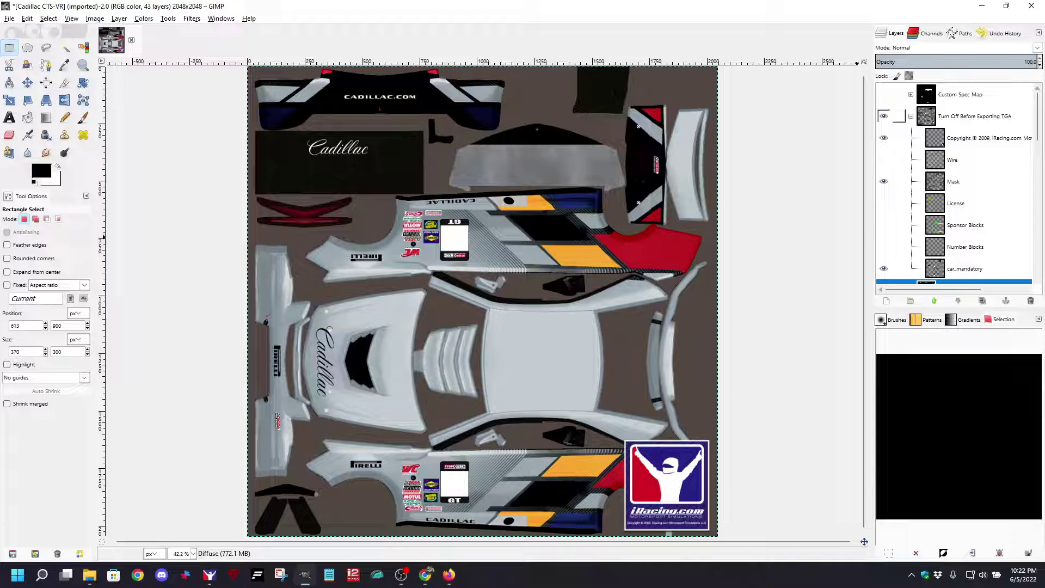
scroll(893, 115, down, 5)
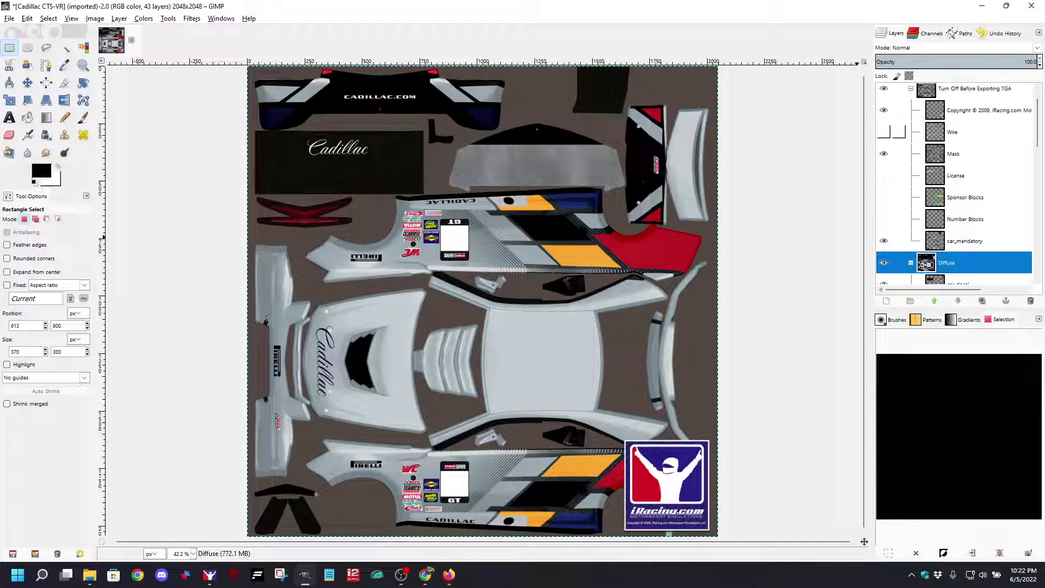
scroll(893, 115, down, 3)
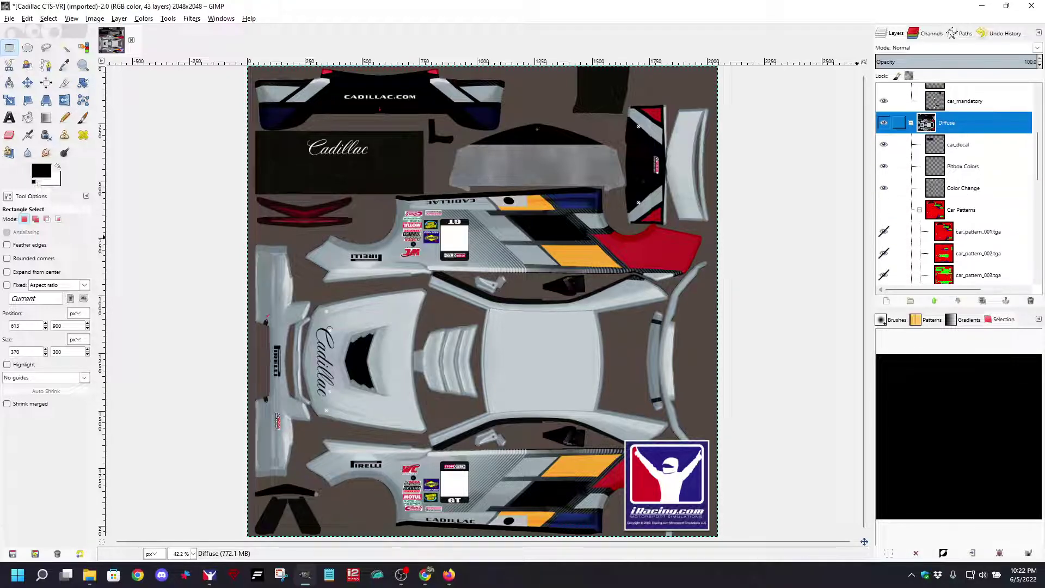
scroll(893, 115, up, 4)
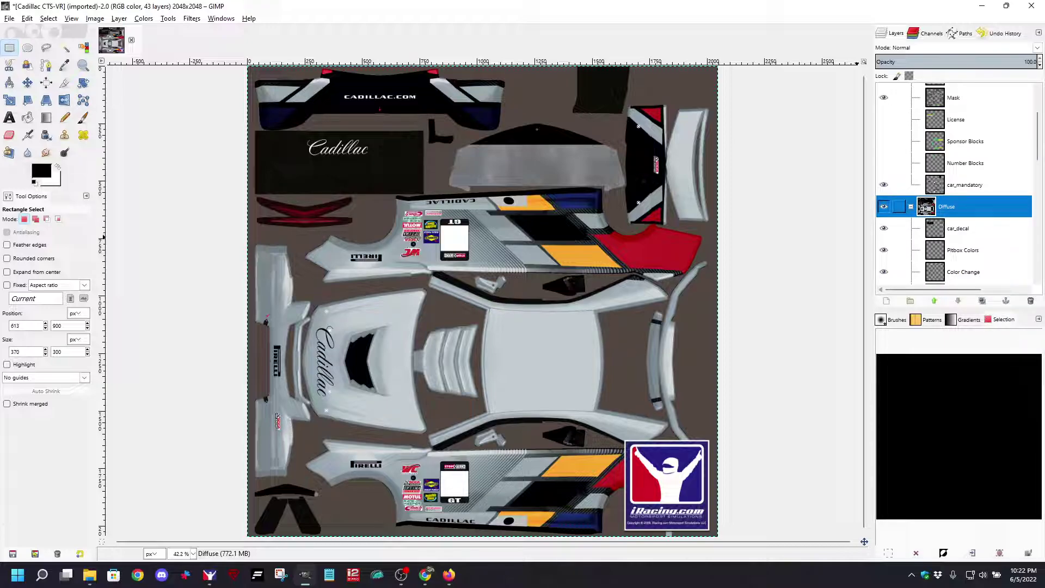
Step: Create a new layer group inside Diffuse and name it PreMade
click(910, 301)
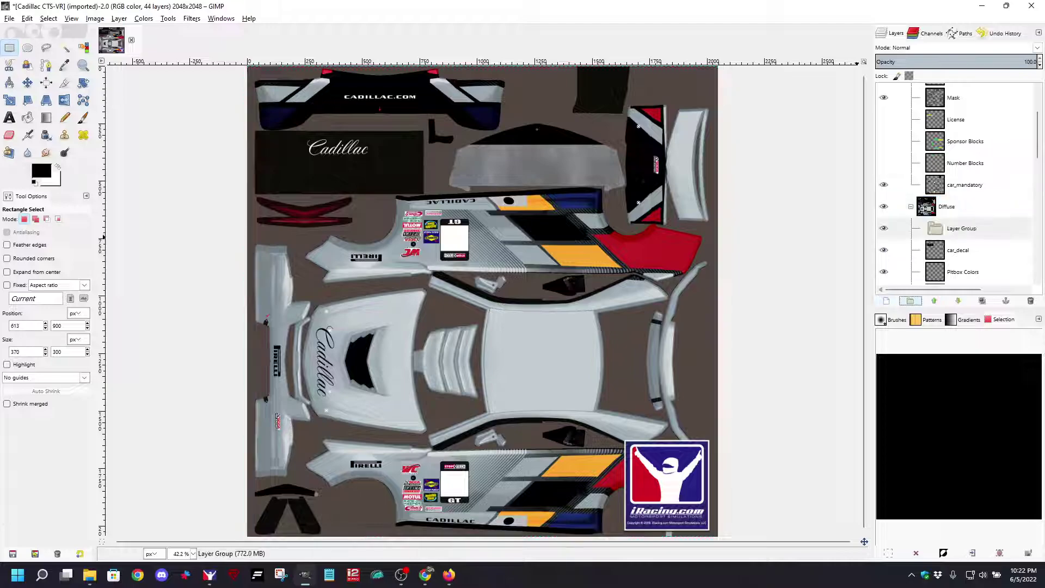
mouse_move(931, 231)
mouse_down()
mouse_move(899, 206)
mouse_move(920, 210)
mouse_move(923, 249)
mouse_move(927, 209)
mouse_move(926, 245)
mouse_up()
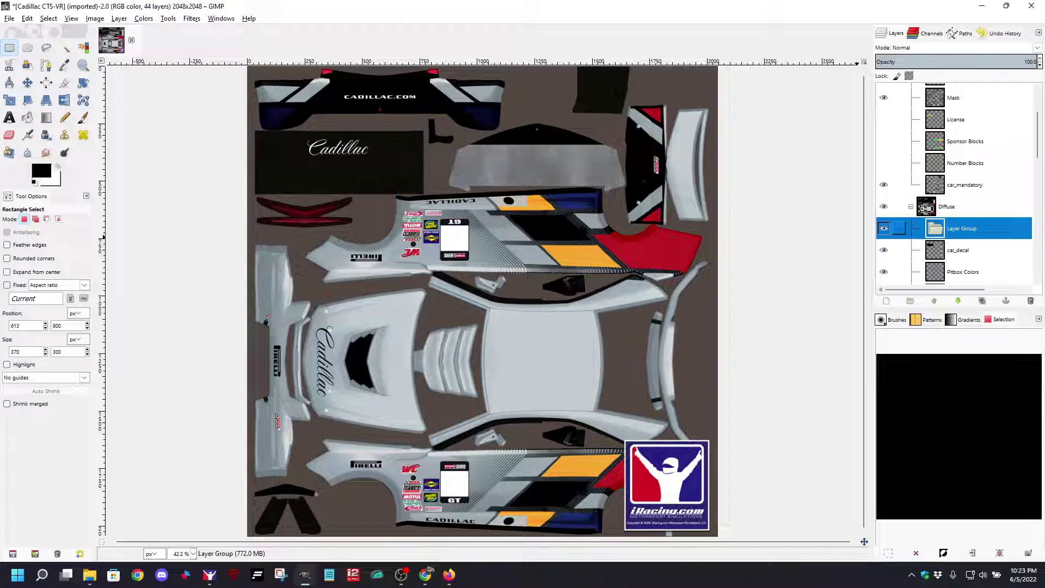
double_click(961, 228)
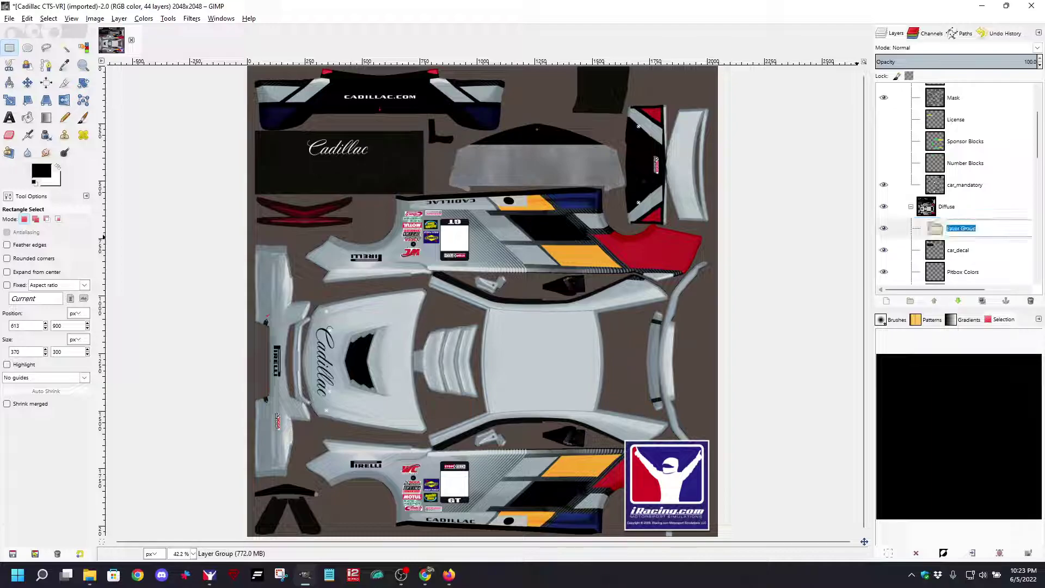
text(PreMade)
key(Return)
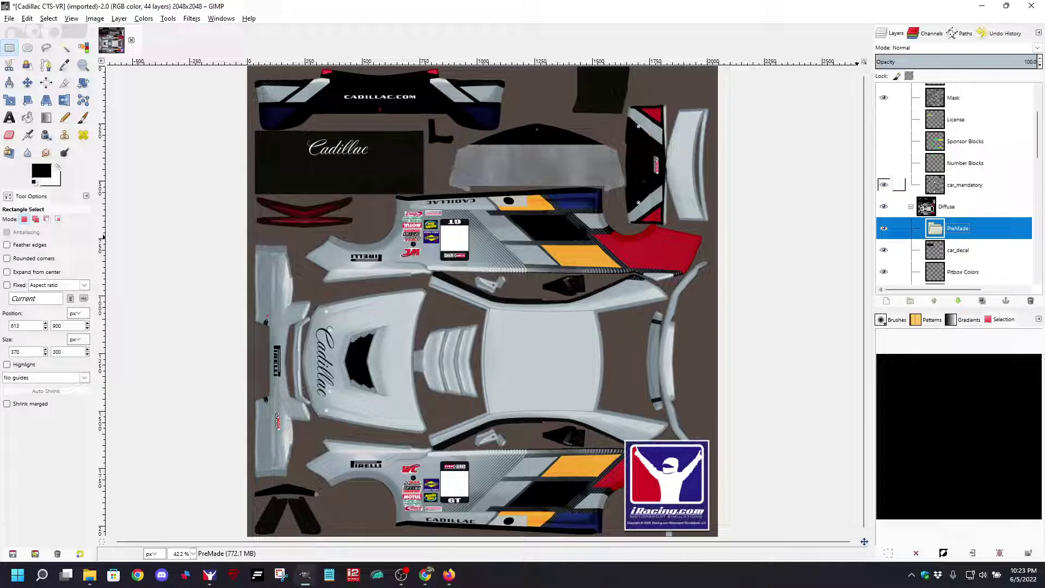
Step: Toggle car_mandatory's visibility repeatedly to see which number panels it contains
click(884, 185)
click(884, 185)
click(884, 185)
click(884, 185)
click(884, 185)
click(884, 186)
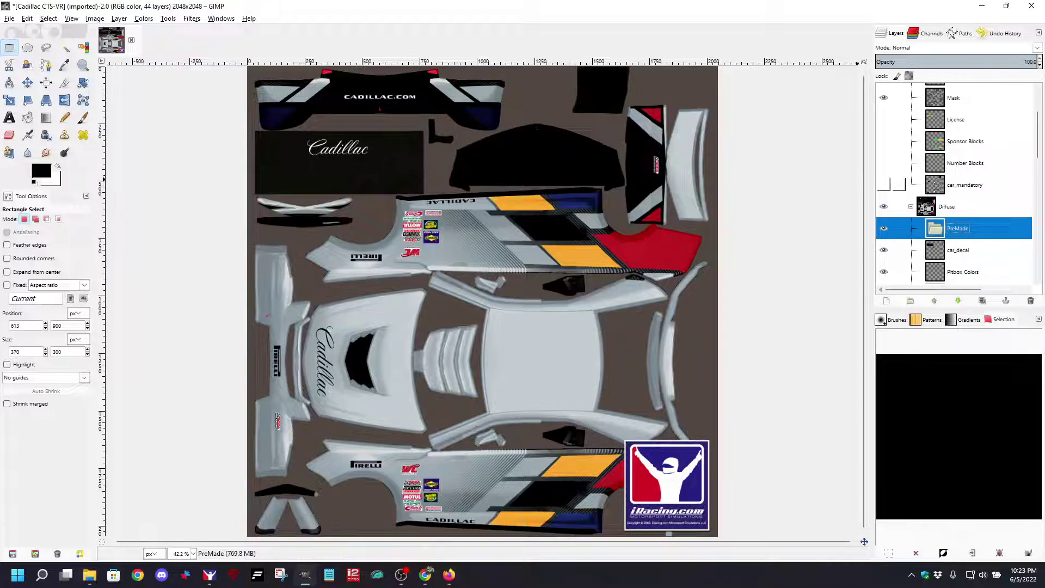
Step: Move car_mandatory, car_decal, Pitbox Colors and Color Change into the PreMade group
drag(935, 185, 948, 209)
drag(950, 272, 950, 209)
scroll(954, 184, down, 3)
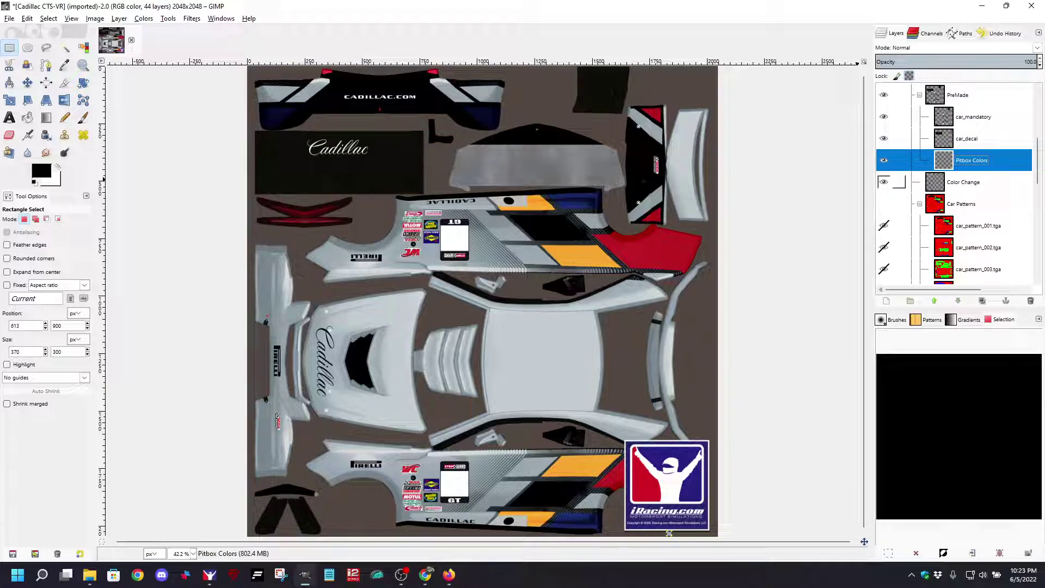
click(972, 182)
scroll(954, 183, up, 1)
scroll(954, 184, down, 1)
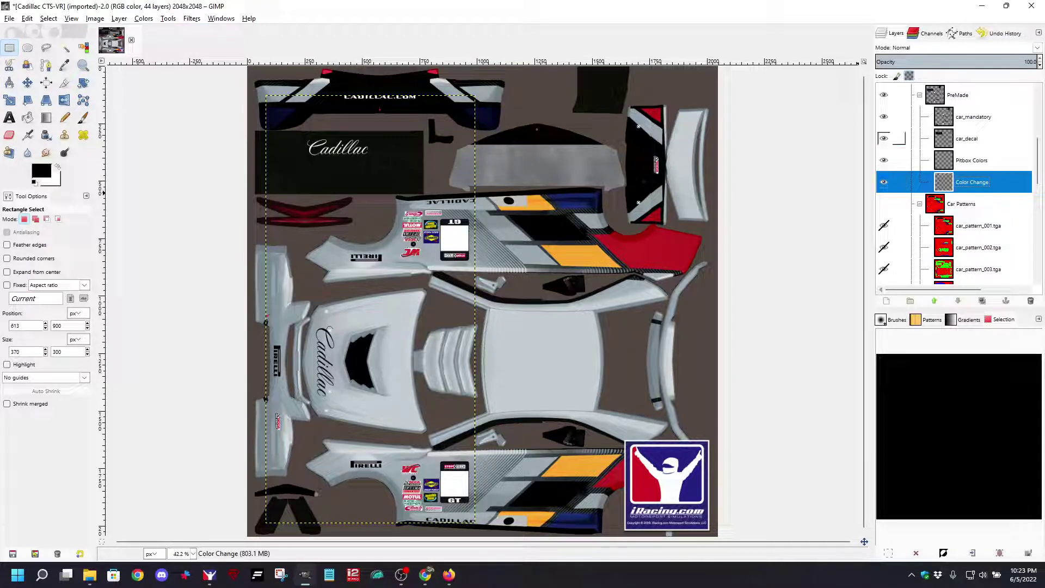
scroll(896, 125, up, 1)
Step: Collapse and hide PreMade, then turn on the Car Patterns group's red-green-blue layout
click(919, 123)
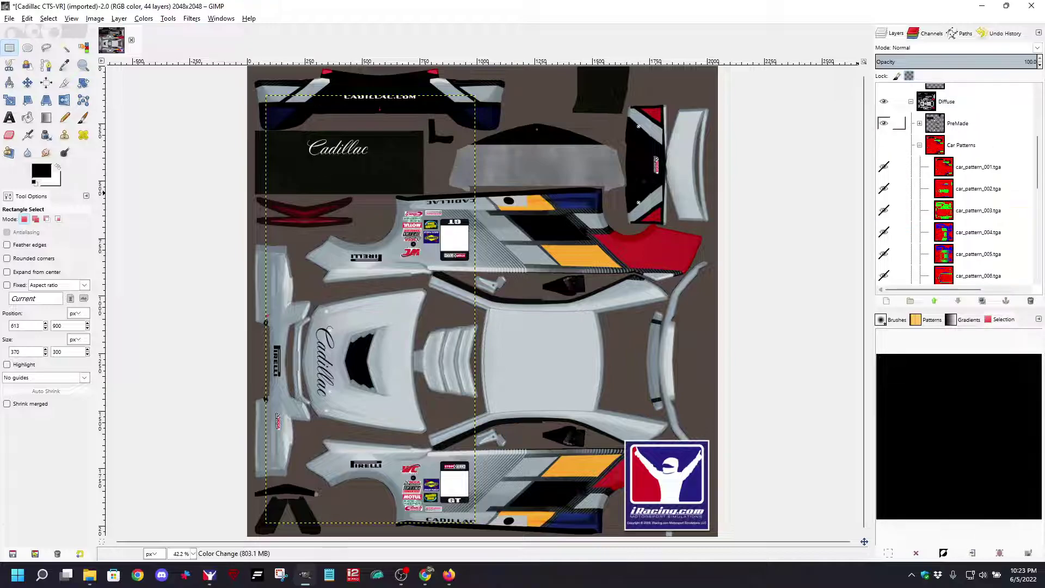
click(883, 123)
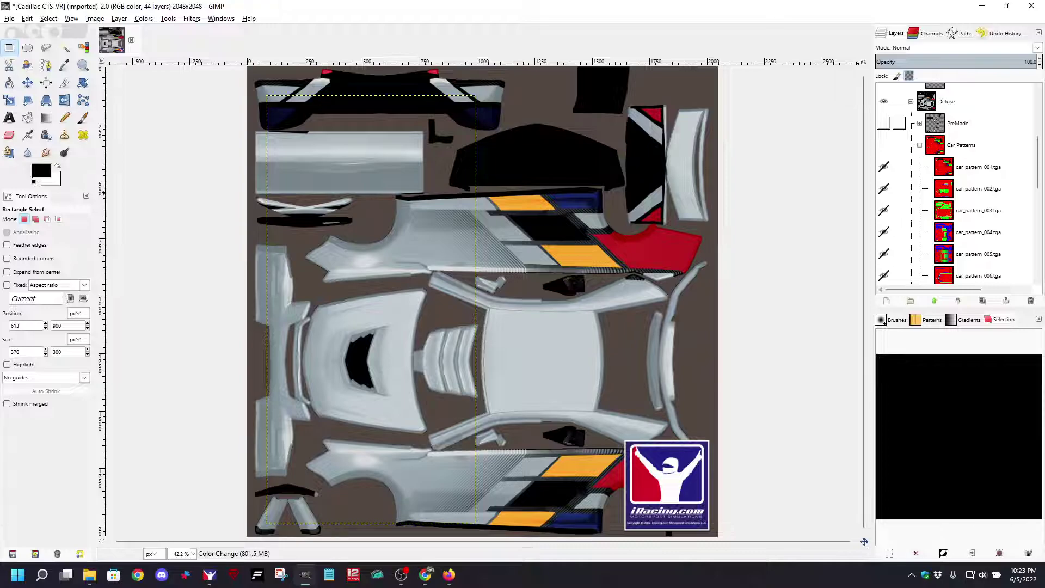
click(899, 102)
scroll(898, 158, up, 2)
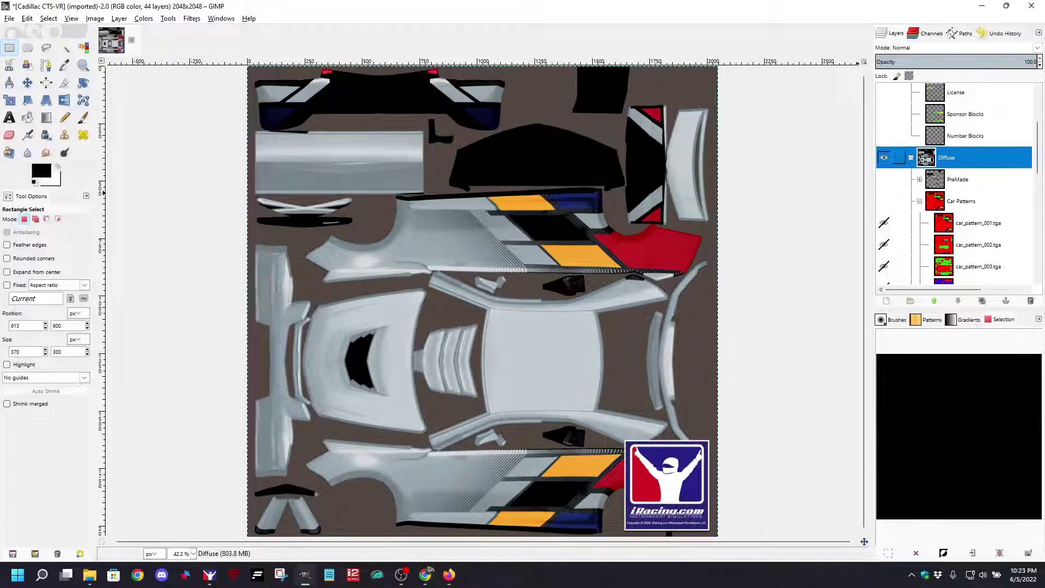
click(884, 158)
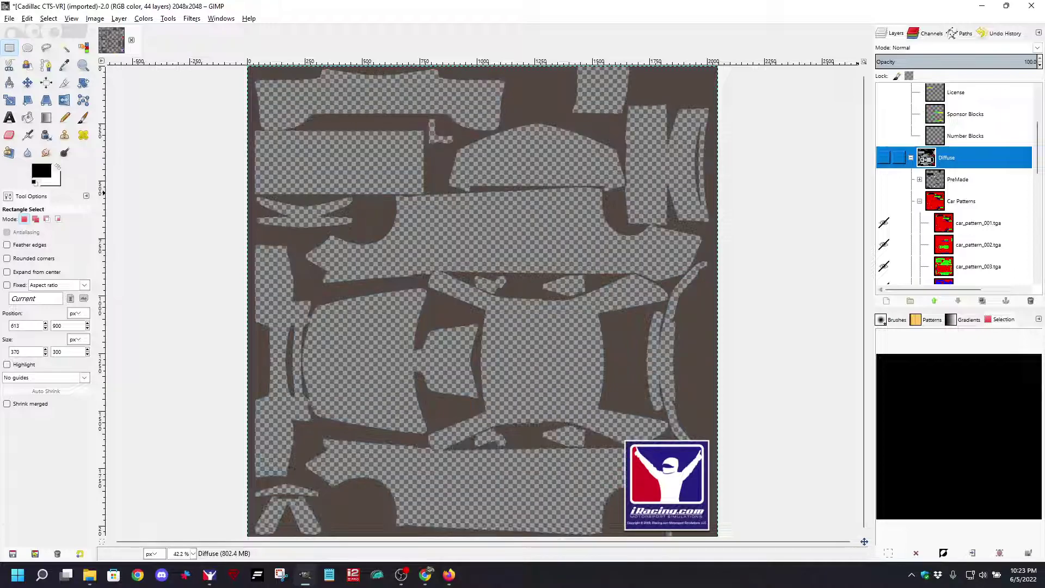
click(884, 201)
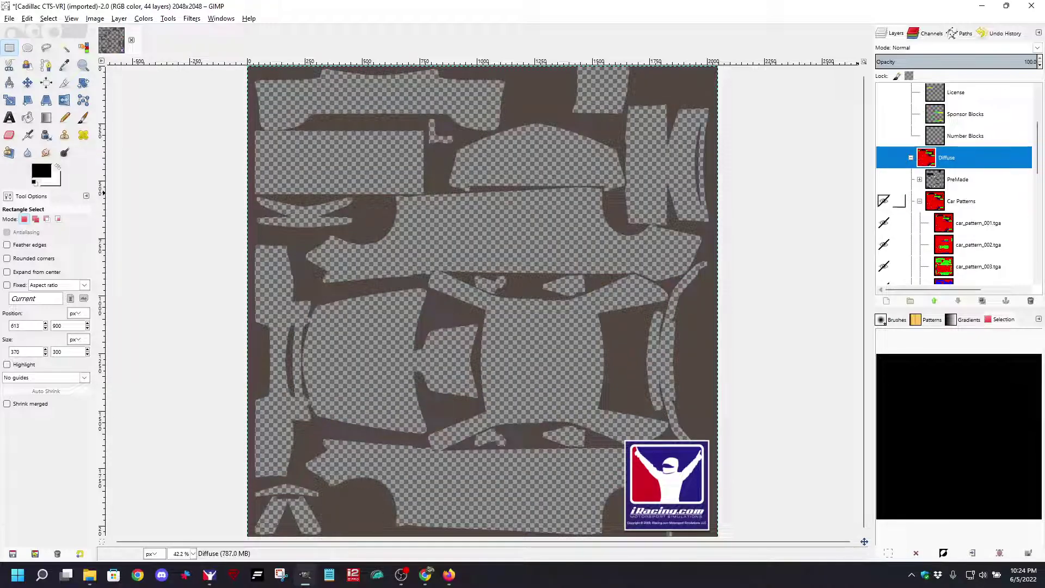
click(884, 157)
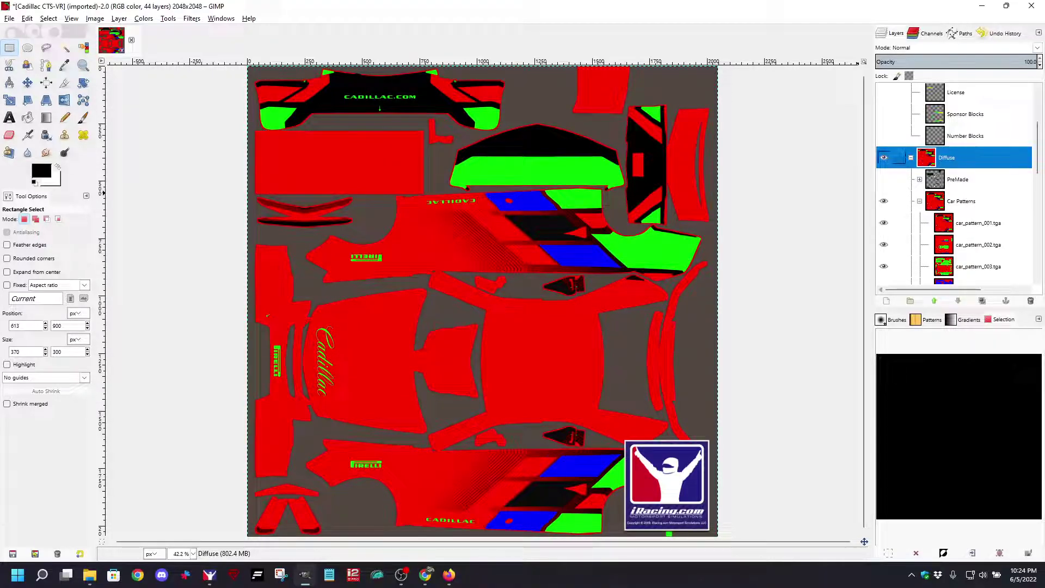
Step: Hide car_pattern_001 through car_pattern_008 one by one to preview the patterns beneath
scroll(885, 159, down, 7)
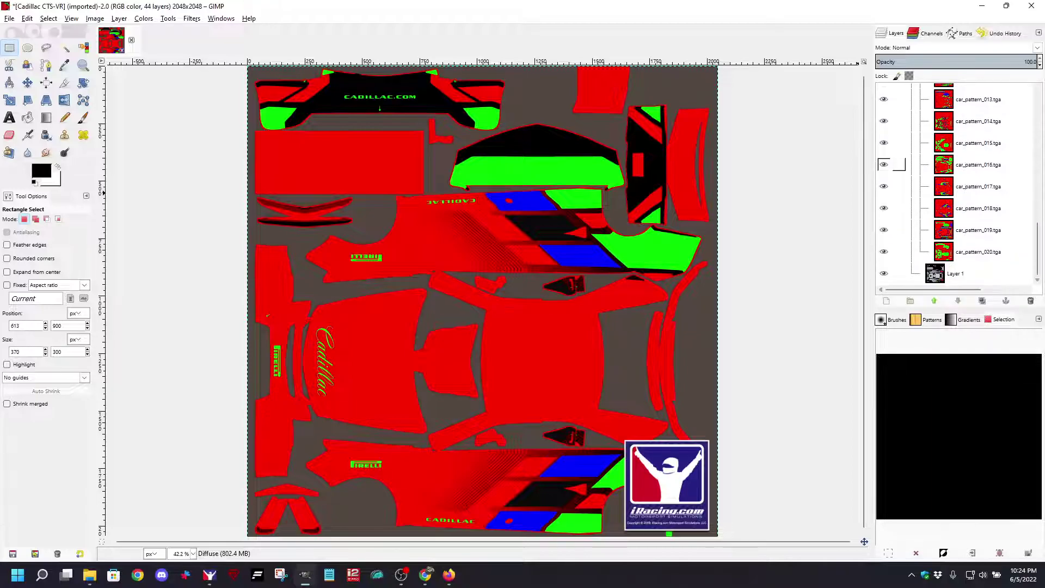
scroll(885, 224, up, 6)
scroll(884, 223, down, 6)
scroll(885, 248, up, 6)
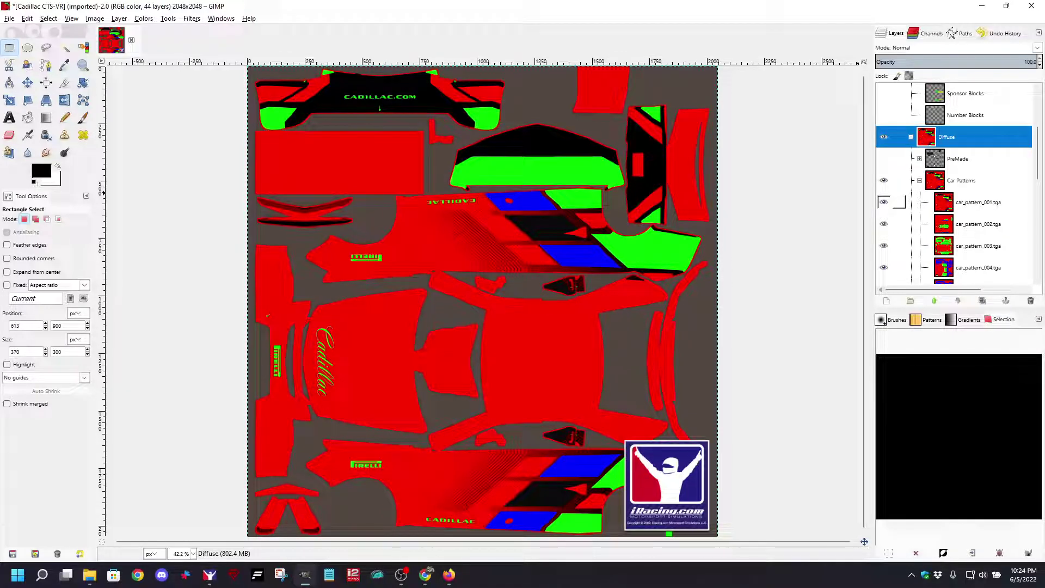
click(884, 202)
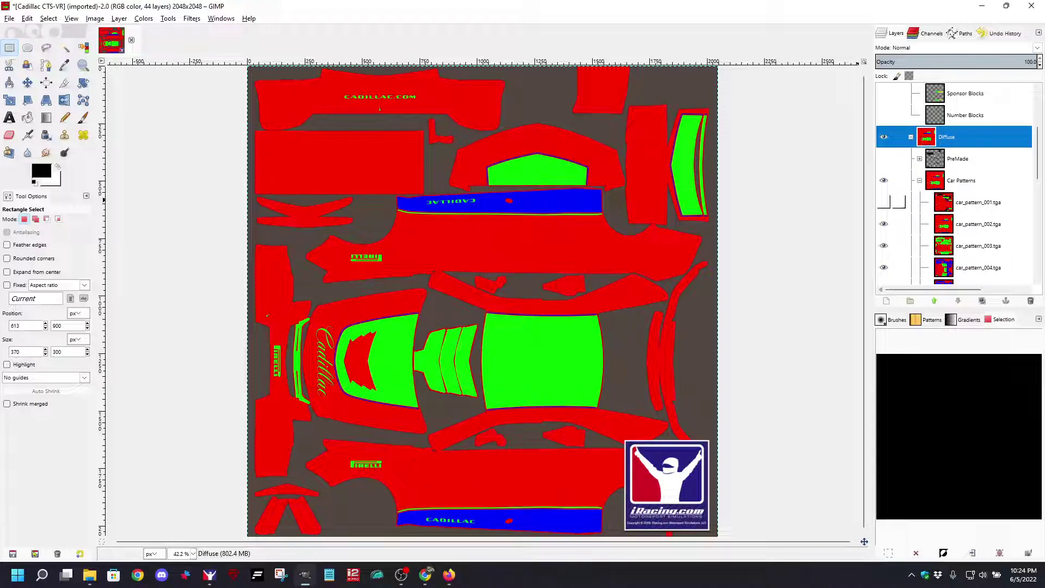
click(884, 224)
scroll(883, 223, down, 1)
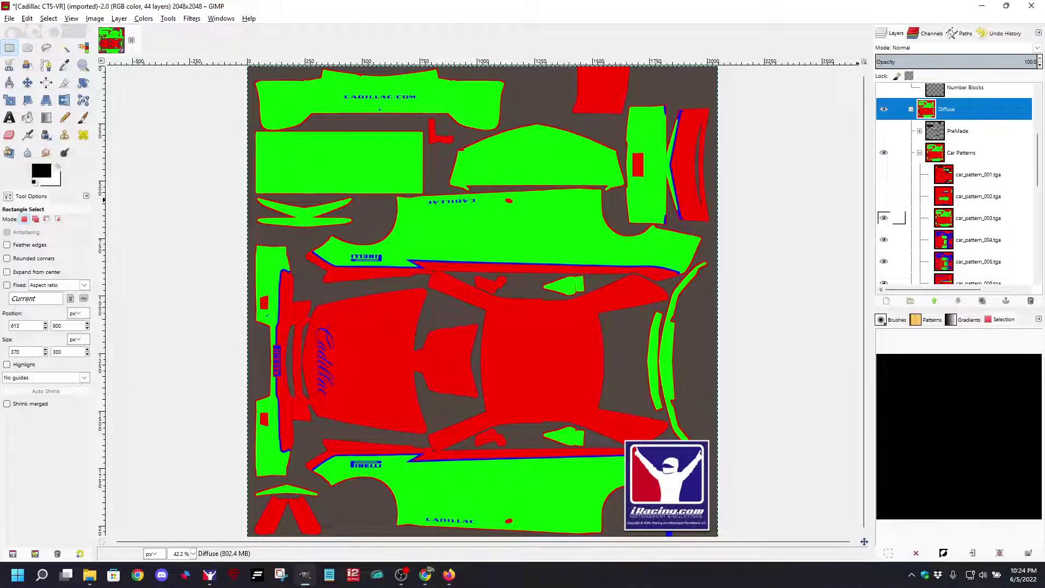
click(883, 218)
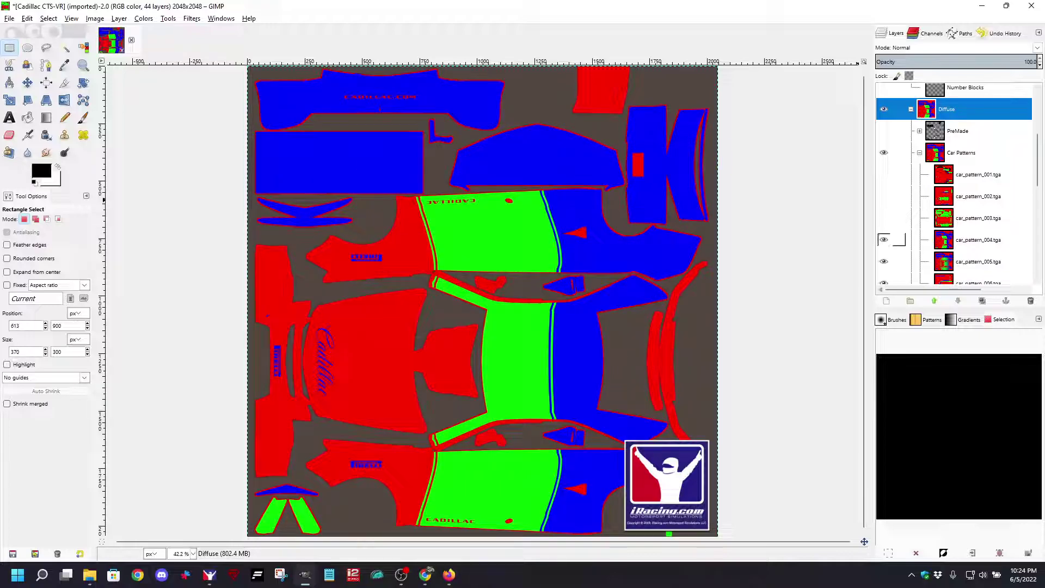
click(883, 239)
click(884, 262)
scroll(884, 261, down, 2)
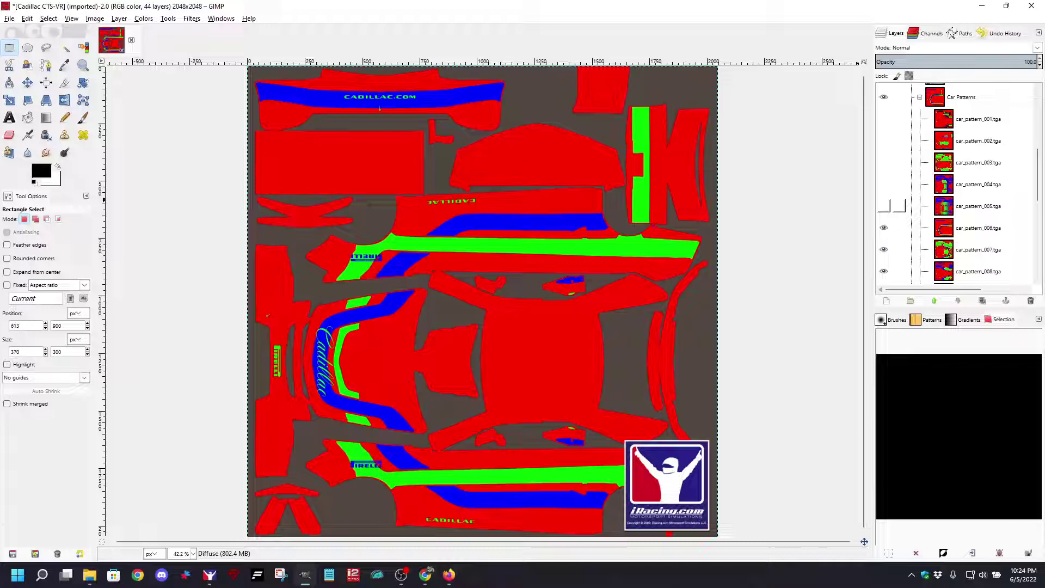
click(883, 227)
scroll(884, 228, down, 1)
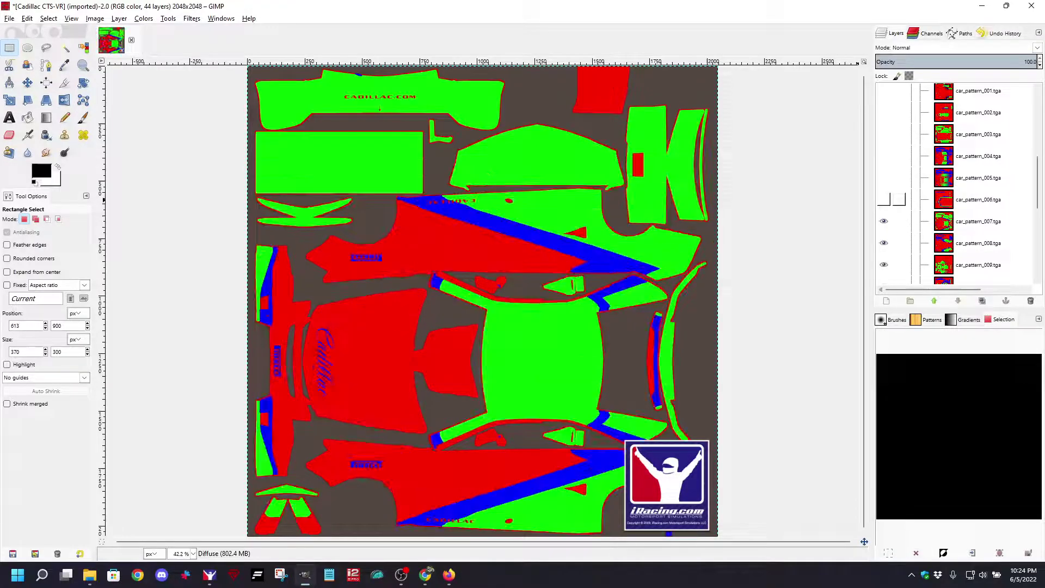
click(884, 221)
click(883, 243)
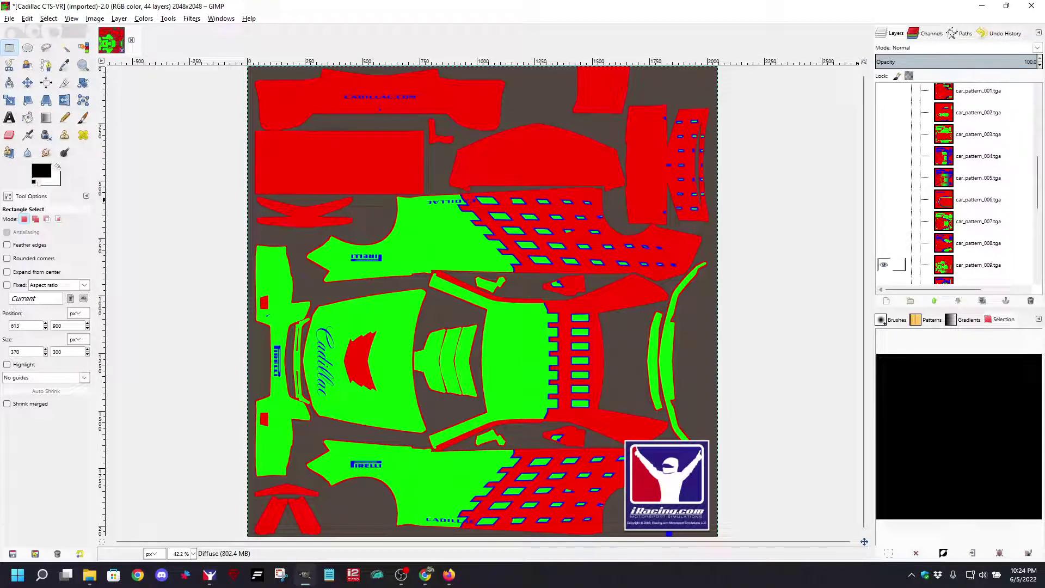
Step: Hide car_pattern_009 through car_pattern_013, revealing the swirl, checkered and flame patterns
scroll(883, 256, down, 1)
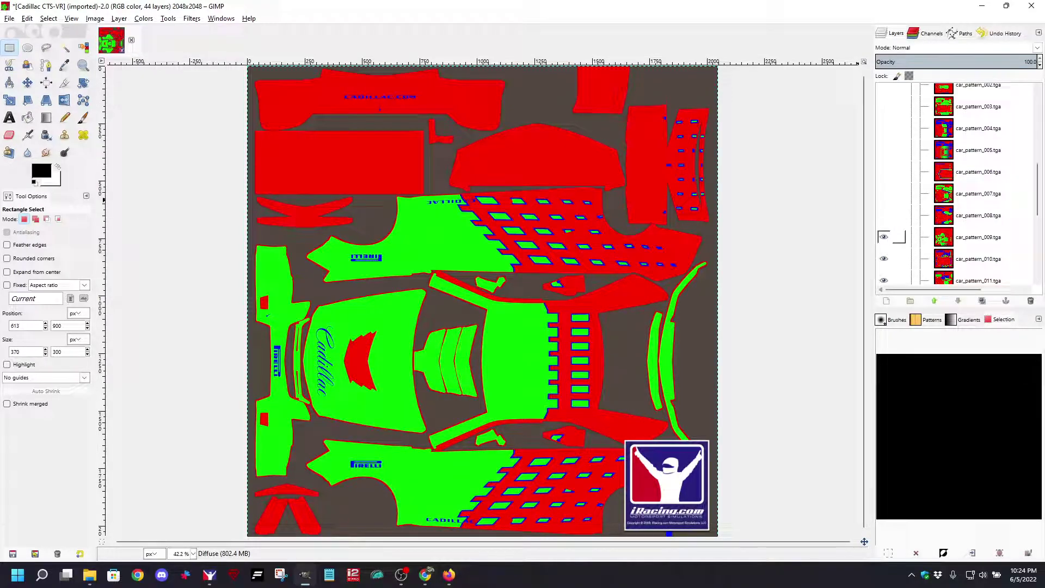
click(883, 237)
click(884, 238)
click(884, 237)
click(883, 260)
scroll(883, 240, down, 2)
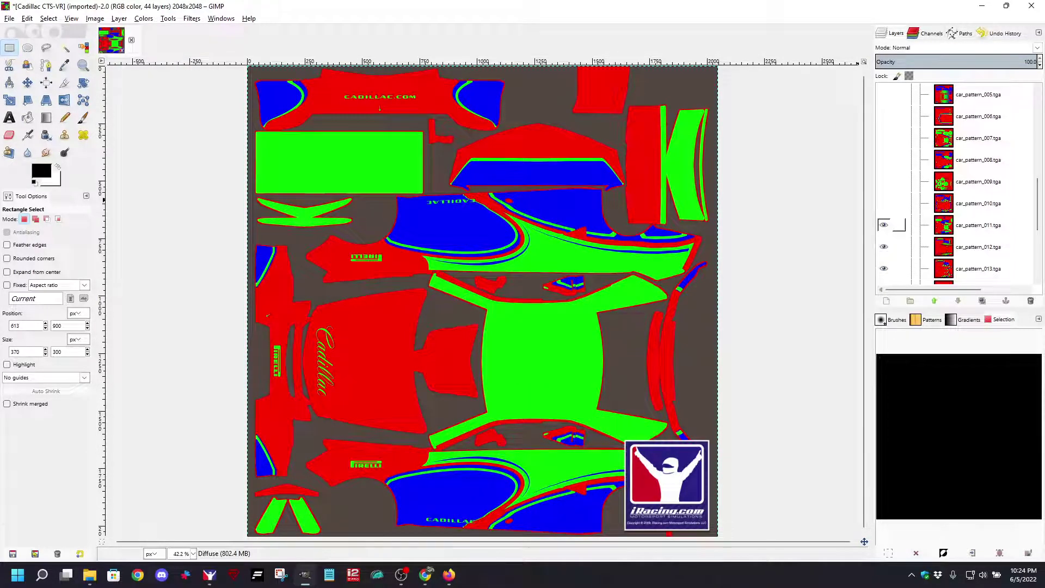
click(884, 225)
click(883, 247)
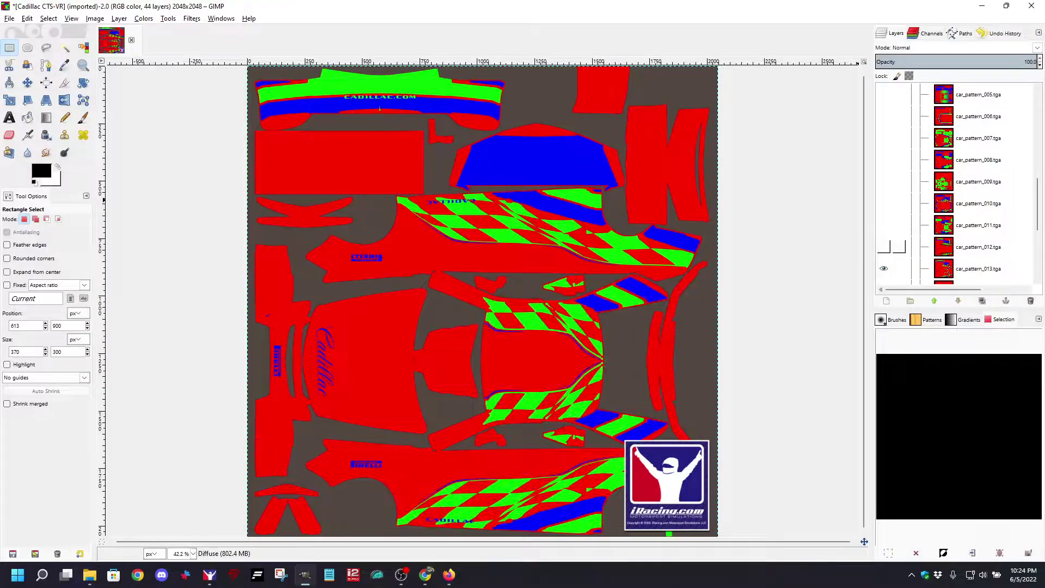
click(883, 269)
scroll(884, 245, down, 3)
scroll(884, 218, up, 5)
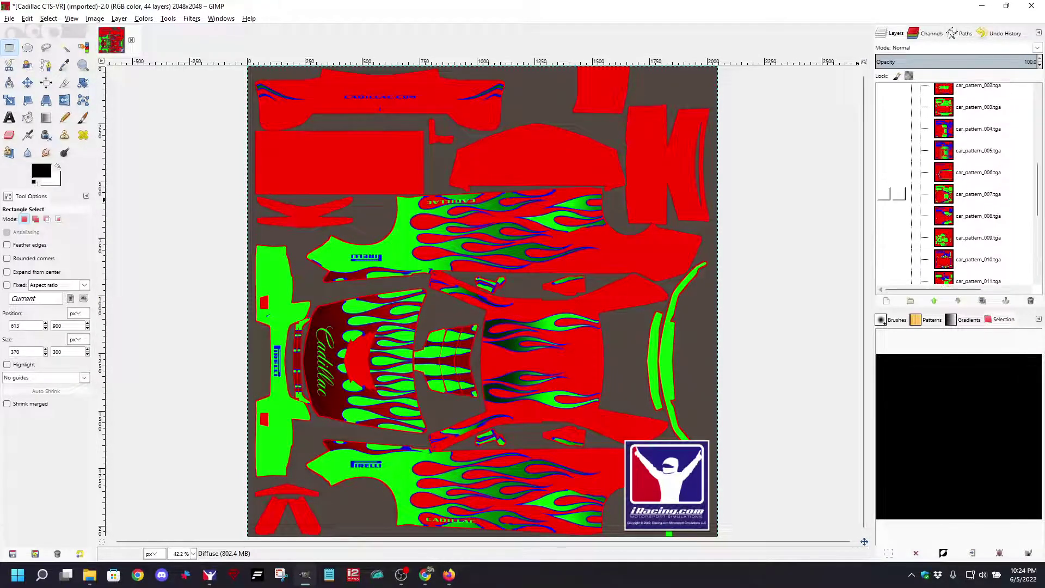
Step: Briefly compare patterns 004, 005 and 006, then leave car_pattern_002 visible
click(883, 157)
click(883, 156)
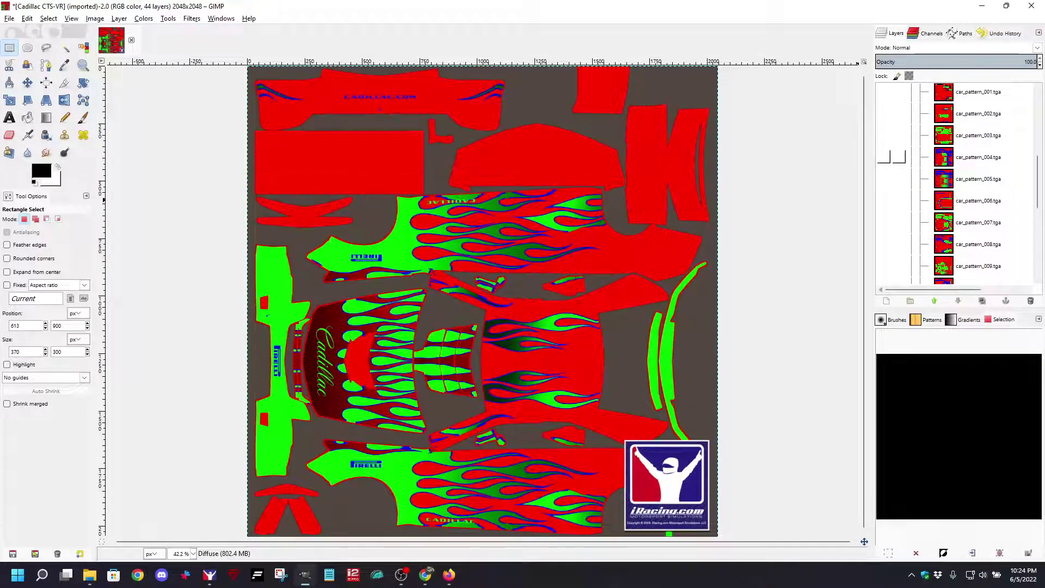
click(884, 178)
click(883, 179)
click(884, 200)
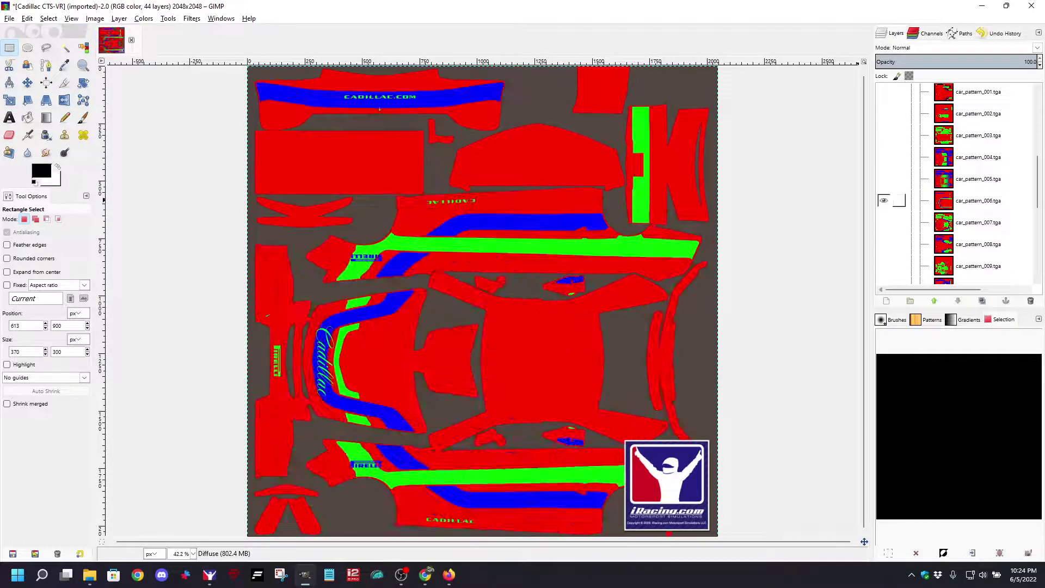
click(884, 201)
click(883, 113)
scroll(925, 180, up, 1)
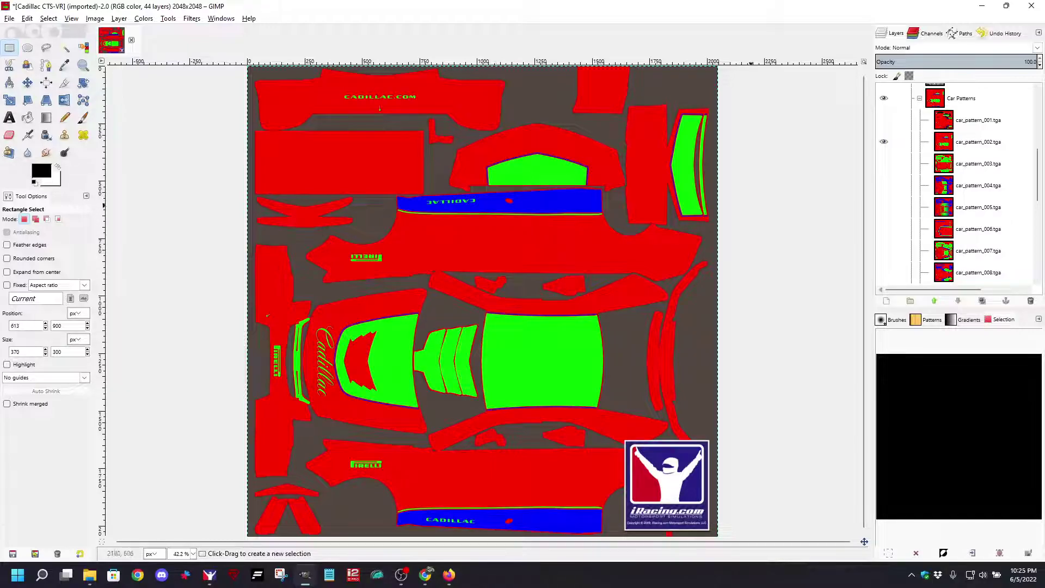
Step: Show the PreMade livery details and hide the iRacing Copyright logo layer
scroll(925, 180, up, 4)
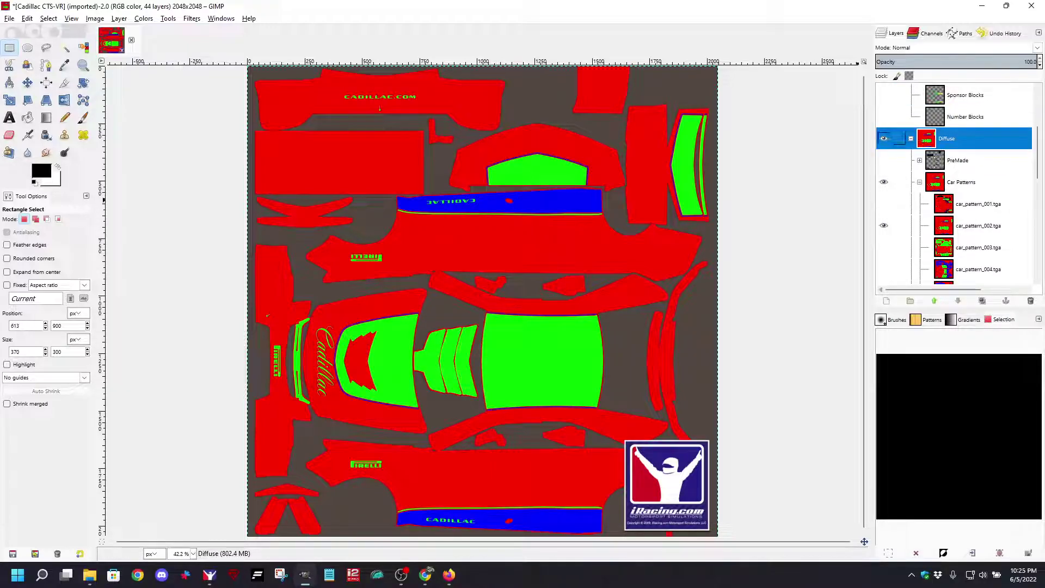
click(883, 160)
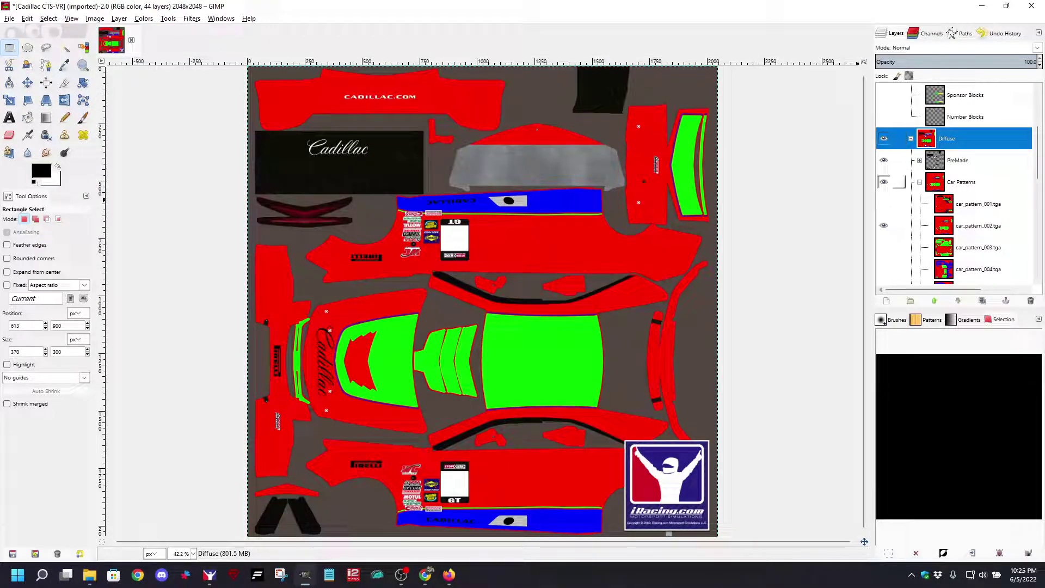
scroll(892, 185, down, 3)
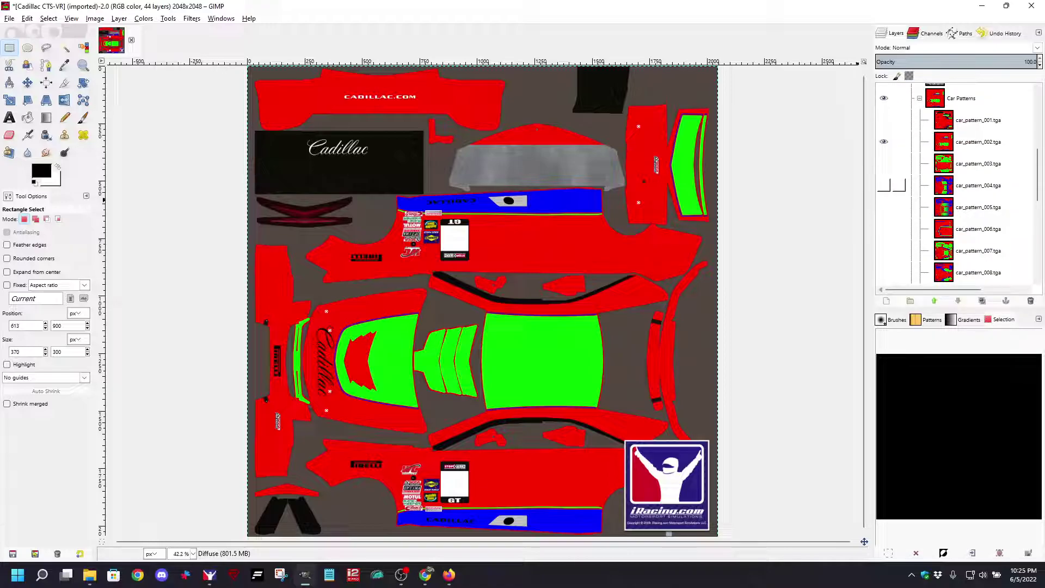
scroll(892, 188, up, 1)
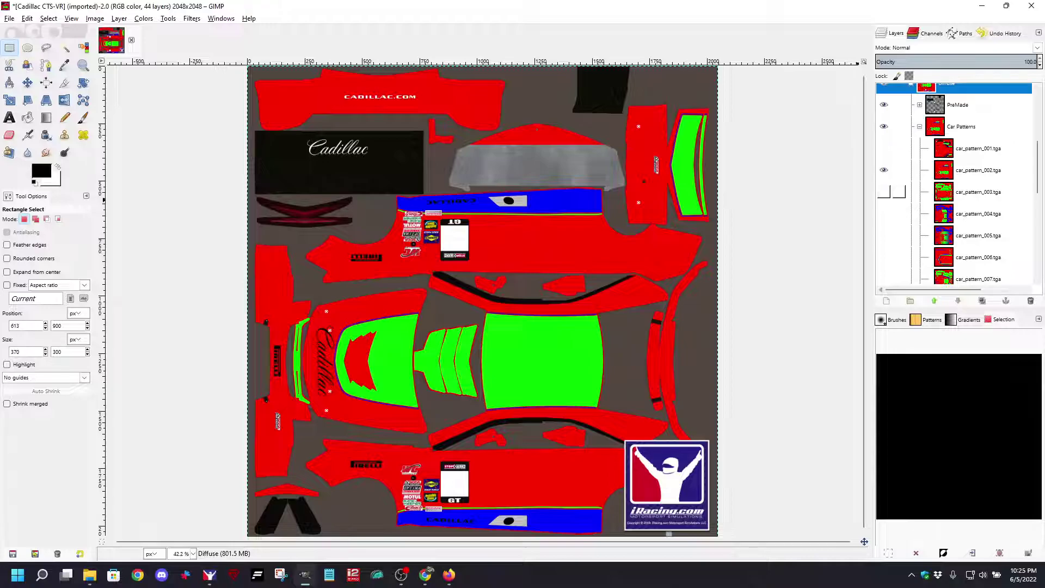
scroll(893, 192, up, 6)
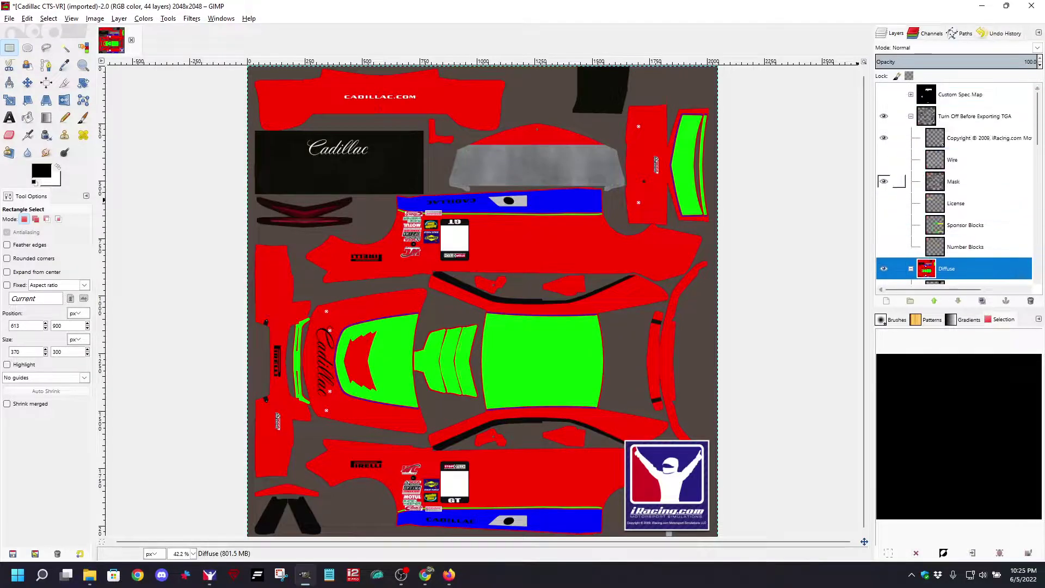
click(884, 138)
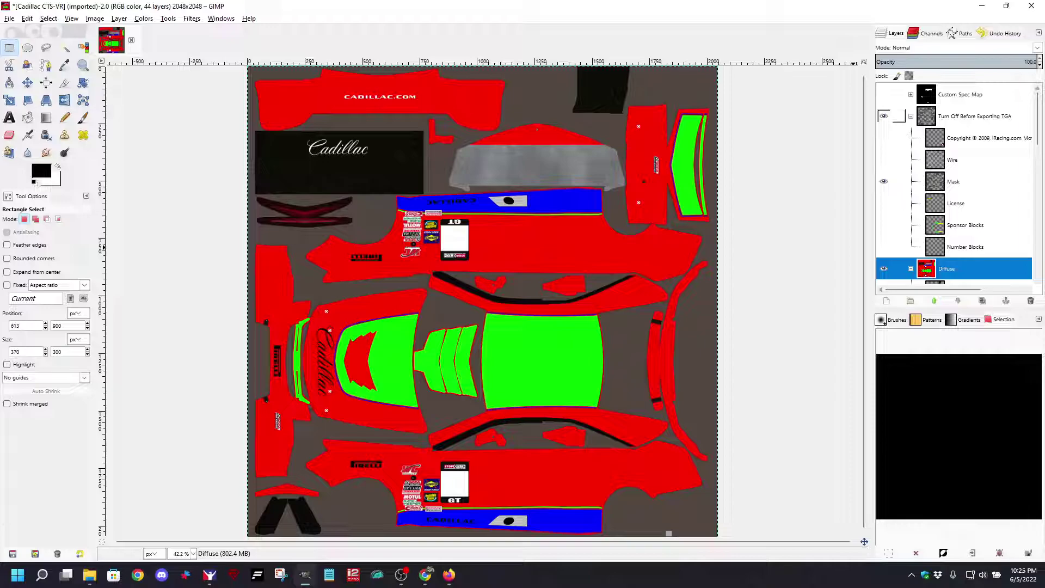
scroll(893, 139, down, 1)
scroll(893, 139, up, 1)
Step: Toggle the Mask layer off and back on, then check and hide the Wire overlay
click(883, 181)
click(884, 181)
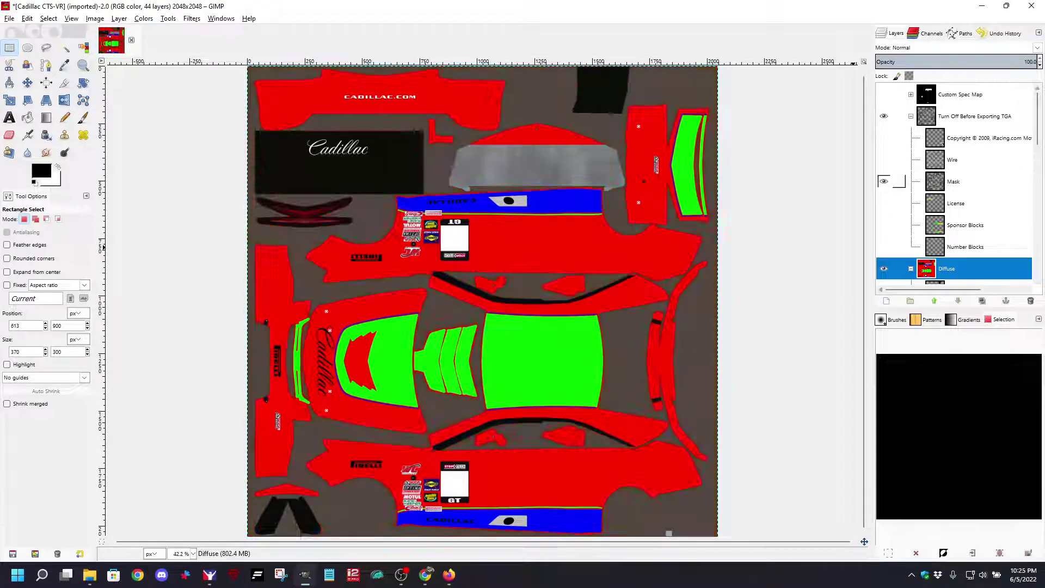
click(884, 181)
click(884, 182)
click(884, 159)
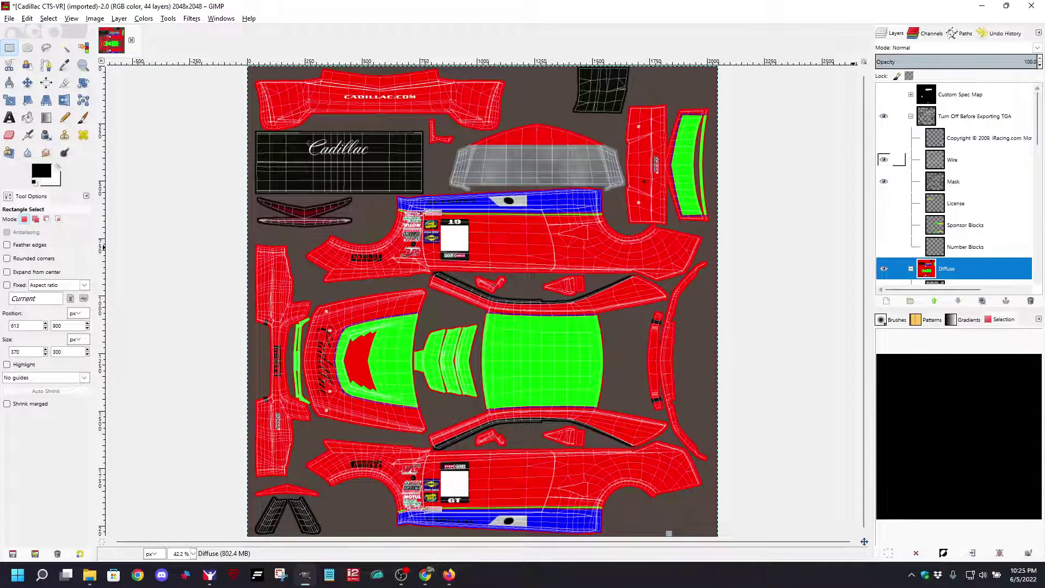
click(884, 159)
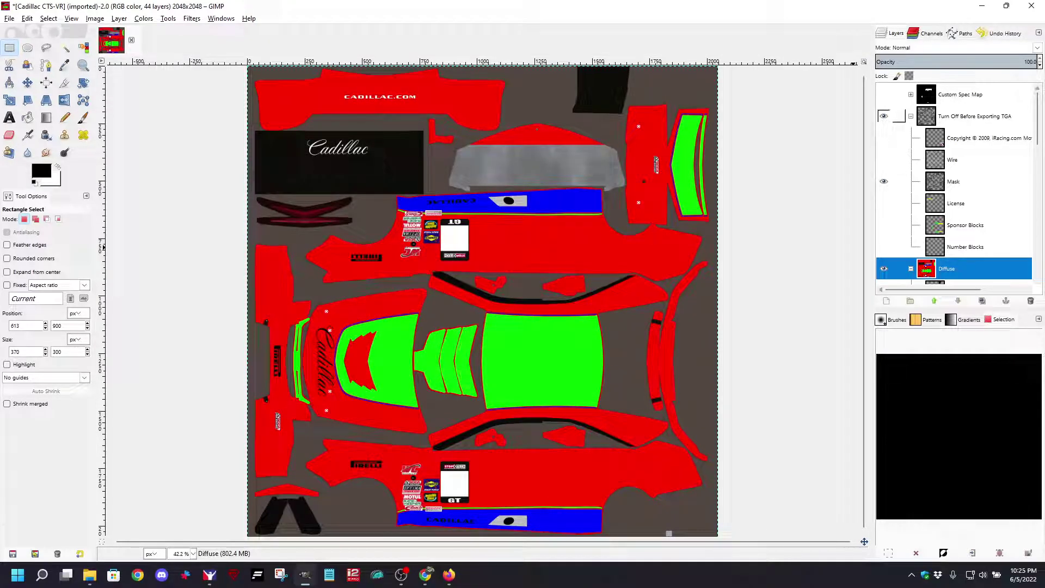
Step: Collapse Turn Off Before Exporting TGA, hide PreMade, and bring iRacing Paint Shop forward
click(910, 115)
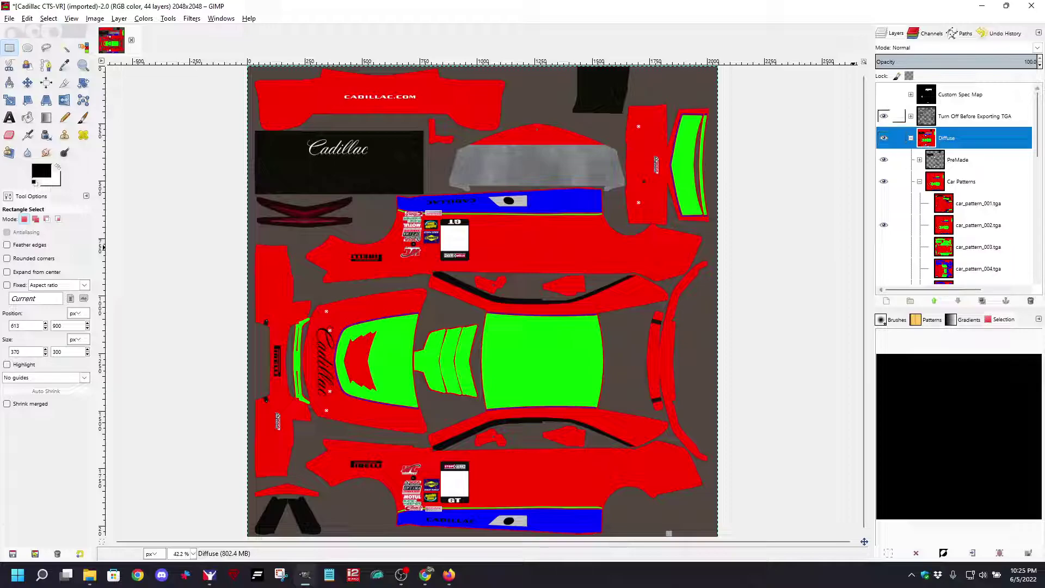
scroll(884, 225, down, 1)
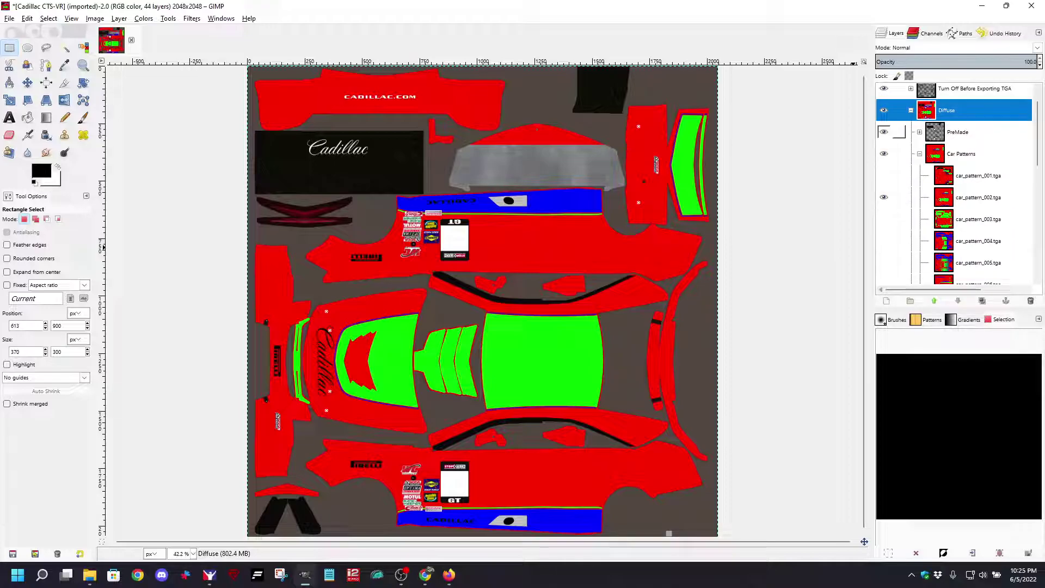
click(884, 132)
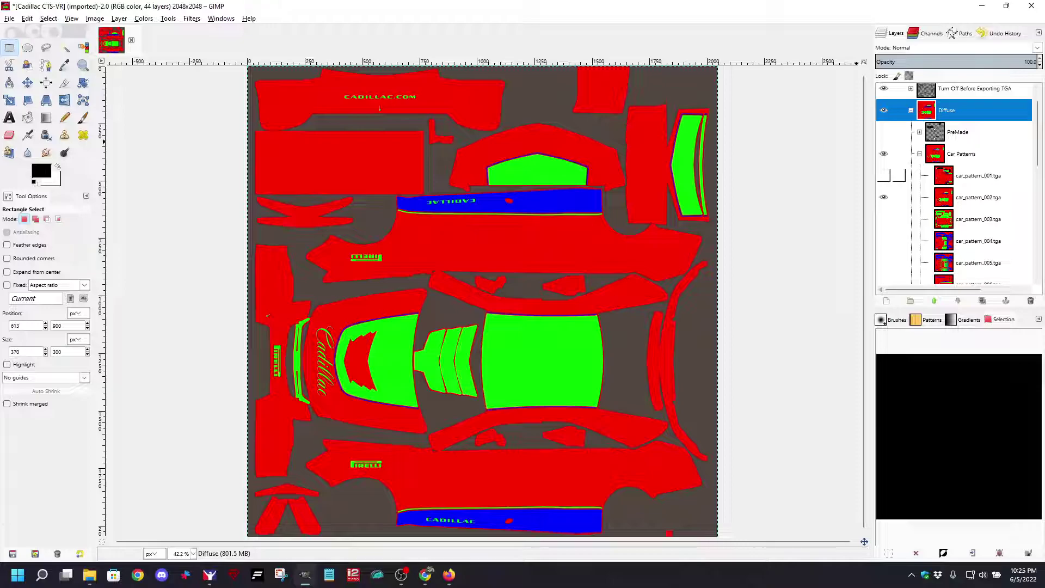
scroll(884, 175, down, 2)
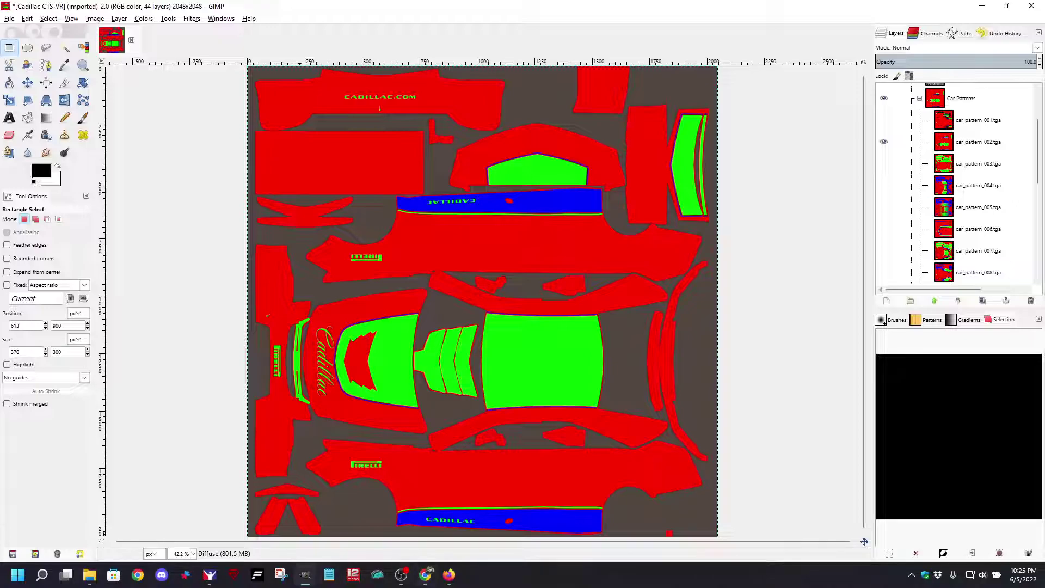
click(209, 574)
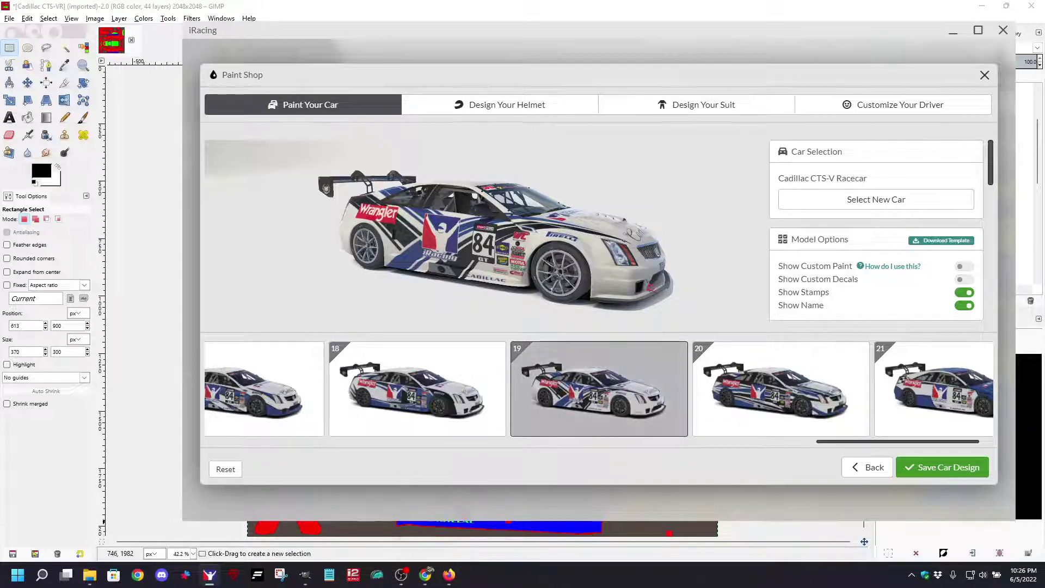
Step: In File Explorer, browse from This PC to Documents > iRacing > paint
click(305, 575)
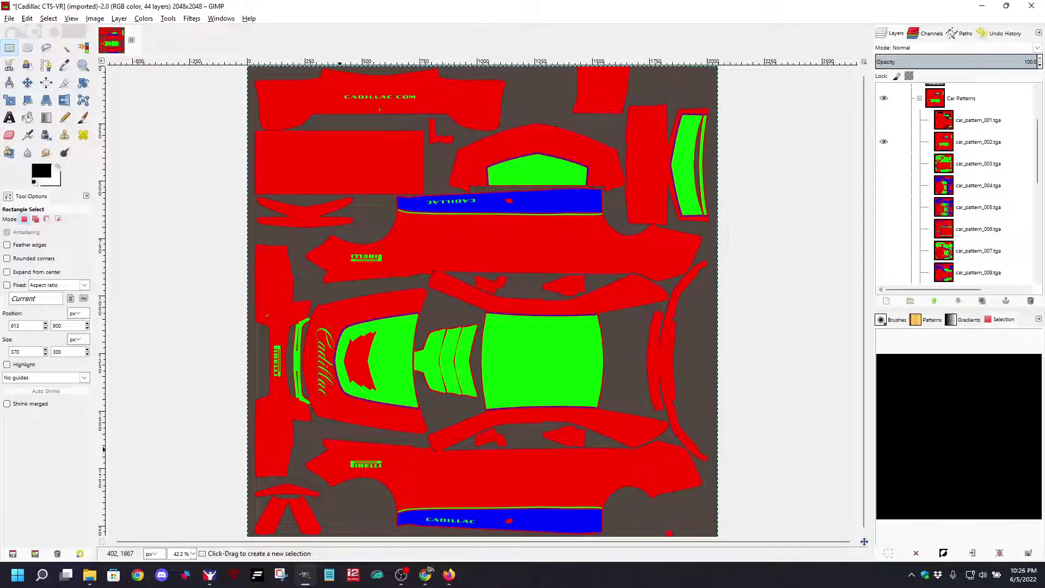
mouse_move(90, 574)
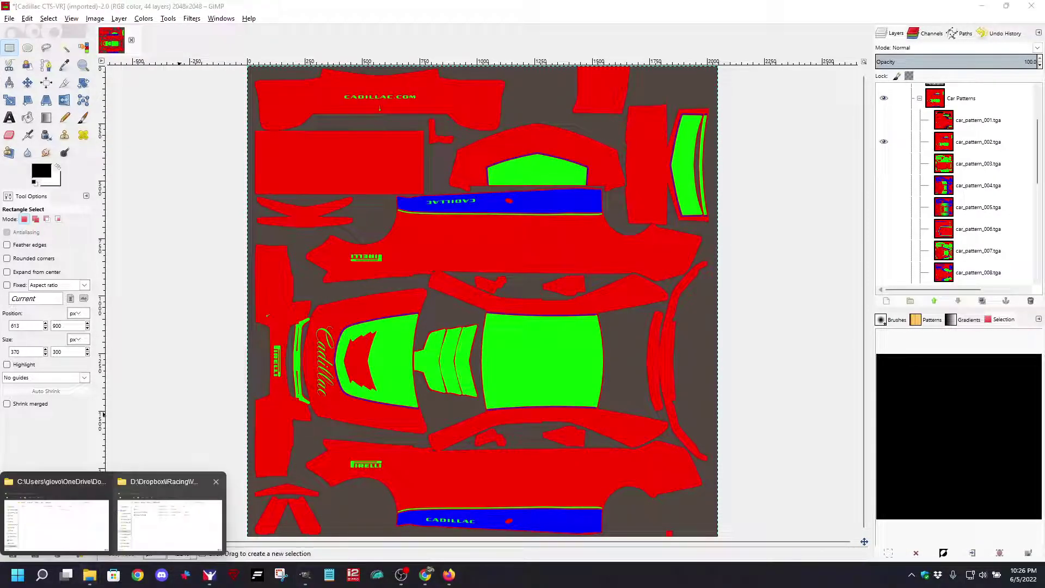
click(57, 523)
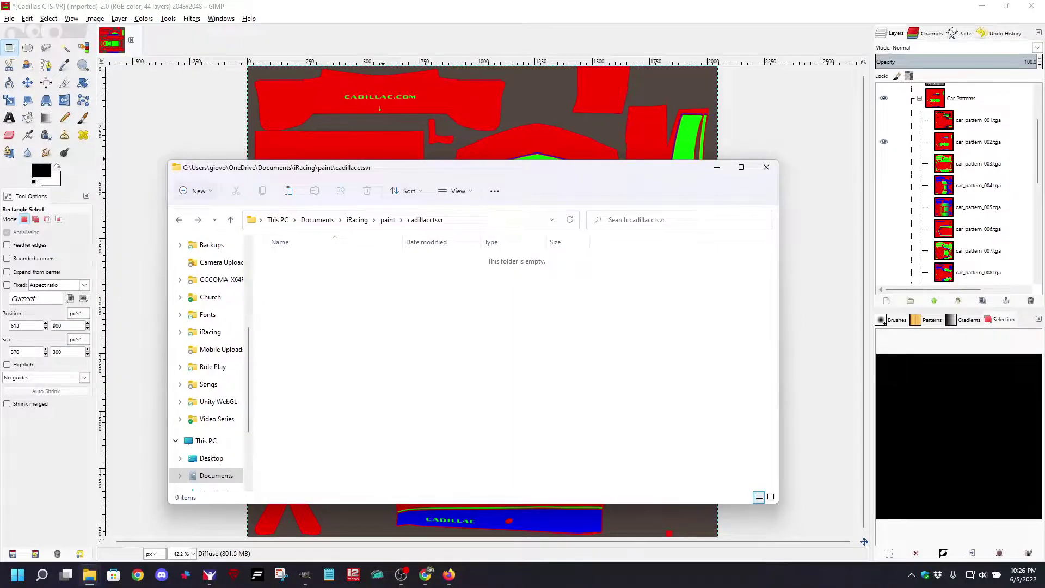
click(205, 441)
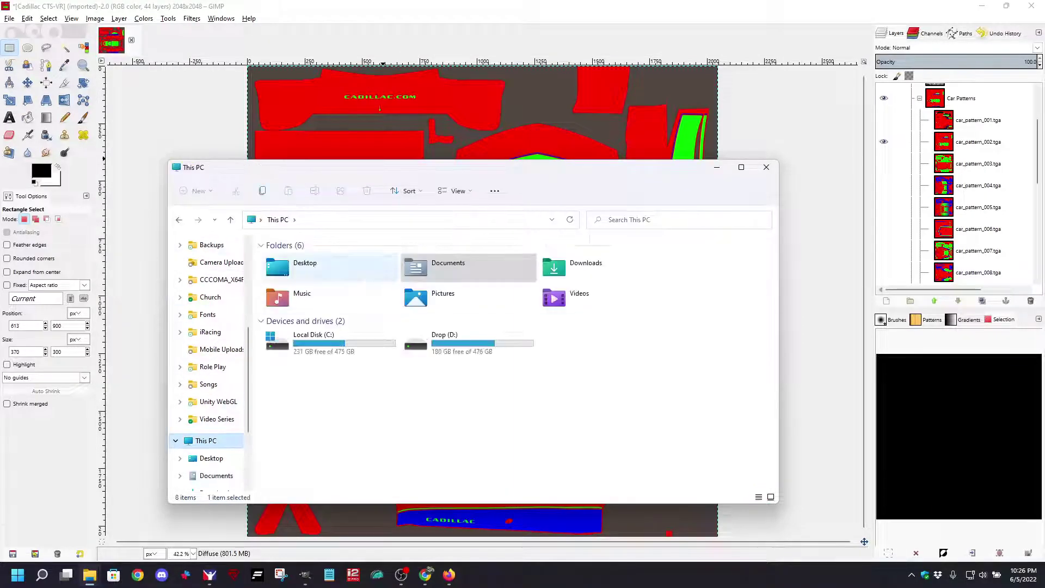
click(331, 343)
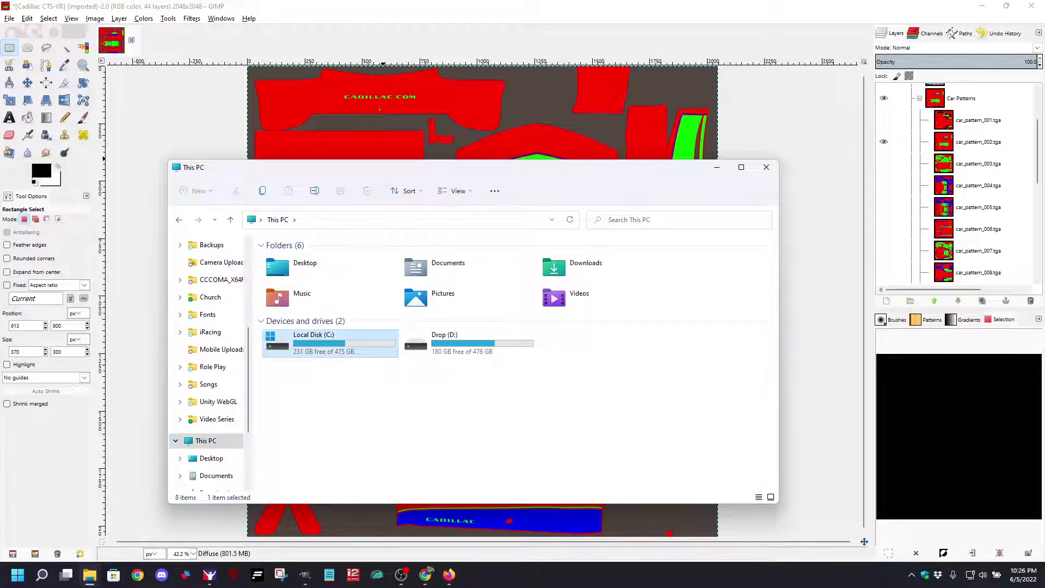
double_click(430, 266)
double_click(286, 259)
double_click(285, 343)
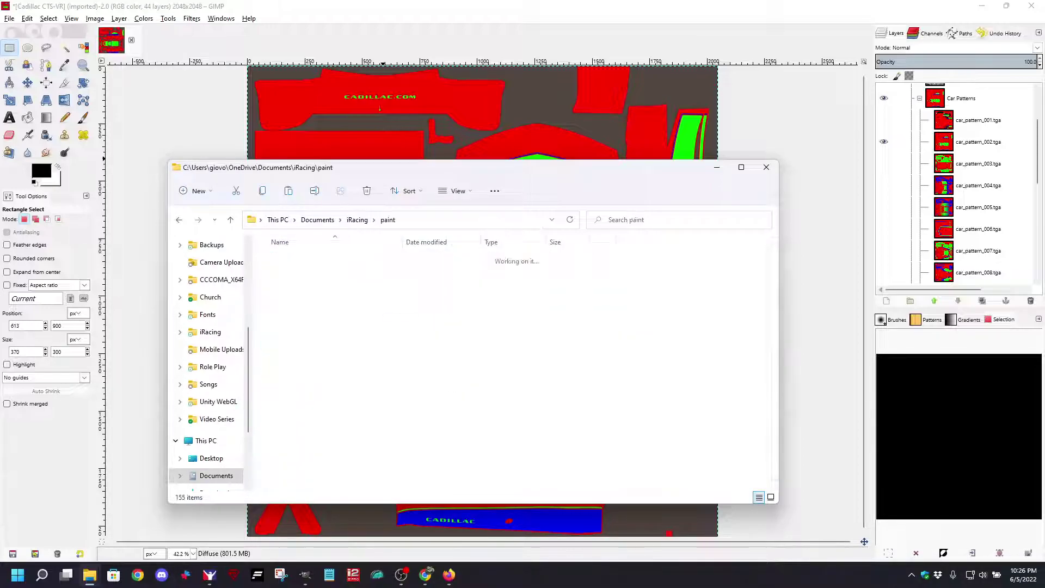
Step: Open the empty cadillacctsvr folder, then bring the iRacing Paint Shop back to the front
scroll(337, 297, down, 3)
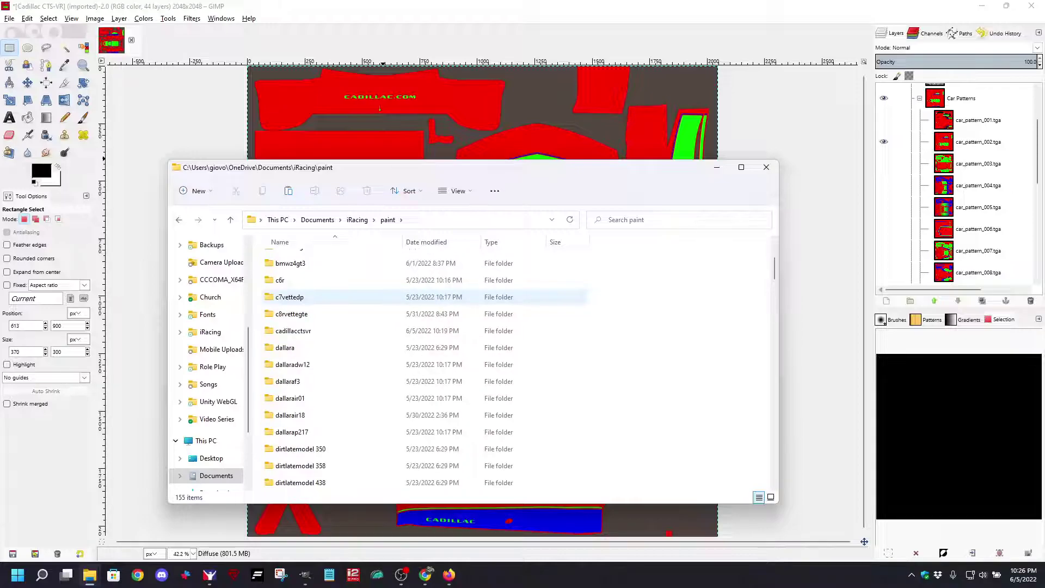
scroll(319, 298, up, 1)
scroll(319, 298, up, 1)
scroll(319, 299, down, 1)
scroll(319, 298, down, 1)
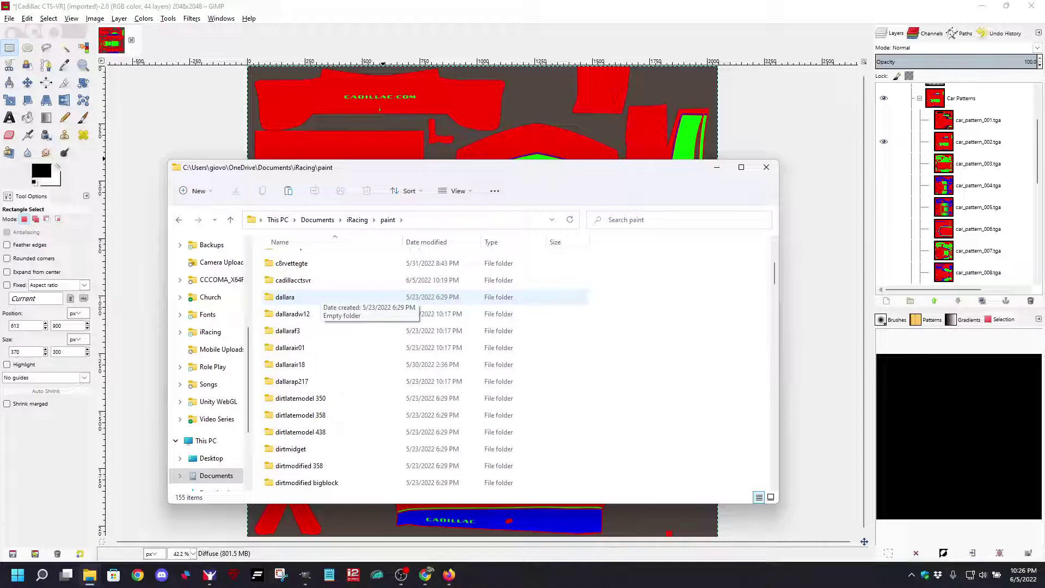
scroll(318, 298, up, 1)
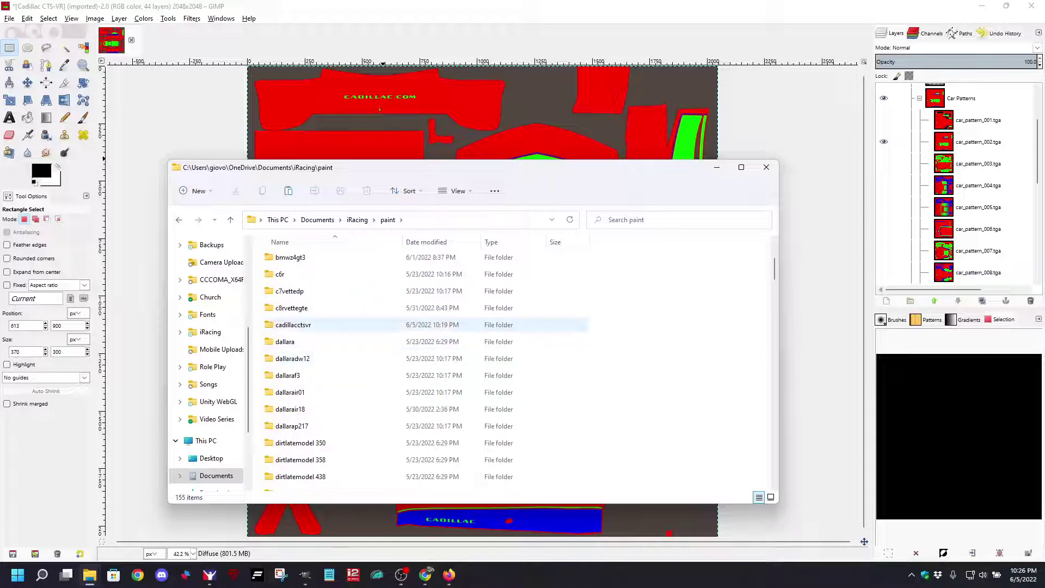
click(304, 327)
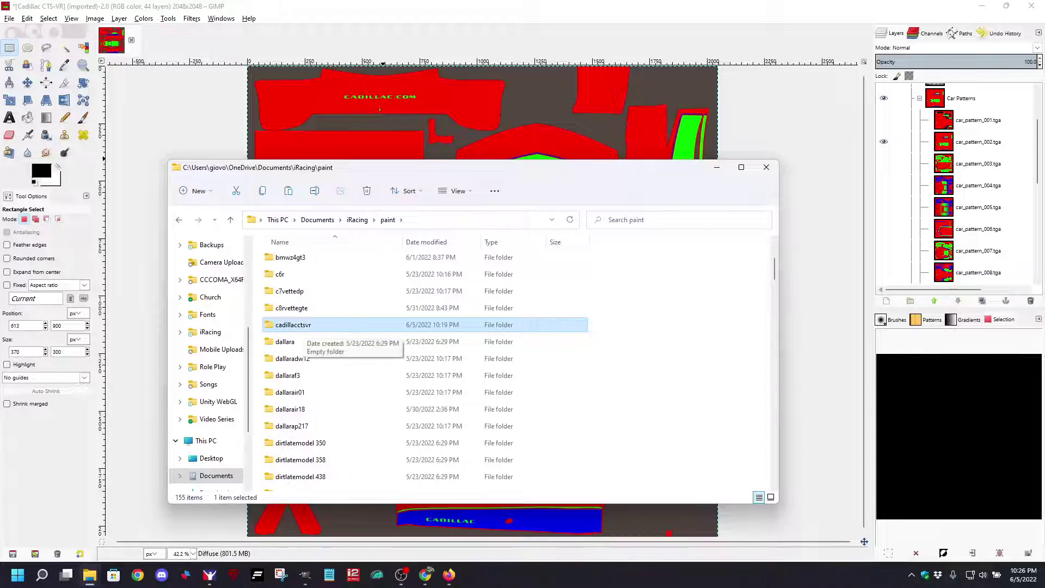
key(Return)
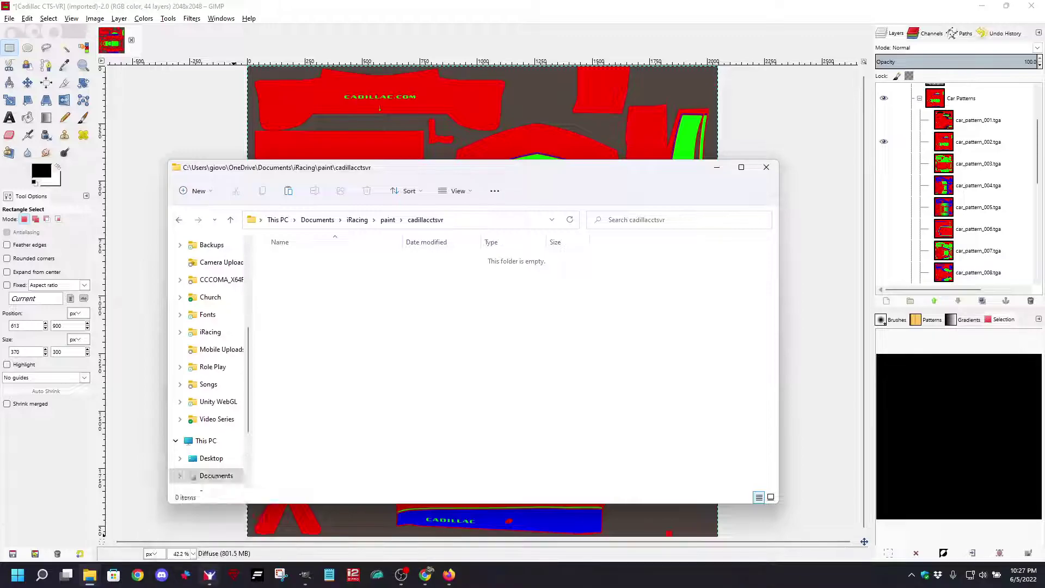
click(210, 575)
Step: Close the Paint Shop without saving and check the member profile's customer ID
click(985, 75)
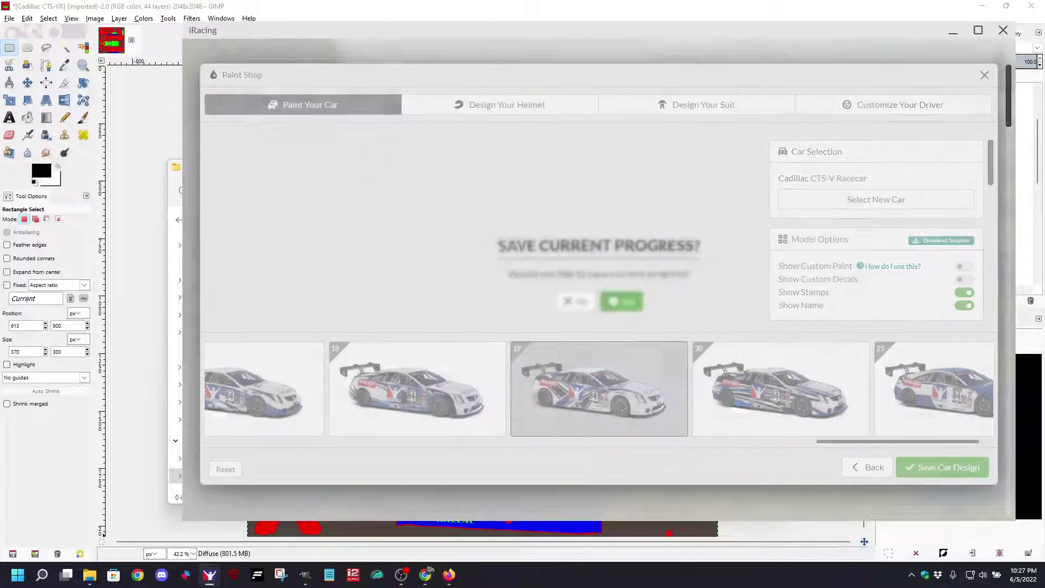
click(574, 303)
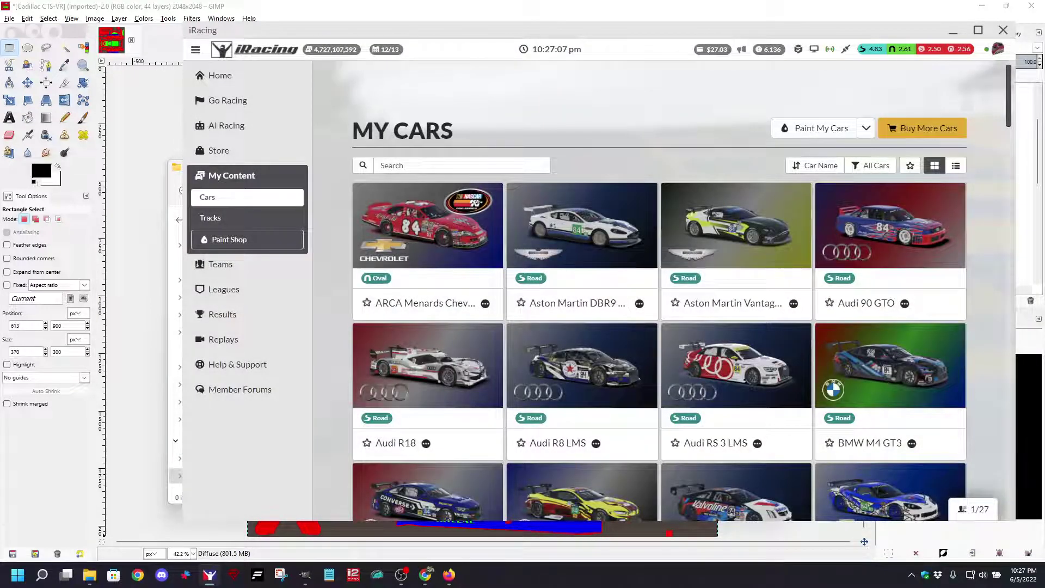
click(997, 48)
click(901, 131)
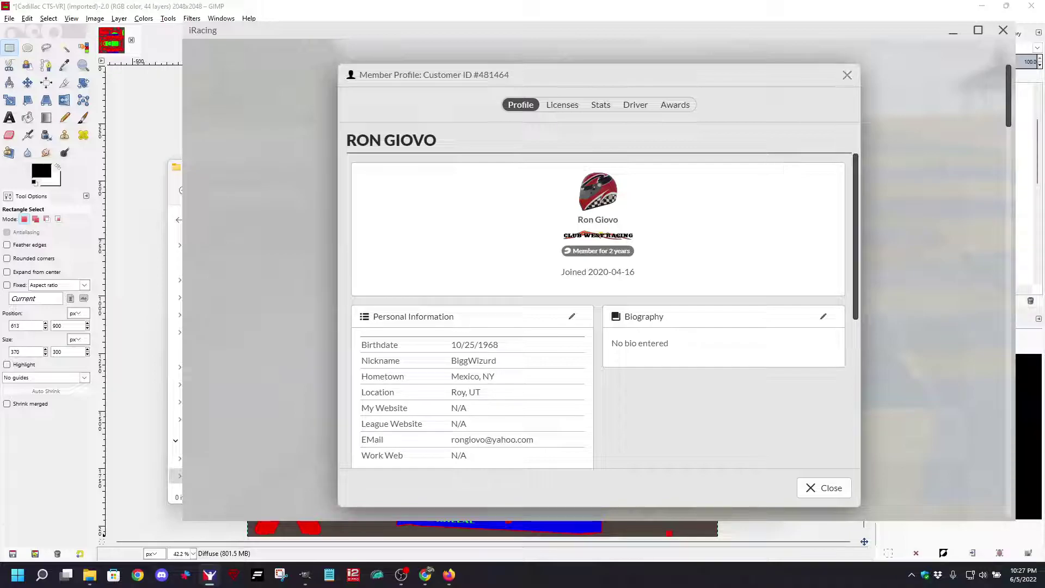
key(Escape)
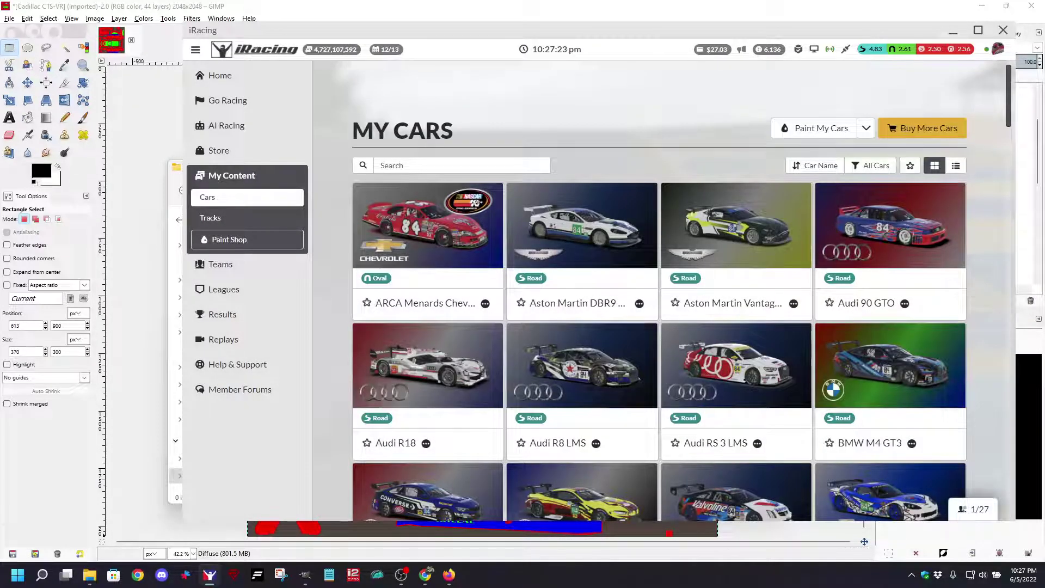
Step: Open the Cadillac CTS-V Racecar's 3D car model, then switch back to GIMP
scroll(659, 327, down, 3)
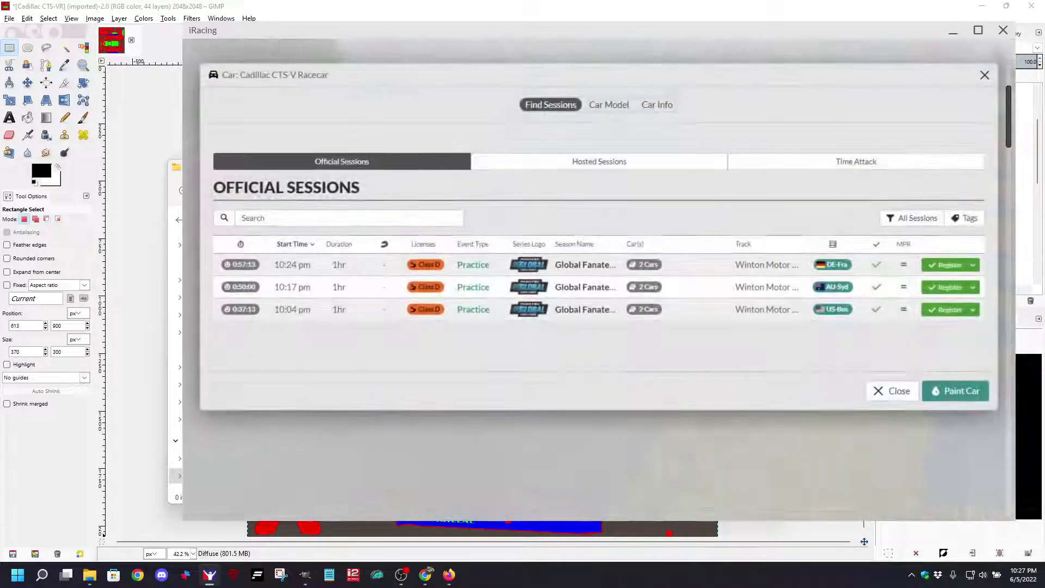
click(609, 105)
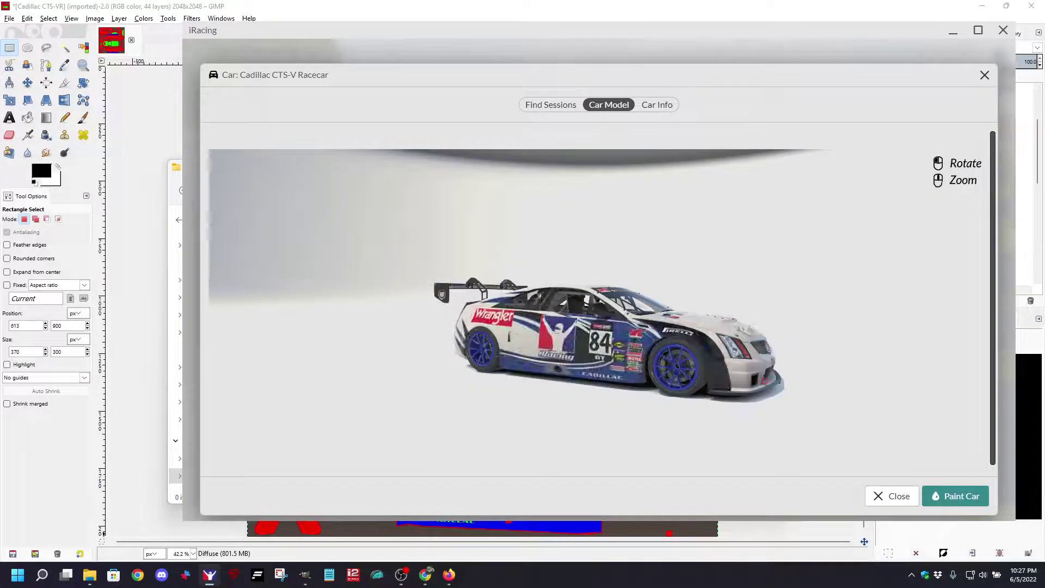
click(170, 523)
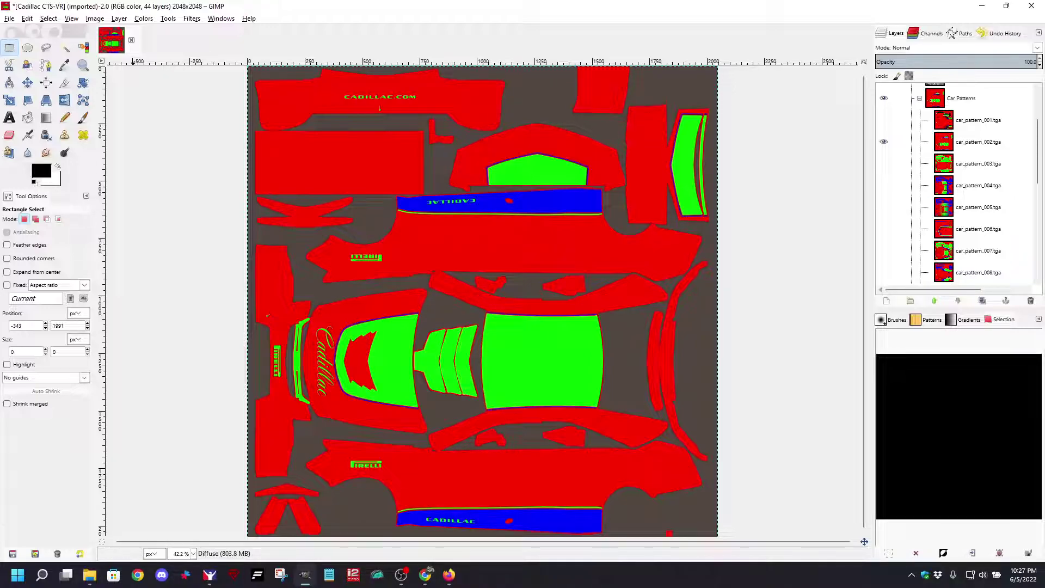
Step: Start Export As and choose TarGA image as the file type
click(9, 19)
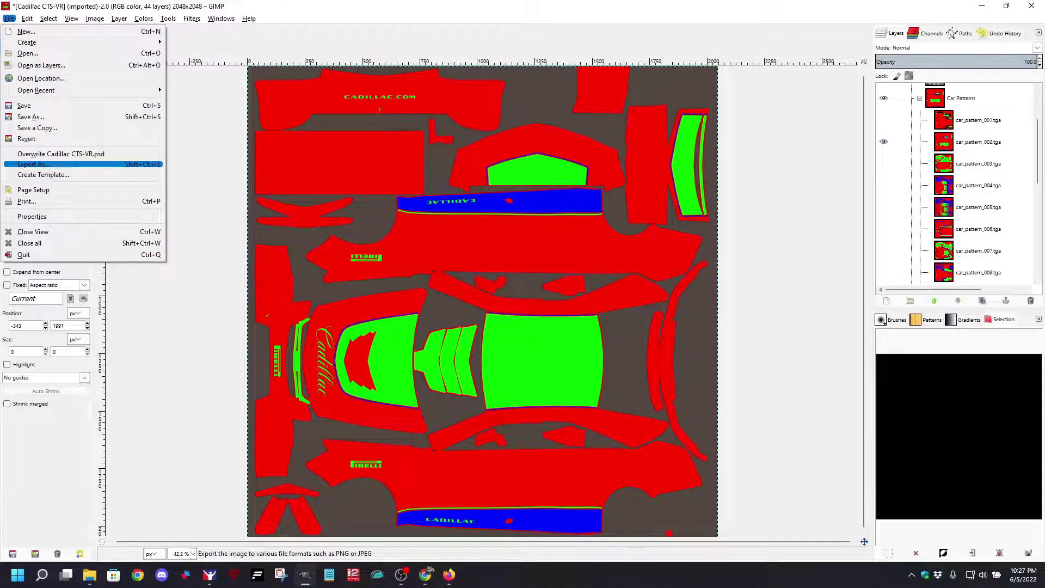
click(33, 164)
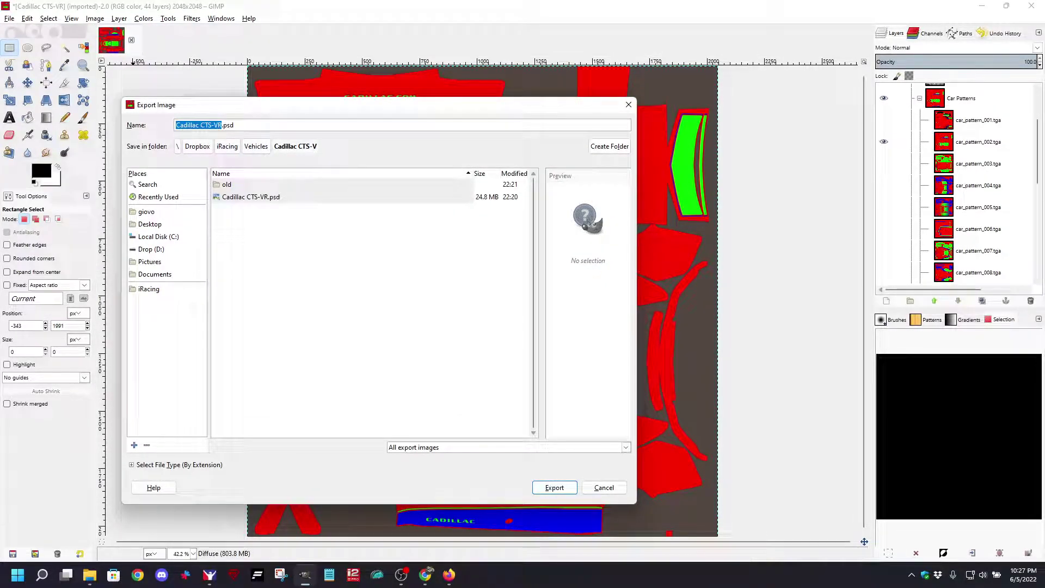
key(alt+t)
scroll(379, 422, down, 15)
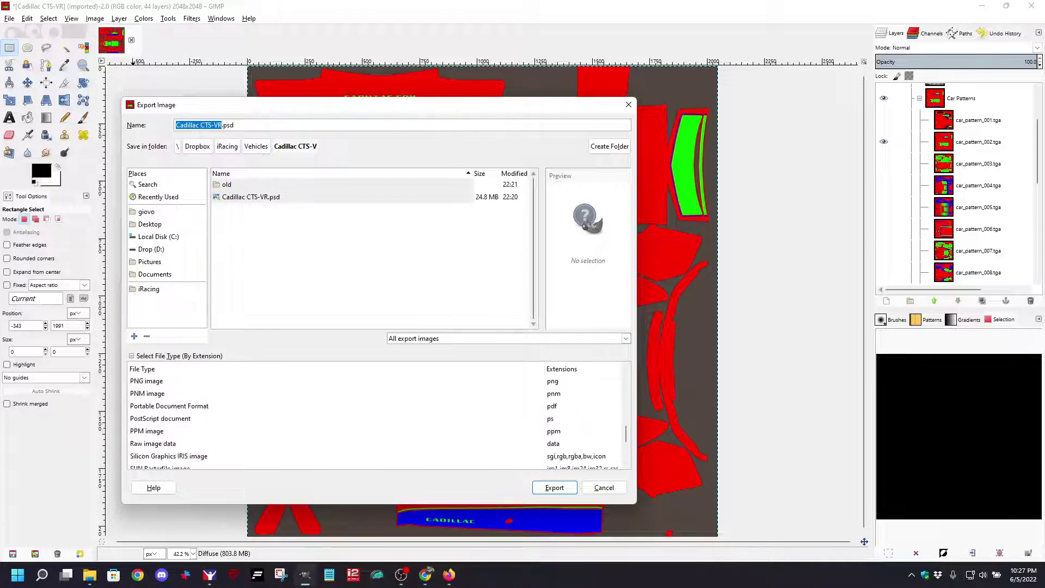
scroll(380, 422, up, 1)
click(379, 413)
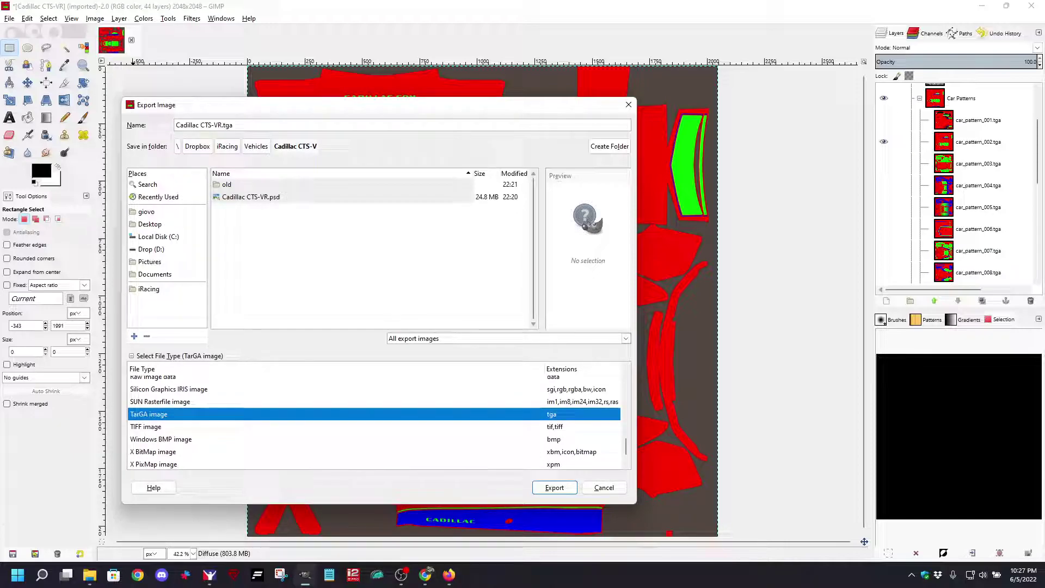
Step: Replace the export file name stem with car_ followed by the member ID
click(209, 125)
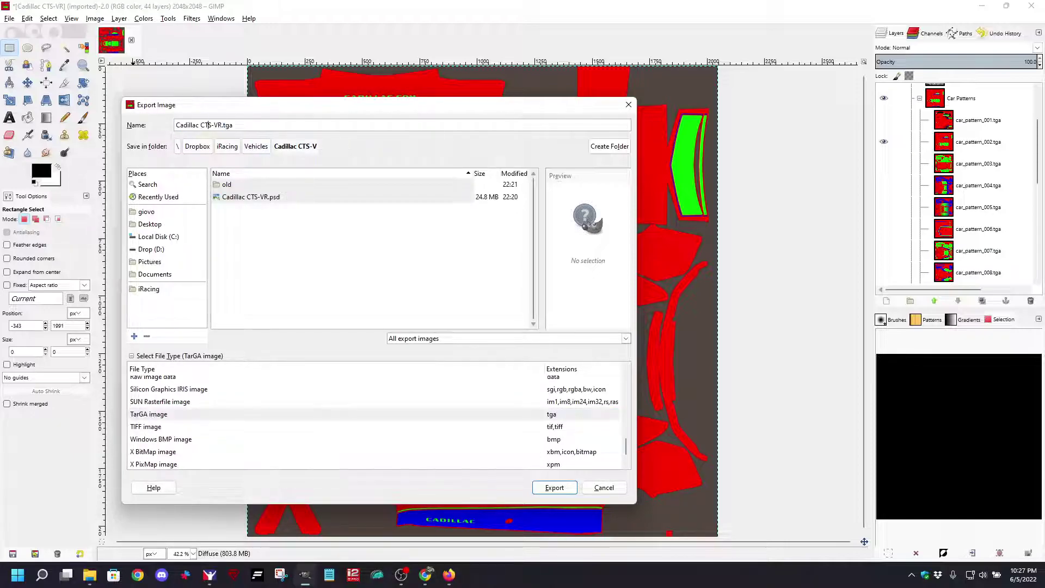
drag(222, 125, 179, 124)
text(car_)
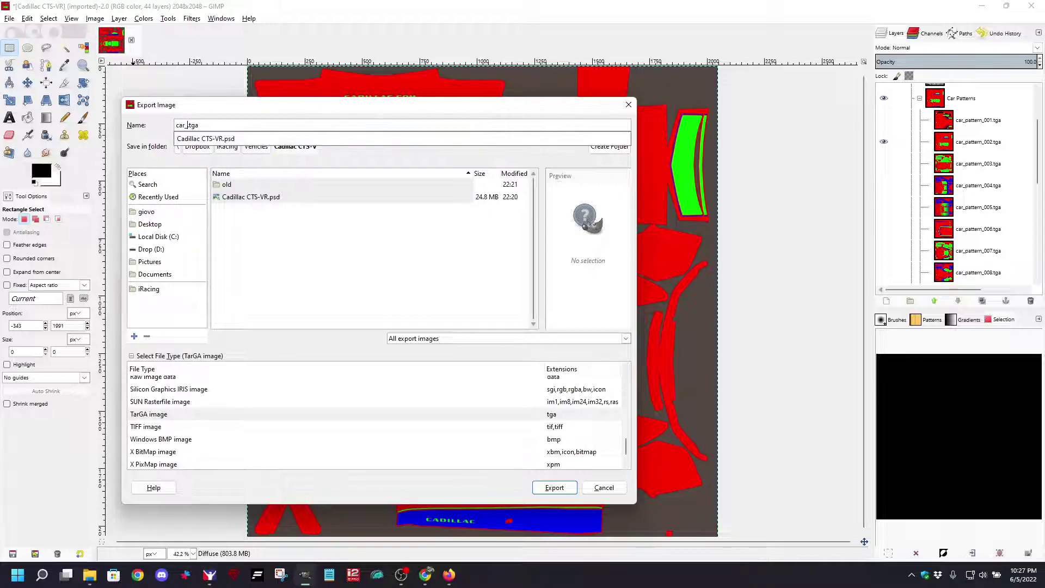
text(484461)
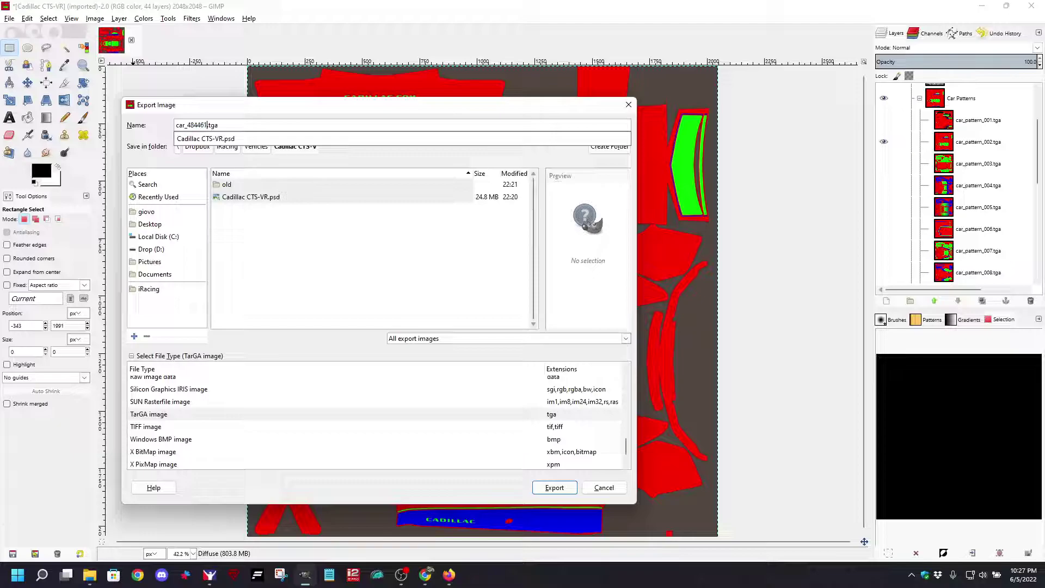
key(BackSpace)
key(BackSpace)
key(BackSpace)
key(BackSpace)
click(209, 575)
click(985, 75)
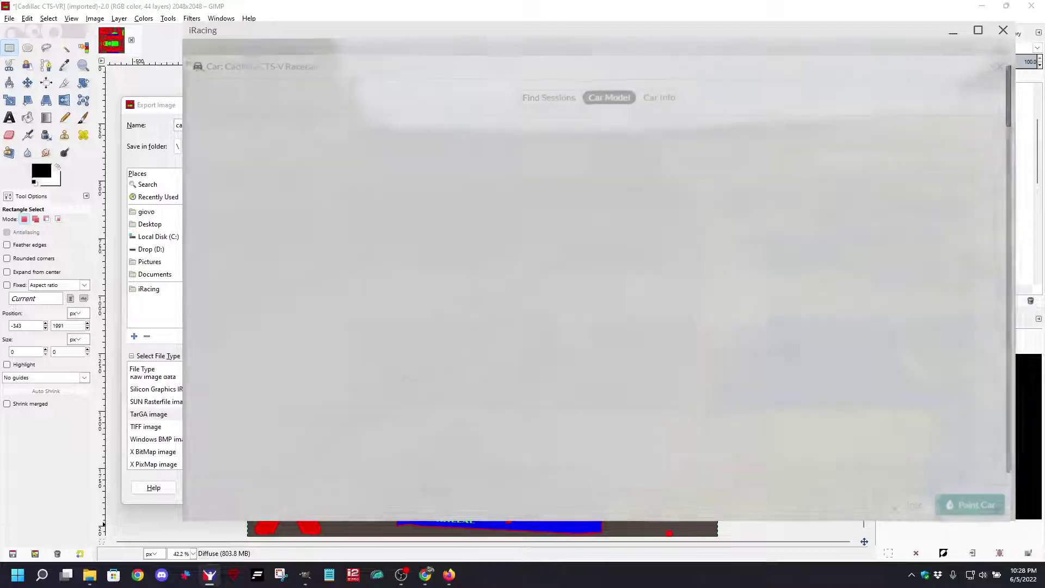
click(998, 49)
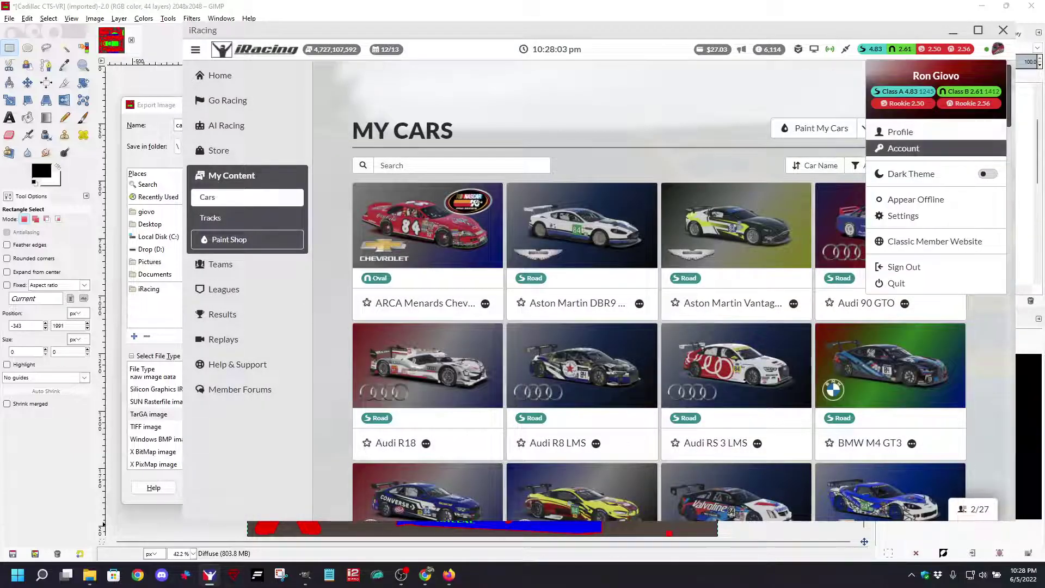
click(900, 132)
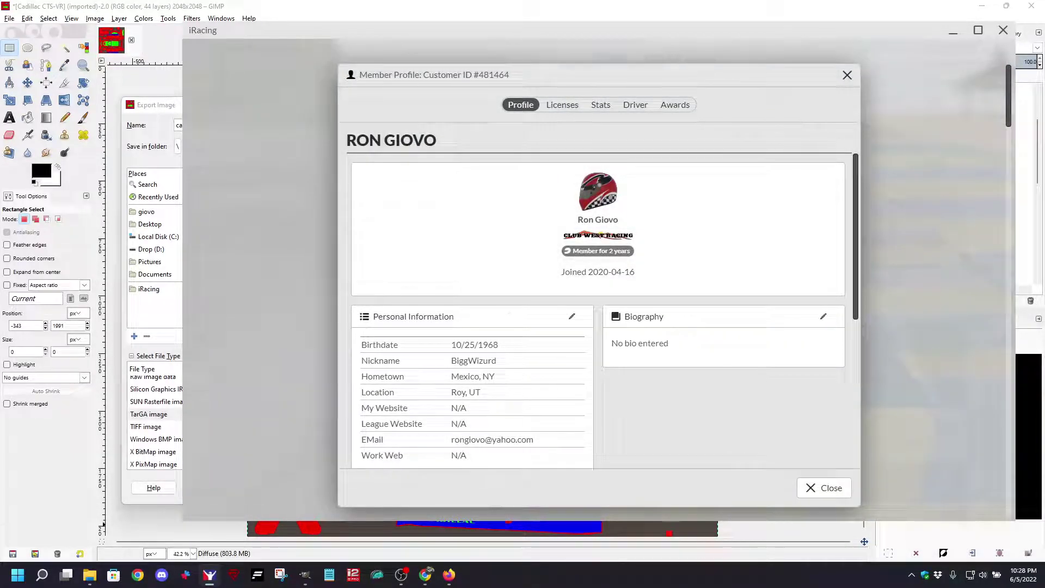
click(847, 75)
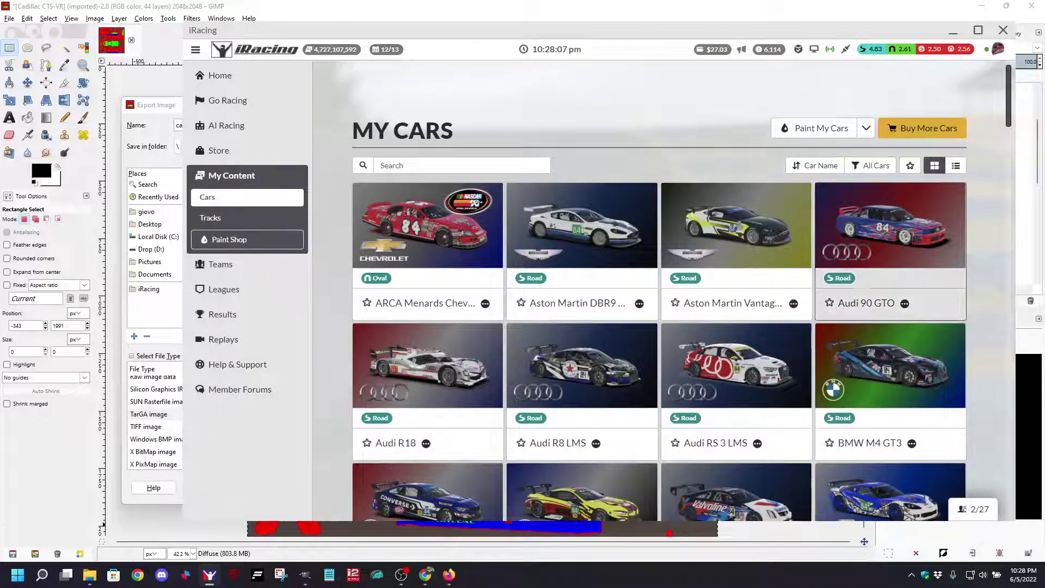
scroll(736, 381, down, 1)
click(736, 413)
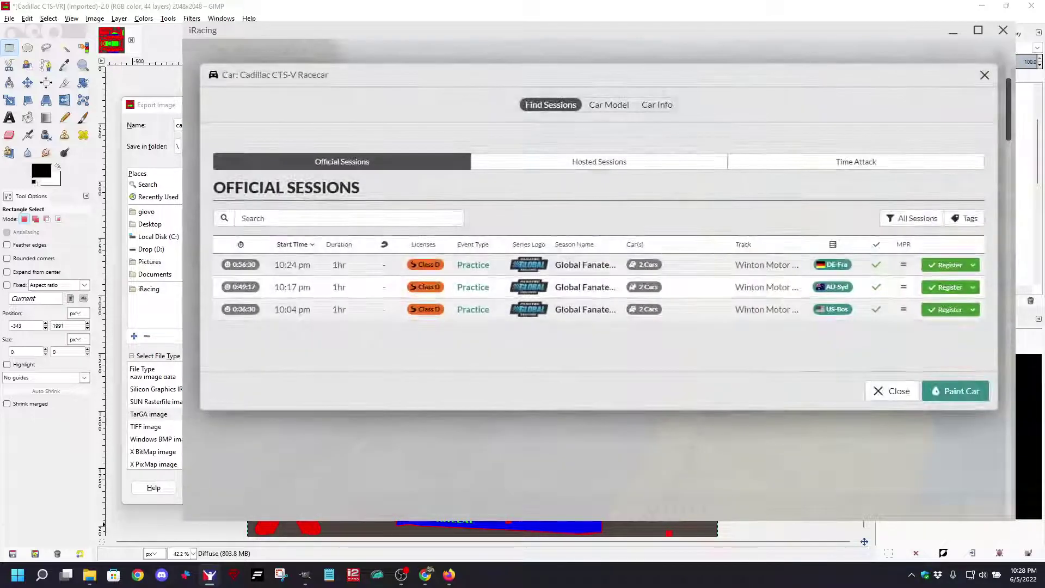
key(alt+Tab)
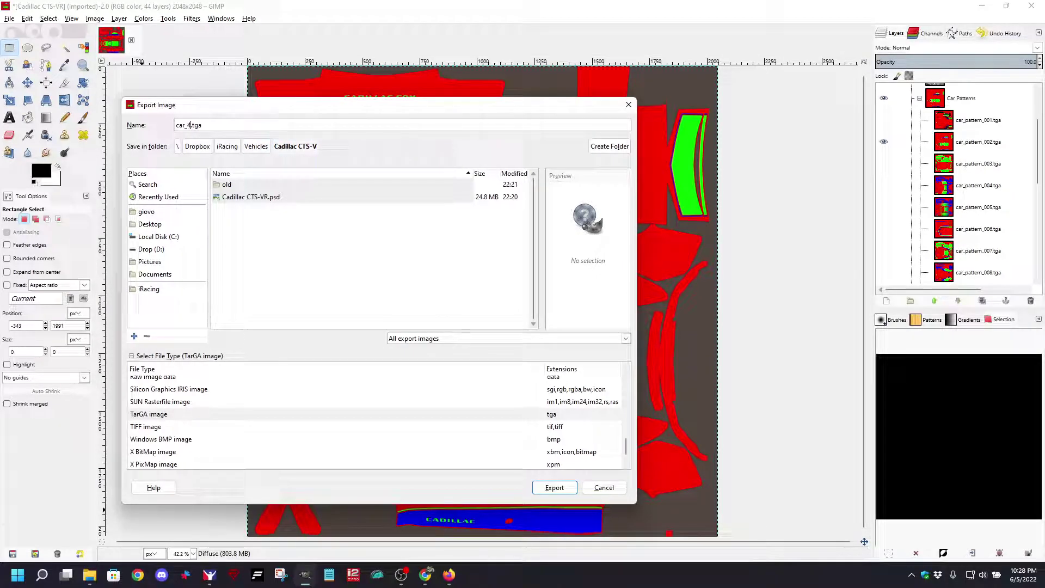
Step: Complete the member ID in the file name and browse to Documents > iRacing > paint > cadillacctsvr
text(81464)
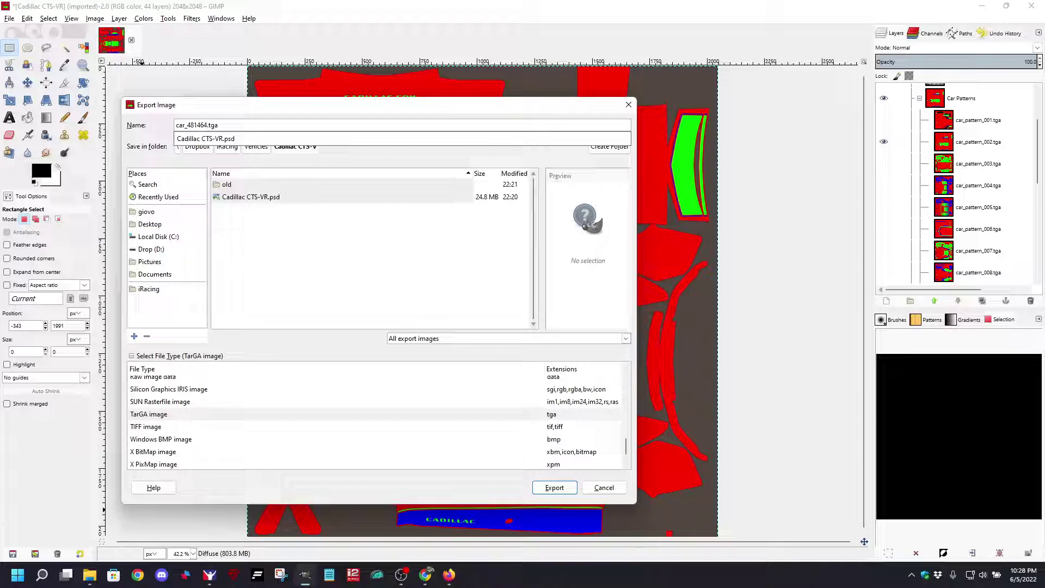
key(Escape)
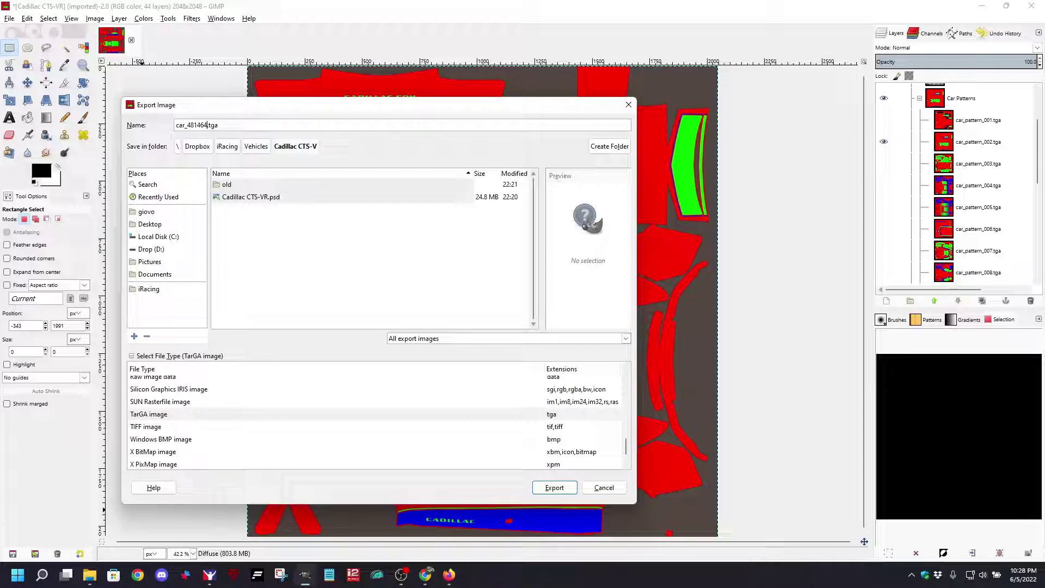
click(155, 273)
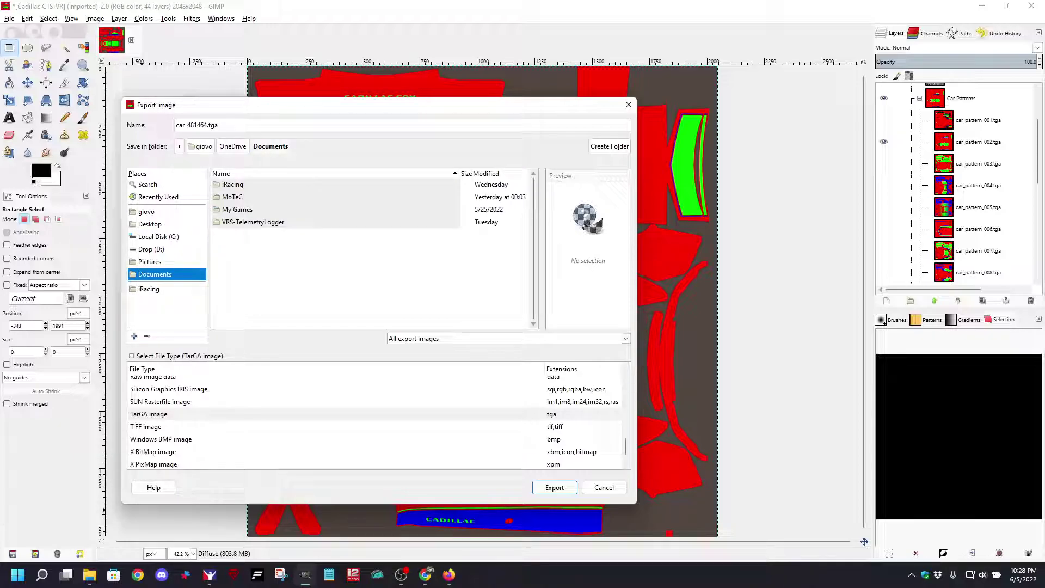
click(158, 237)
click(155, 274)
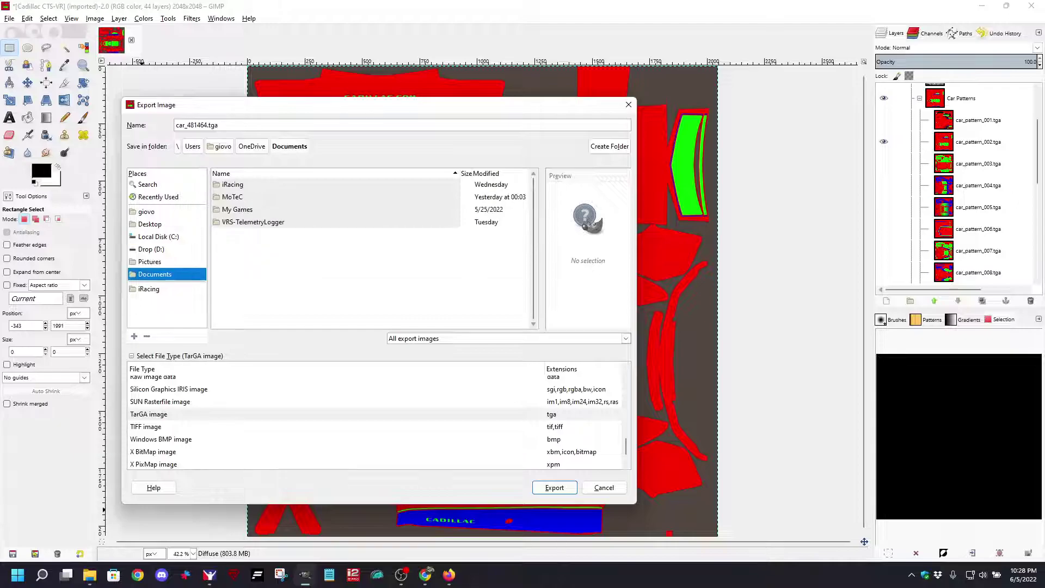
double_click(233, 184)
double_click(229, 246)
scroll(335, 250, down, 5)
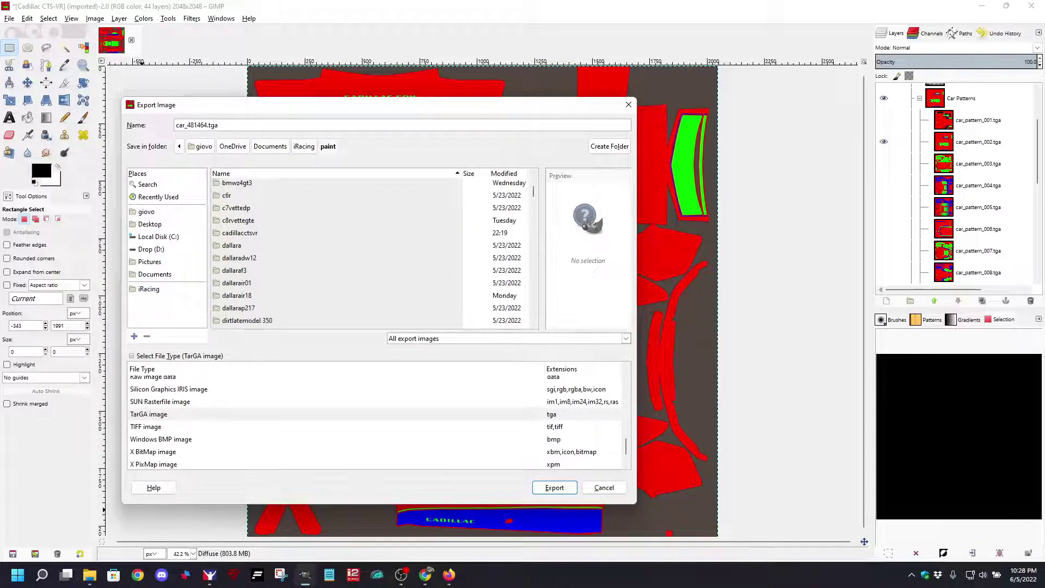
double_click(239, 235)
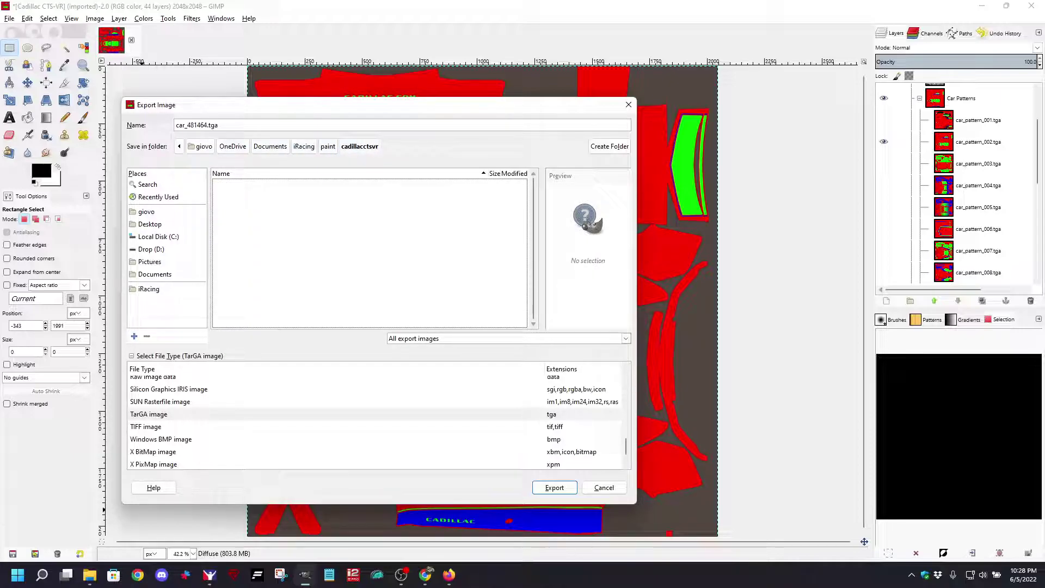
Step: Export the TGA file, accepting the default TGA export options
double_click(201, 125)
click(201, 124)
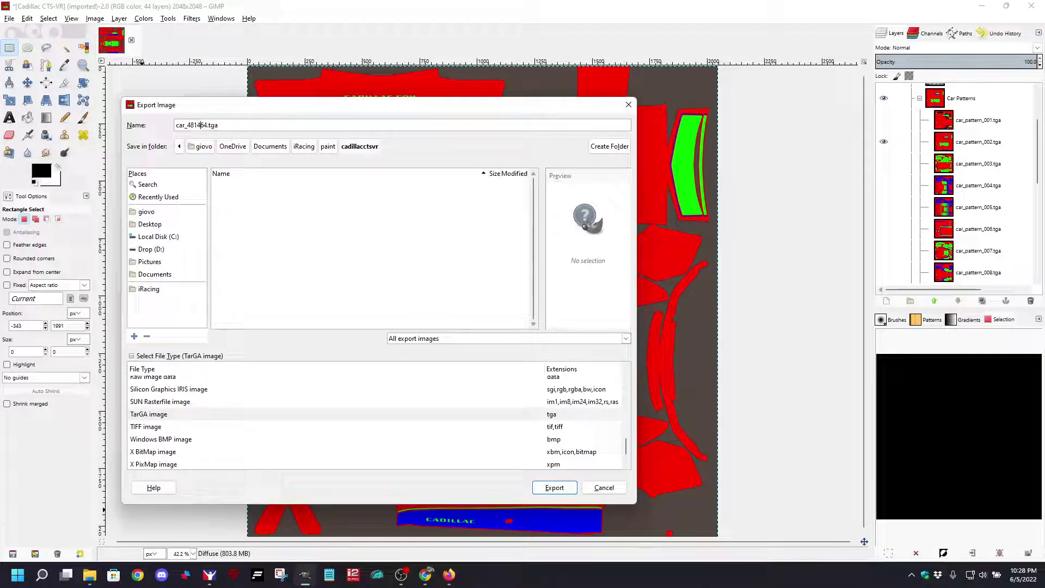
key(Return)
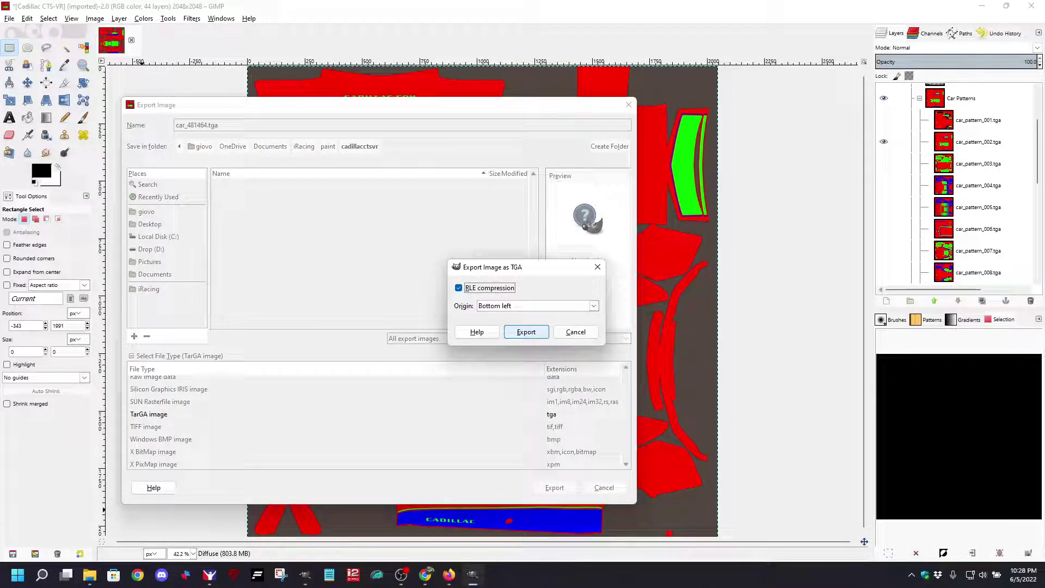
key(Return)
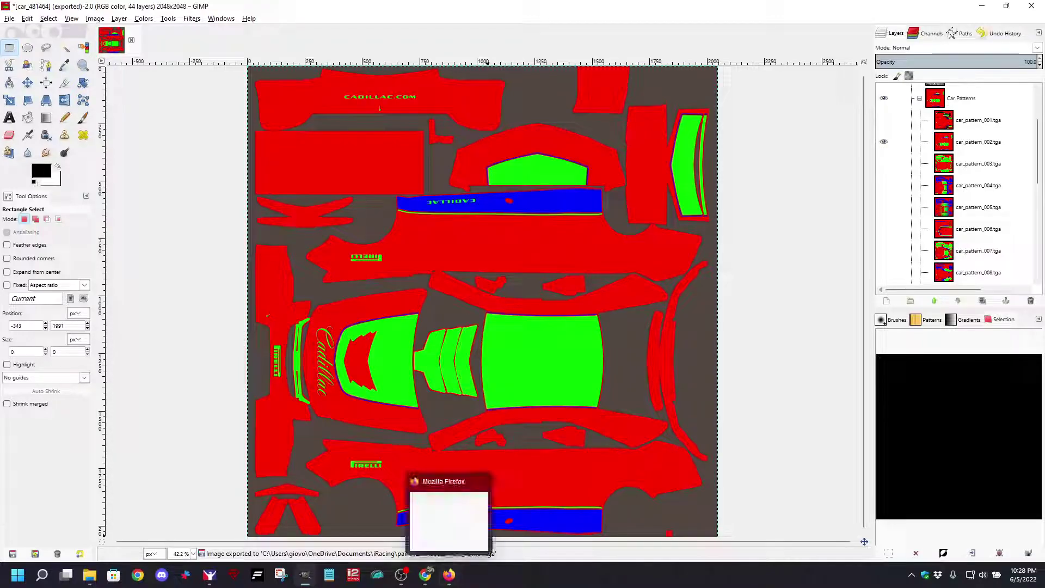
Step: View the Cadillac CTS-V car model in iRacing wearing the exported livery, then return to GIMP
click(209, 575)
click(609, 105)
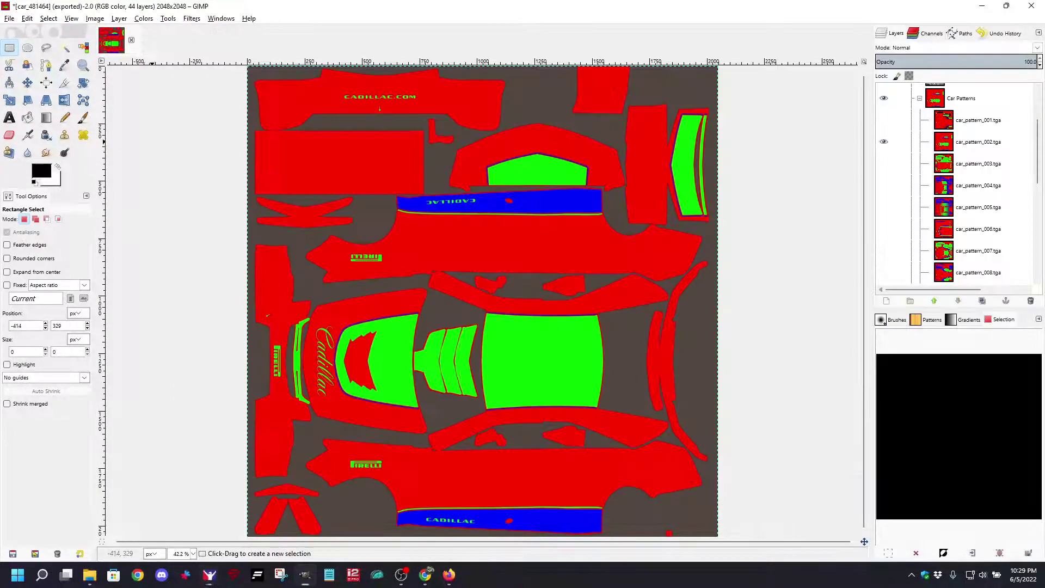
click(154, 143)
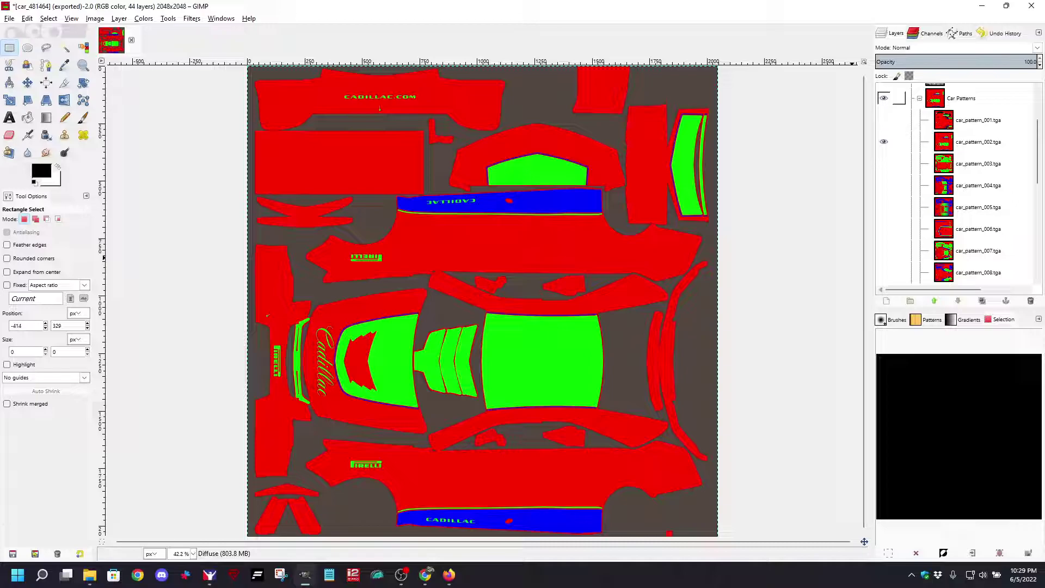
Step: Create a new layer group inside Diffuse and name it 'Paint Layers'
scroll(887, 141, up, 2)
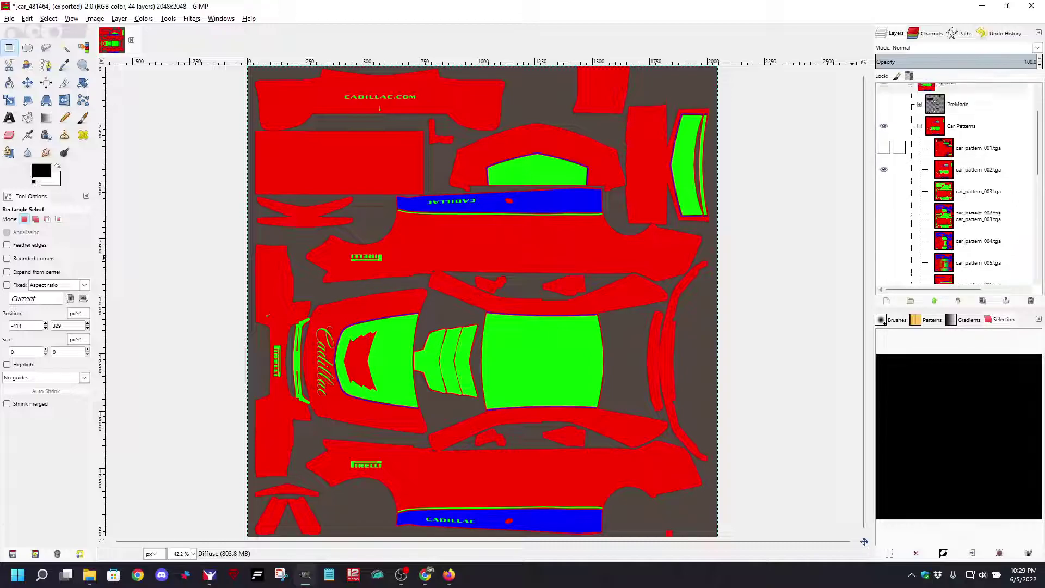
scroll(889, 146, up, 1)
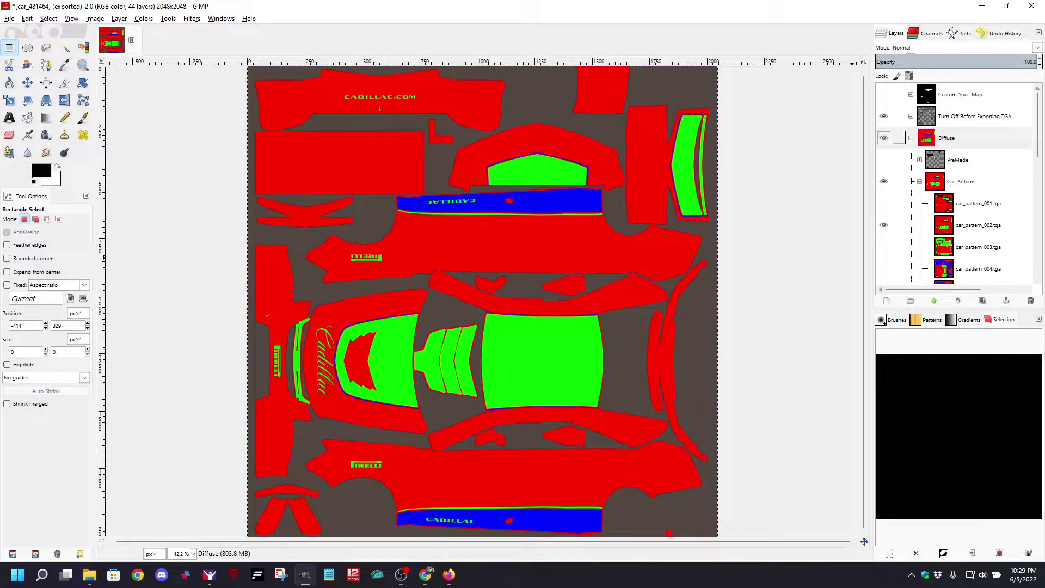
click(947, 138)
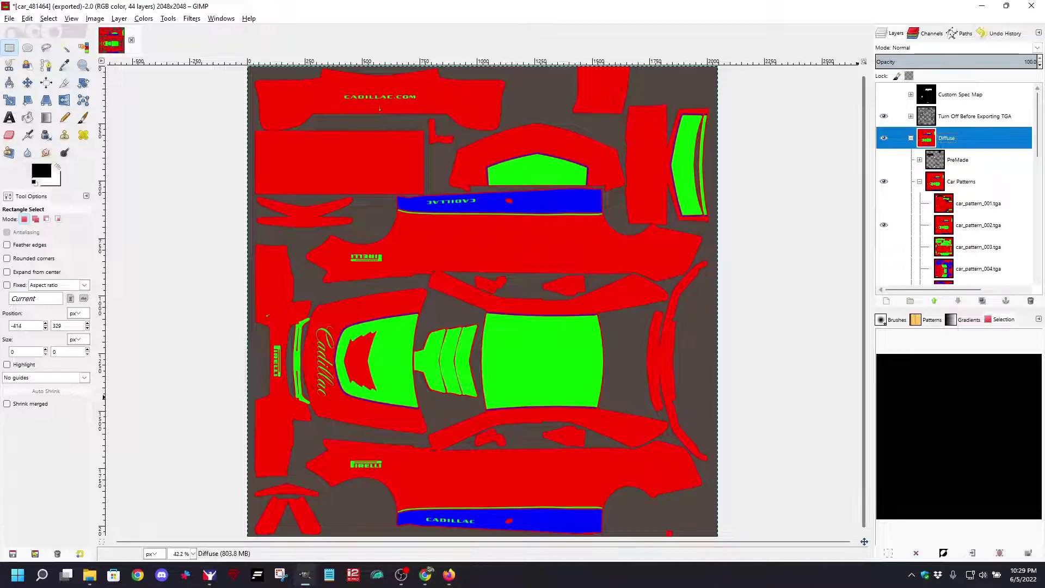
click(910, 300)
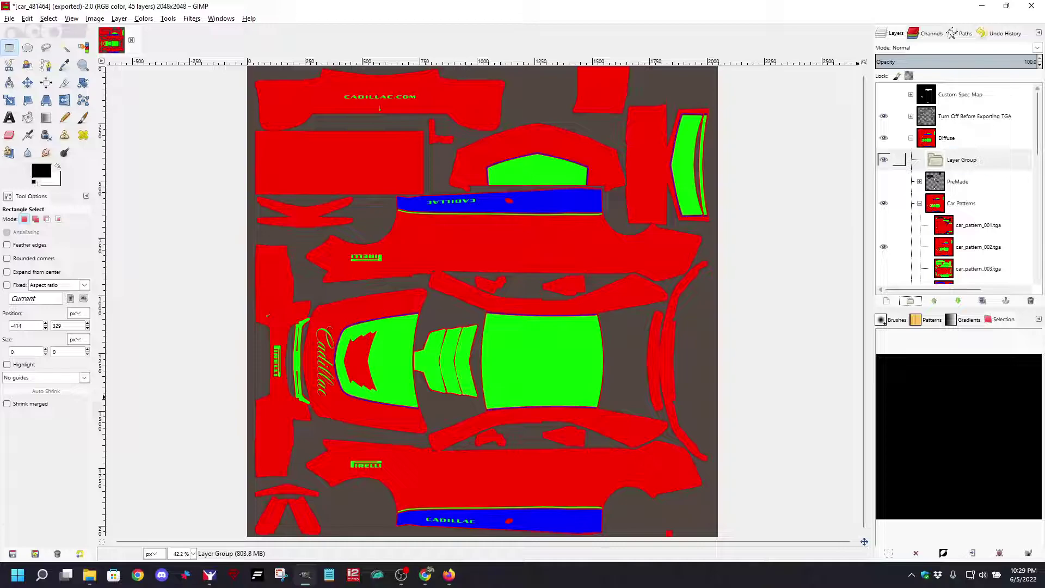
double_click(961, 159)
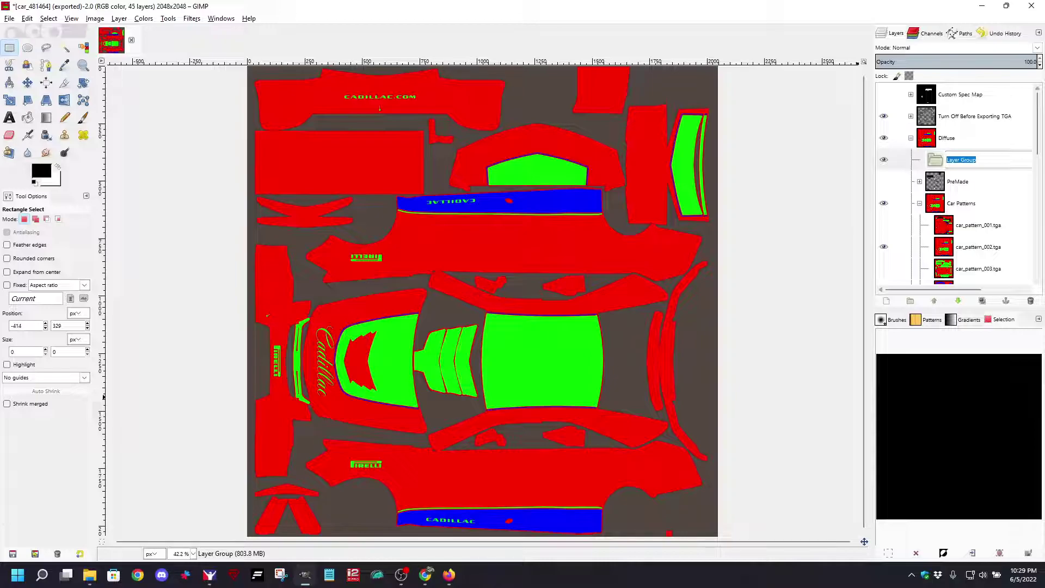
text(Paint P)
key(BackSpace)
text(L)
key(Return)
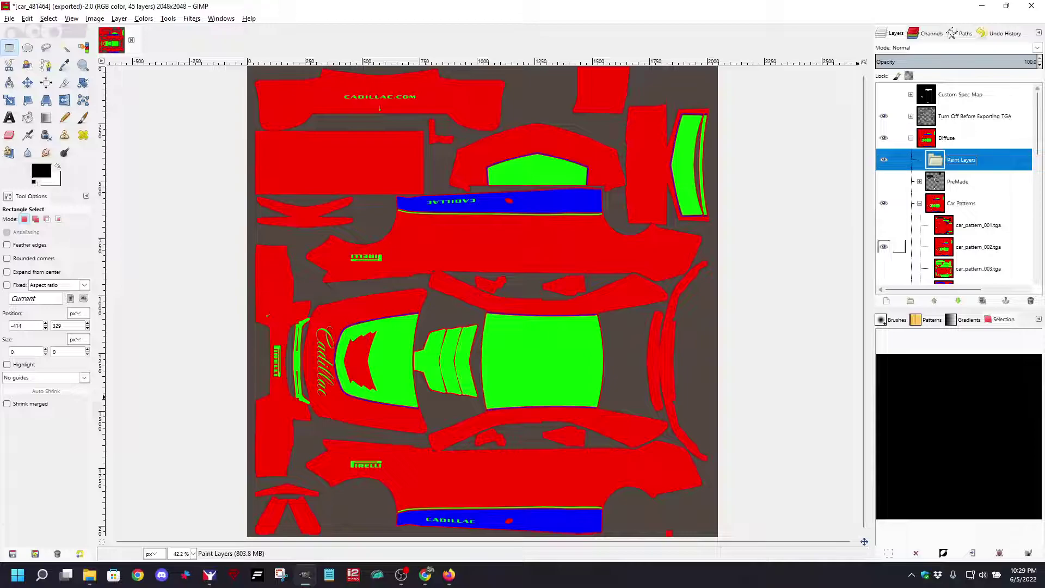
Step: Toggle car_pattern_002.tga and PreMade visibility to compare, leaving PreMade hidden, then open the Start menu
click(899, 247)
click(883, 247)
click(884, 247)
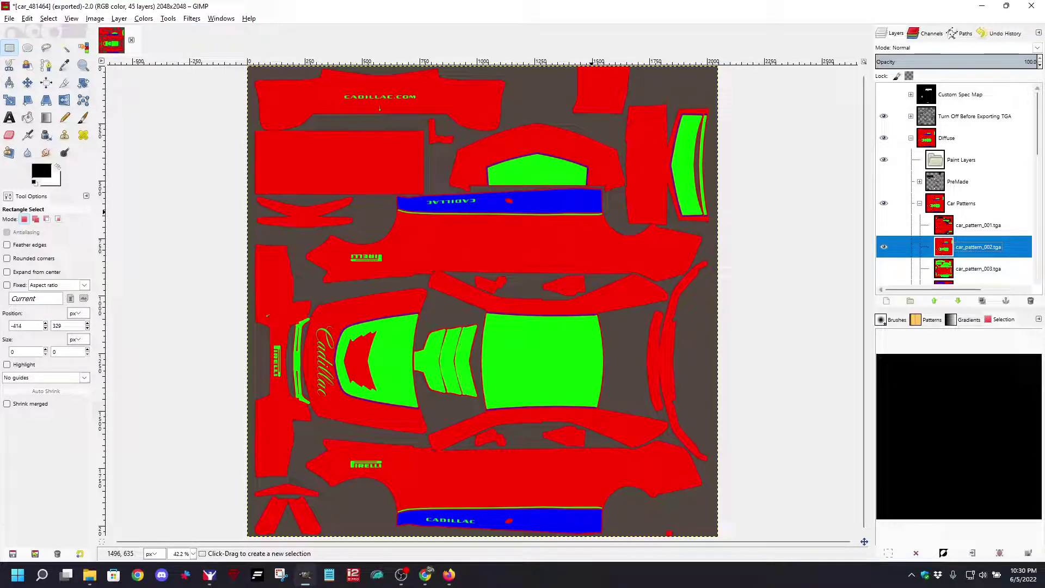
click(884, 181)
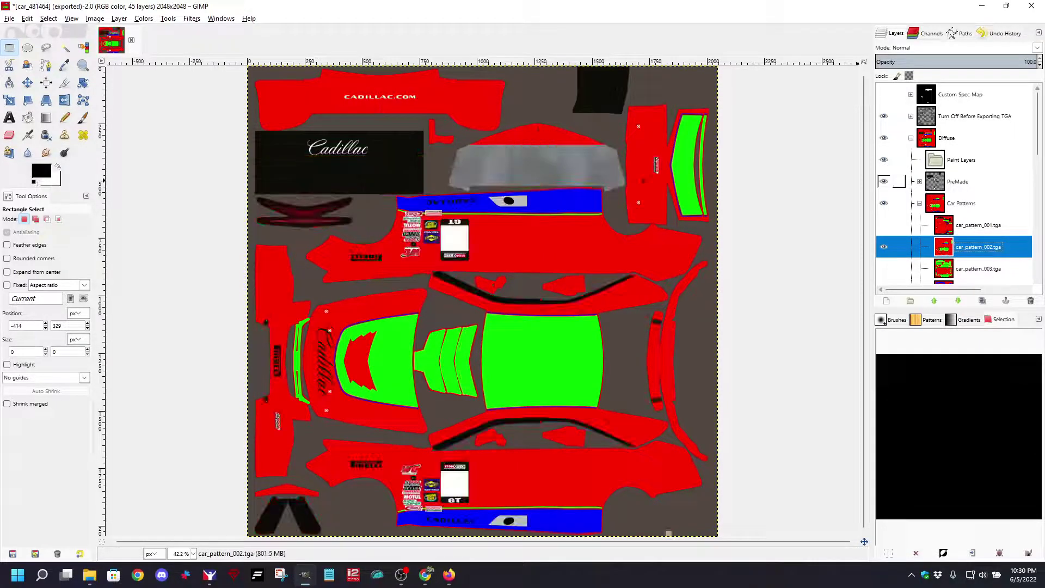
click(884, 181)
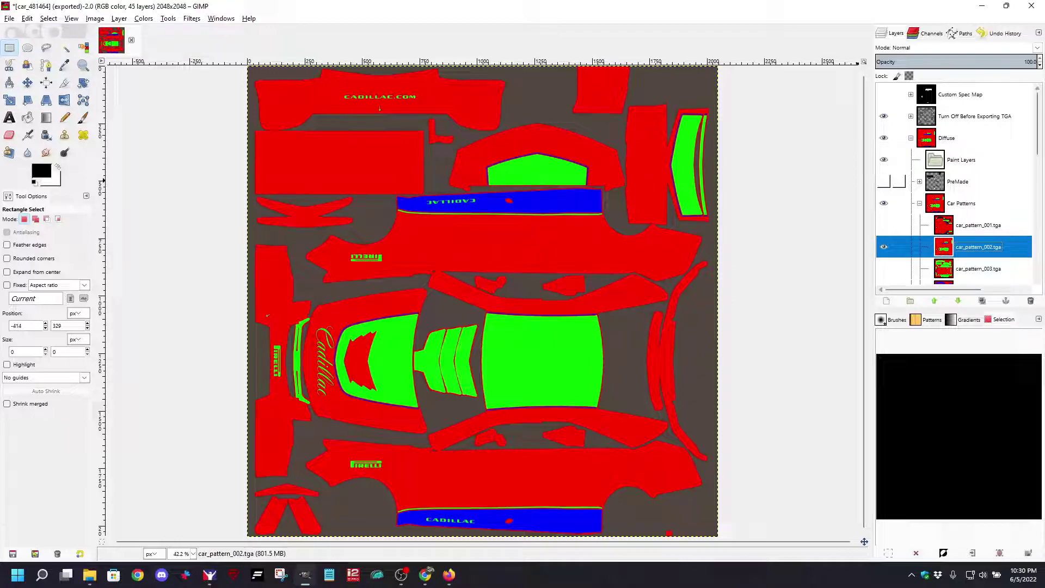
click(884, 181)
click(884, 181)
key(super)
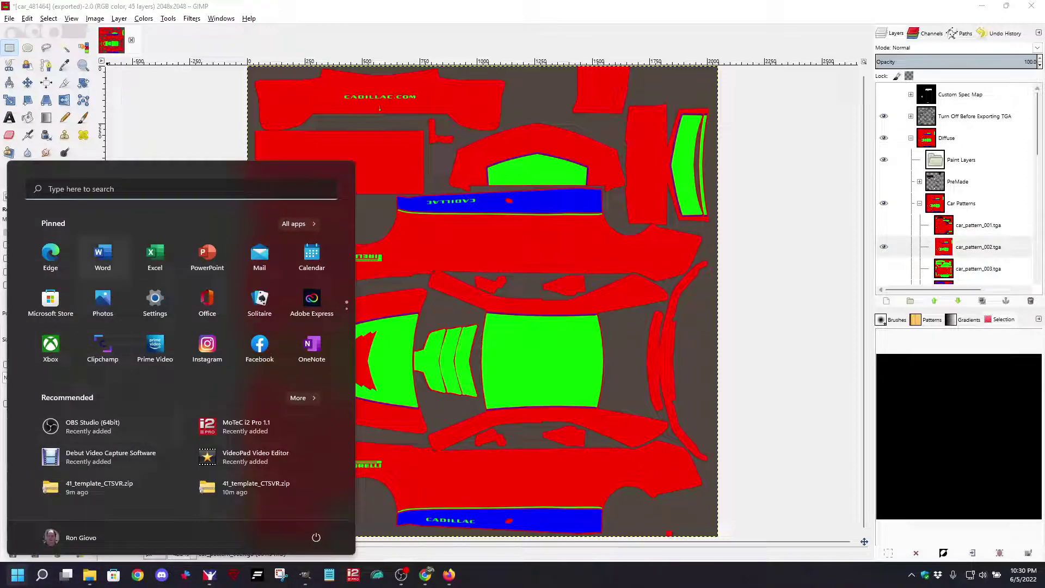
Step: Launch Word, start a blank document, and draw a rectangle on the page
click(102, 256)
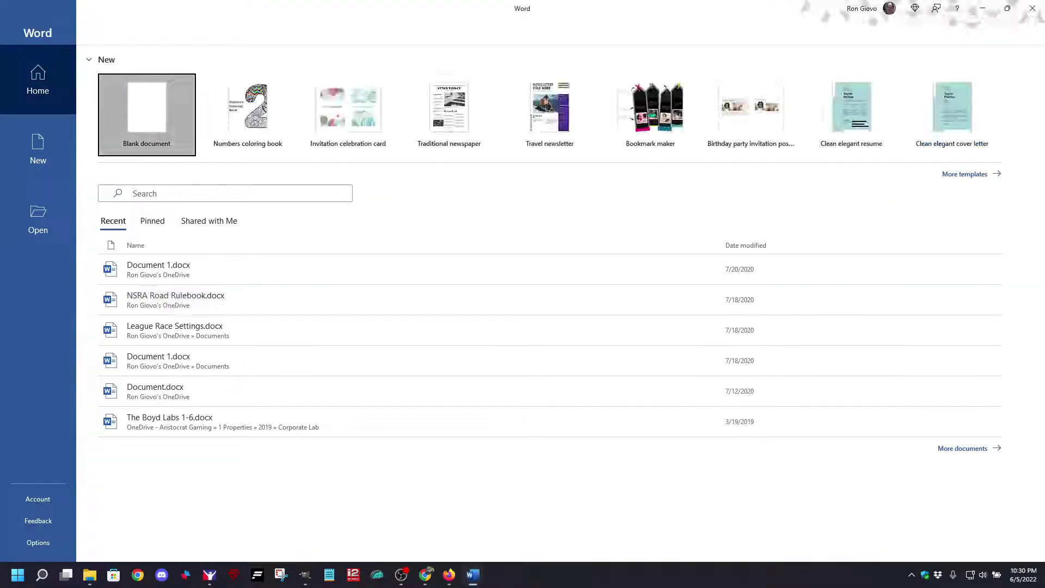
click(147, 115)
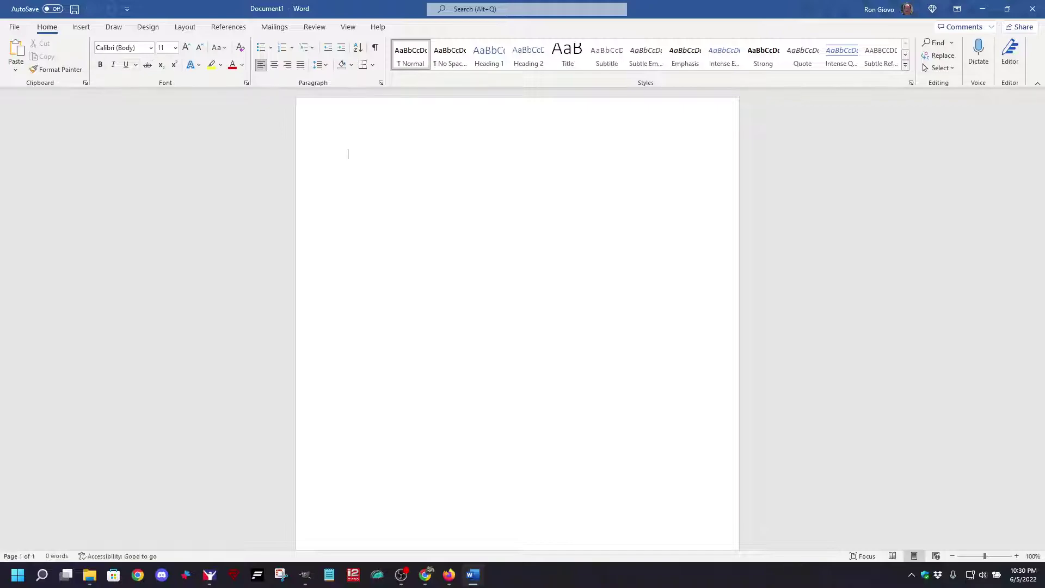
click(113, 27)
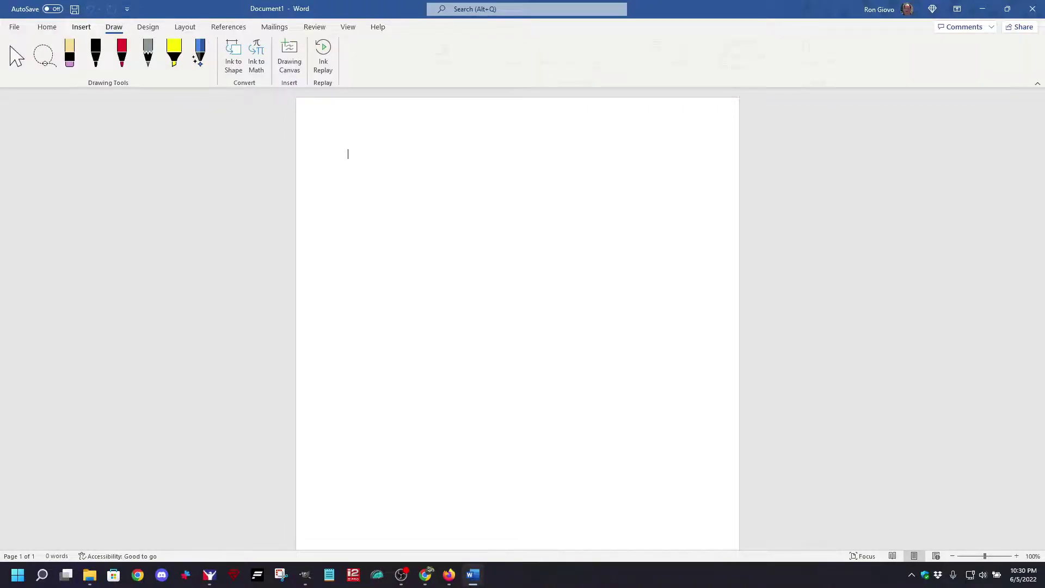
click(81, 27)
click(150, 56)
click(150, 56)
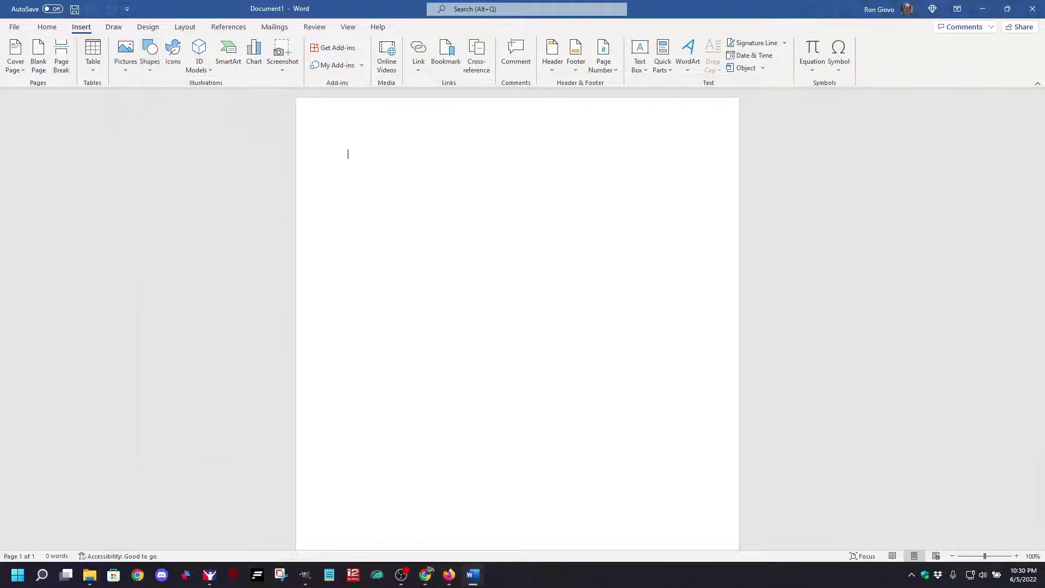
drag(404, 227, 513, 330)
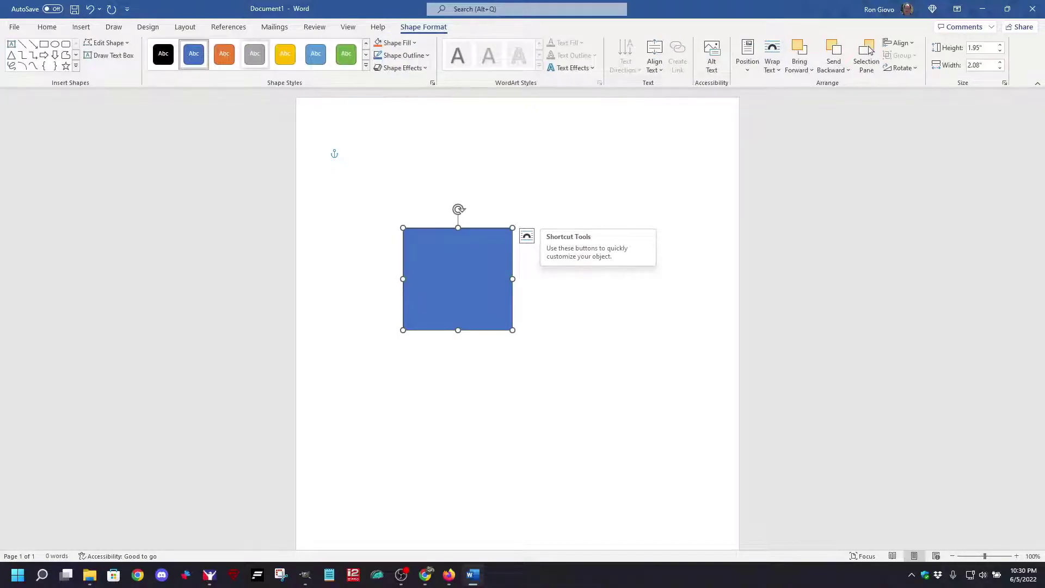
Step: Dismiss the Dropbox notice, make the square grey, and add a blue circle overlapping its upper right
click(55, 44)
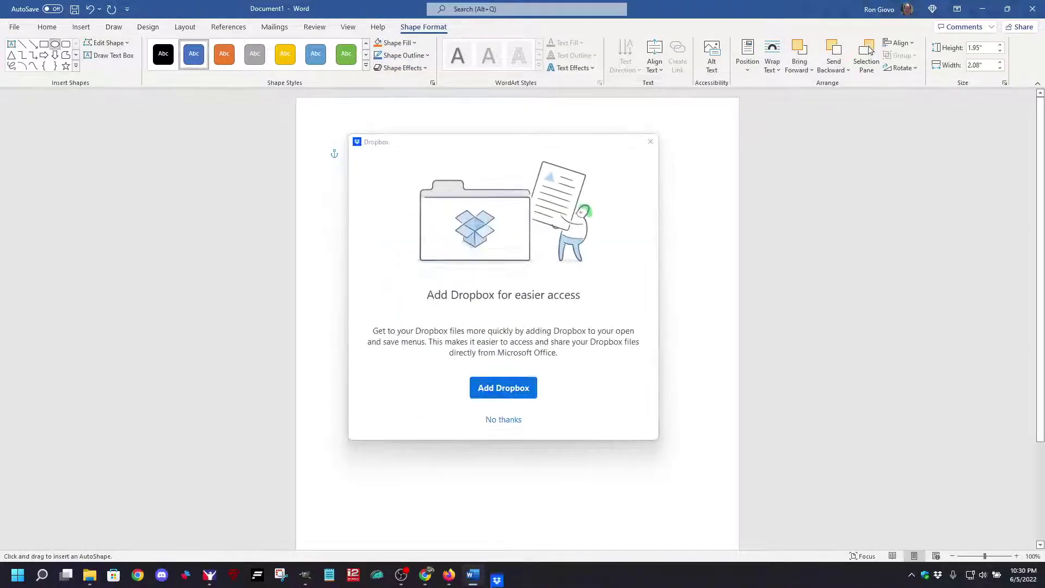
click(503, 419)
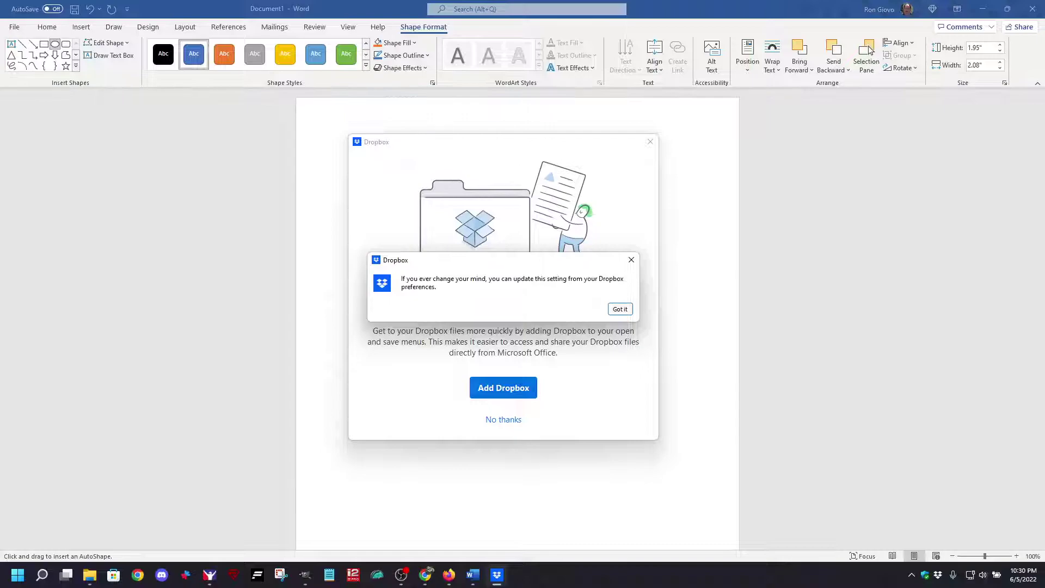
key(Return)
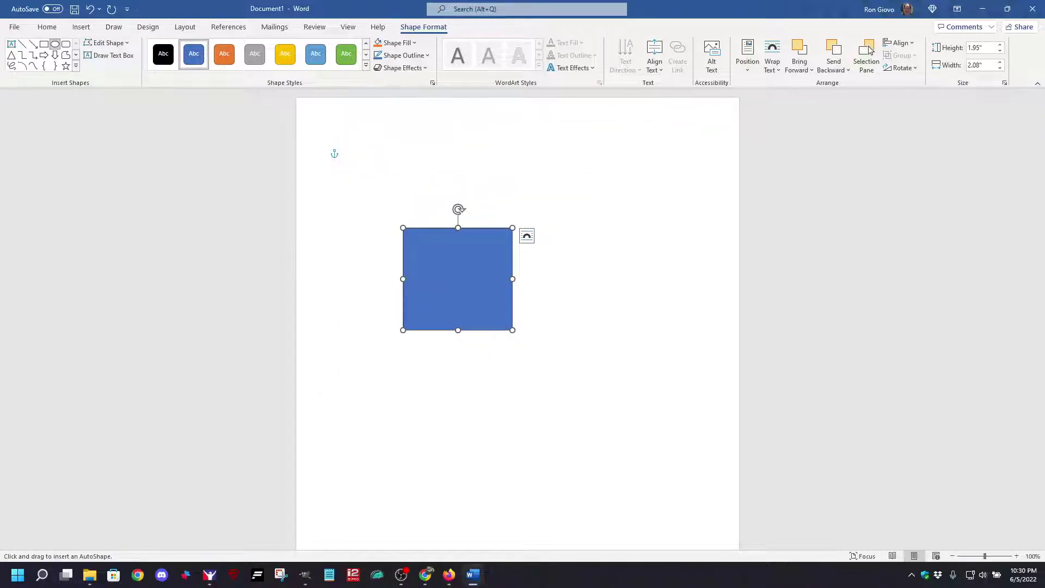
click(255, 54)
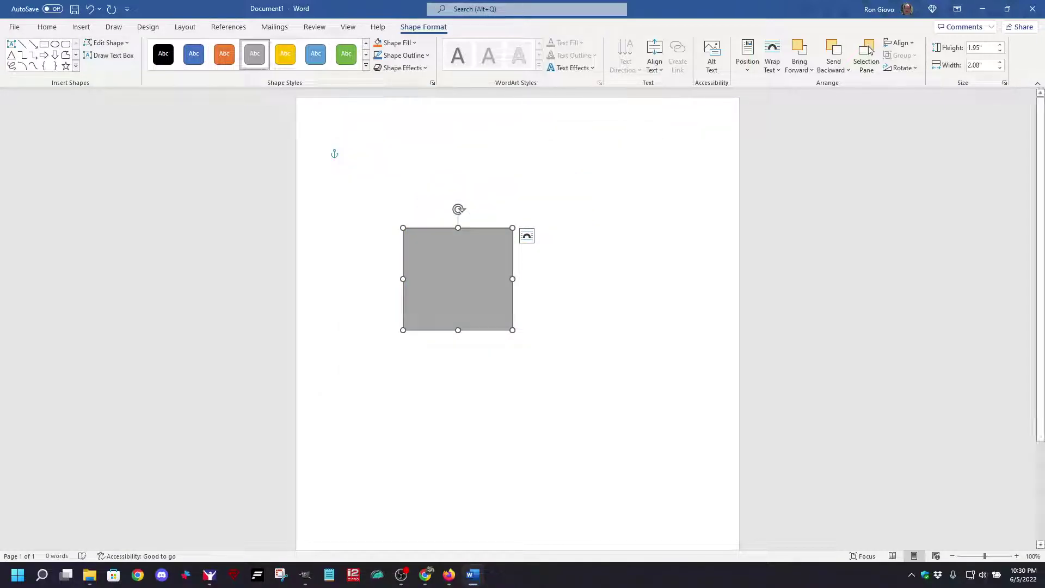
click(55, 44)
drag(561, 229, 669, 339)
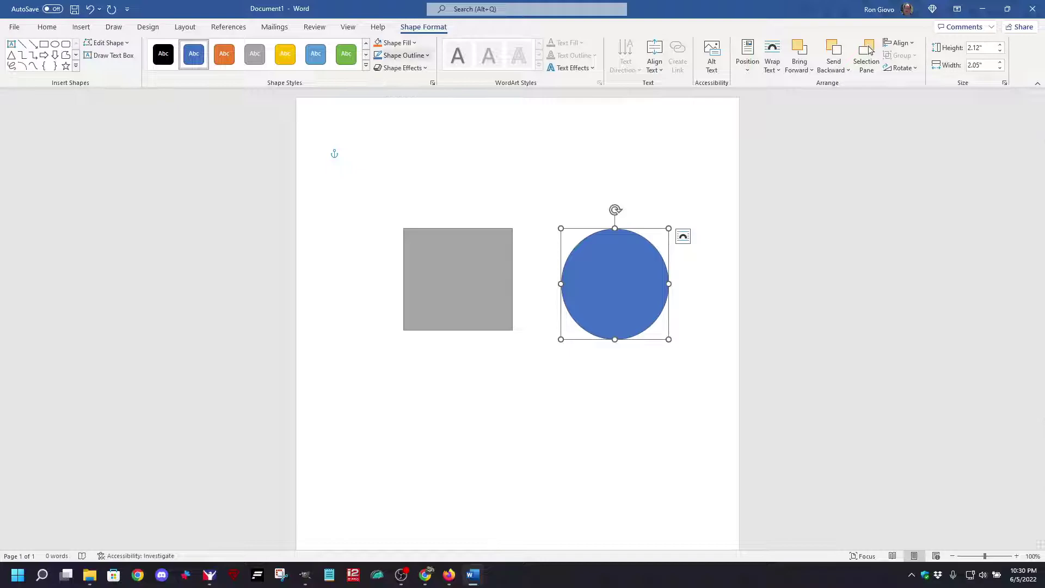
drag(615, 284, 495, 253)
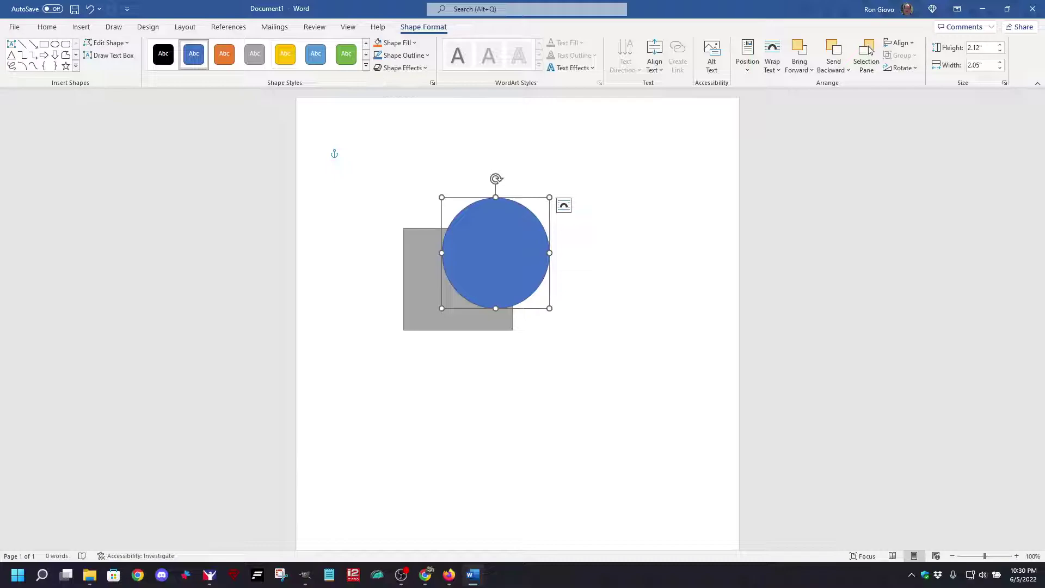
Step: Make the circle black, draw a down arrow above it, and move the square down
click(285, 53)
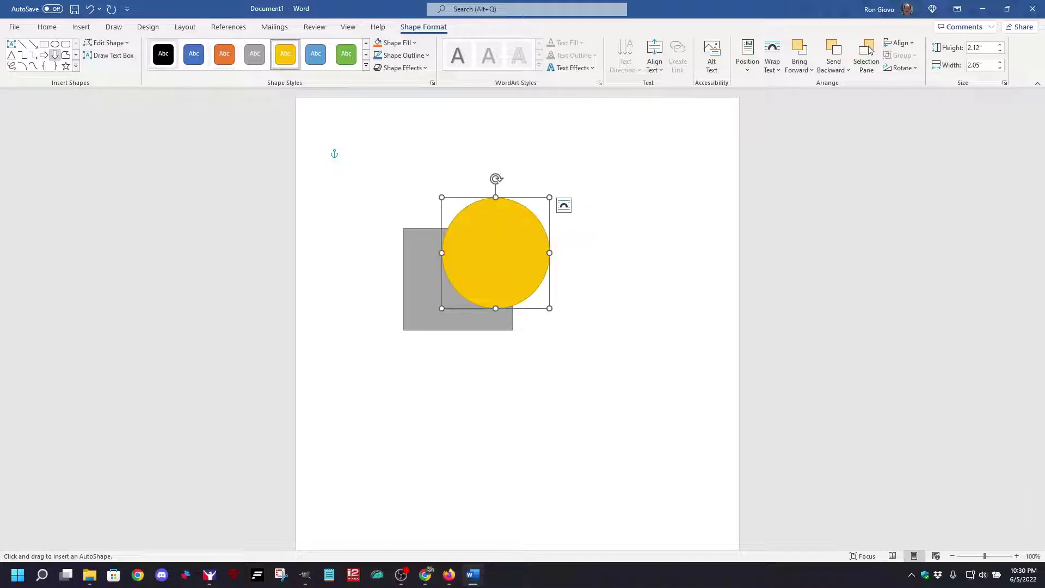
click(164, 53)
drag(602, 182, 681, 291)
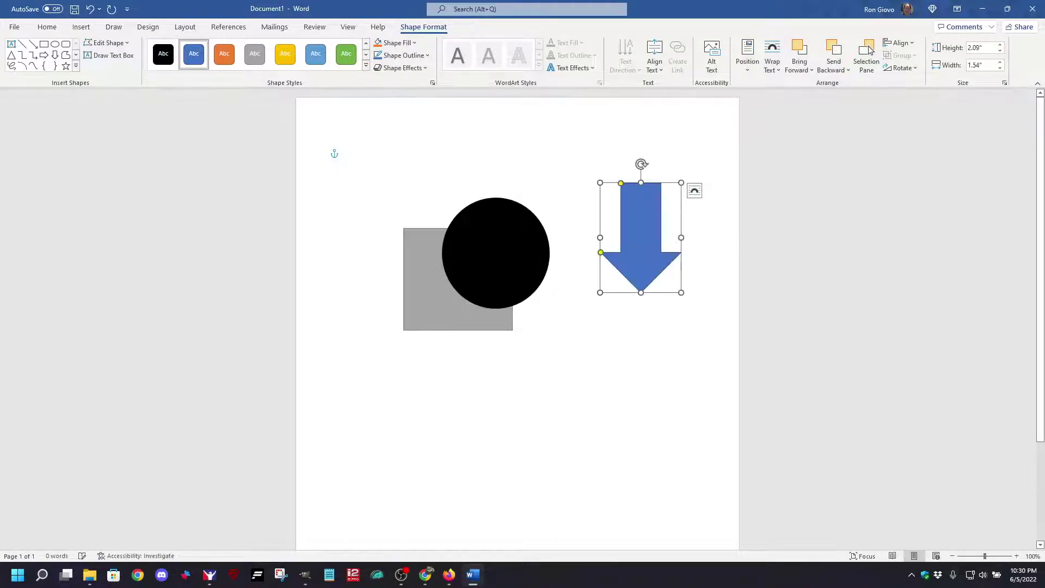
mouse_move(641, 237)
mouse_down()
mouse_move(595, 252)
mouse_move(517, 305)
mouse_move(491, 200)
mouse_move(499, 204)
mouse_up()
drag(430, 283, 470, 292)
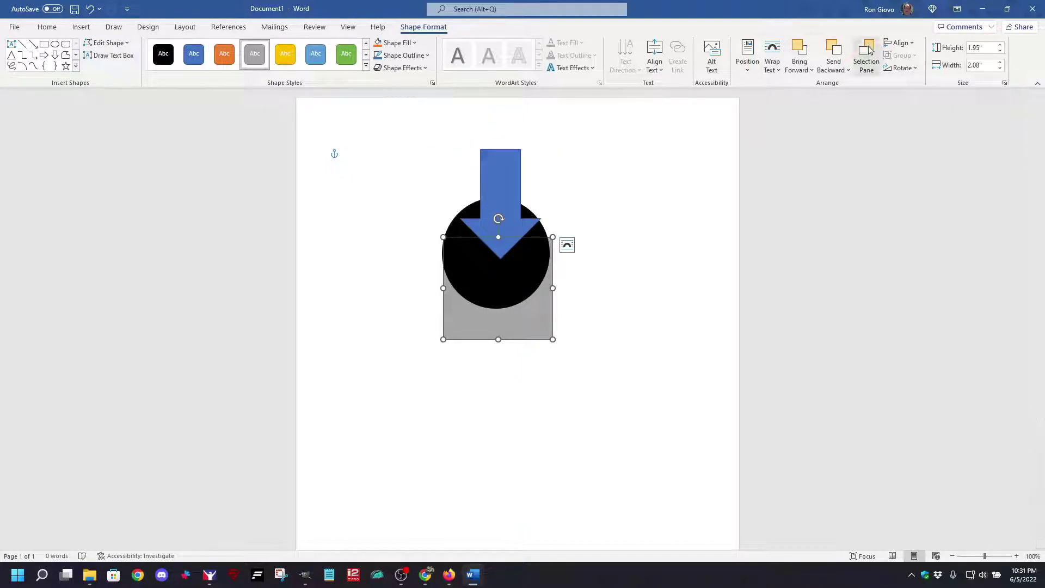
Step: Bring the grey square to the front and nudge it up and left
click(799, 66)
click(799, 66)
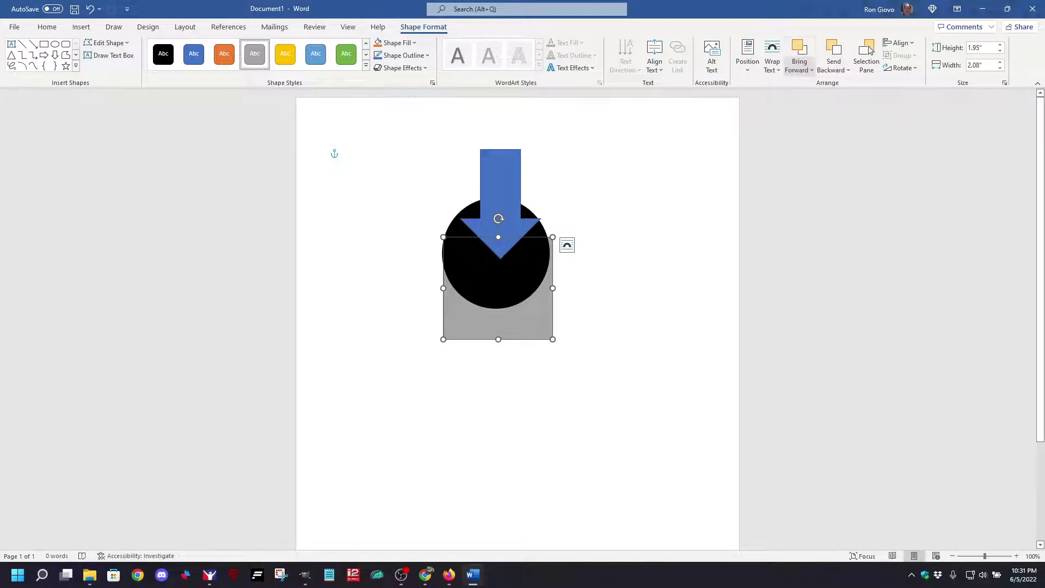
click(799, 66)
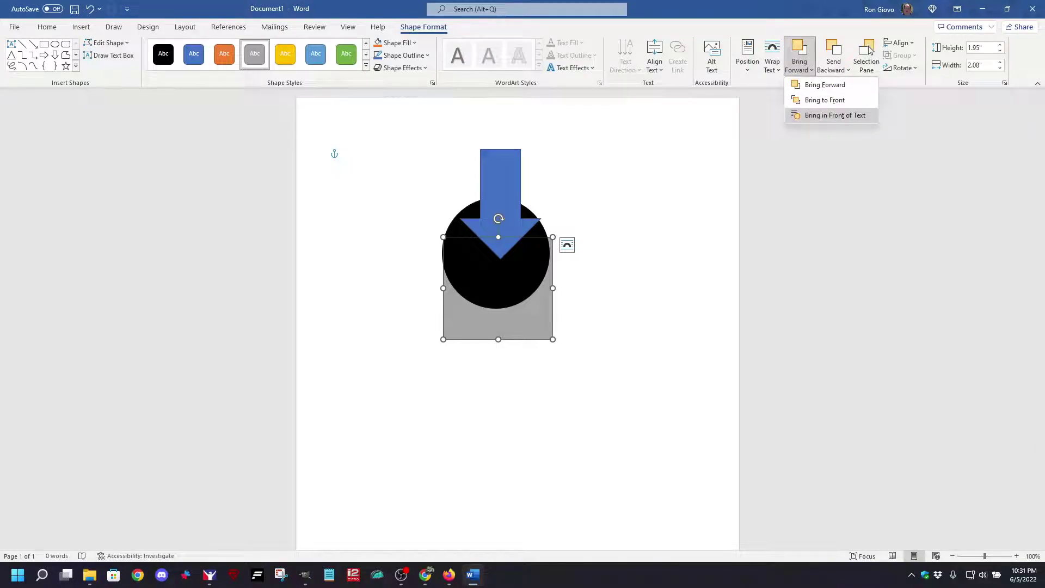
click(835, 116)
click(799, 67)
click(825, 100)
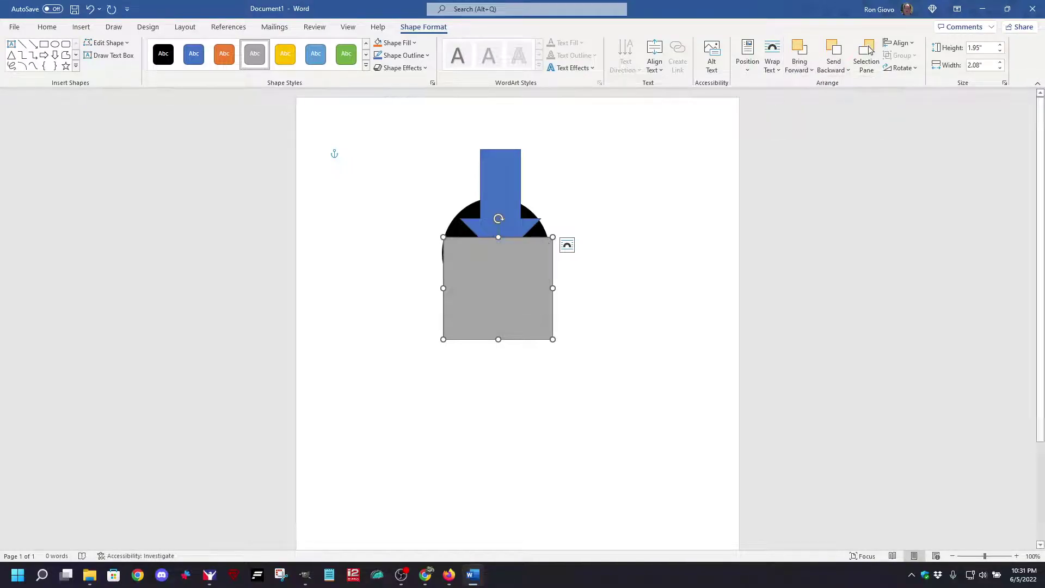
key(Up)
key(Up)
key(Up)
key(Up)
key(Up)
key(Up)
key(Up)
key(Up)
key(Up)
key(Up)
key(Up)
key(Up)
key(Left)
key(Left)
key(Left)
key(Left)
key(Left)
key(Left)
key(Left)
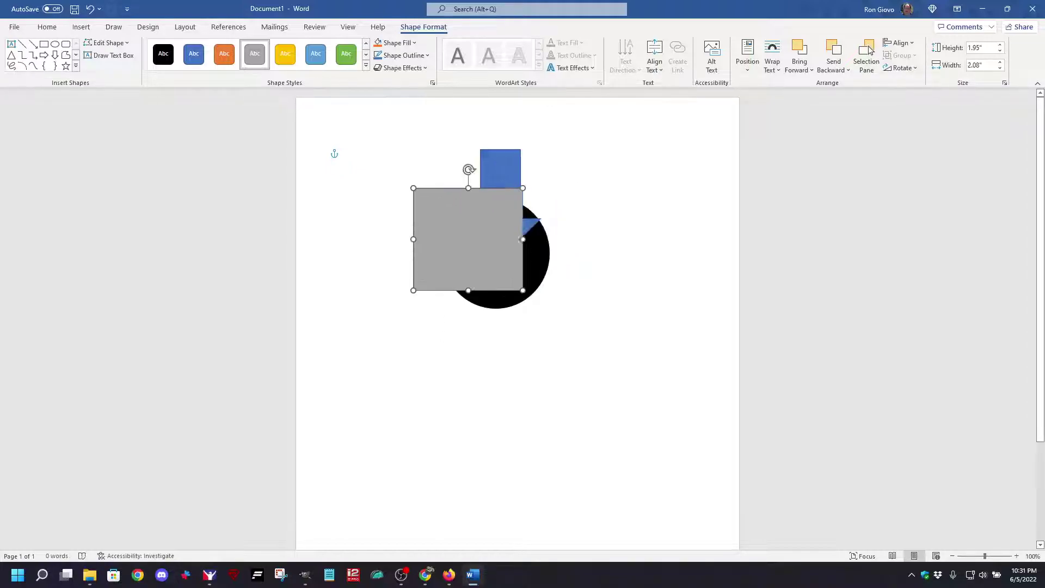
Step: Rearrange the square, black circle and arrow into place, then minimize Word
drag(468, 239, 415, 250)
drag(509, 274, 503, 306)
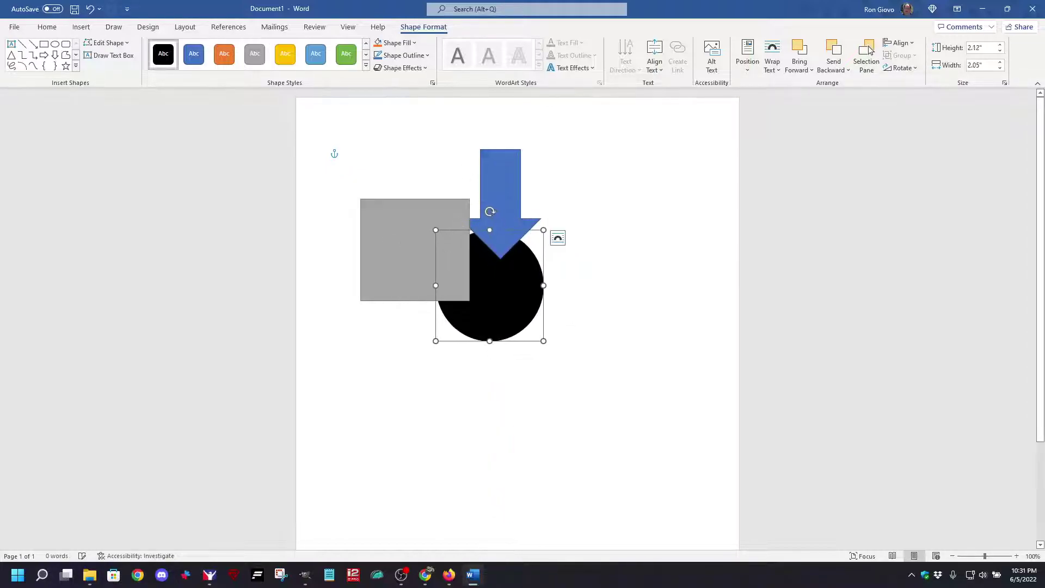
mouse_move(500, 204)
mouse_down()
mouse_move(453, 218)
mouse_move(431, 204)
mouse_up()
mouse_move(506, 288)
mouse_down()
mouse_move(481, 262)
mouse_move(498, 263)
mouse_up()
drag(432, 175, 451, 175)
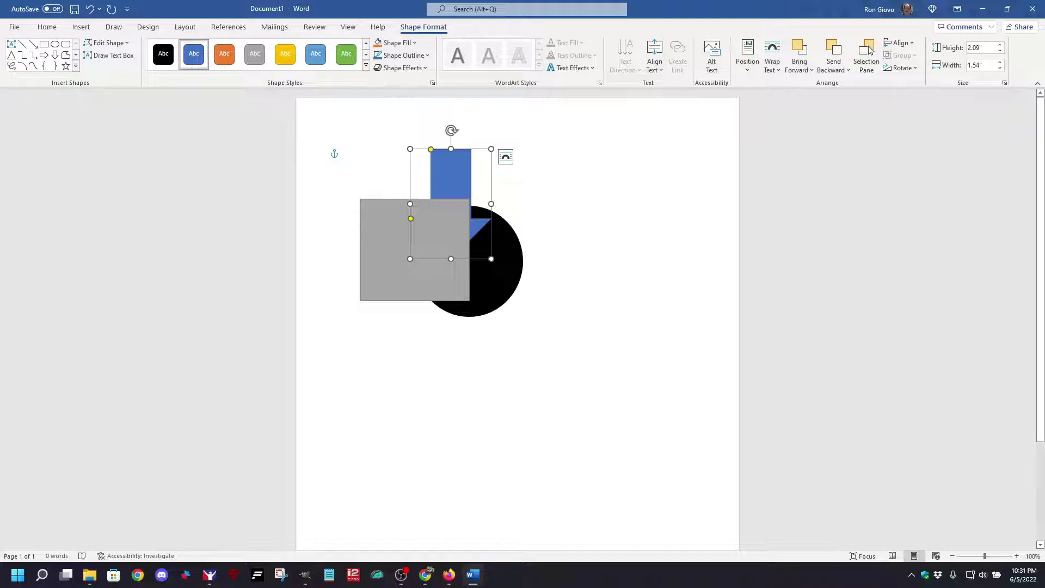
click(982, 9)
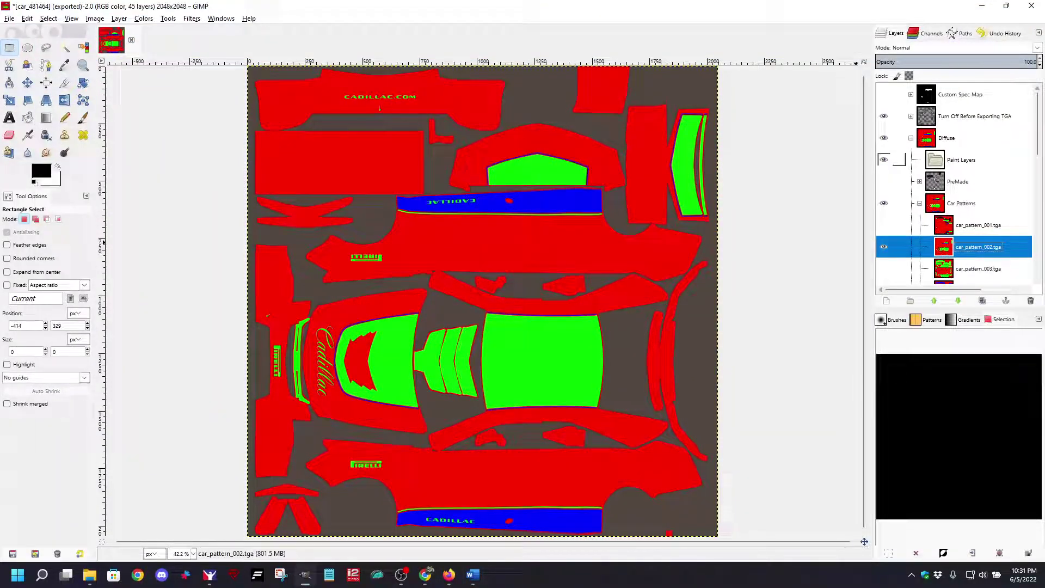
Step: Turn on visibility of the Paint Layers group in GIMP's Layers panel
click(884, 160)
Step: Inspect the red Cadillac CTS-V in iRacing's car model preview, then return to GIMP
click(209, 575)
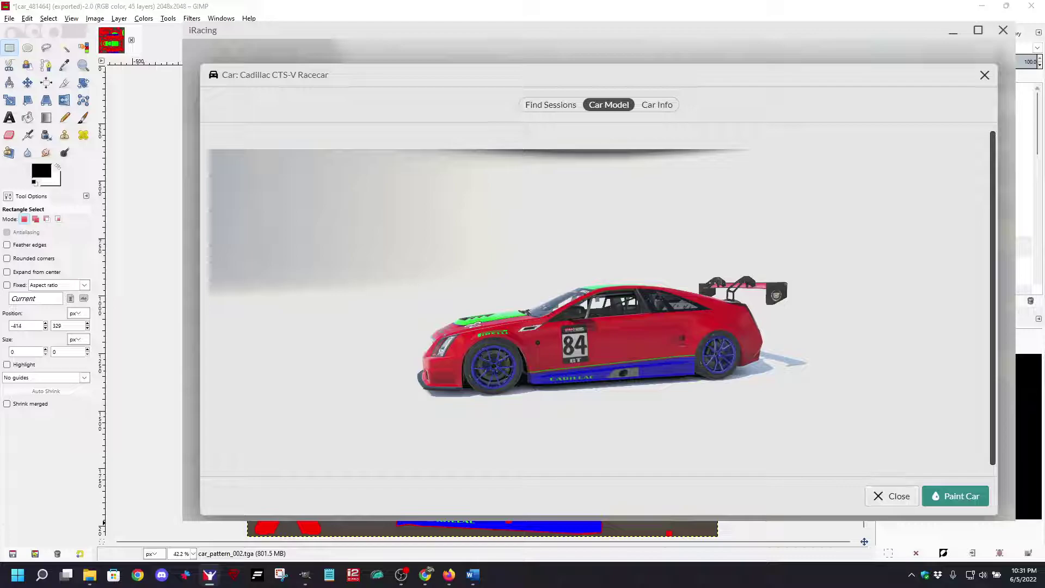
mouse_move(473, 574)
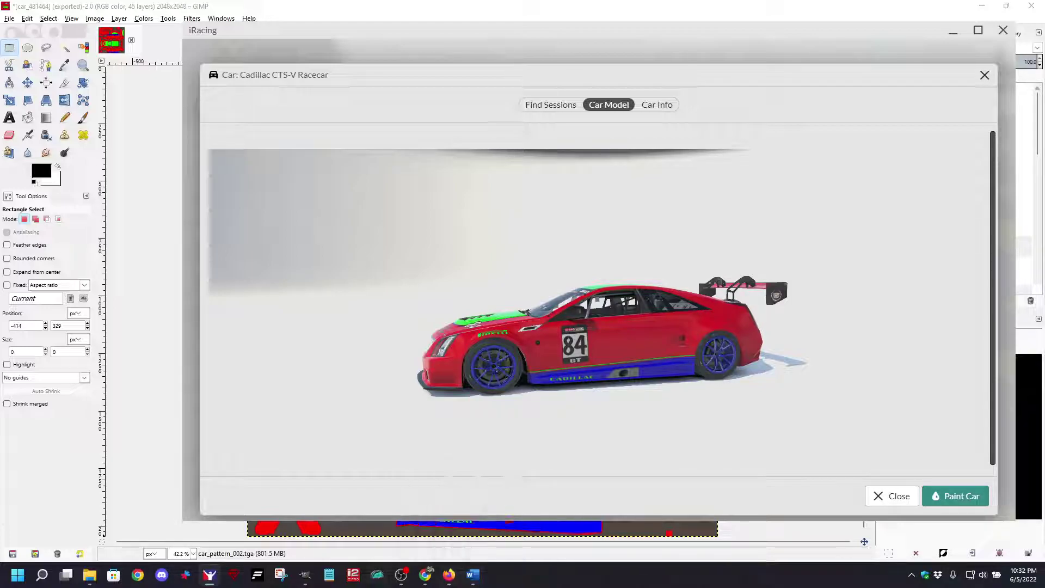
click(306, 575)
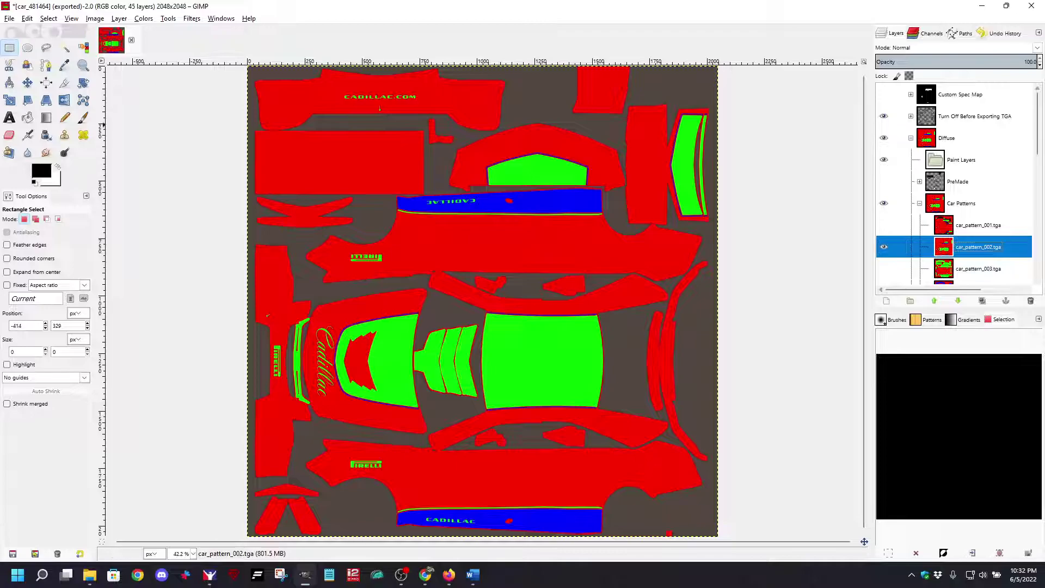
Step: Select the bright green areas of car_pattern_002.tga by colour, at threshold 15
key(shift+o)
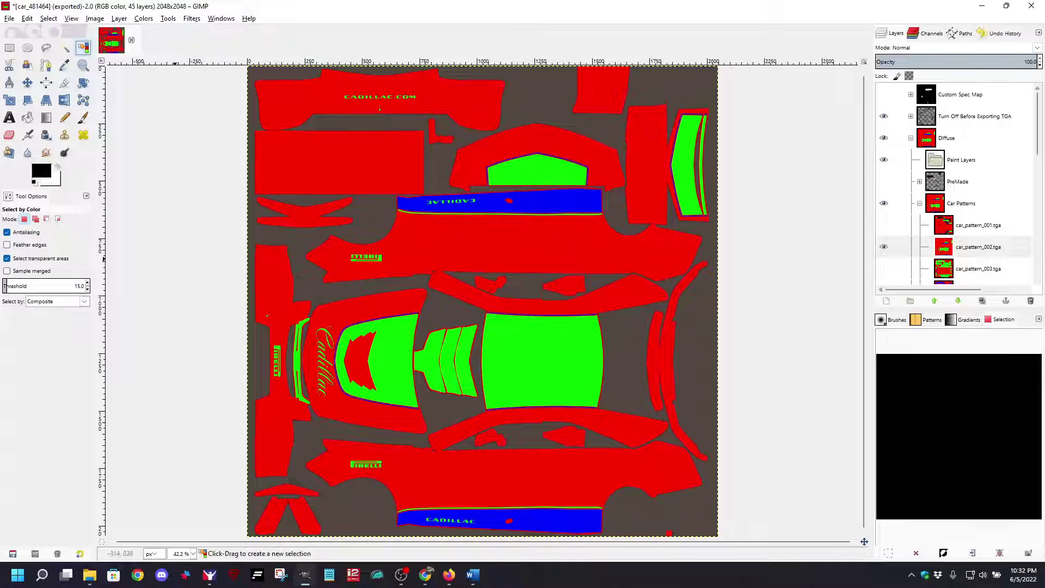
click(899, 247)
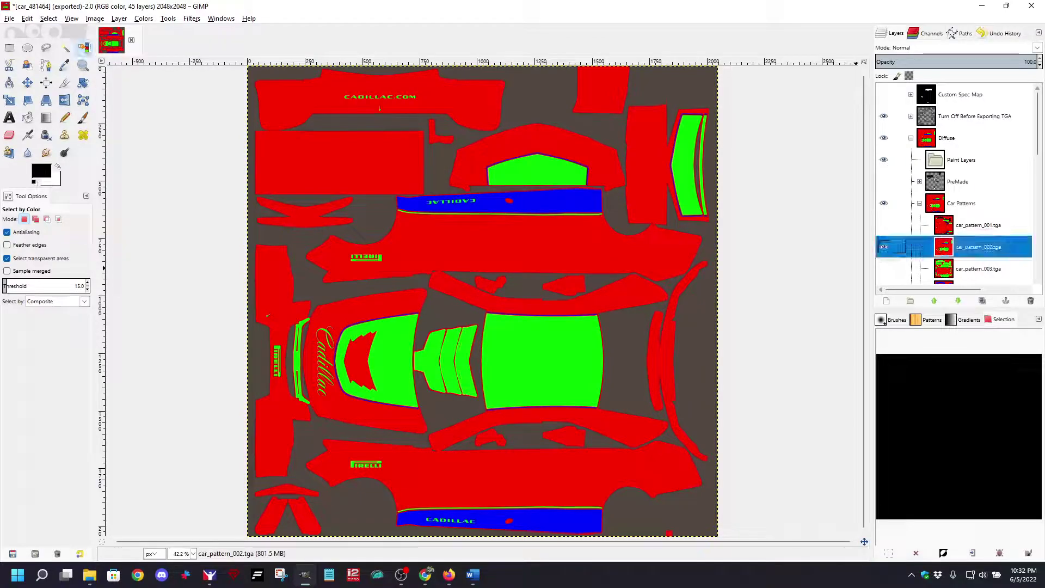
click(523, 347)
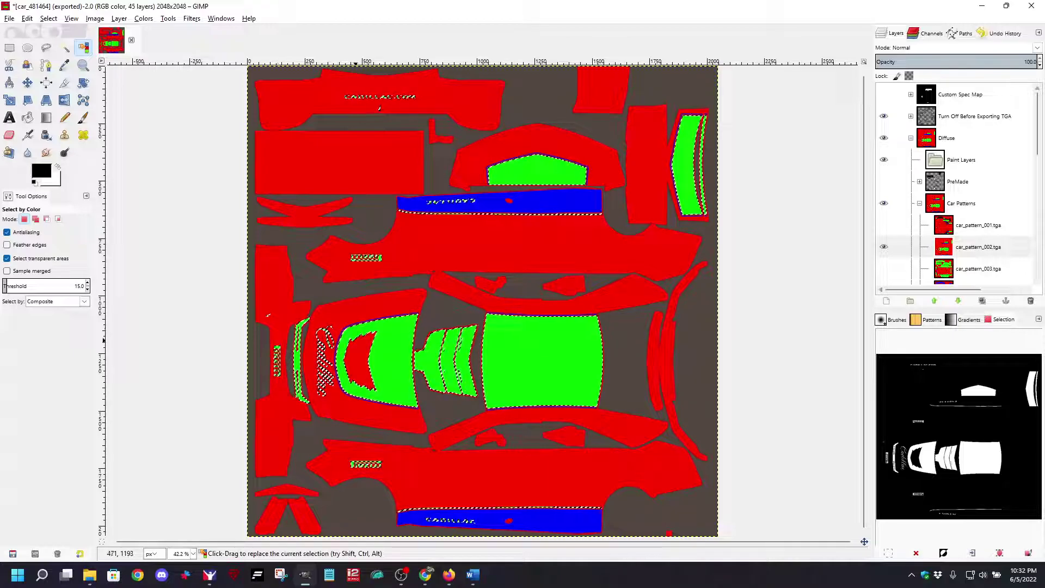
scroll(357, 339, up, 7)
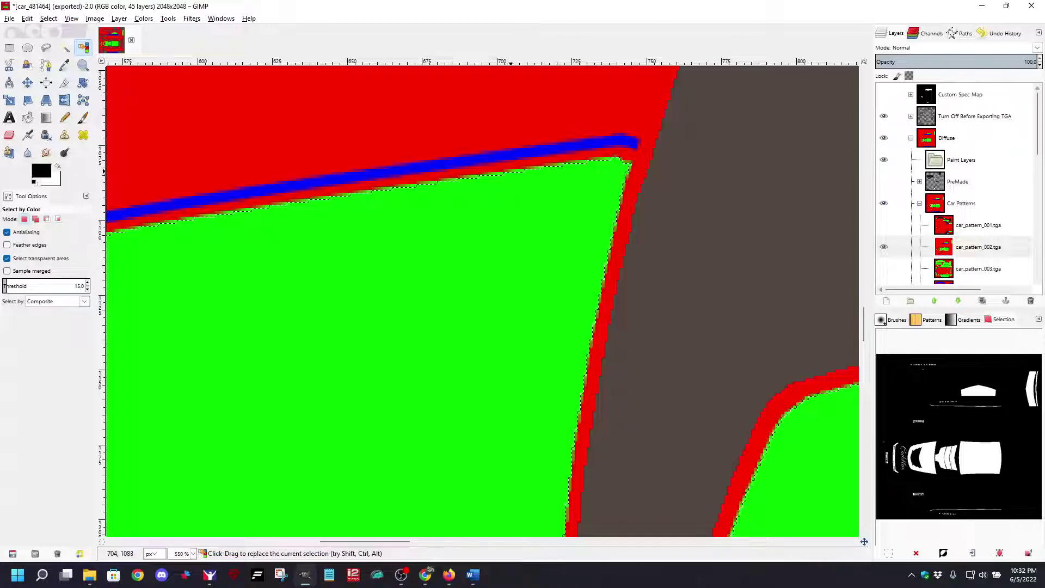
scroll(511, 172, up, 4)
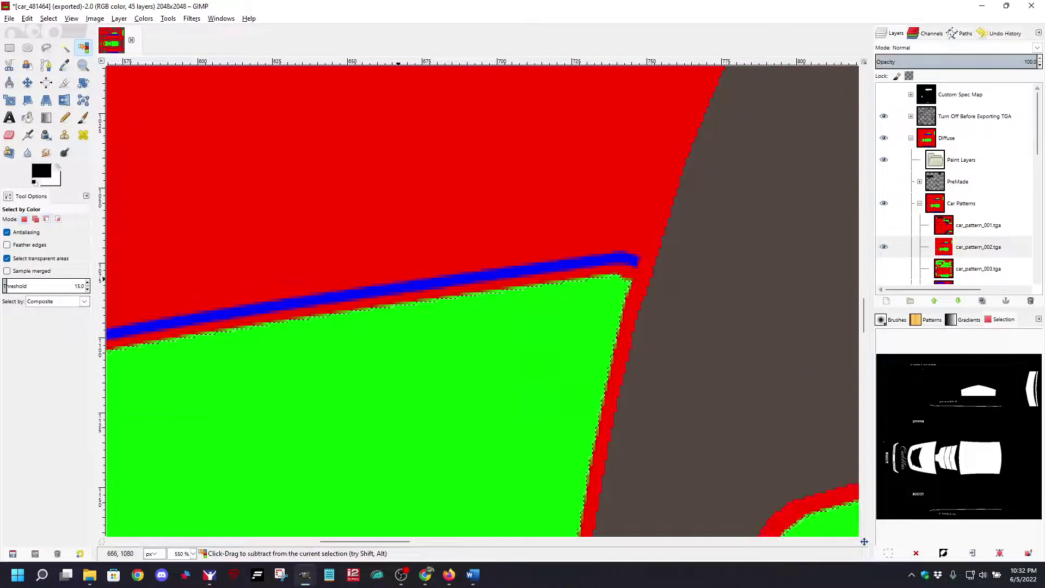
scroll(398, 278, up, 5)
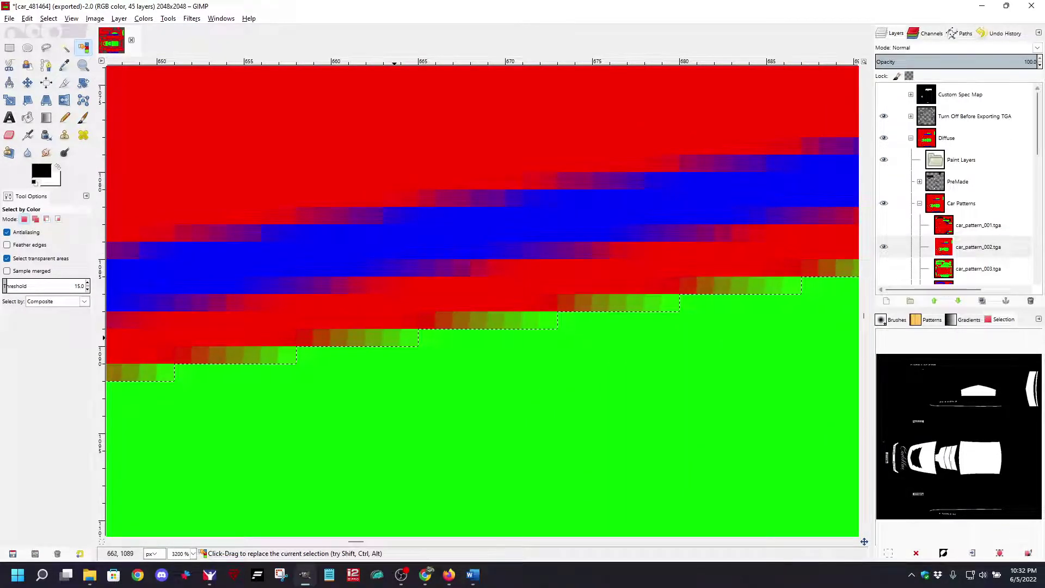
scroll(491, 319, down, 8)
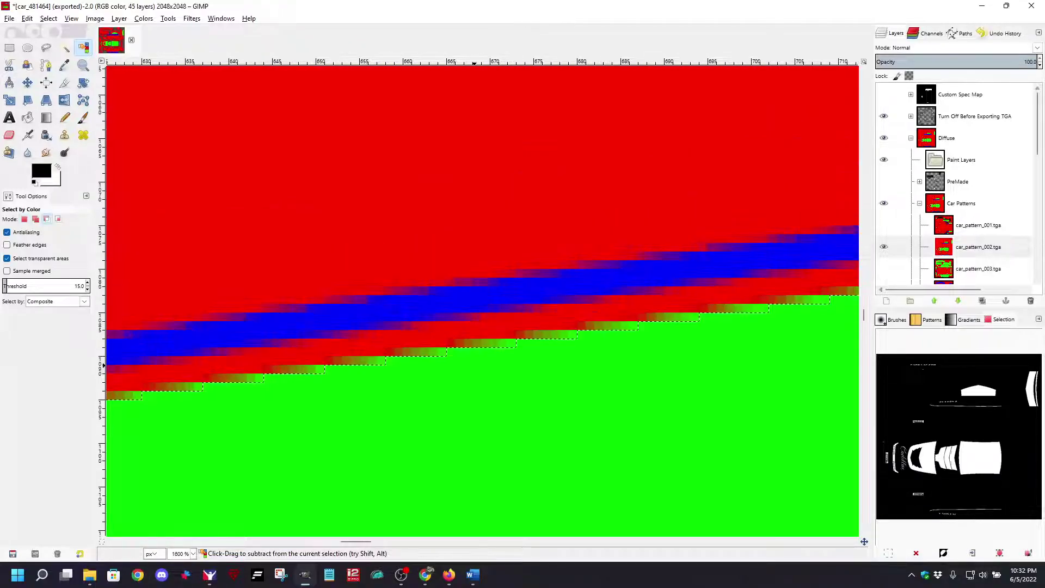
scroll(468, 326, down, 4)
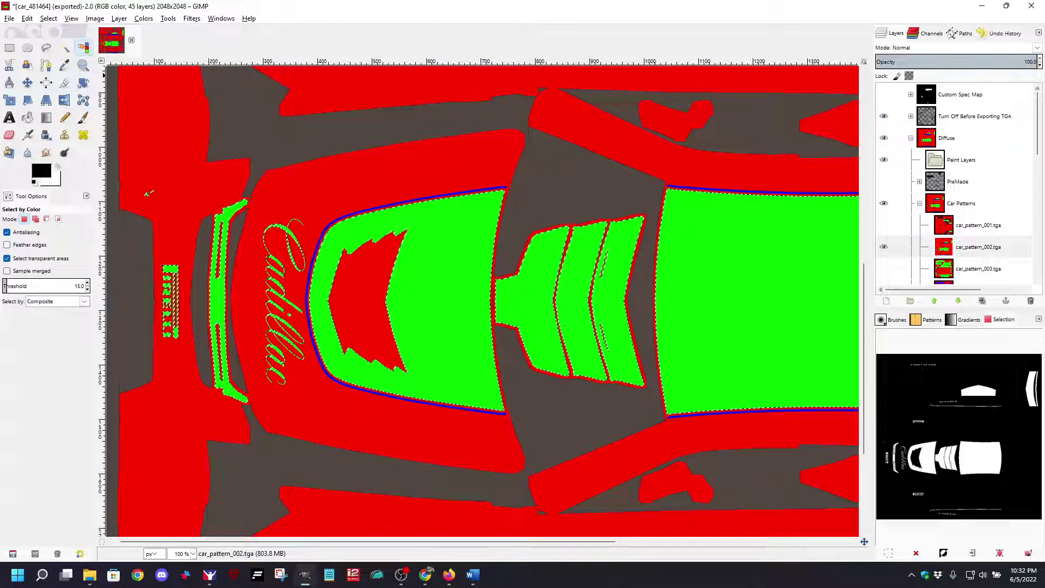
Step: Clear the selection and reselect the green areas with the colour threshold raised to 100.7
key(alt+s)
key(Down)
key(Return)
drag(41, 286, 43, 286)
double_click(80, 286)
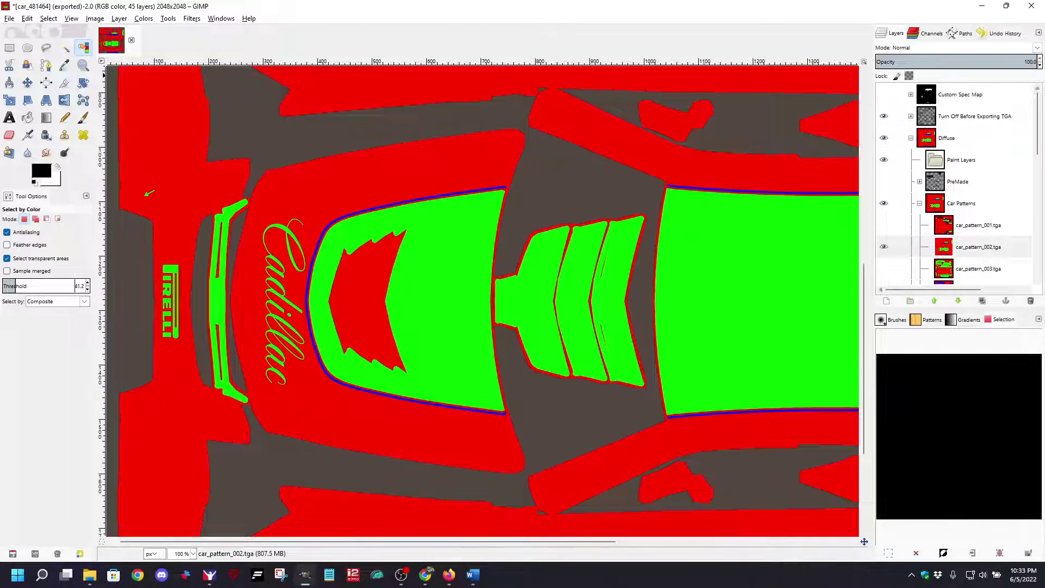
drag(19, 285, 26, 286)
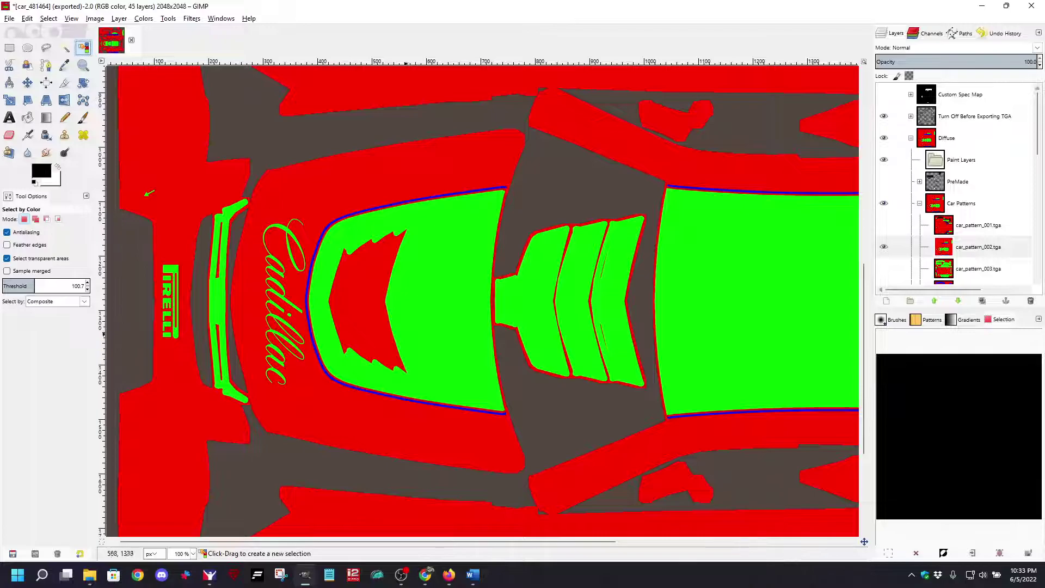
click(409, 206)
scroll(414, 199, up, 8)
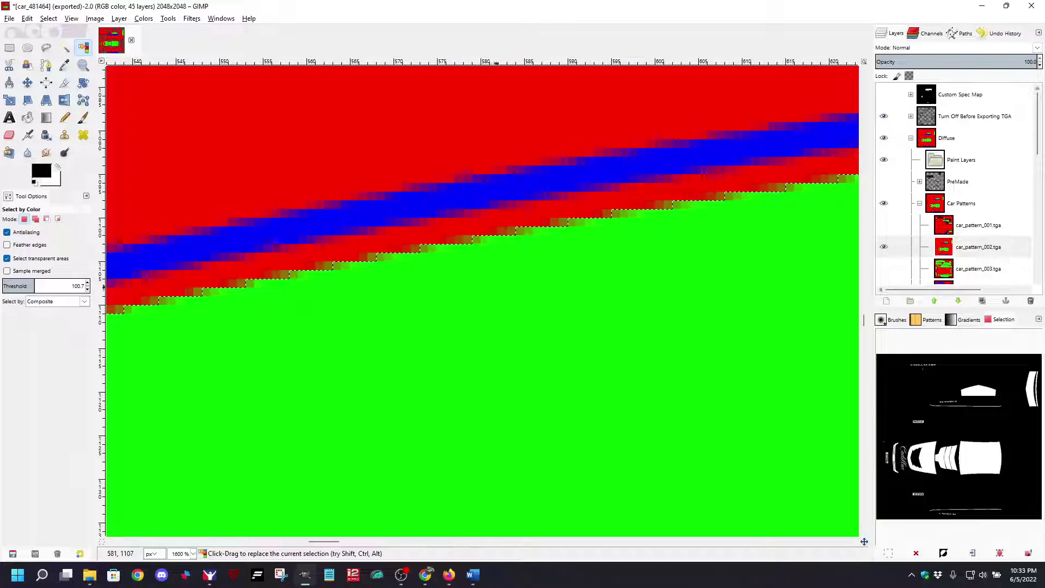
scroll(424, 255, down, 9)
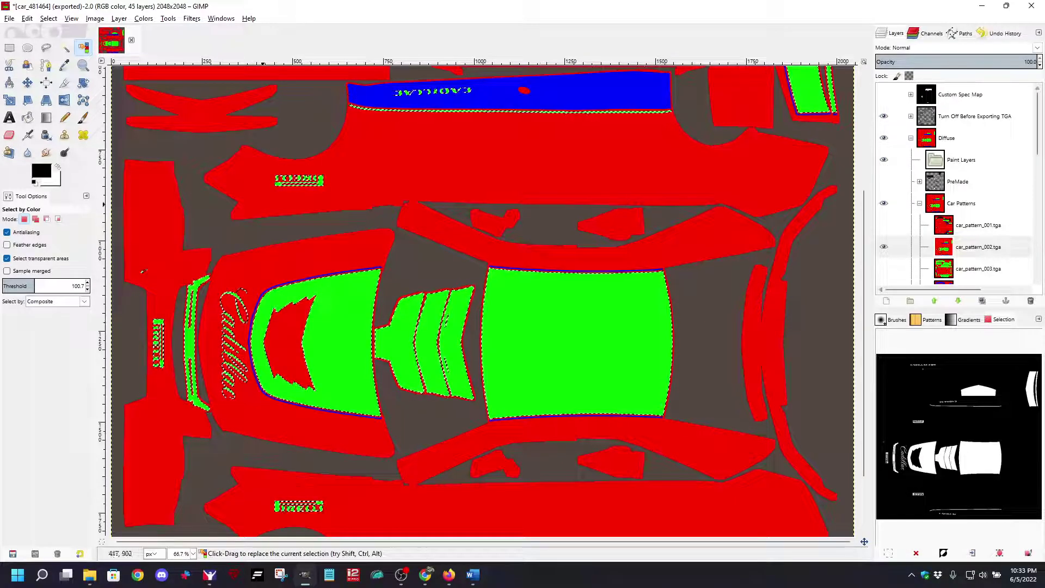
scroll(321, 344, down, 3)
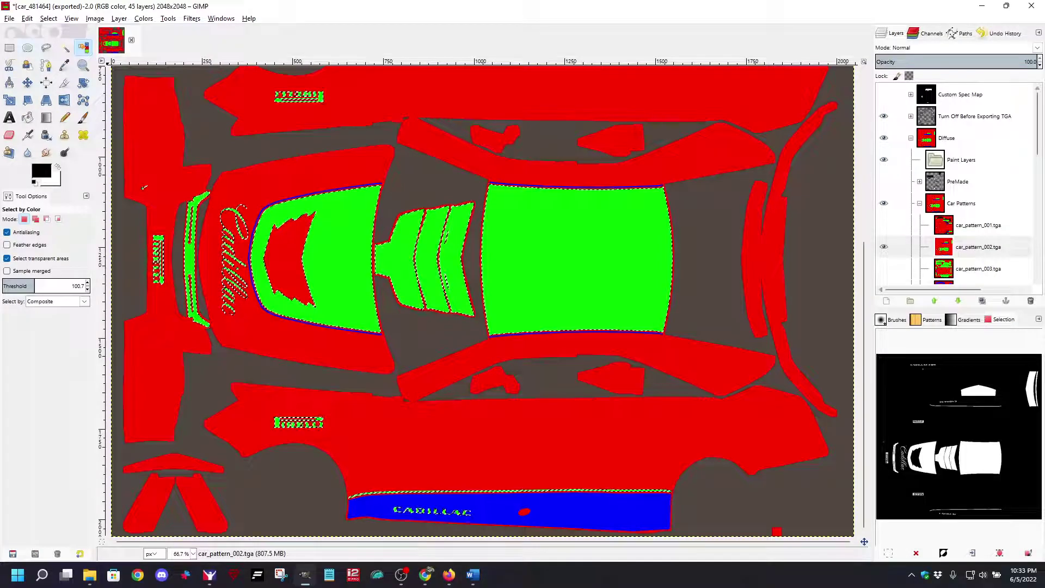
key(r)
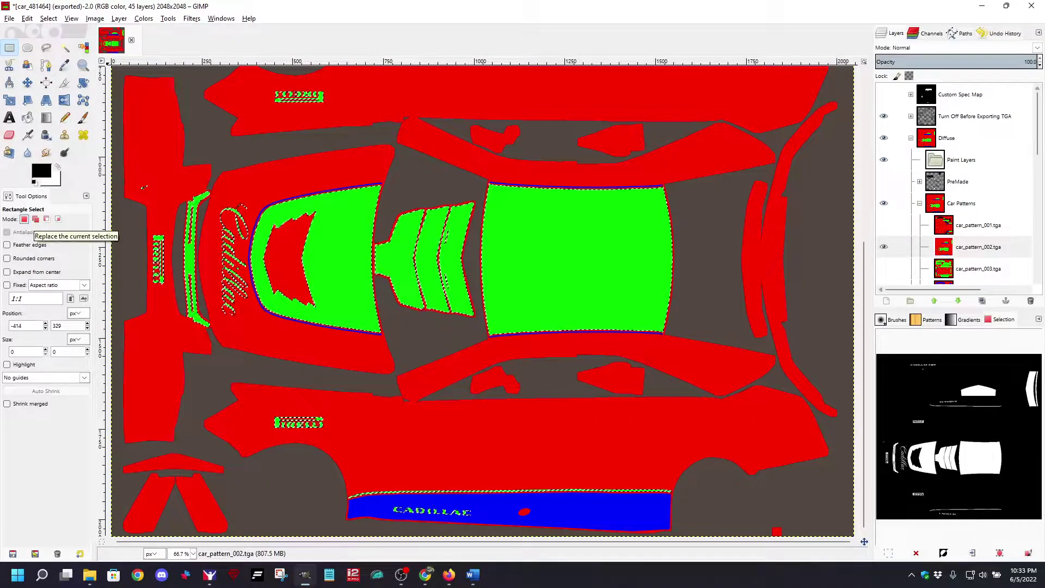
Step: In subtract mode, cut the three Pirelli decals and the Cadillac script out of the selection
key(shift)
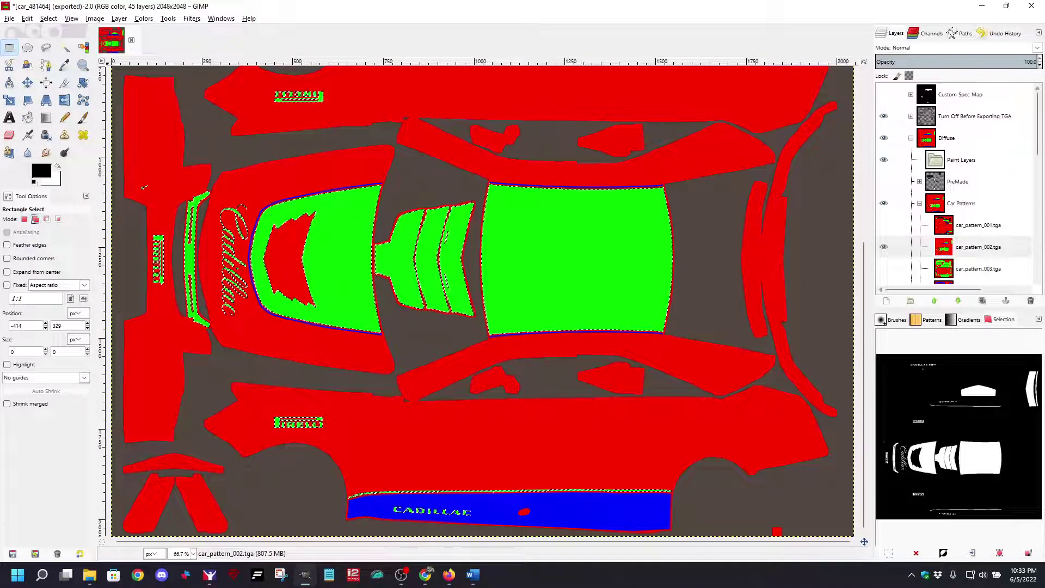
key(ctrl)
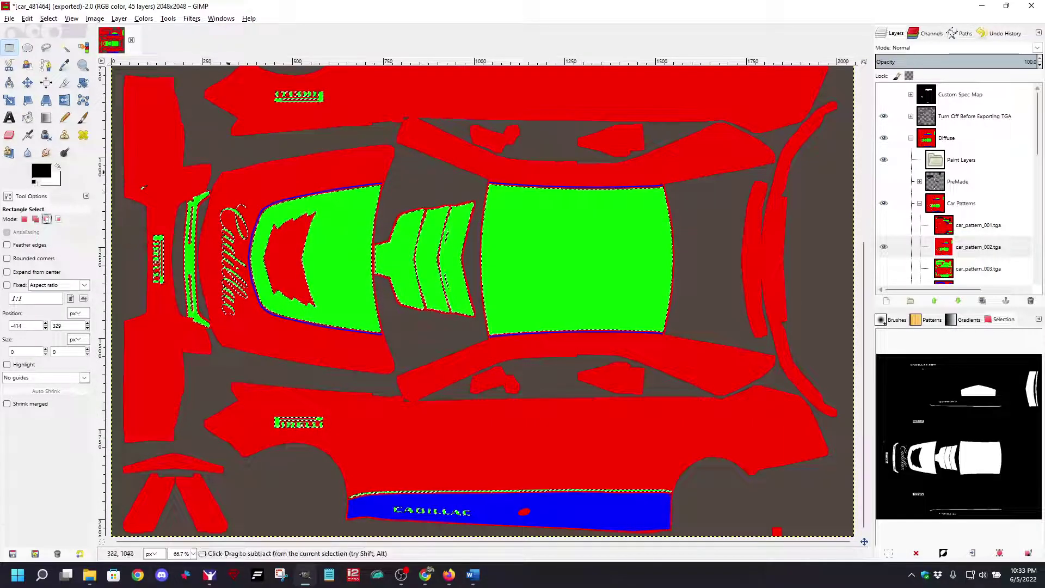
drag(267, 85, 331, 107)
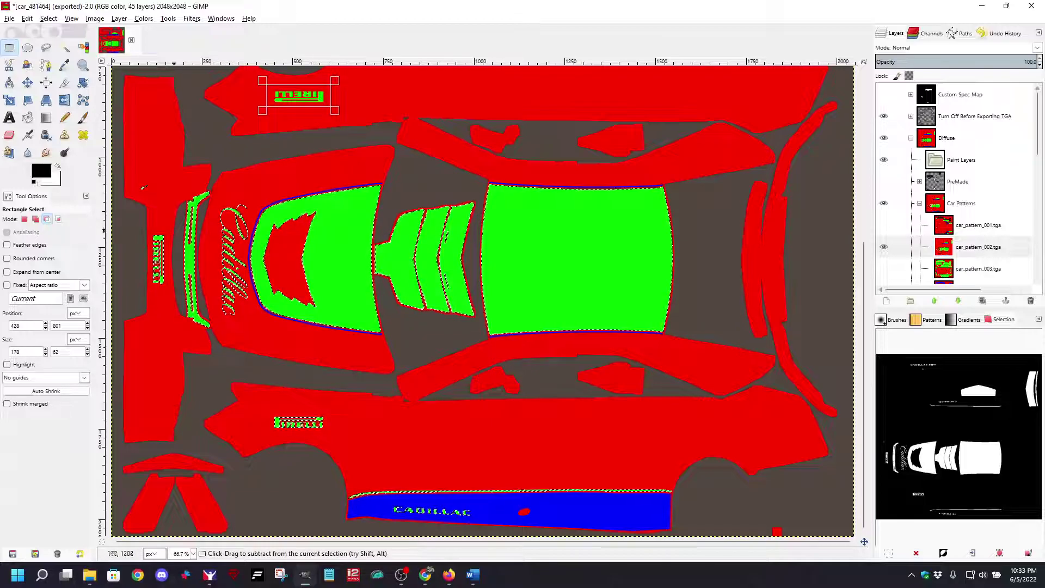
drag(150, 227, 180, 299)
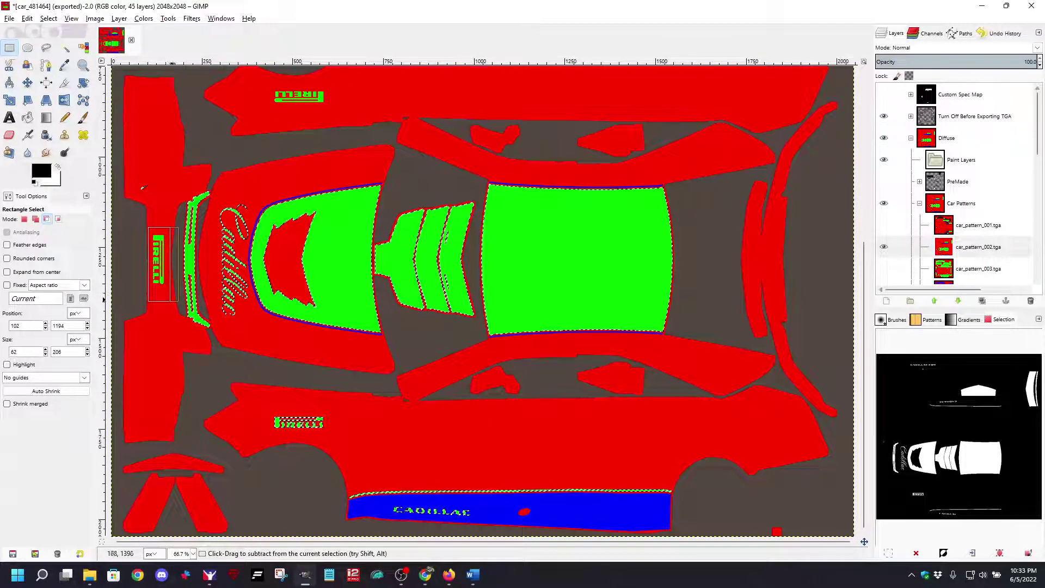
drag(261, 407, 344, 440)
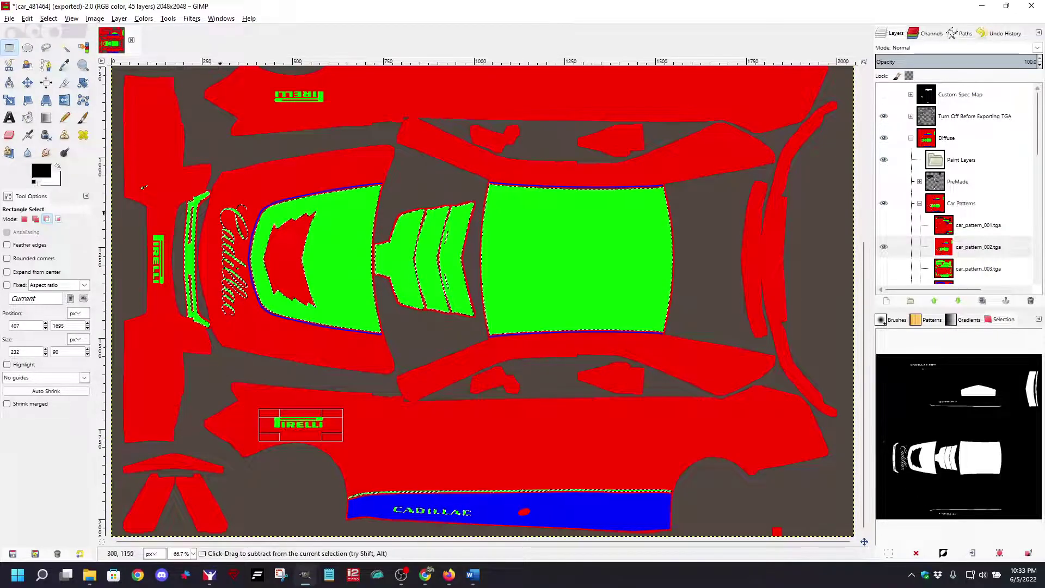
drag(217, 200, 247, 238)
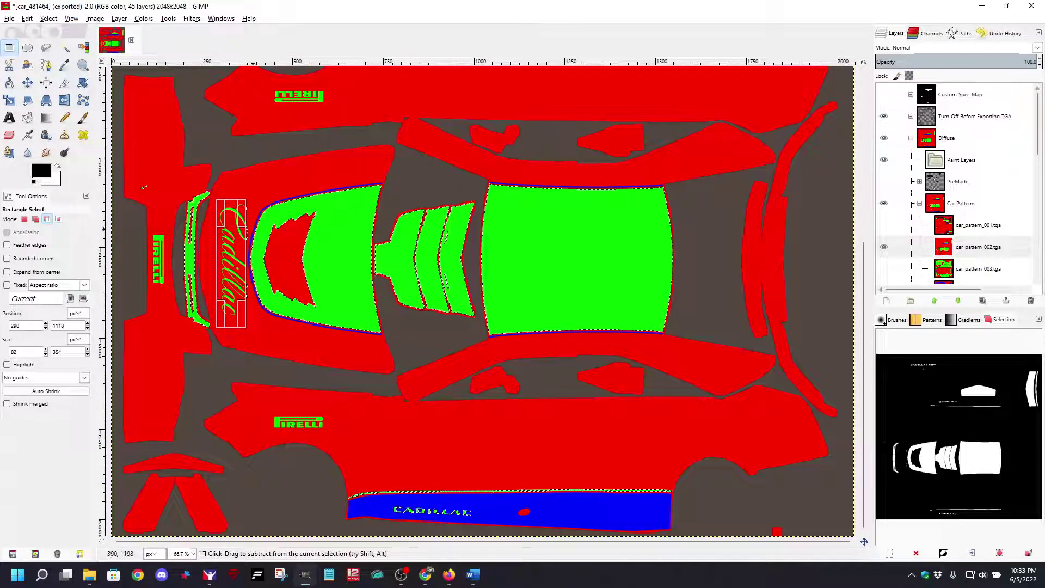
Step: Subtract the leftover script piece and the inside of the script's C loop from the selection
scroll(258, 292, up, 2)
scroll(258, 293, up, 1)
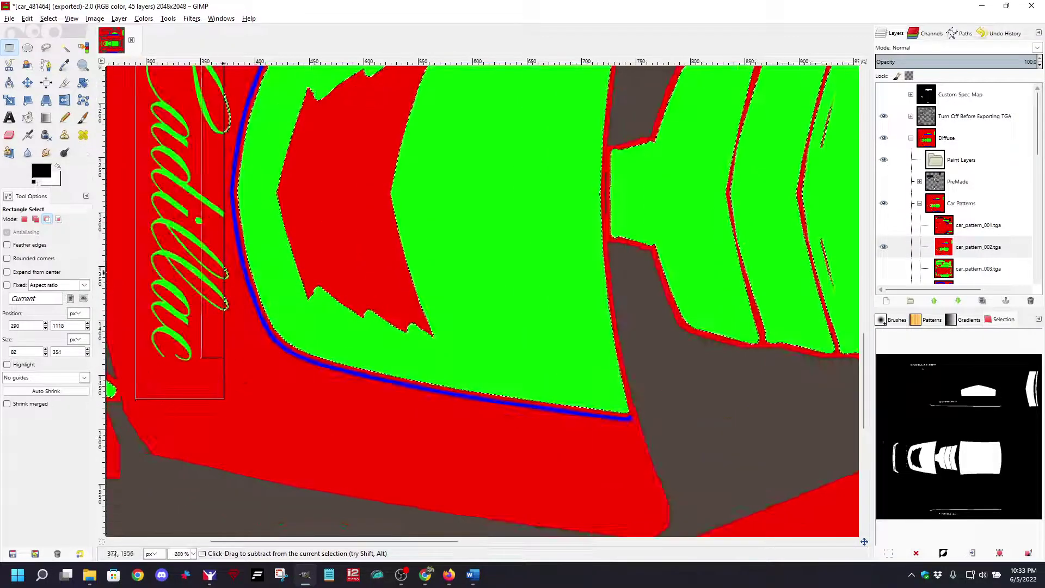
mouse_move(241, 318)
mouse_down()
mouse_move(245, 307)
mouse_move(219, 301)
mouse_move(188, 263)
mouse_move(181, 275)
mouse_move(190, 293)
mouse_move(225, 280)
mouse_move(231, 290)
mouse_move(231, 280)
mouse_up()
scroll(212, 254, up, 1)
drag(216, 326, 233, 378)
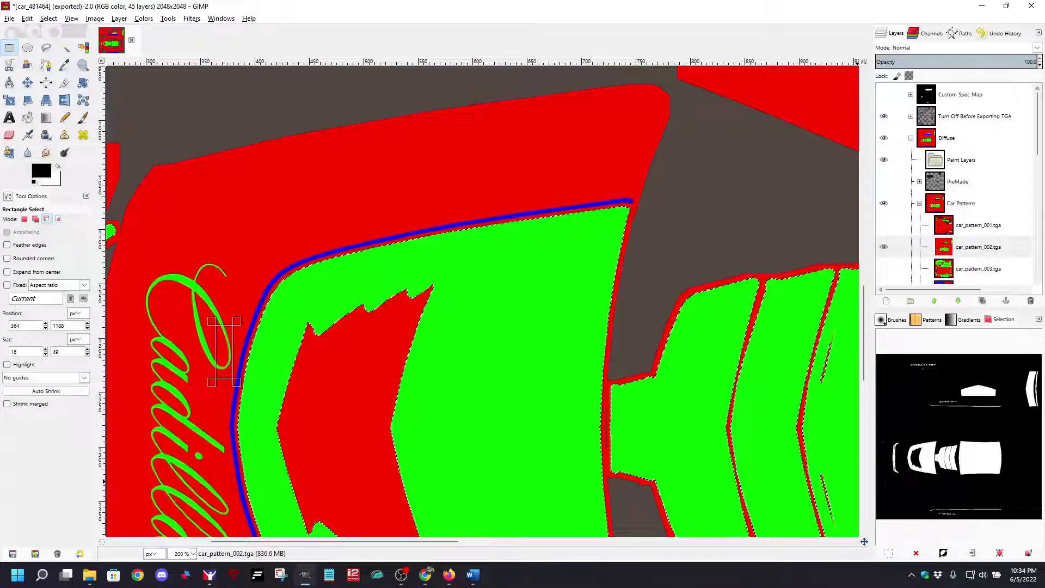
scroll(199, 213, left, 10)
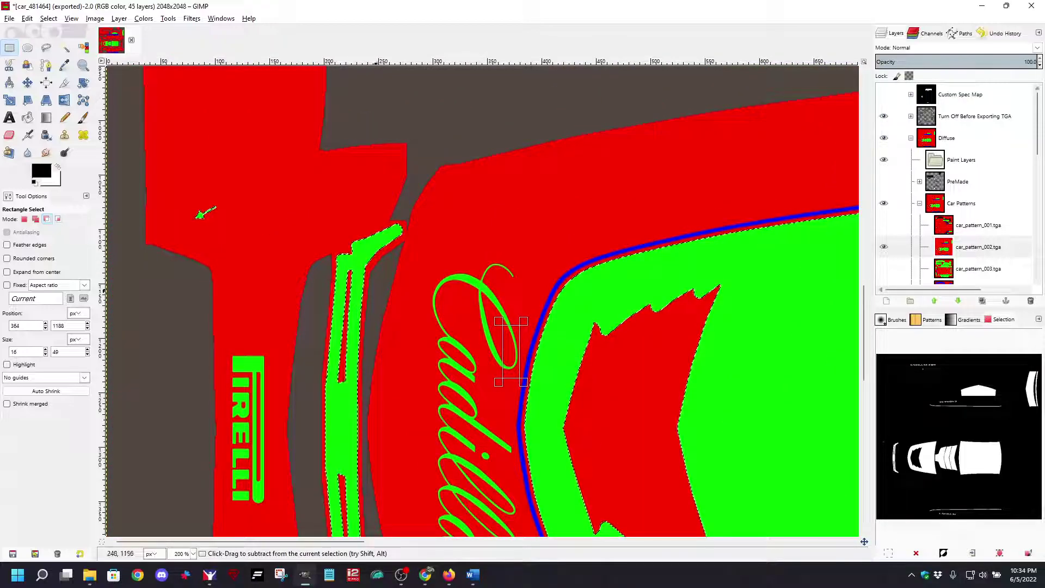
key(m)
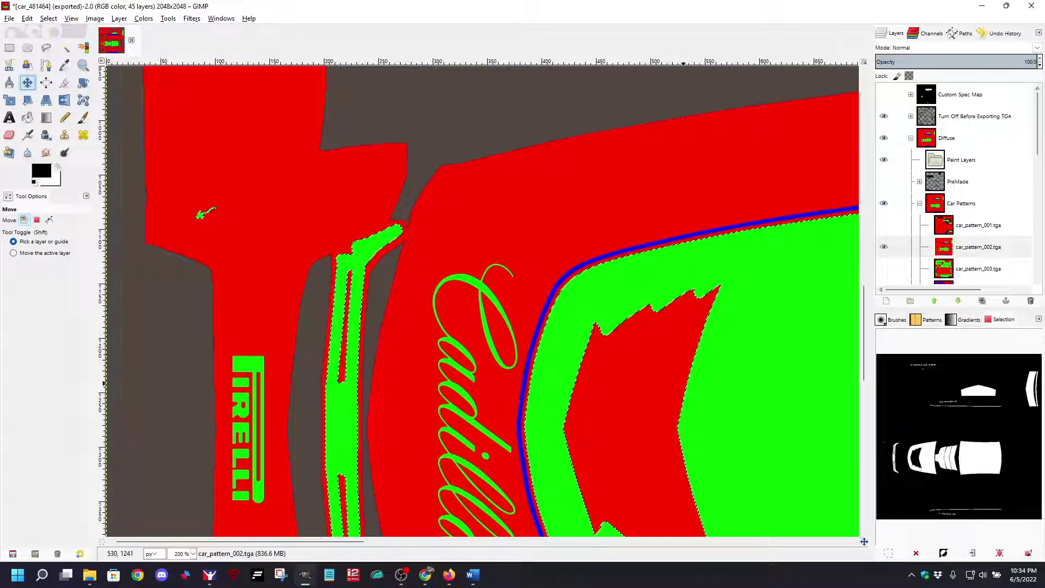
scroll(730, 398, down, 20)
scroll(730, 398, right, 6)
scroll(731, 398, right, 18)
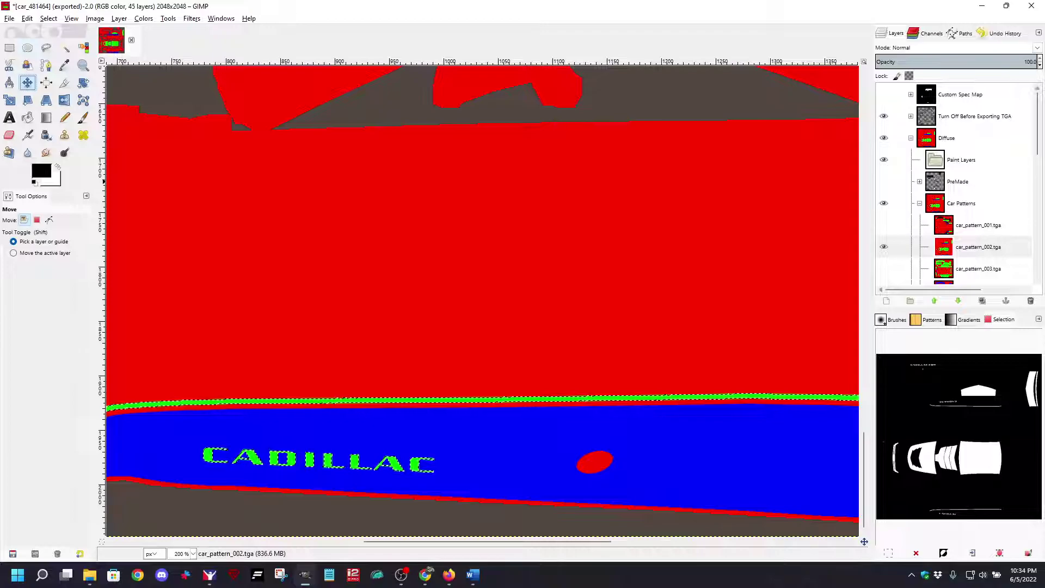
Step: Subtract a rectangle around the CADILLAC.COM lettering from the green selection
key(r)
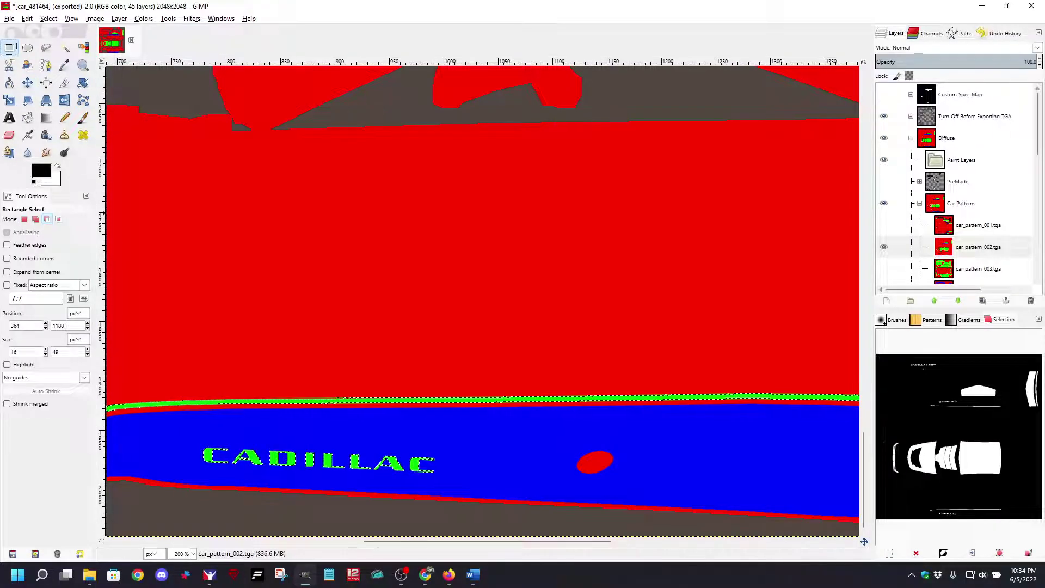
drag(195, 441, 458, 479)
scroll(328, 473, up, 20)
scroll(328, 299, up, 3)
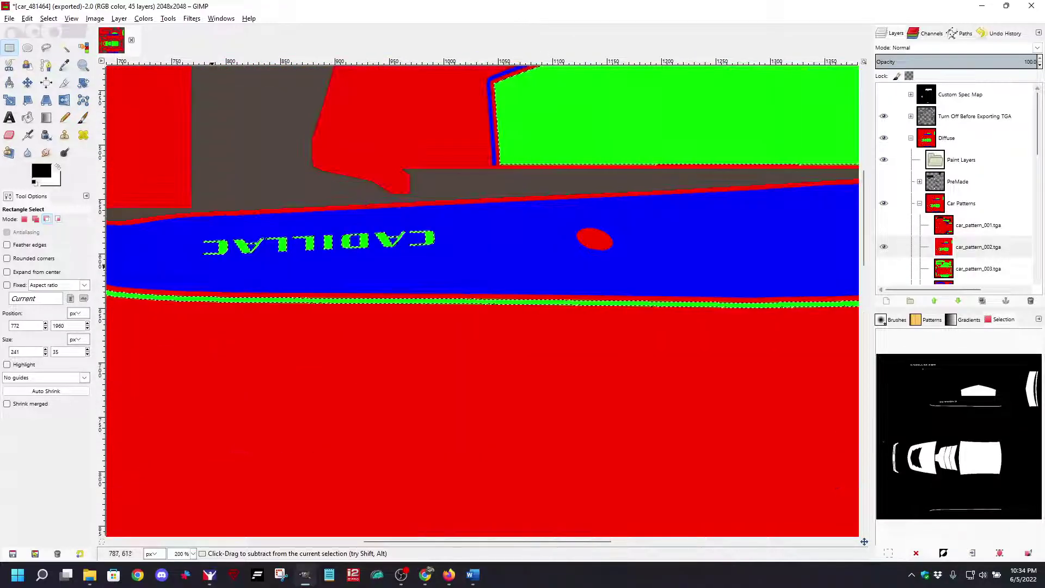
drag(195, 232, 454, 268)
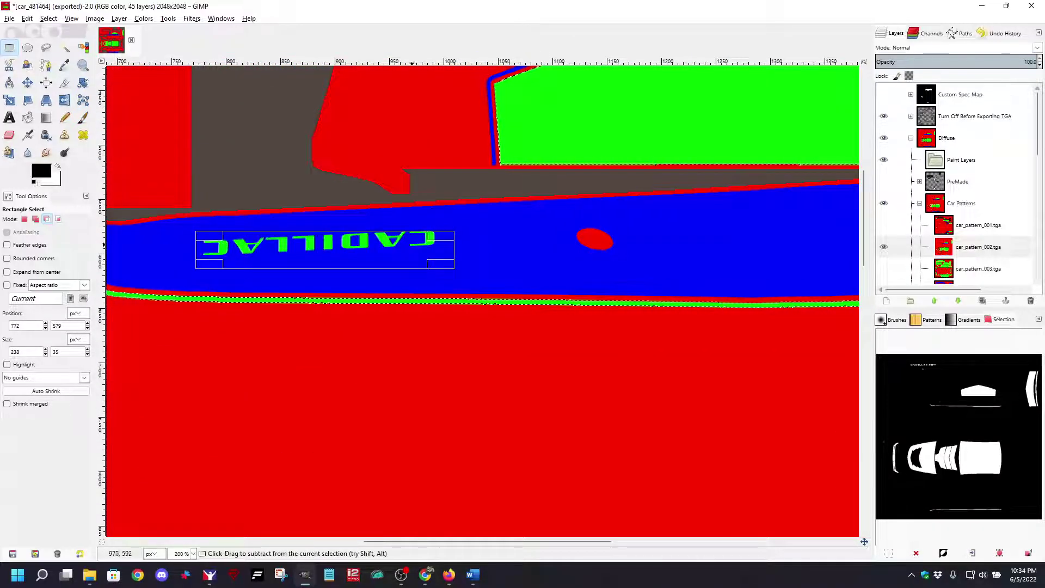
scroll(443, 241, up, 3)
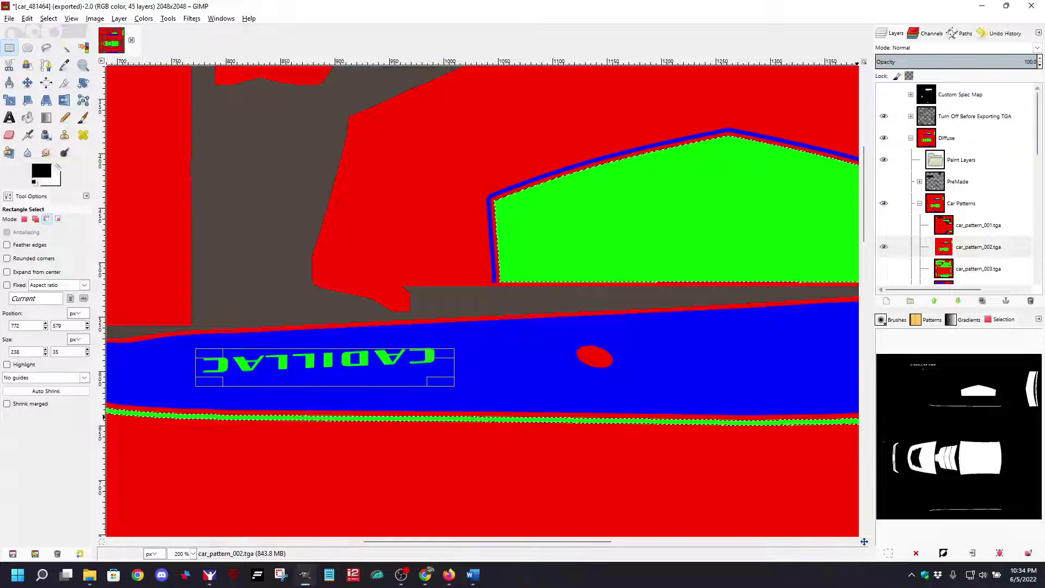
scroll(482, 299, up, 9)
scroll(482, 299, left, 10)
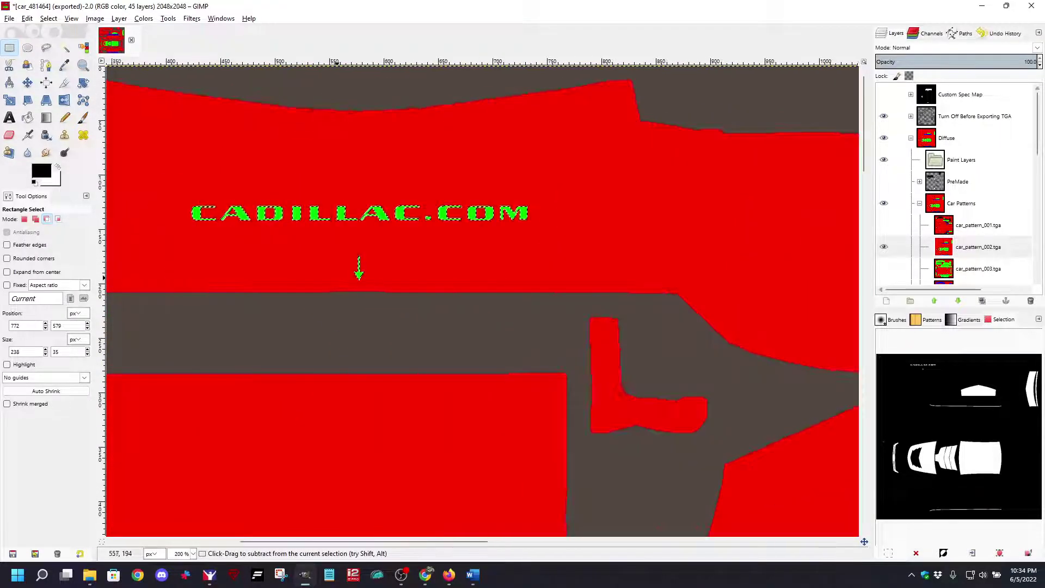
drag(174, 196, 541, 235)
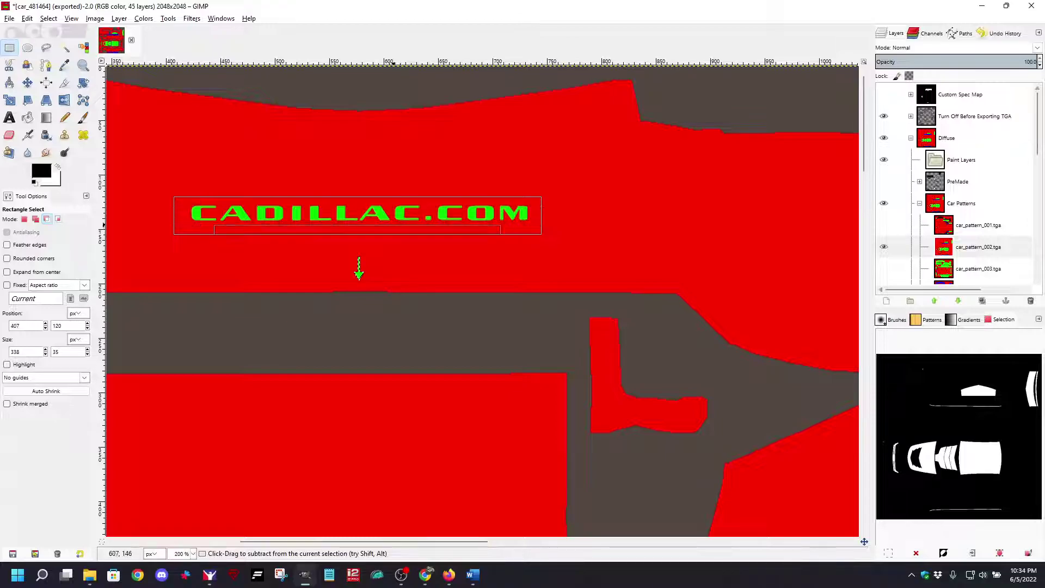
key(m)
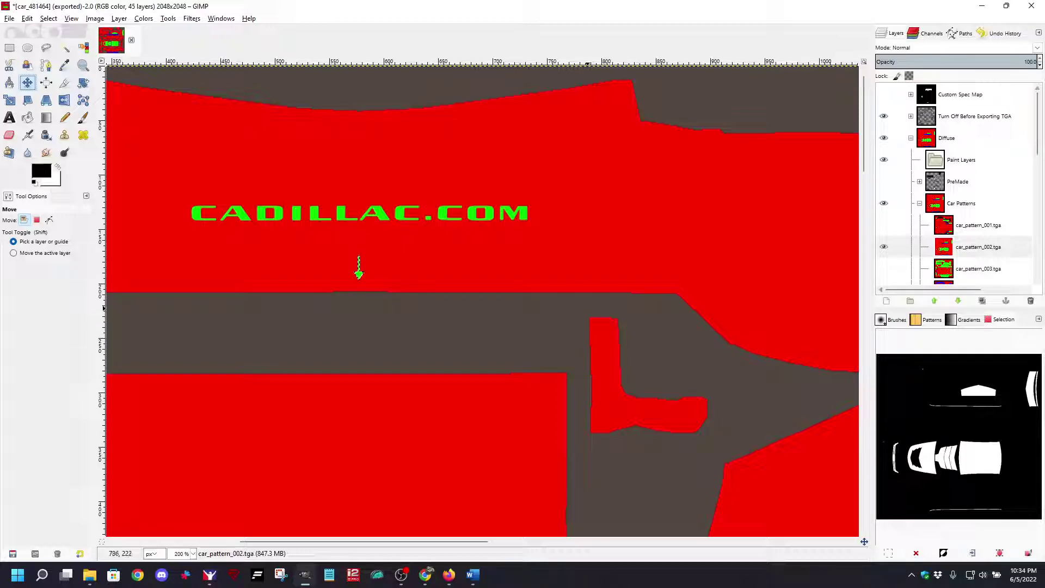
Step: Drag the Paint Layers group below PreMade, just above Car Patterns
ctrl+scroll(359, 267, down, 3)
scroll(359, 180, down, 2)
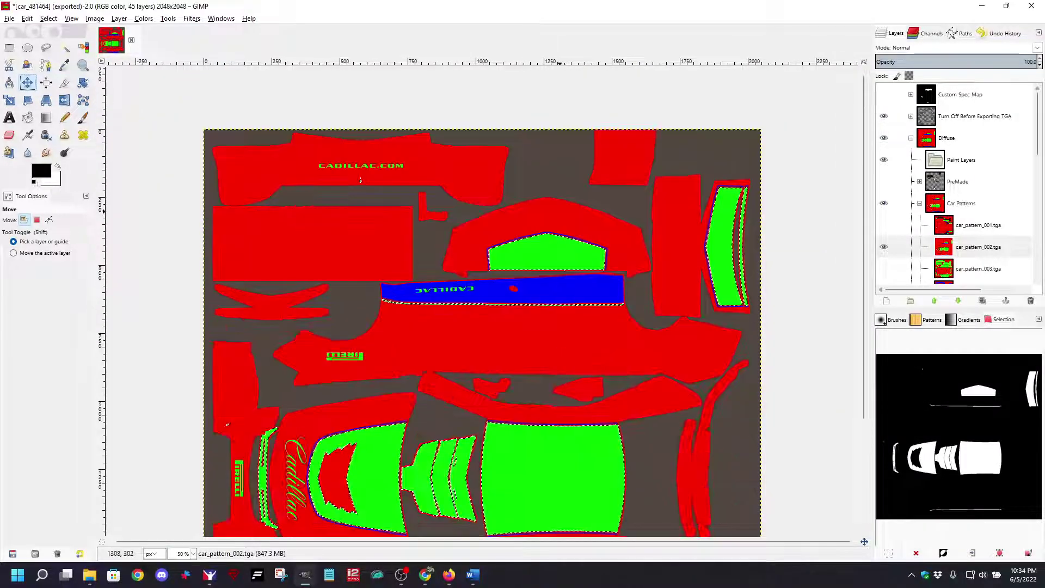
scroll(360, 180, down, 3)
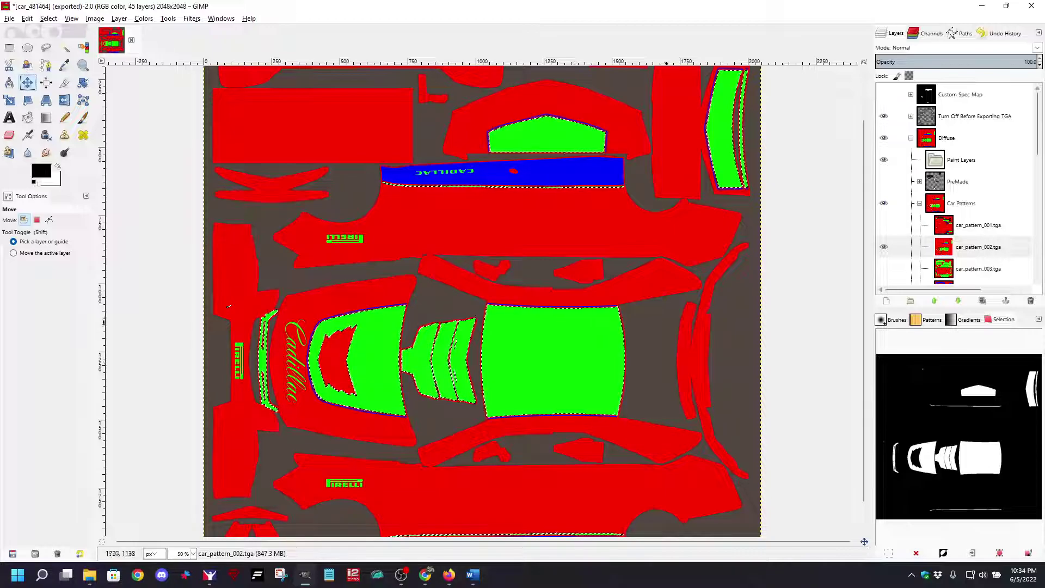
click(961, 160)
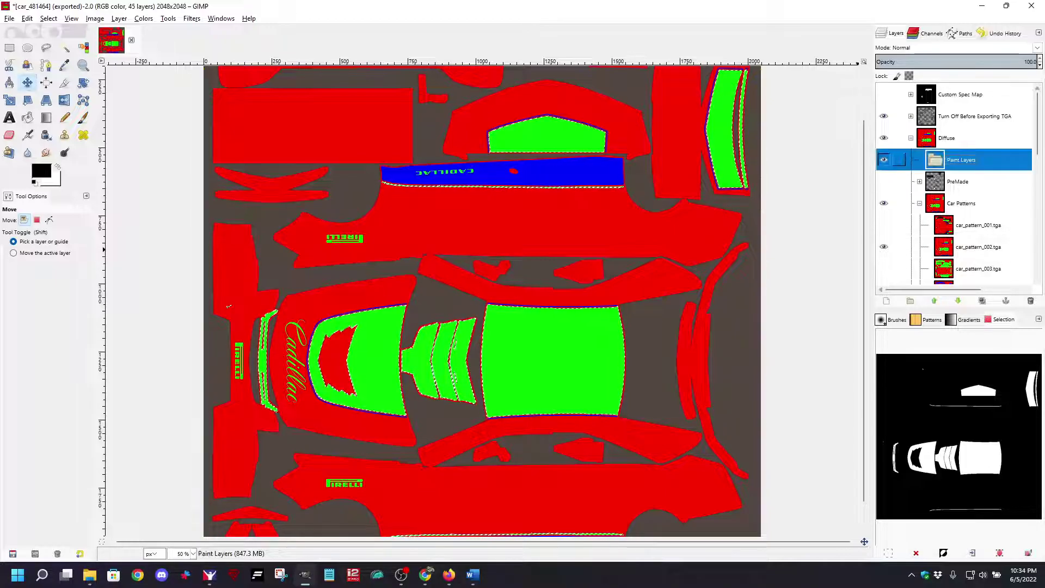
mouse_move(961, 160)
mouse_down()
mouse_move(957, 214)
mouse_move(959, 202)
mouse_up()
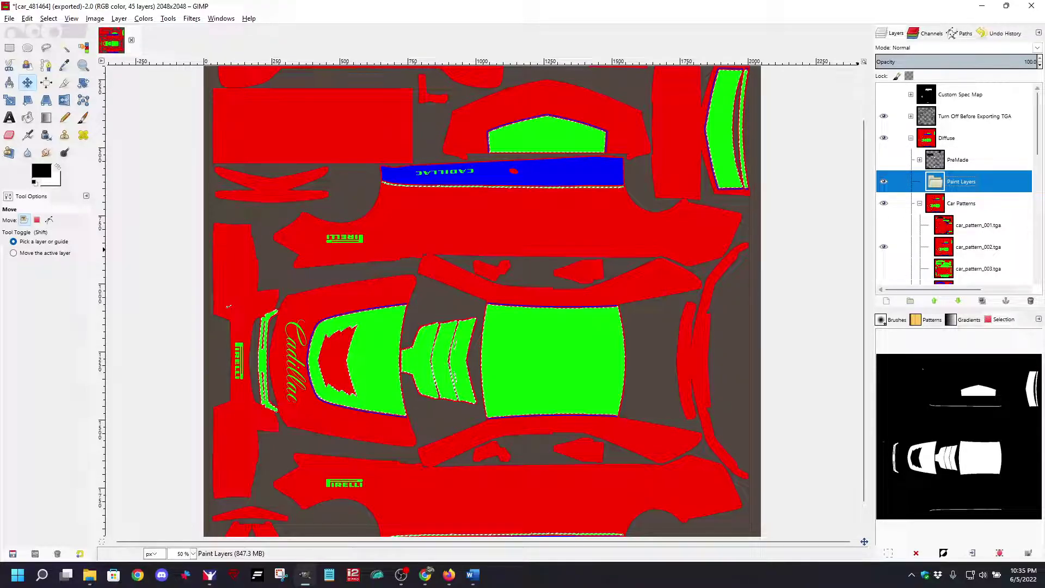
Step: Add a transparent Top Stripe layer in Paint Layers and set the foreground colour to ffffff
click(887, 301)
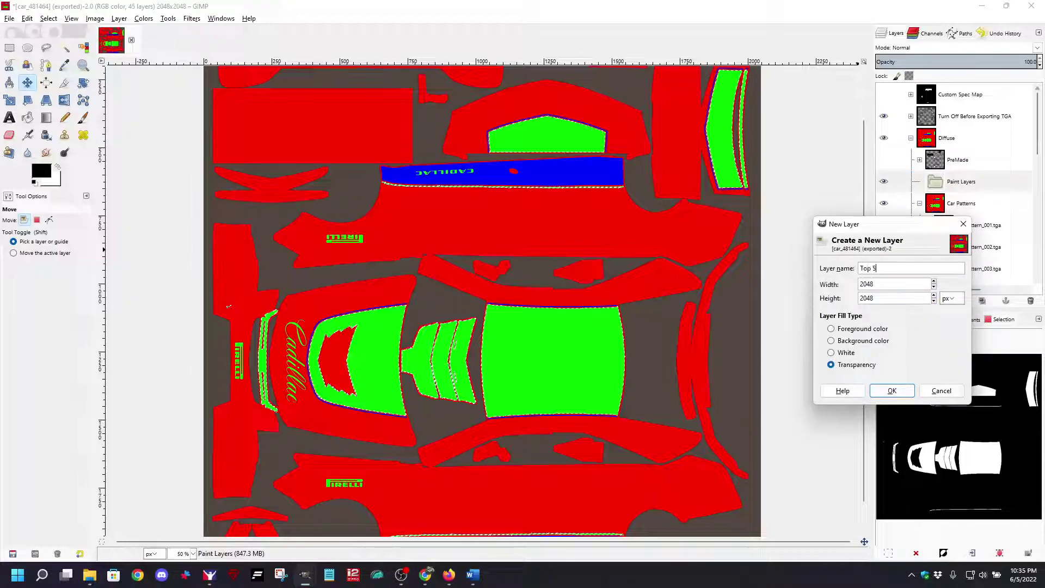
key(Return)
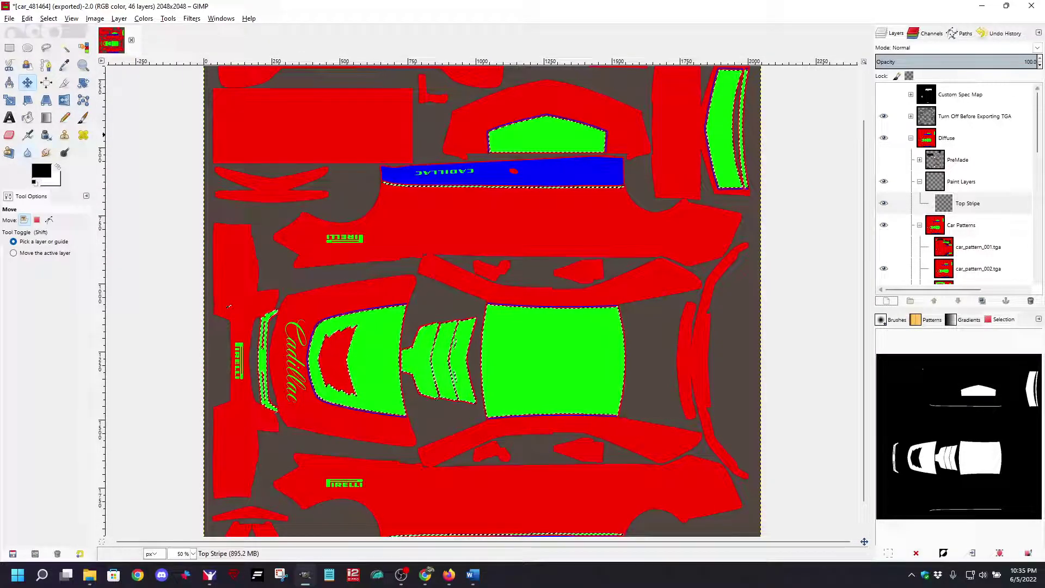
click(41, 171)
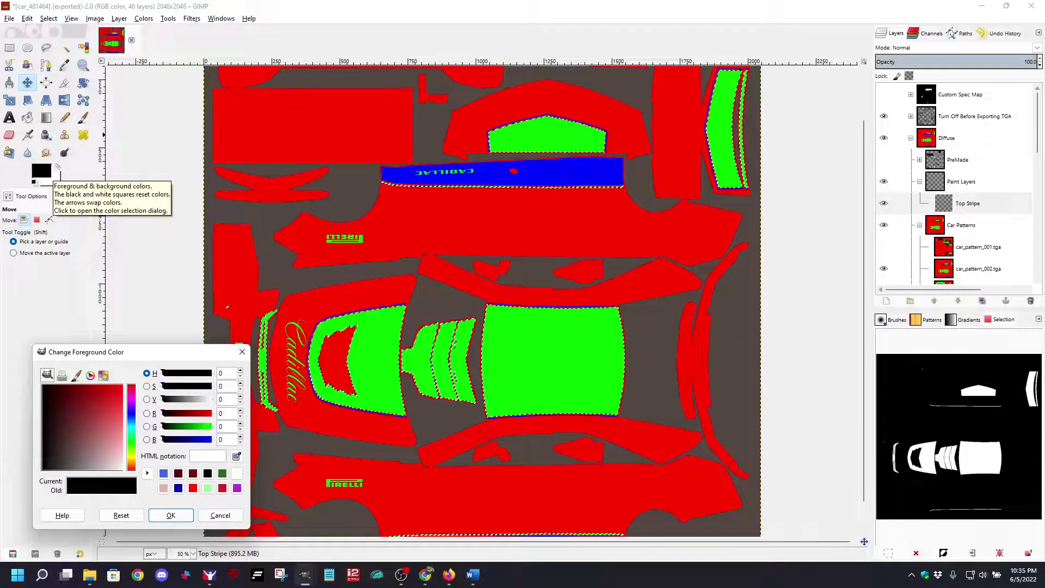
drag(86, 429, 123, 471)
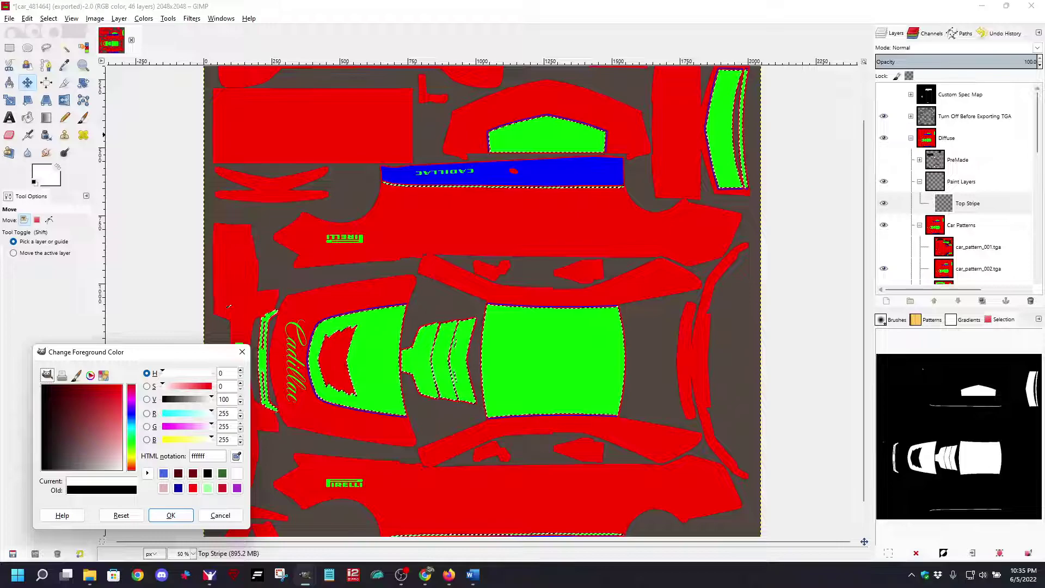
drag(122, 471, 73, 438)
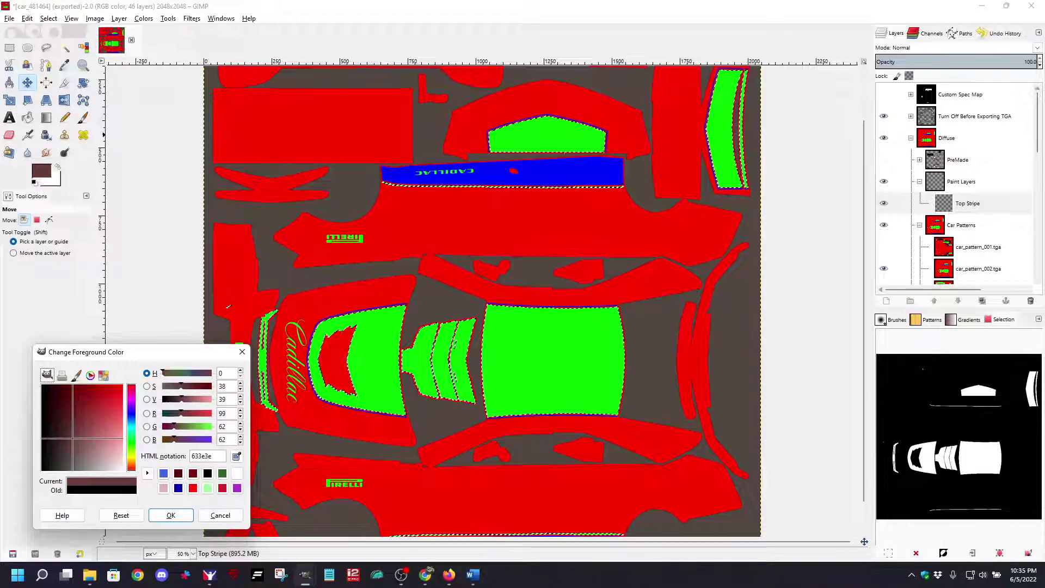
key(shift+Tab)
text(ffffff)
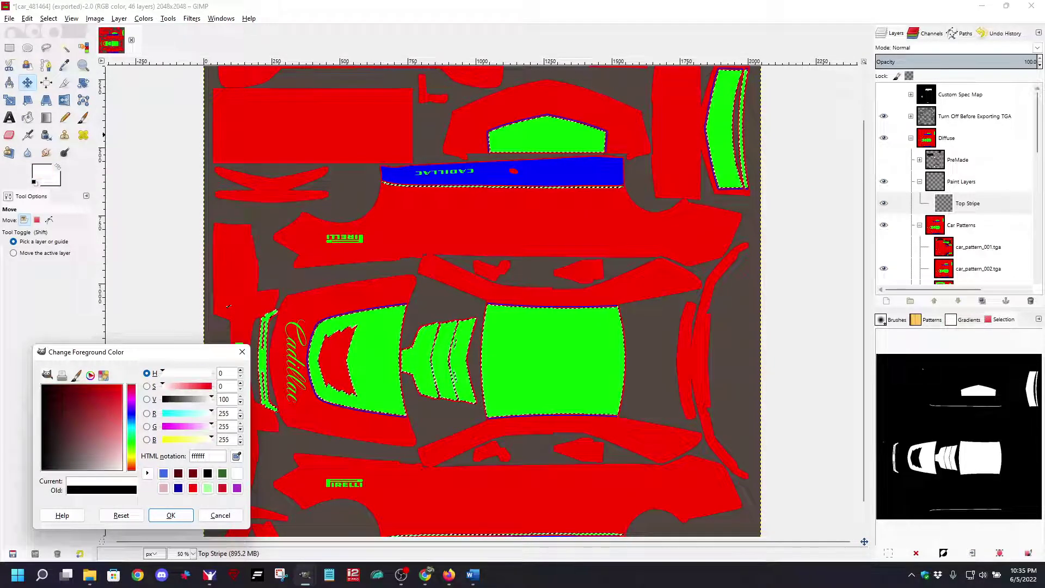
click(170, 515)
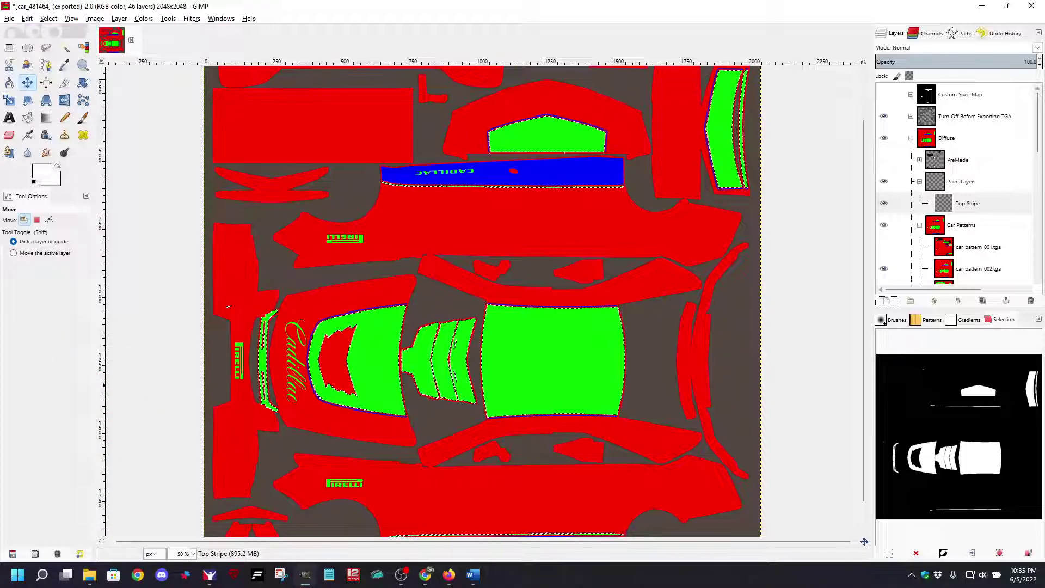
Step: Bucket-fill the whole selection white on Top Stripe, leaving the Pirelli and Cadillac logos green
key(shift+b)
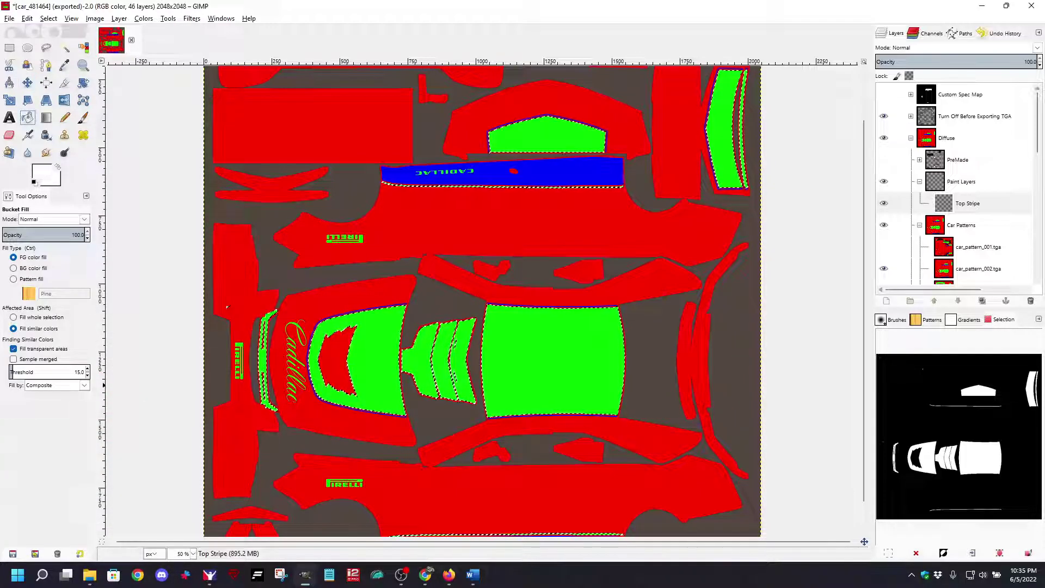
click(514, 353)
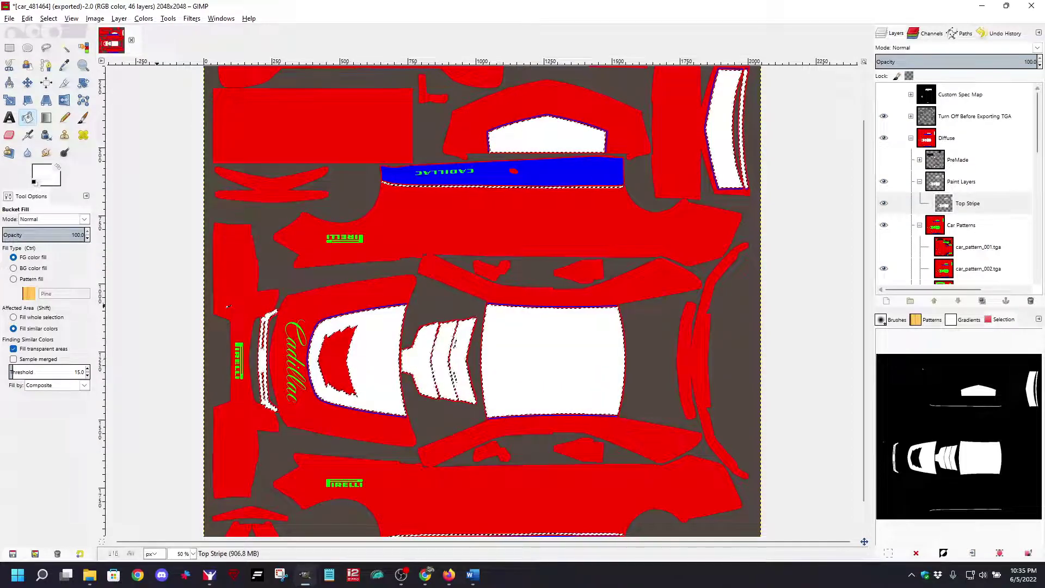
key(shift)
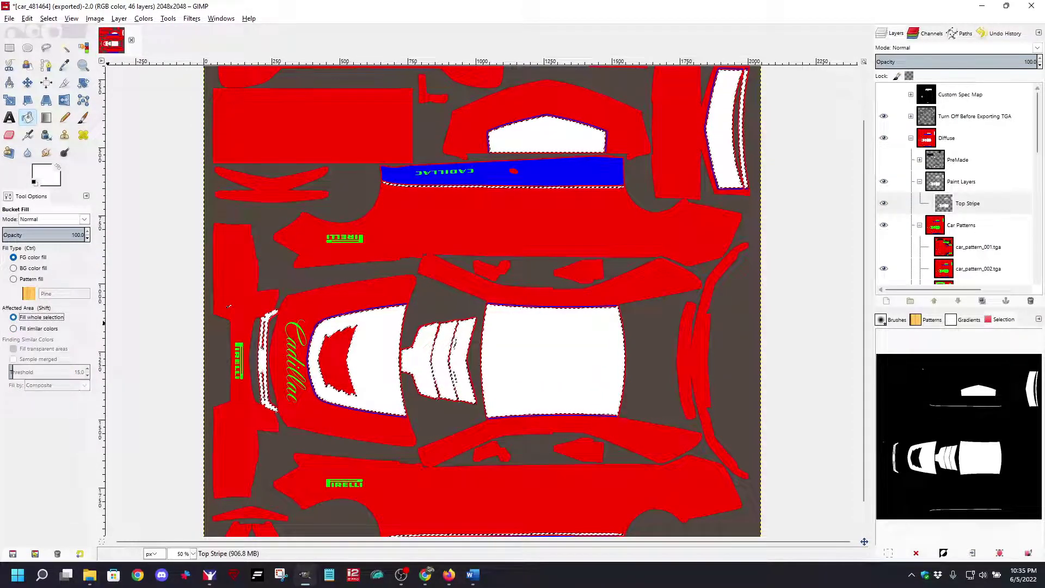
click(377, 353)
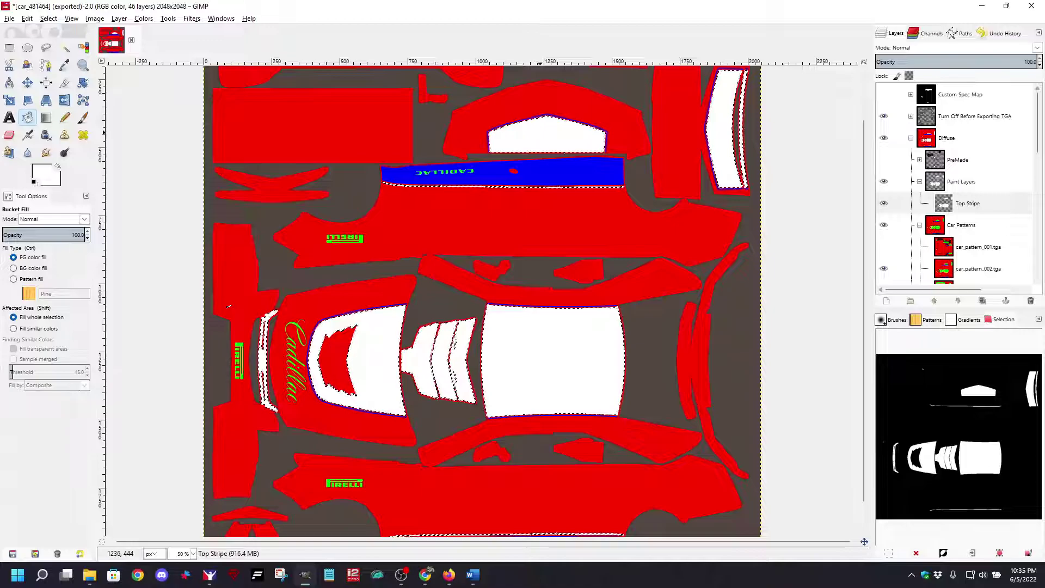
scroll(541, 188, up, 3)
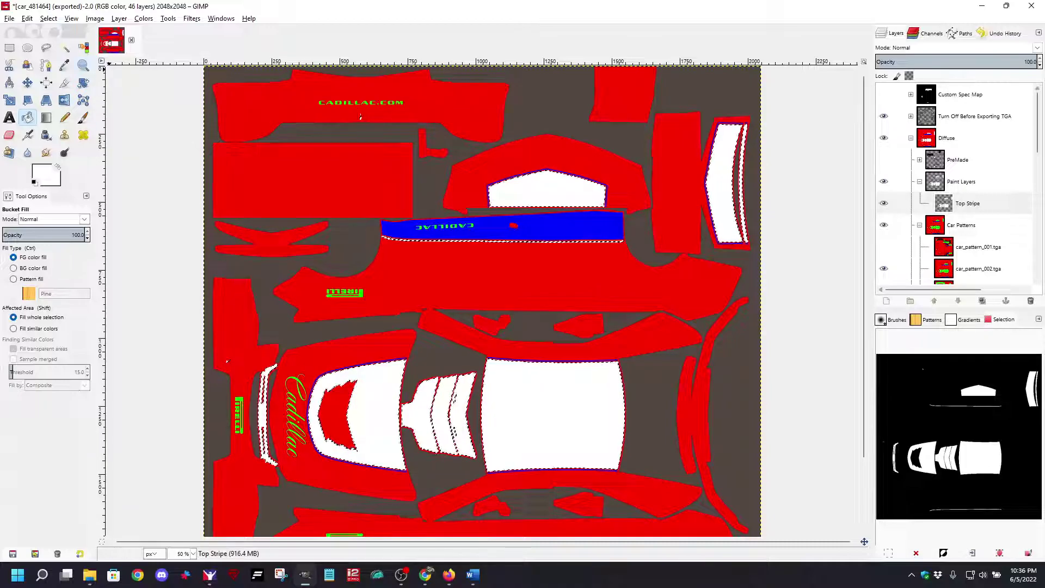
Step: Re-export to car_481464.tga and rotate the car in iRacing's viewer to check the white hood and roof
key(alt+f)
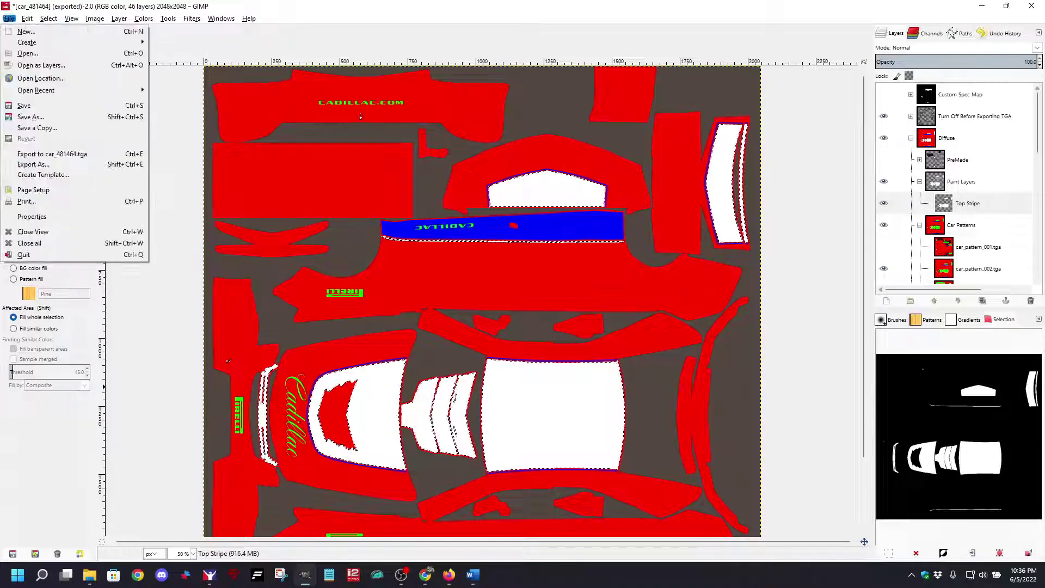
key(Up)
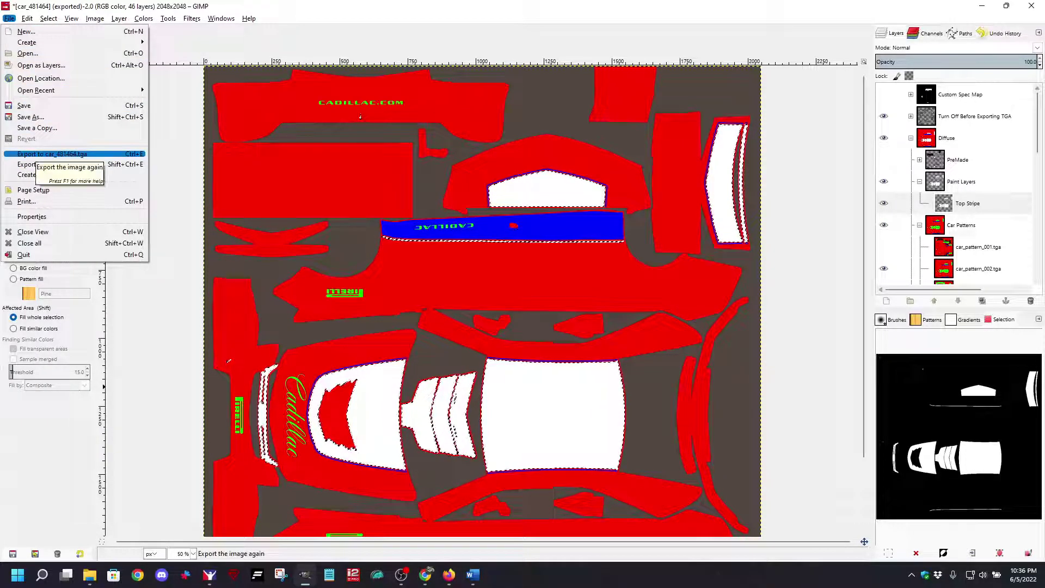
key(Return)
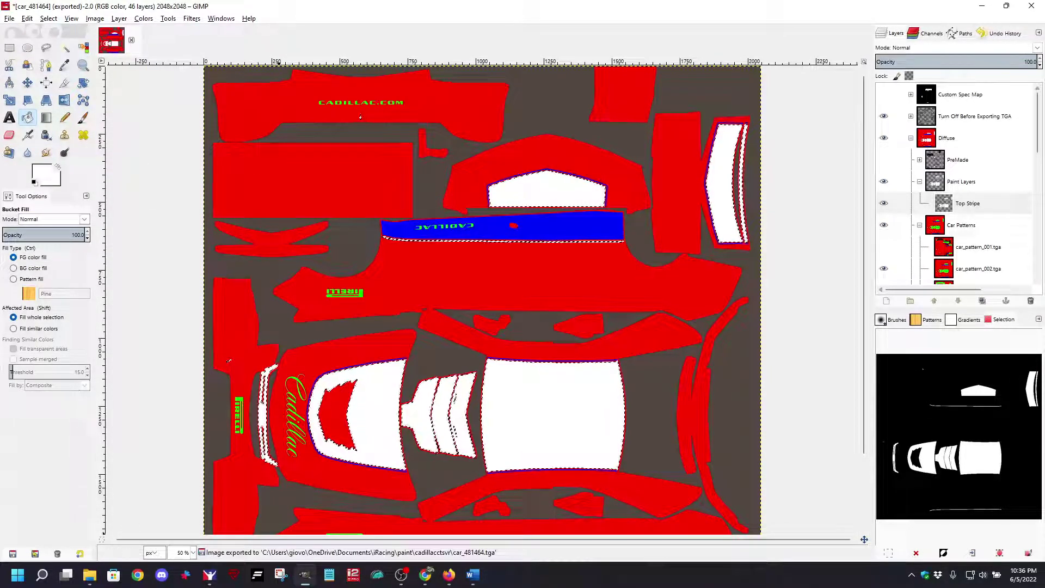
click(210, 575)
drag(469, 364, 552, 430)
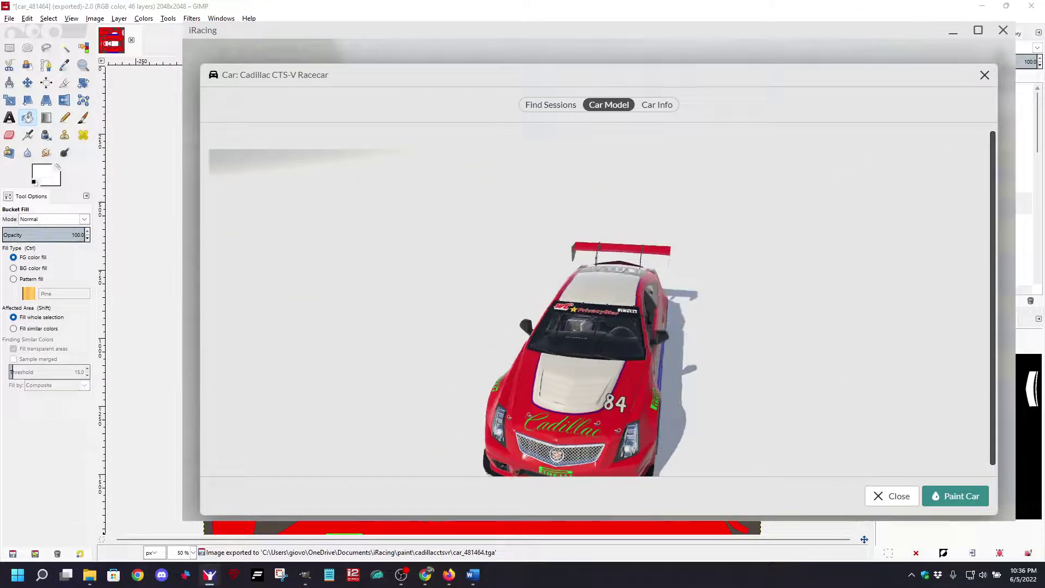
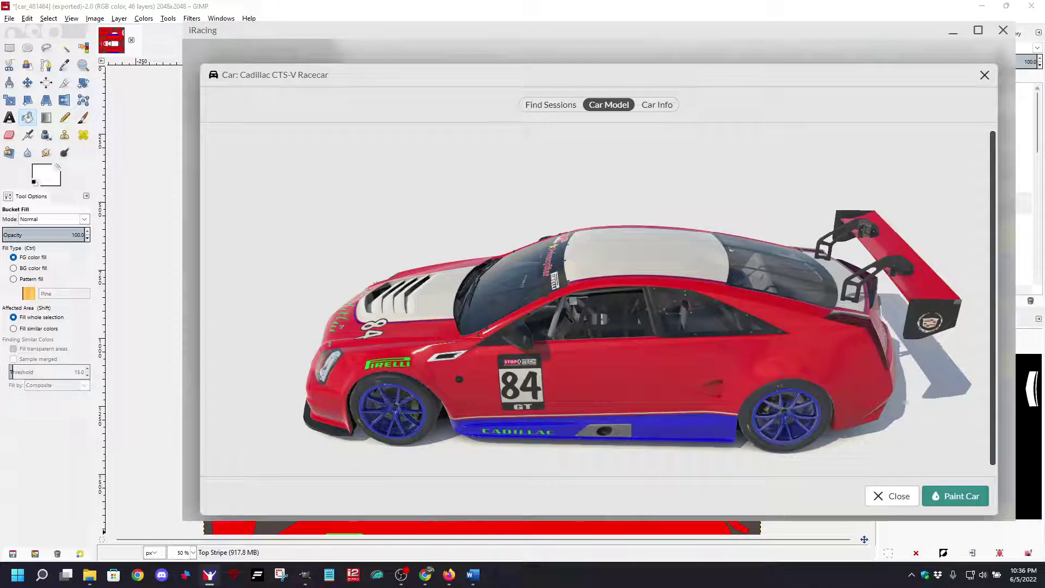
Step: Back in GIMP, deselect all, hide Top Stripe, and make car_pattern_002.tga the active layer
key(alt+Tab)
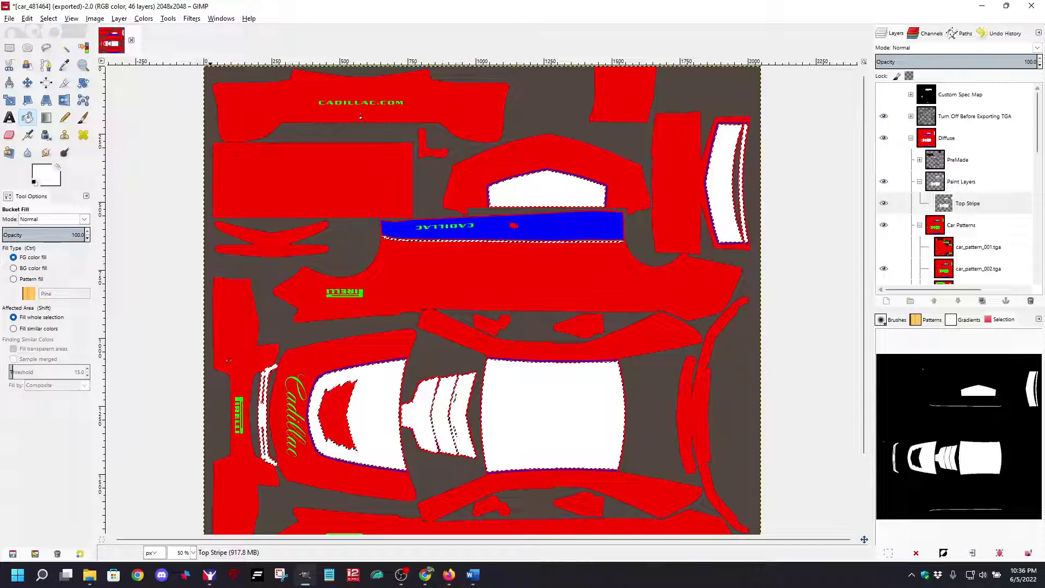
key(alt+s)
key(Down)
key(Down)
key(Return)
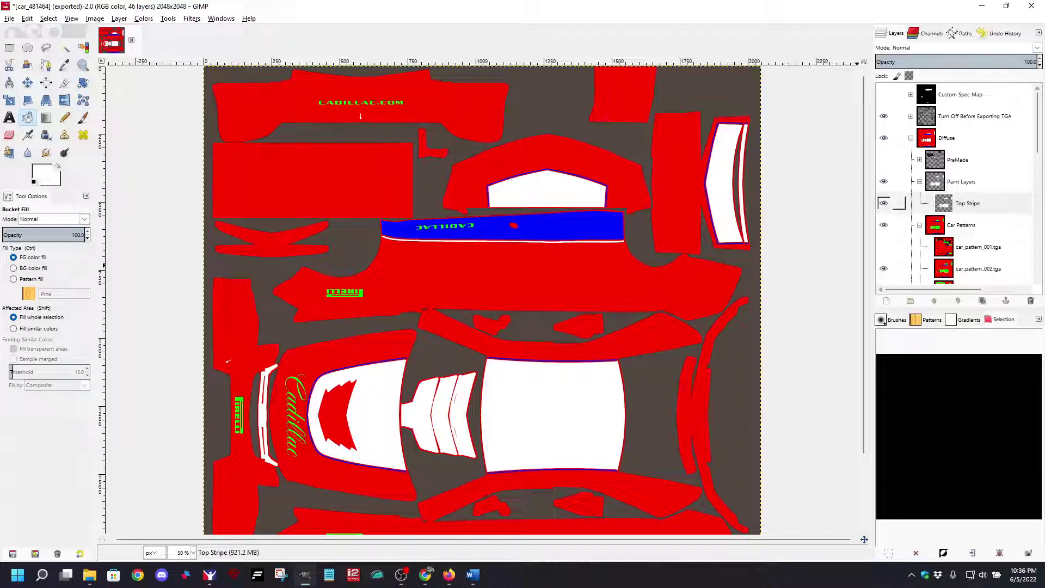
click(884, 203)
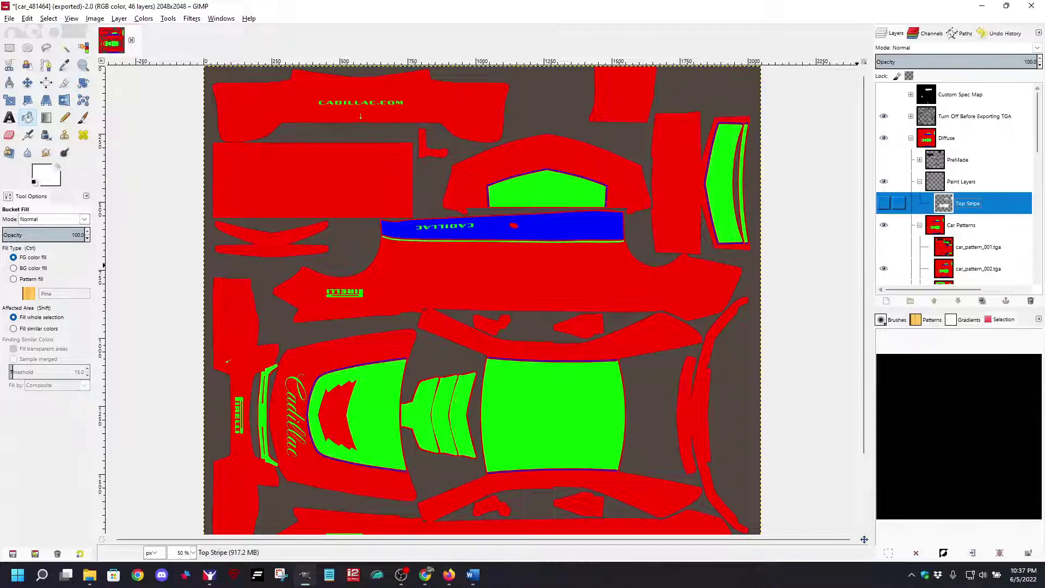
scroll(893, 213, down, 3)
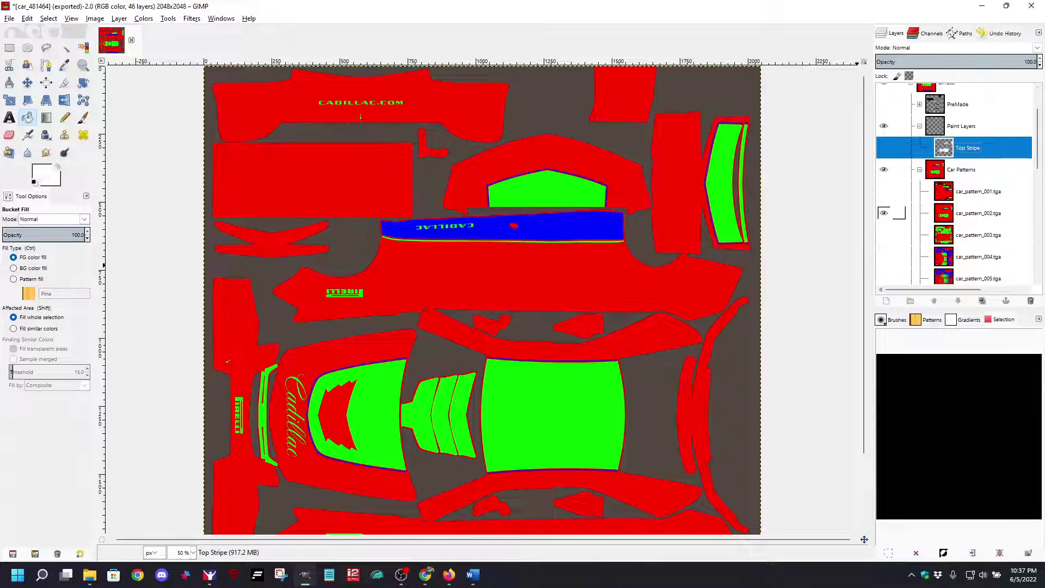
click(884, 213)
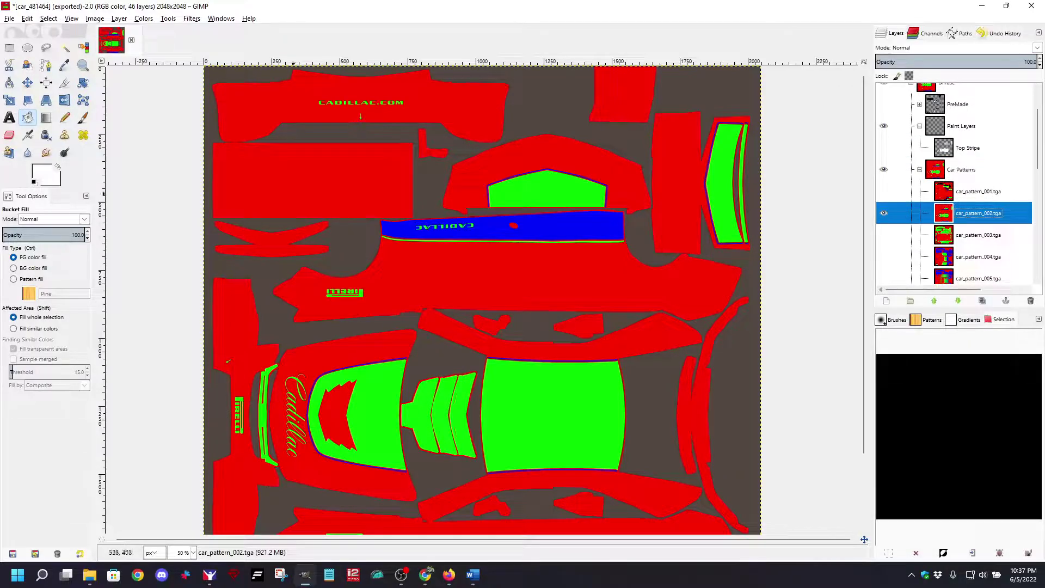
Step: Select the blue stripe and green areas by colour, then zoom in on the Cadillac banner
key(shift+o)
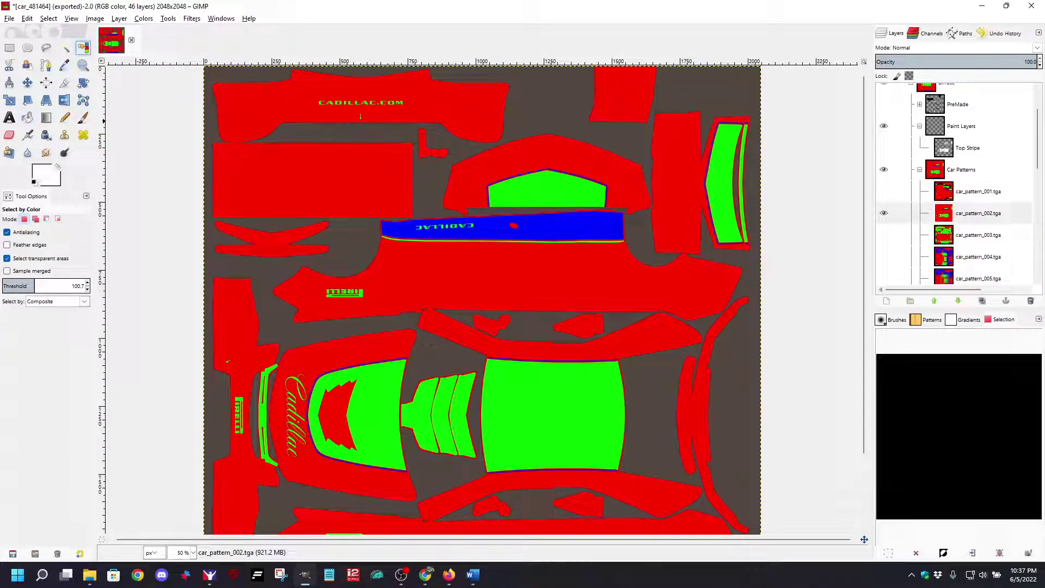
click(545, 232)
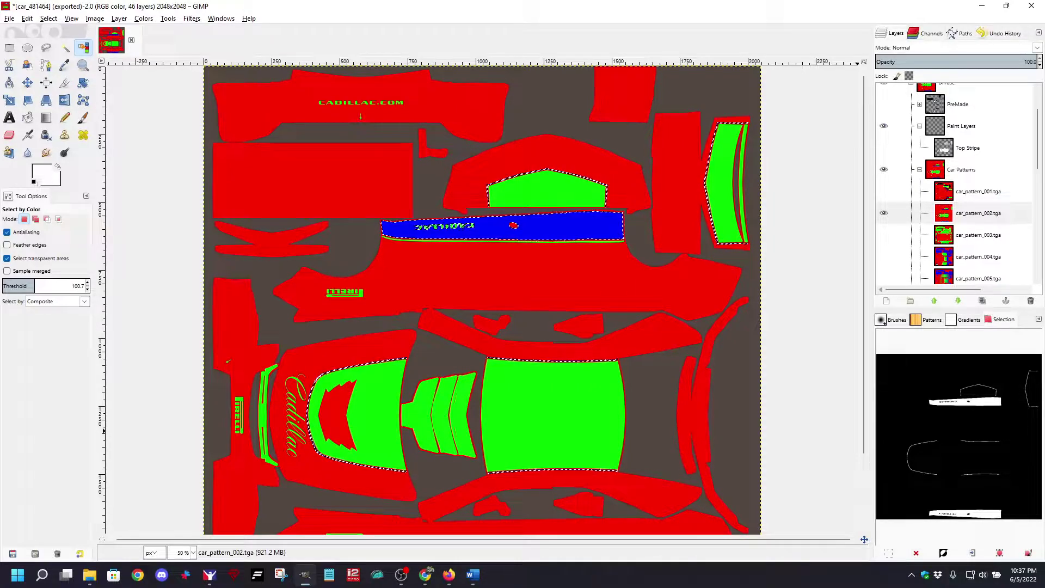
scroll(454, 223, up, 1)
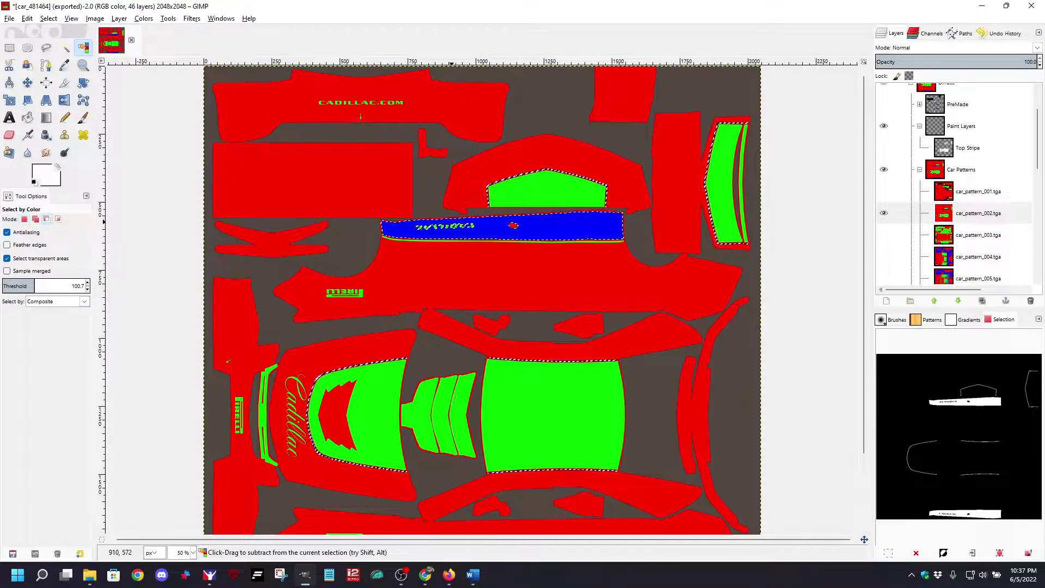
key(ctrl)
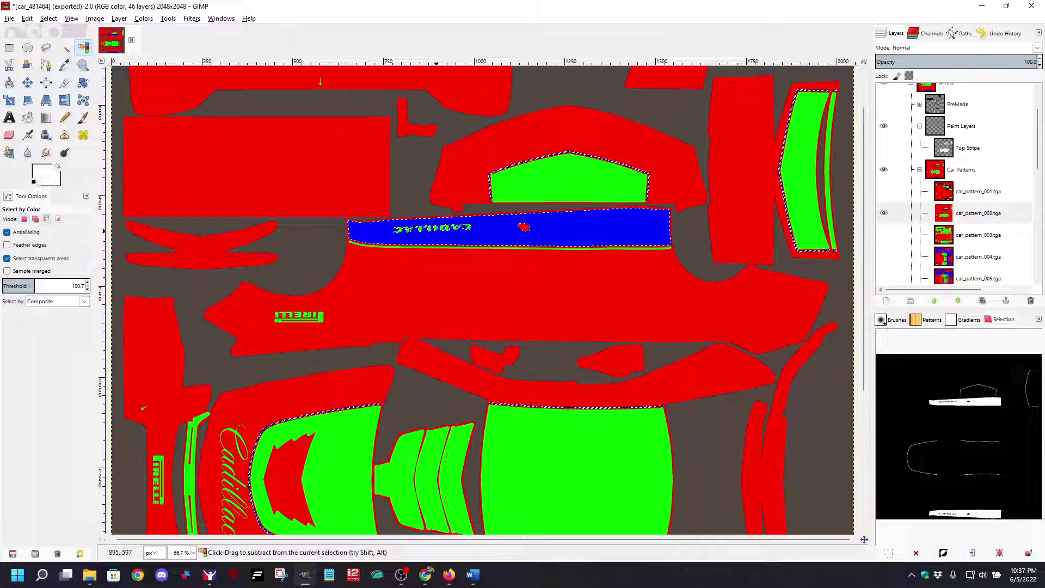
key(ctrl)
scroll(437, 282, up, 4)
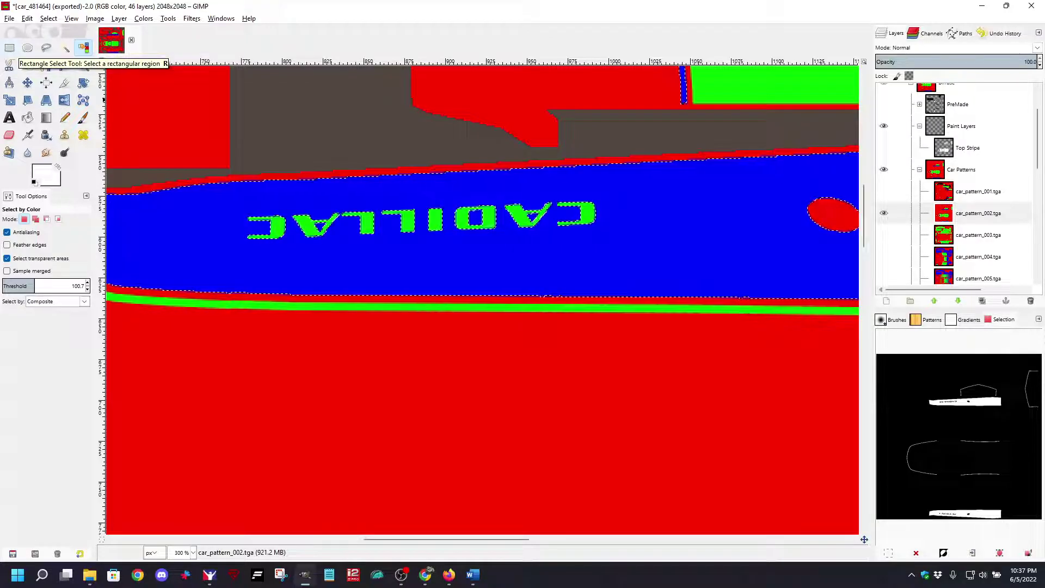
Step: Add rectangles around both CADILLAC letterings to the selection in Add mode
click(9, 48)
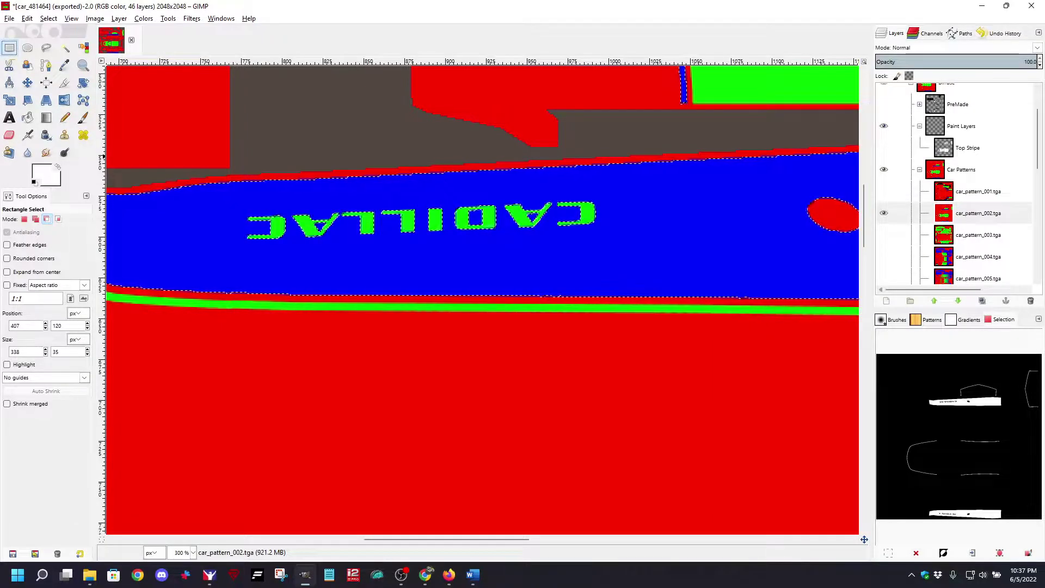
click(35, 219)
drag(233, 198, 624, 248)
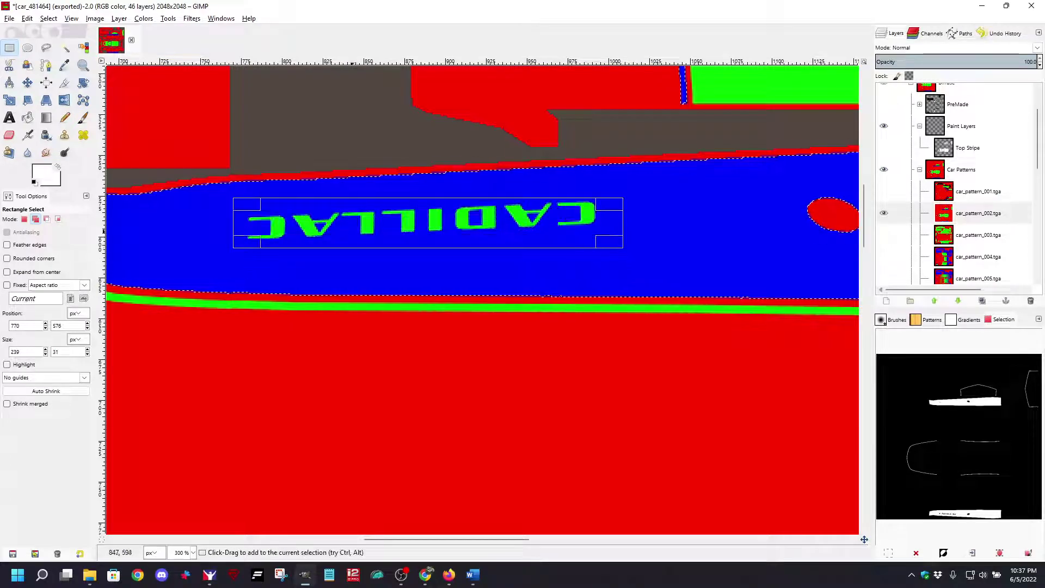
scroll(567, 264, down, 10)
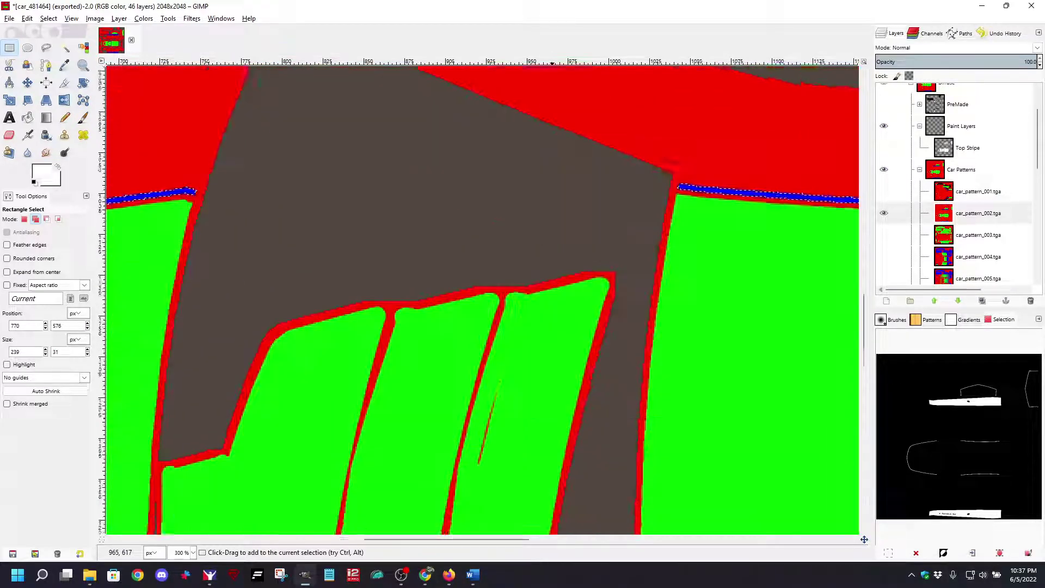
scroll(567, 264, down, 3)
key(m)
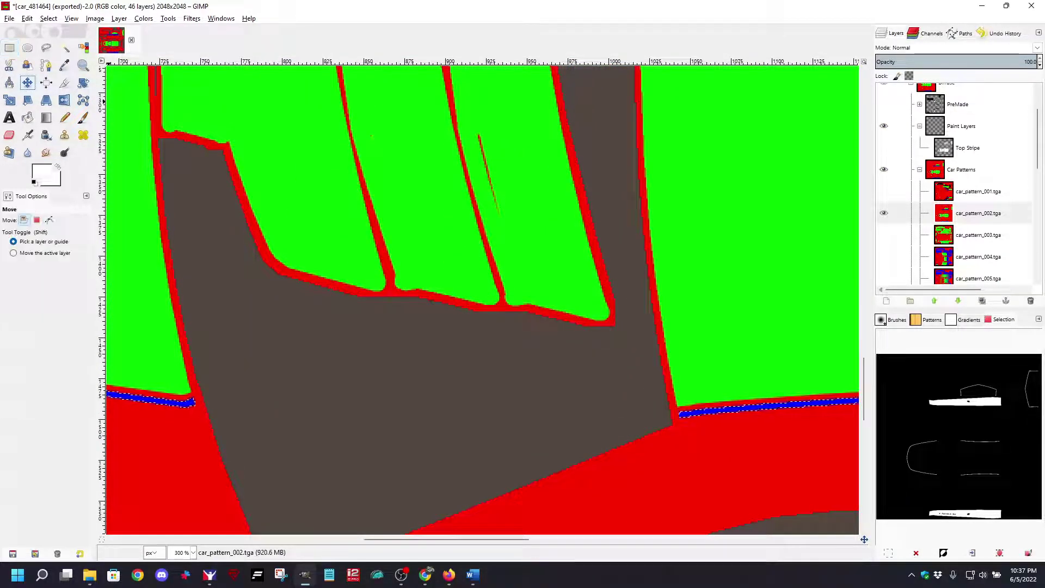
key(r)
scroll(483, 299, up, 12)
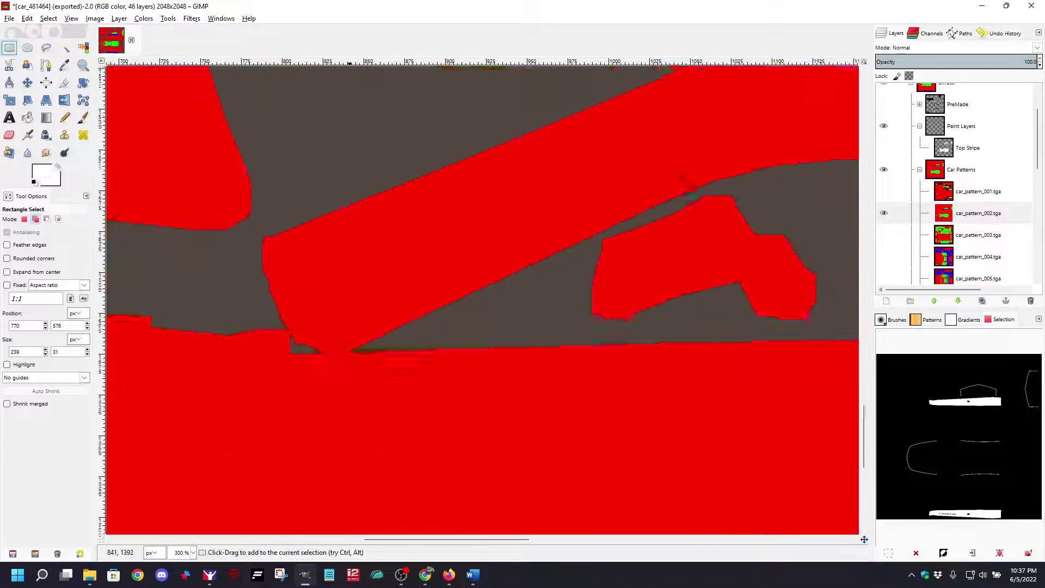
drag(226, 377, 608, 442)
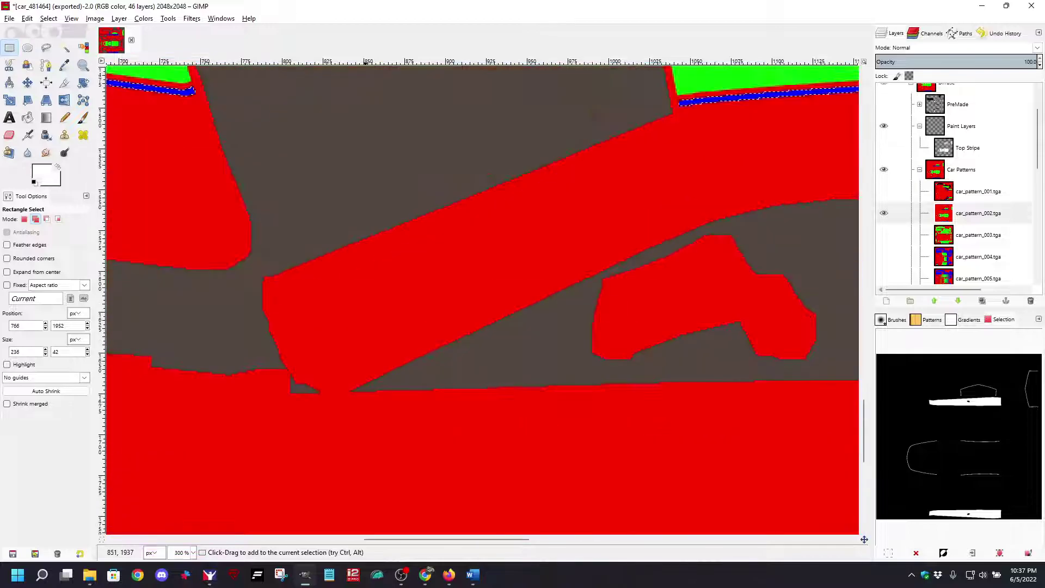
Step: Zoom out to review, deselect everything, and highlight Select by Color's Threshold value for editing
scroll(337, 343, up, 5)
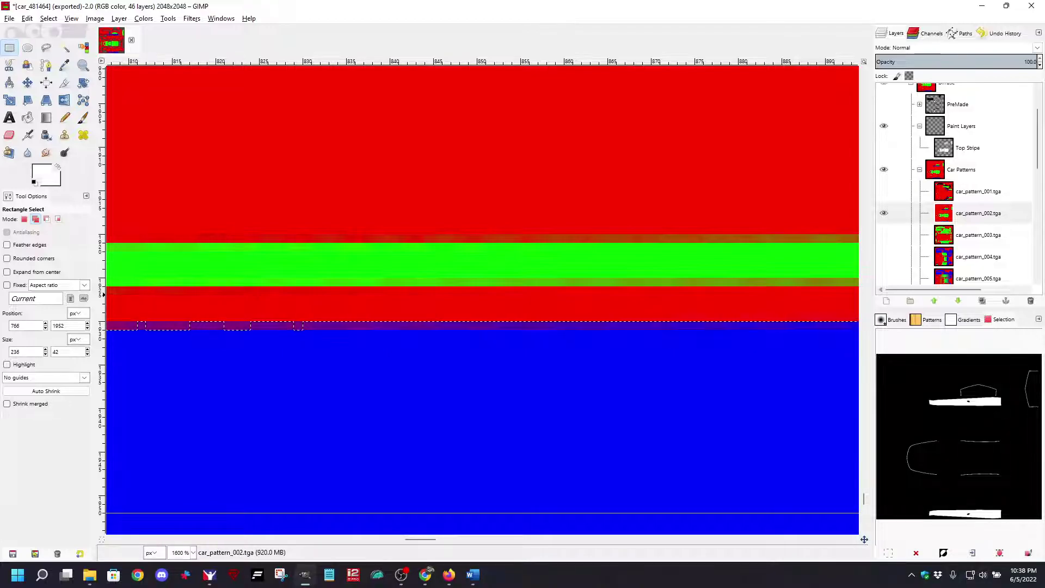
scroll(329, 265, down, 6)
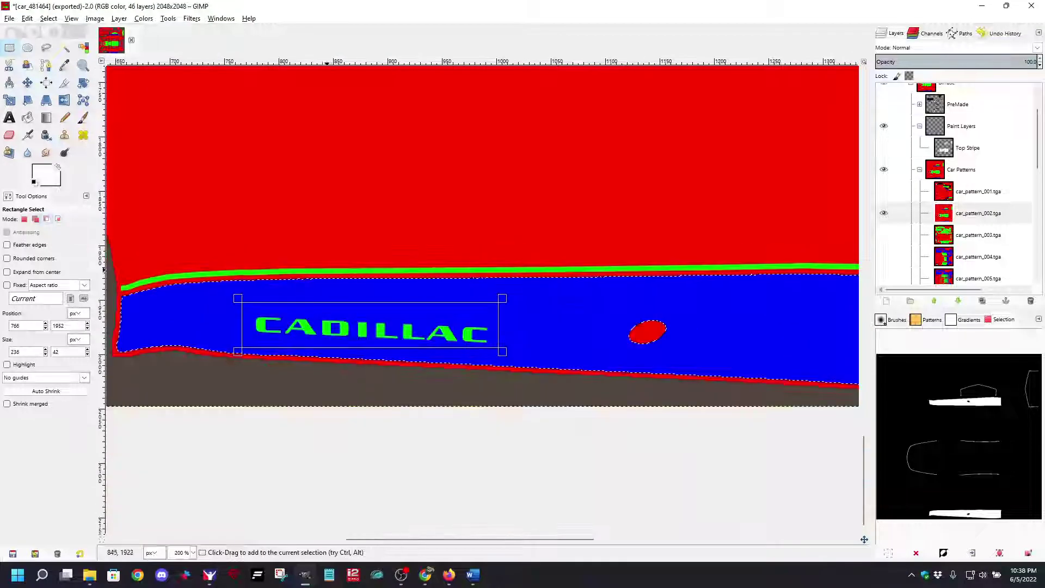
scroll(330, 265, down, 6)
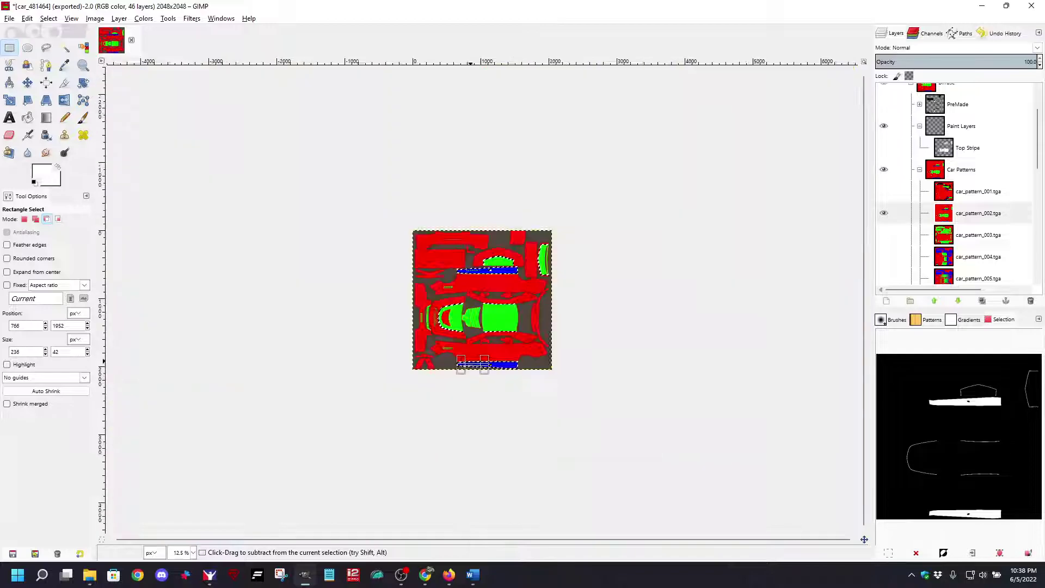
scroll(449, 284, up, 2)
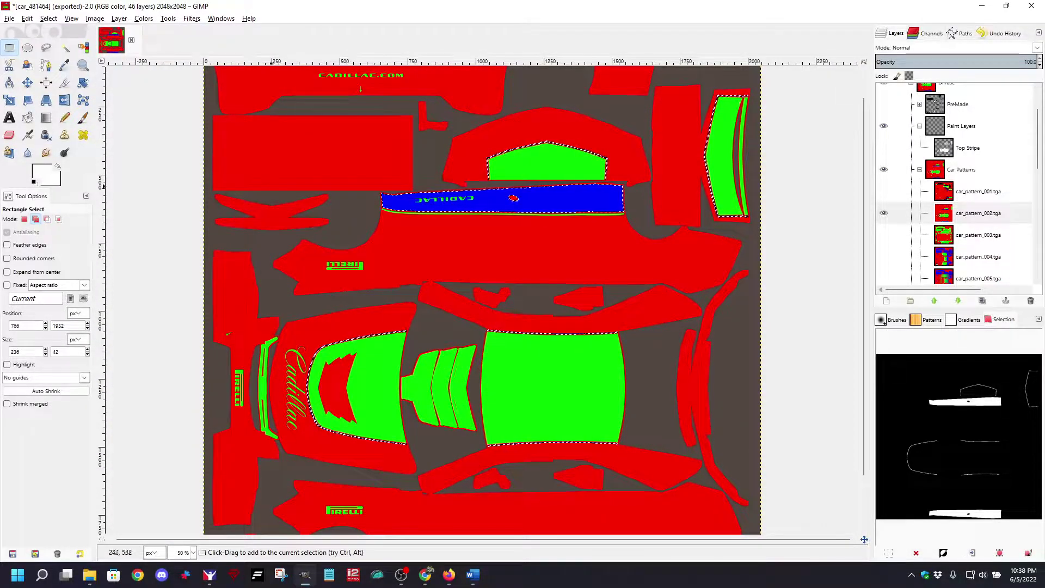
click(48, 18)
click(51, 46)
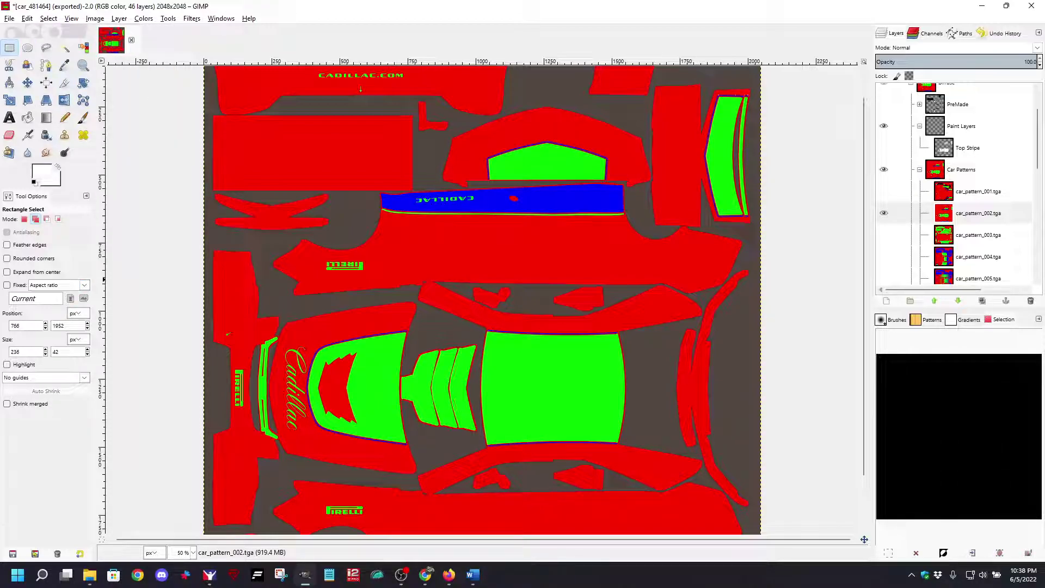
key(shift+o)
triple_click(78, 286)
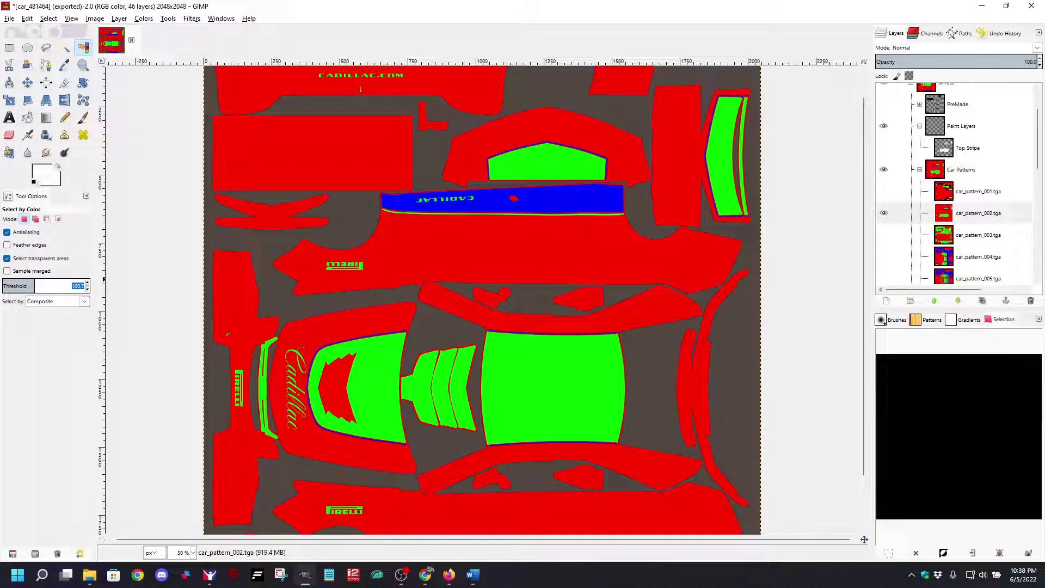
Step: Raise the colour threshold to about 149 and reselect the blue stripe and green panels
click(28, 83)
click(83, 47)
click(50, 286)
click(501, 221)
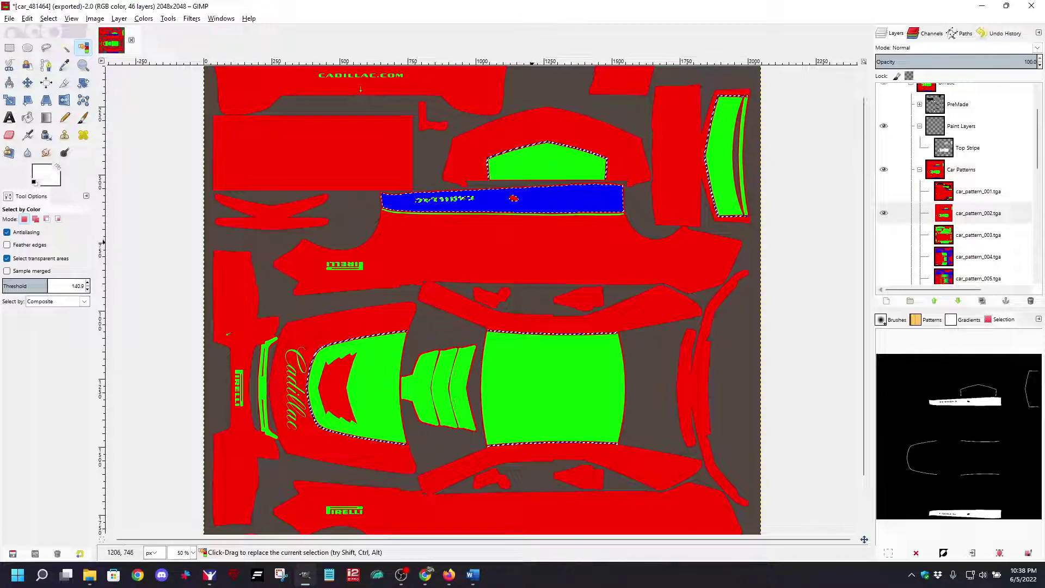
scroll(503, 238, up, 8)
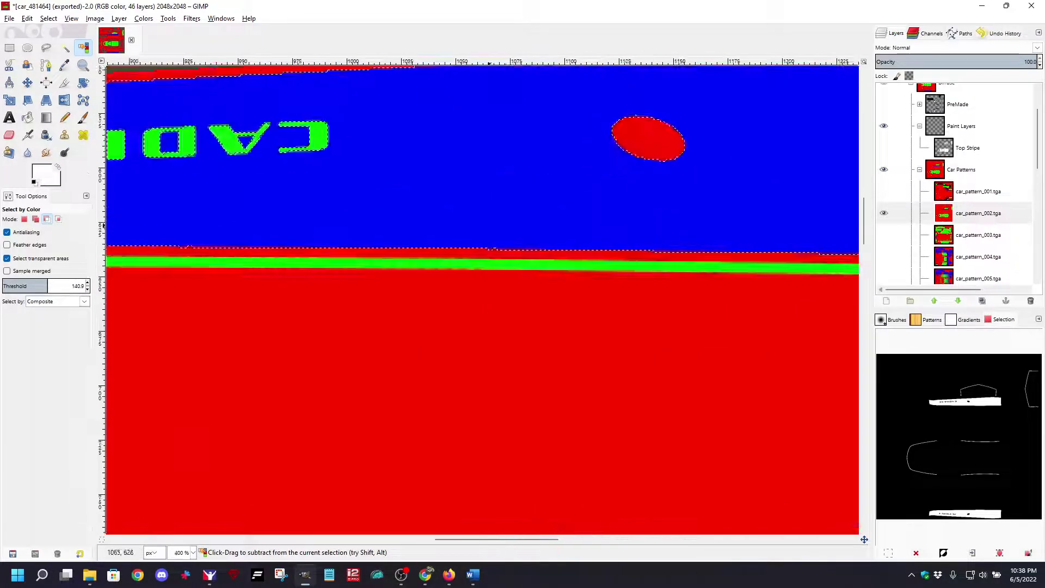
scroll(482, 235, down, 1)
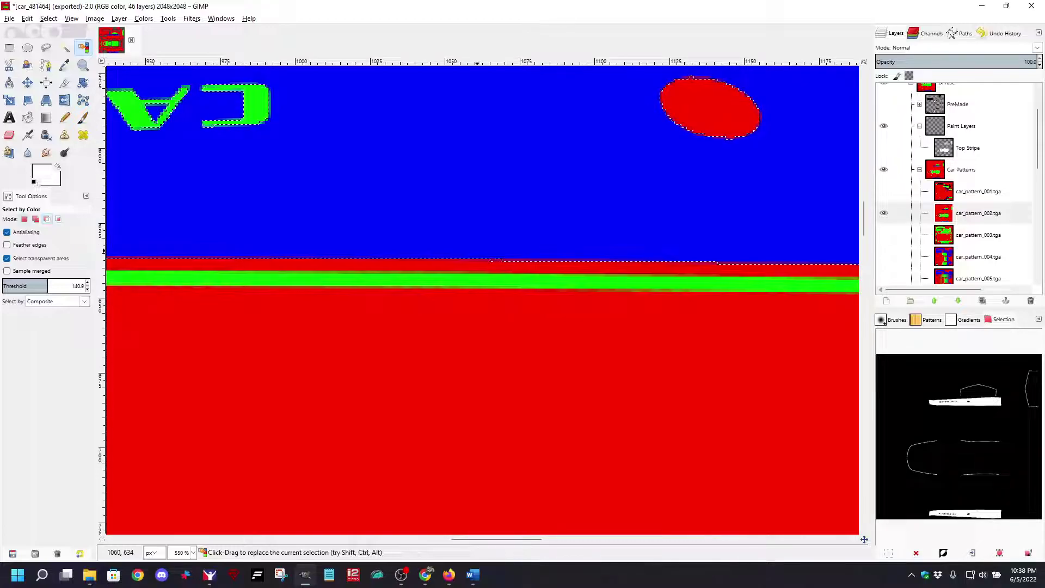
scroll(468, 240, left, 5)
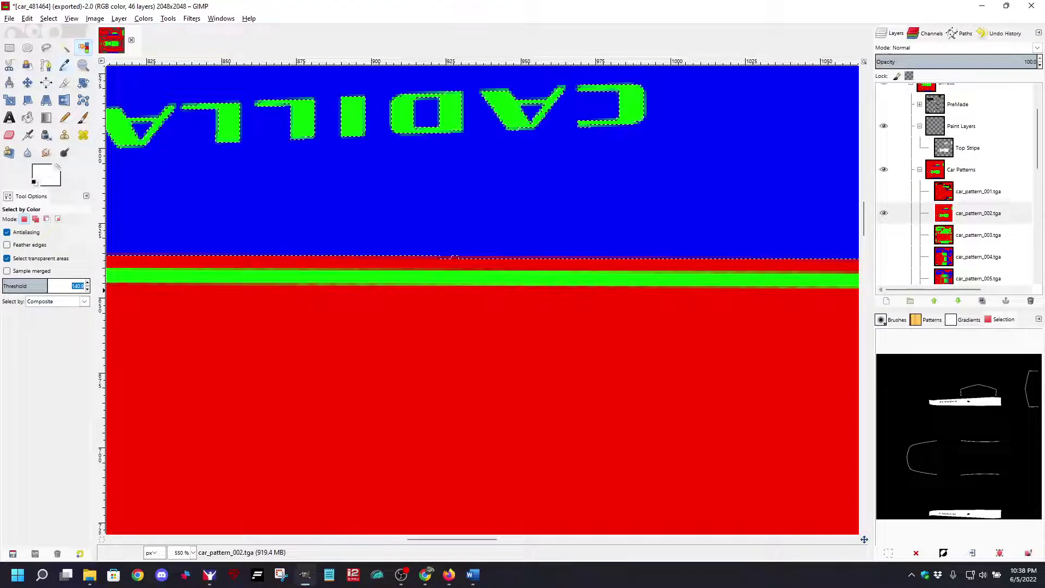
Step: Clear the selection, raise the threshold further, and reselect the blue stripe region by colour
click(49, 19)
click(60, 45)
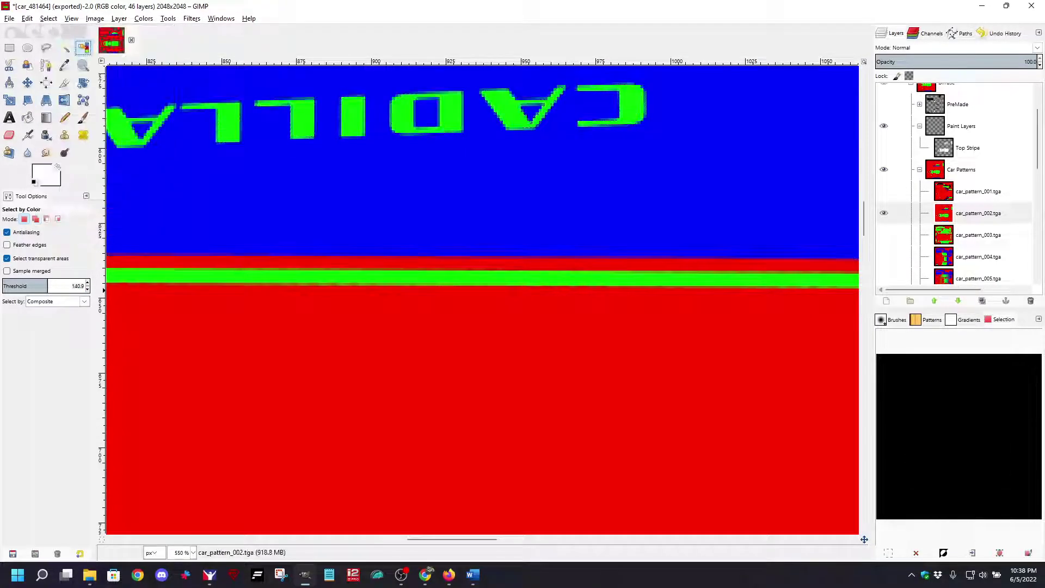
click(52, 286)
drag(55, 286, 54, 286)
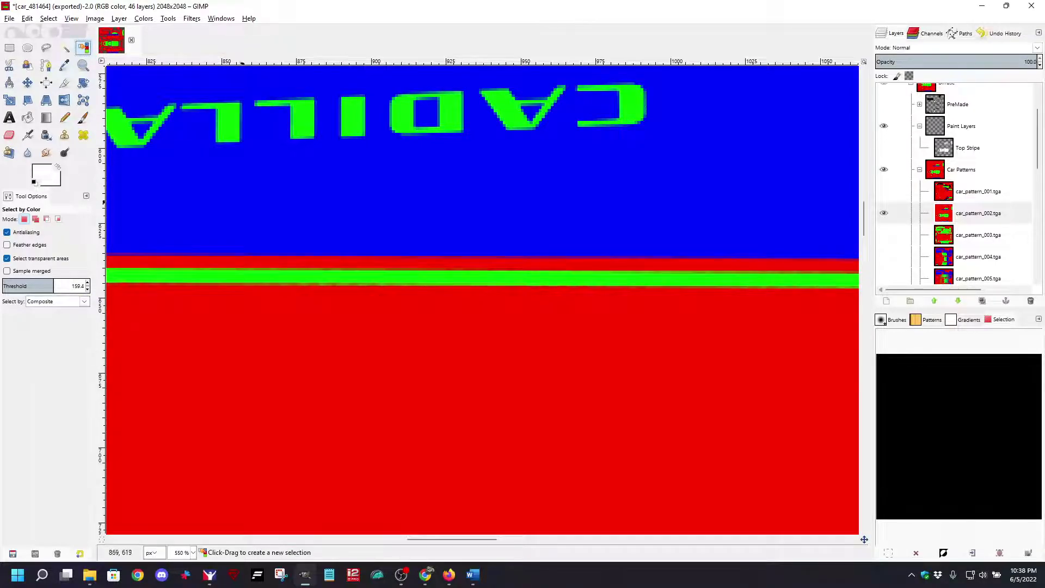
click(306, 205)
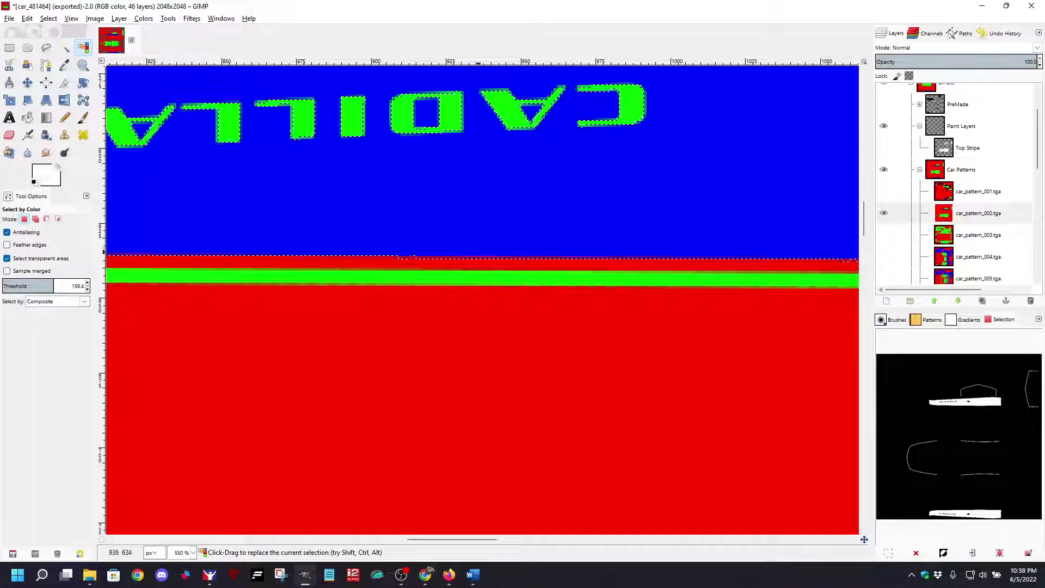
scroll(482, 299, left, 3)
scroll(355, 299, up, 2)
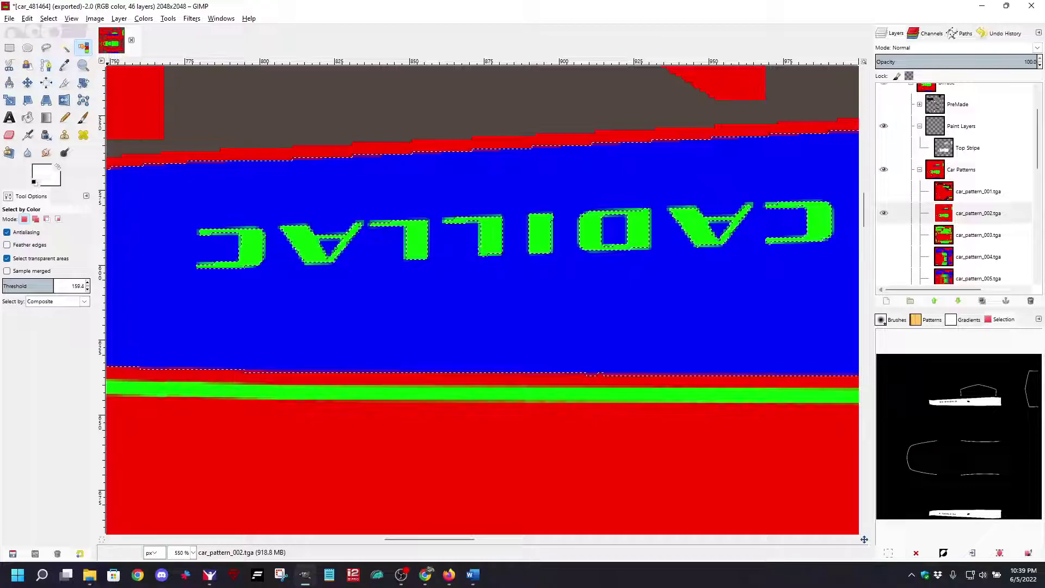
Step: Add rectangles around the CADILLAC lettering areas to the colour selection
key(r)
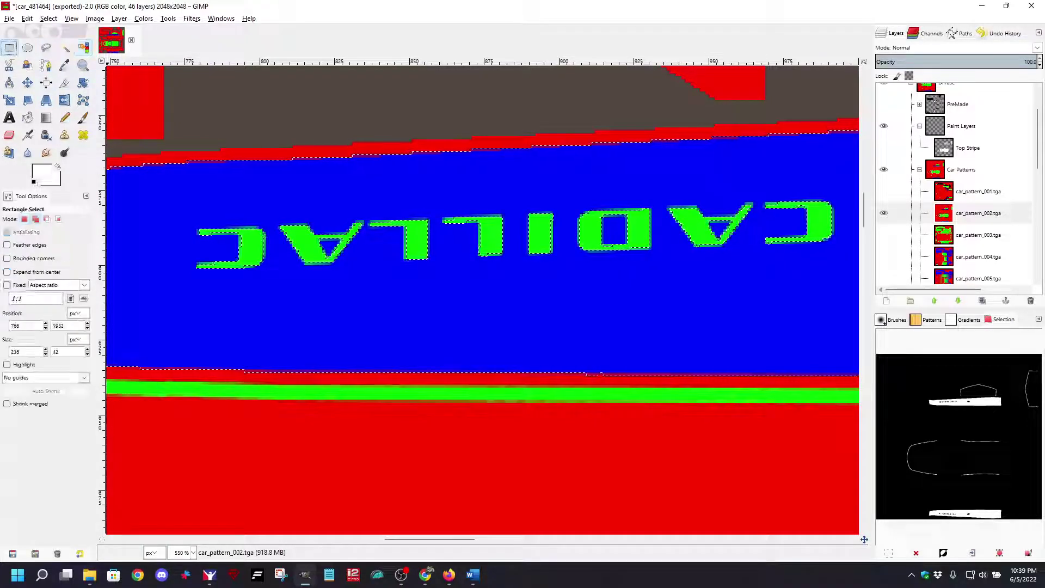
drag(161, 182, 843, 280)
scroll(842, 279, down, 15)
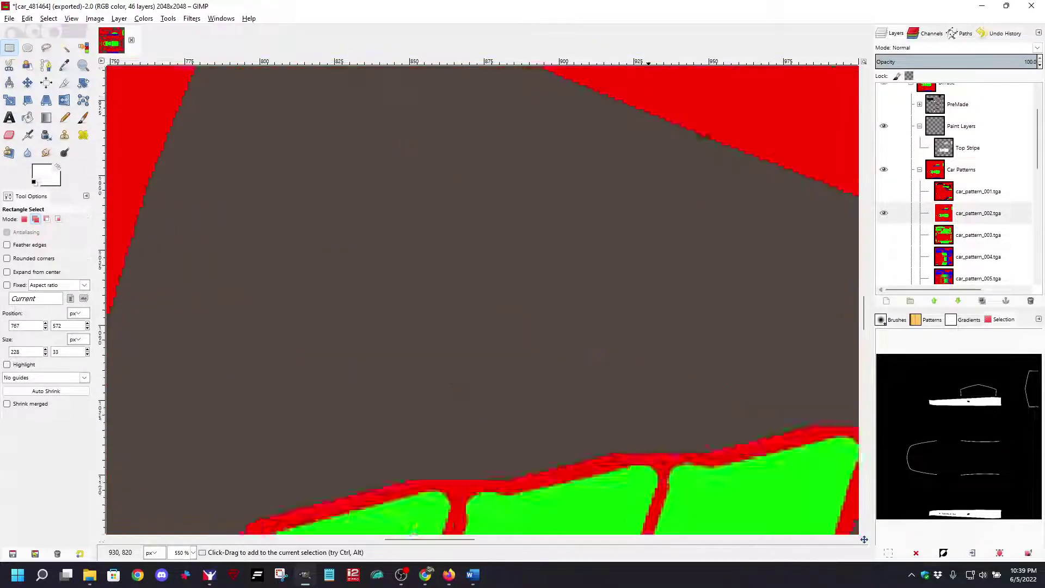
scroll(482, 298, up, 15)
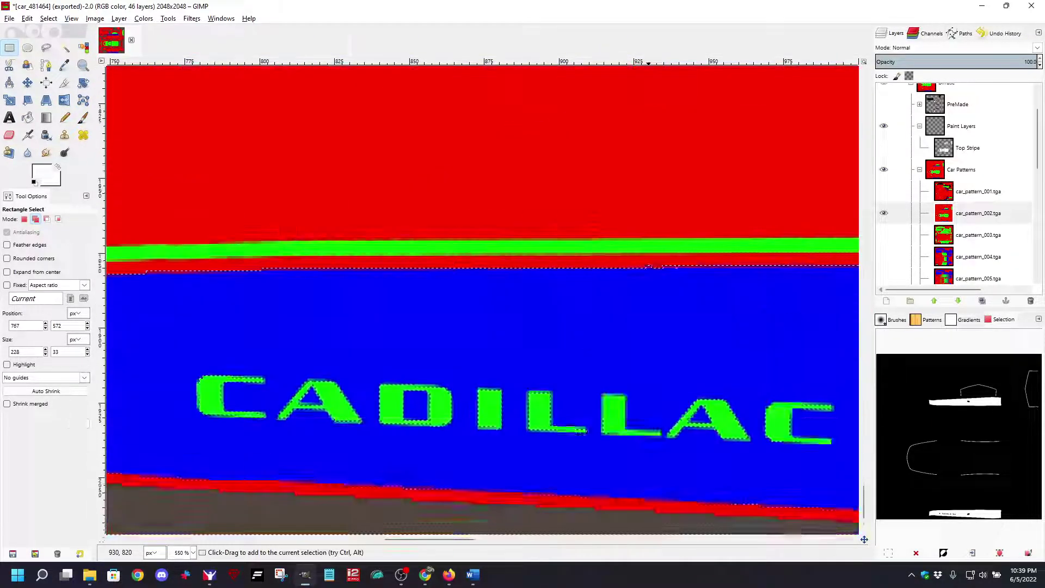
drag(157, 256, 843, 385)
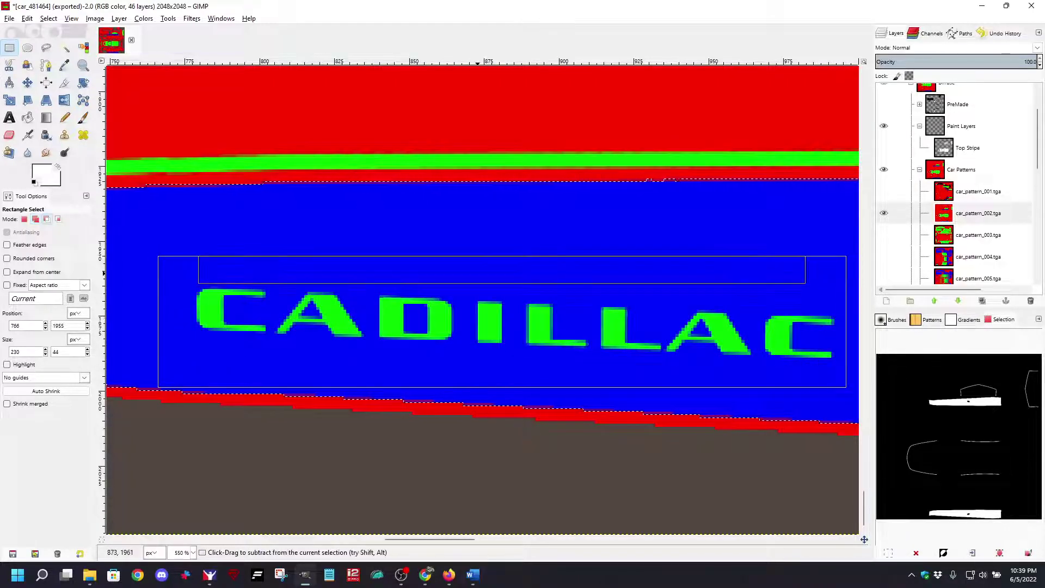
scroll(476, 270, down, 3)
scroll(516, 533, down, 3)
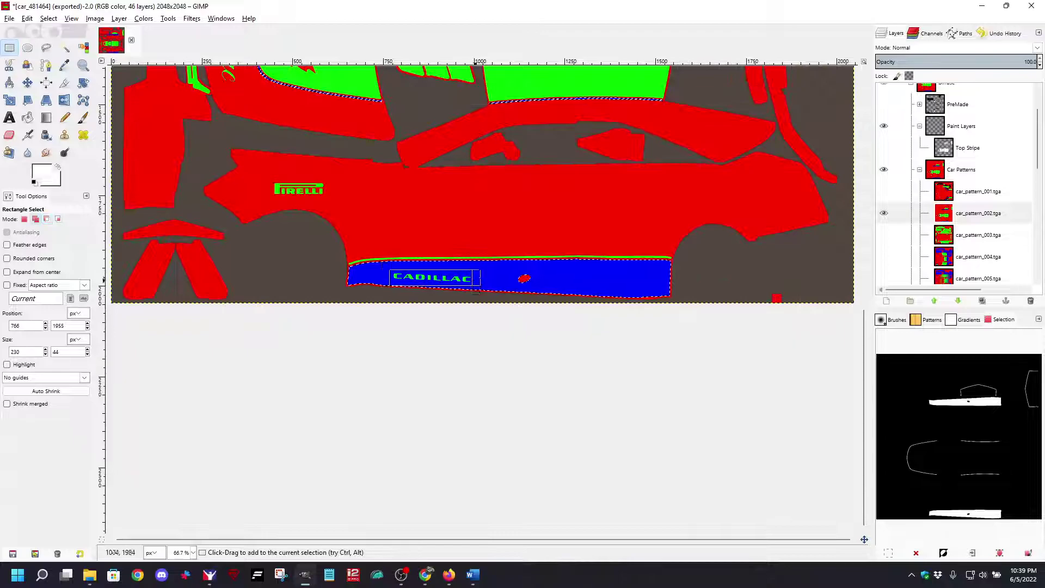
scroll(482, 299, up, 3)
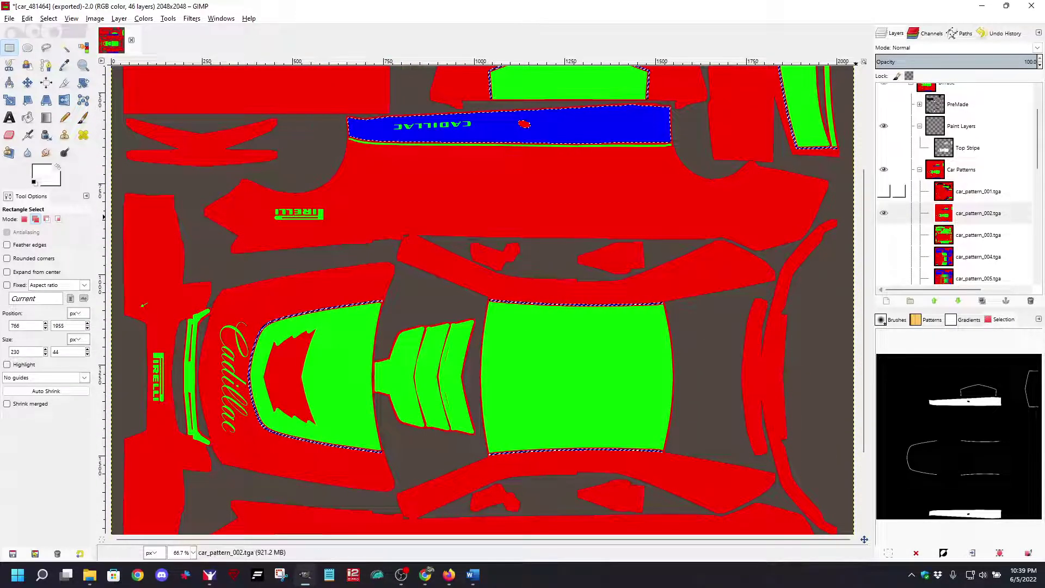
Step: Create a transparent 2048×2048 layer named 'Bottom Stripe' in the Paint Layers group
click(899, 126)
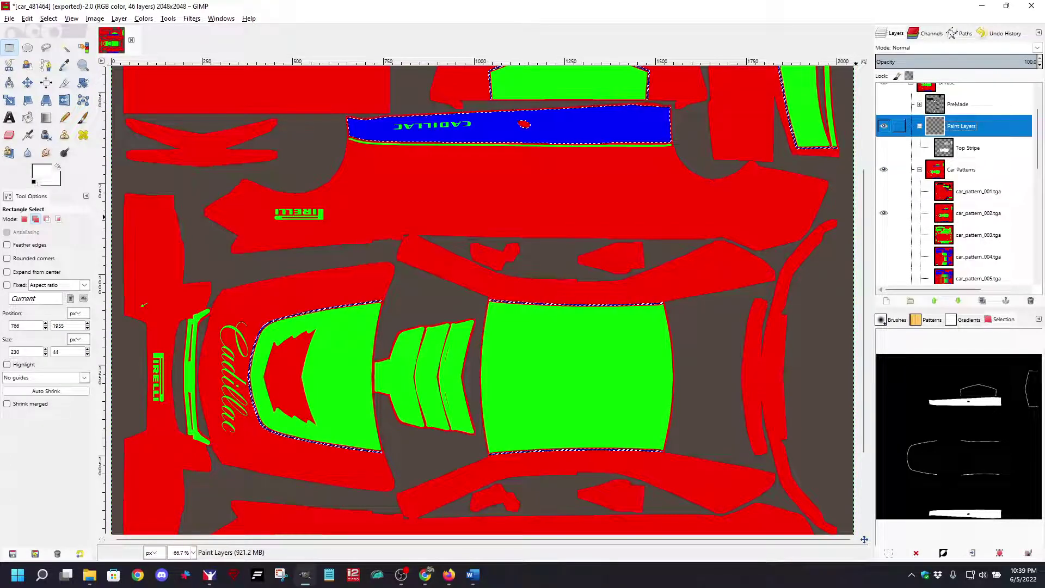
click(886, 301)
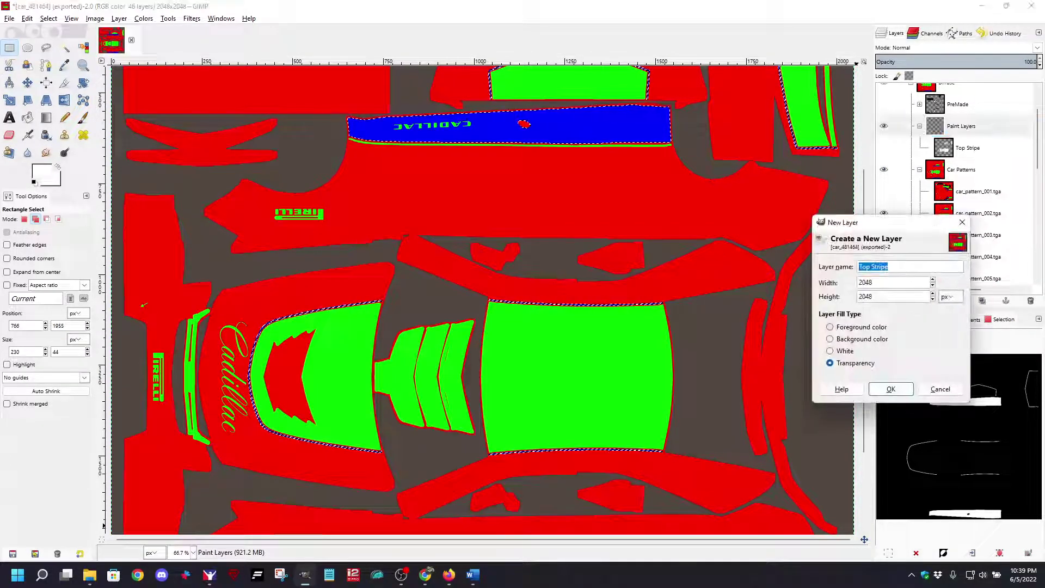
text(Bottom Stripe)
key(Return)
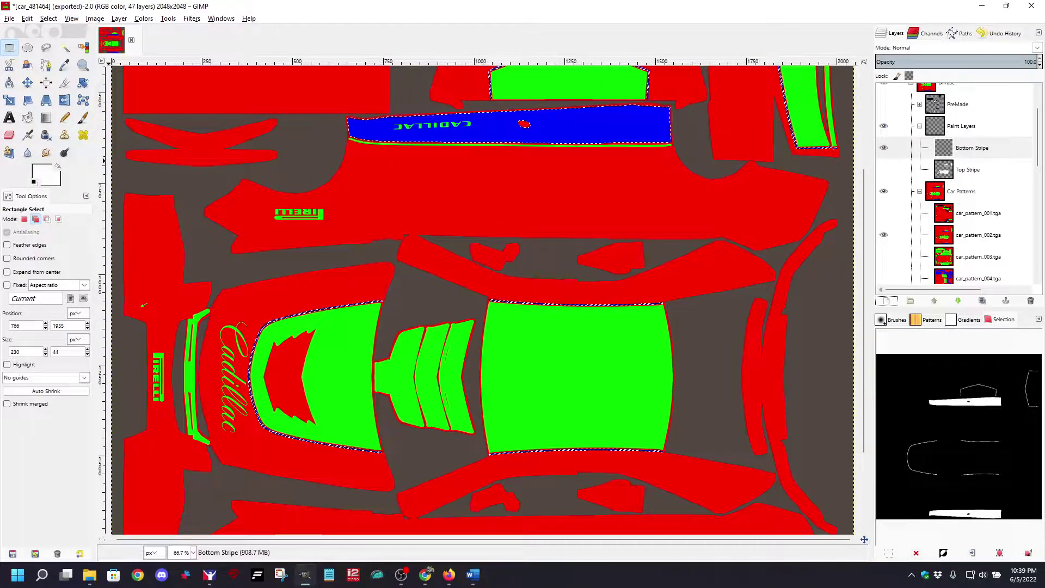
Step: Set the foreground to dark green 154229 and bucket-fill the side stripe selection
click(42, 172)
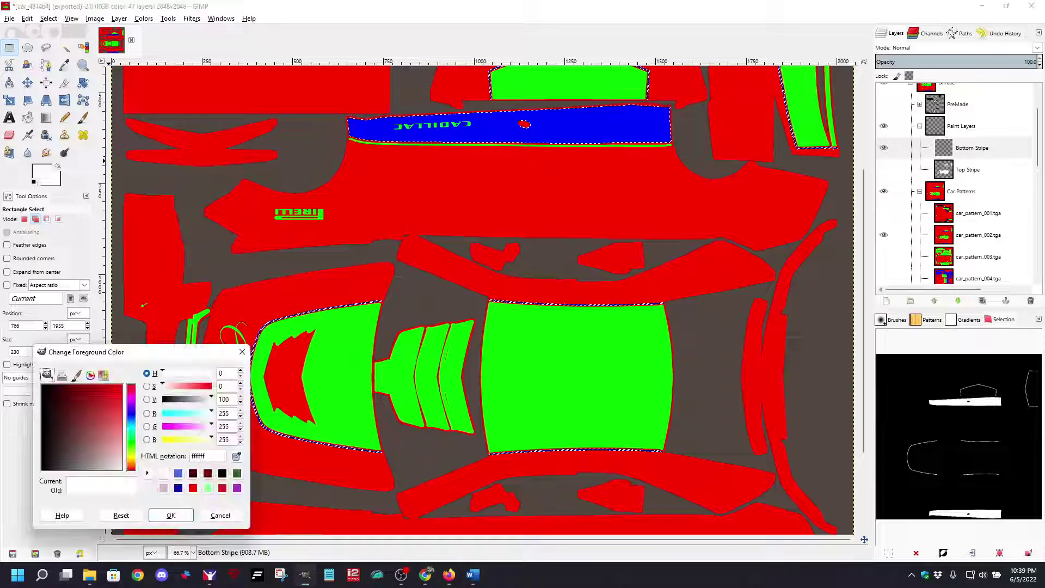
click(132, 436)
drag(82, 411, 62, 413)
click(170, 515)
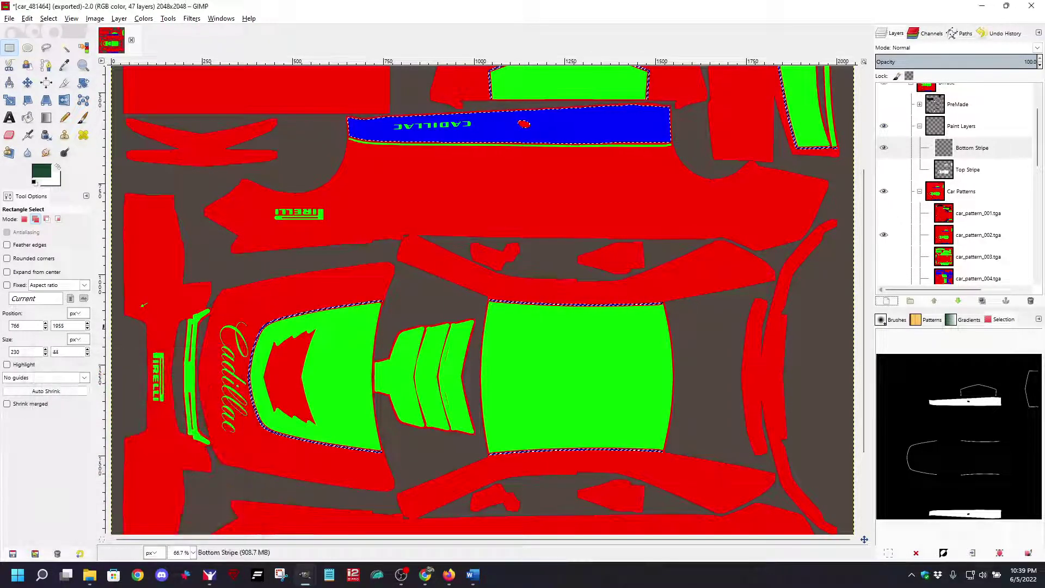
click(27, 117)
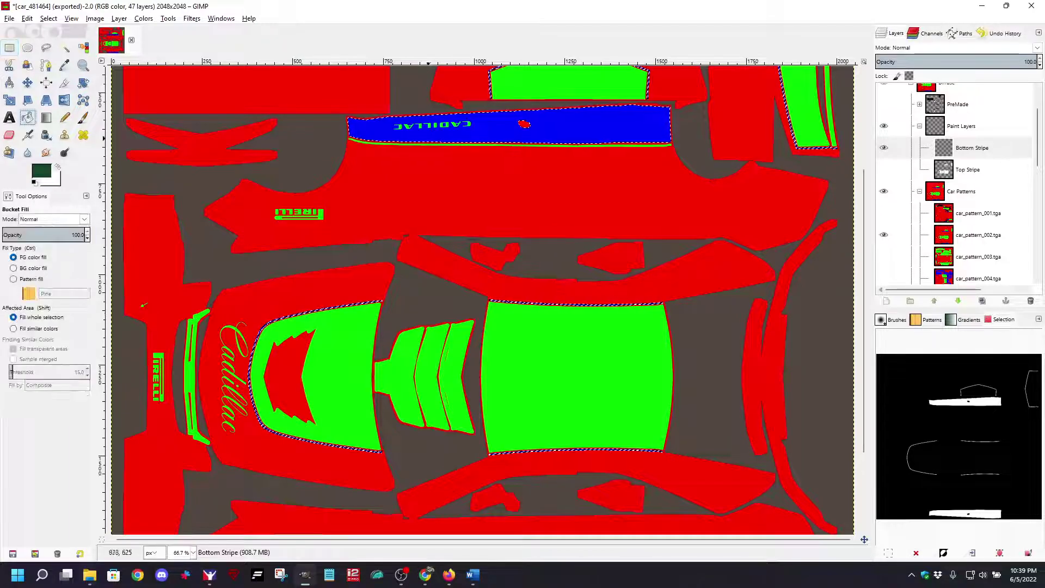
click(492, 129)
scroll(498, 188, down, 5)
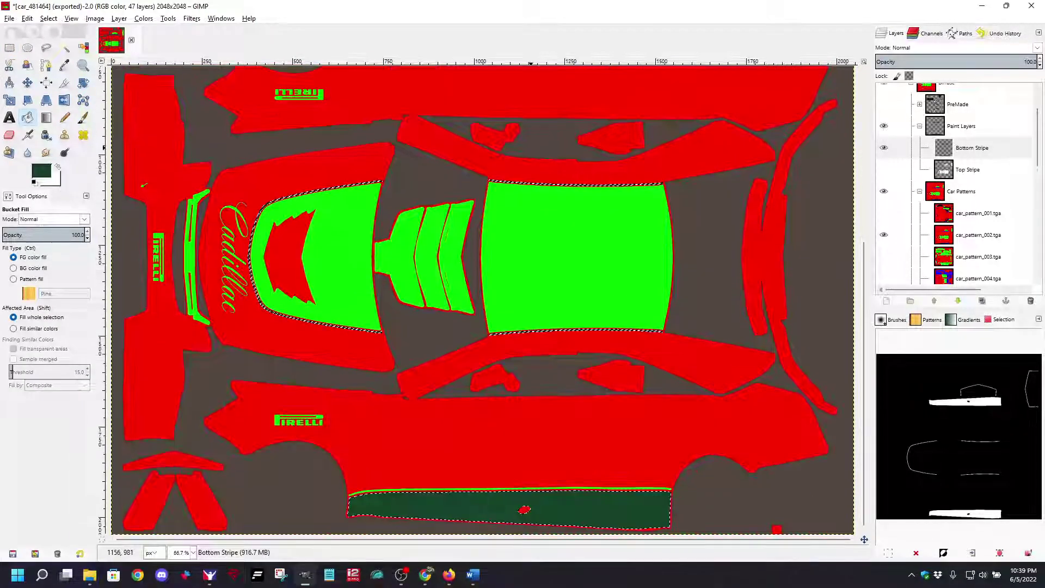
scroll(381, 272, up, 8)
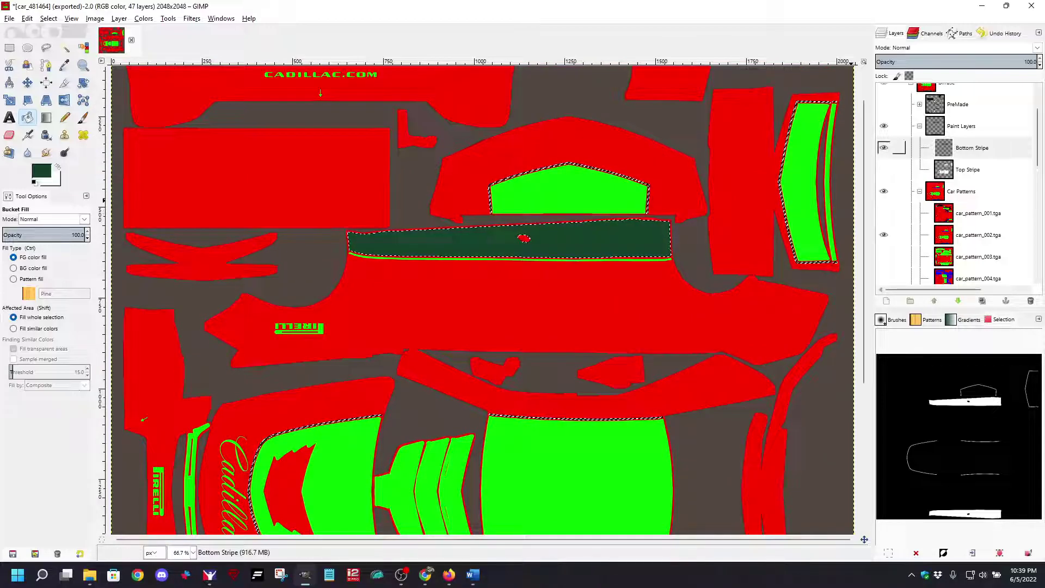
Step: Show Top Stripe again and start a new layer in Paint Layers, beginning its name
click(884, 170)
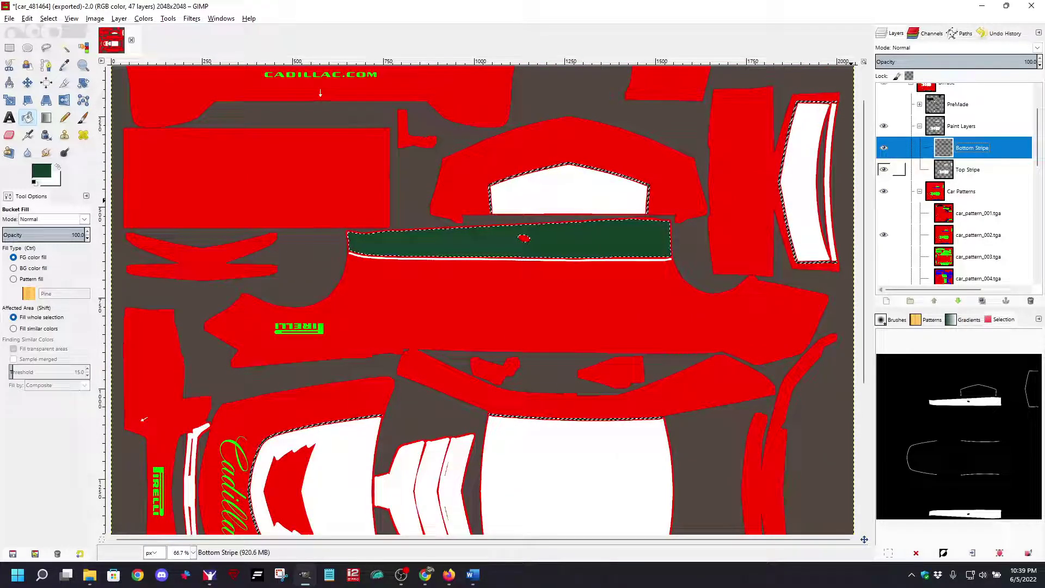
click(899, 126)
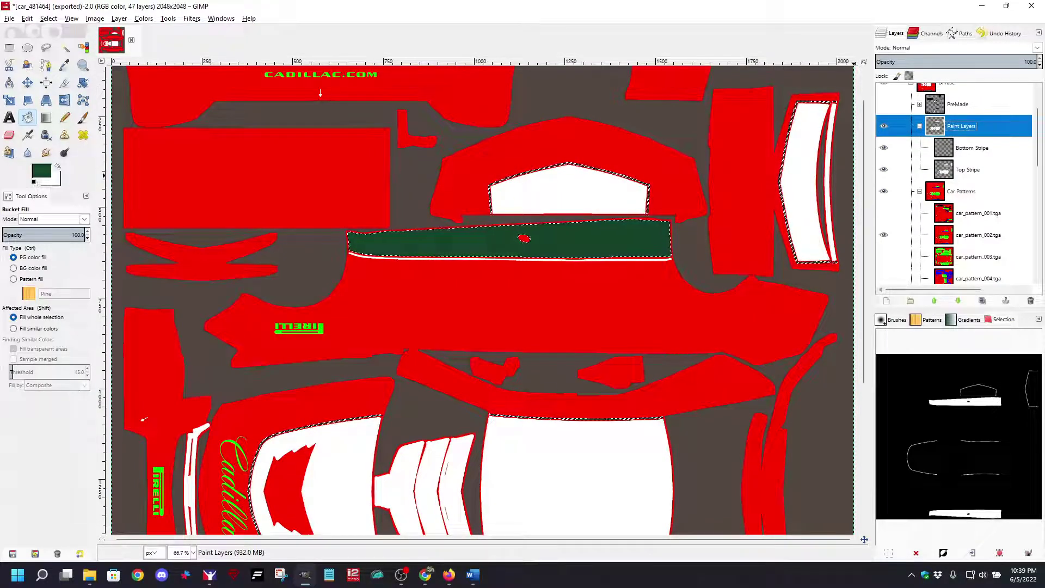
key(ctrl+shift+n)
text(Background)
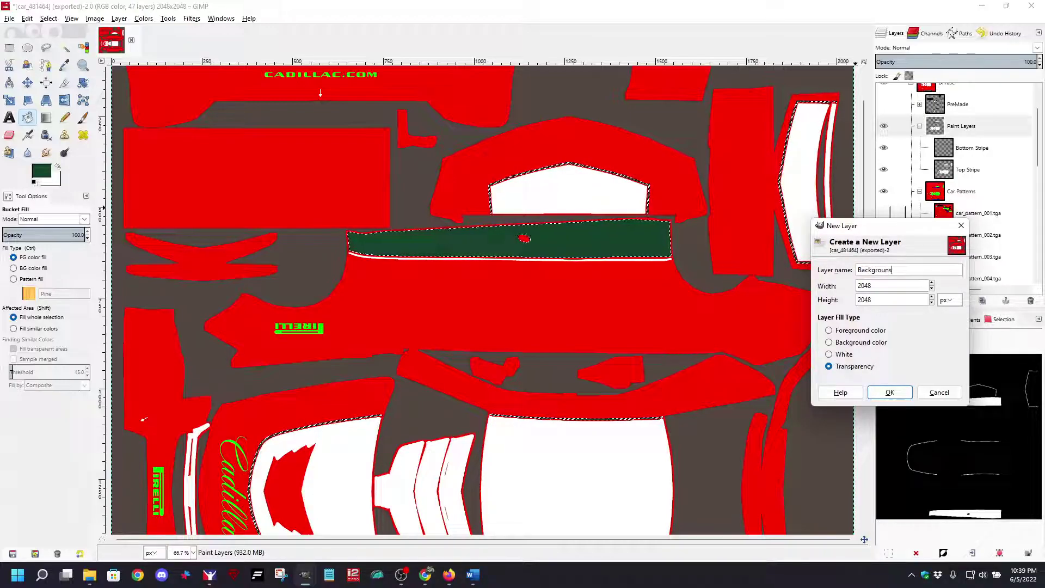
Step: Create the Background layer, move it below Top Stripe, and deselect all
key(Return)
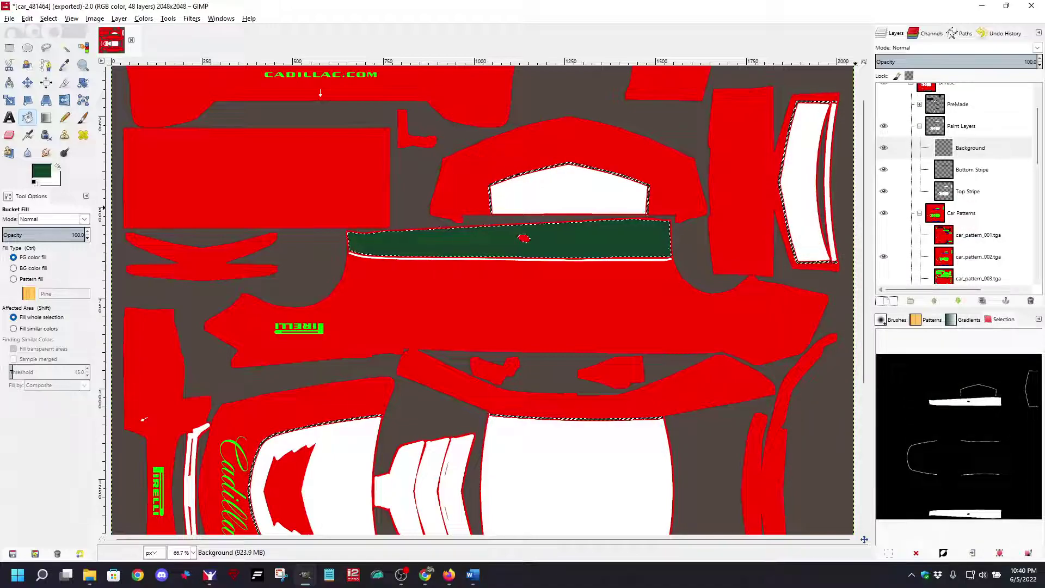
drag(898, 148, 958, 206)
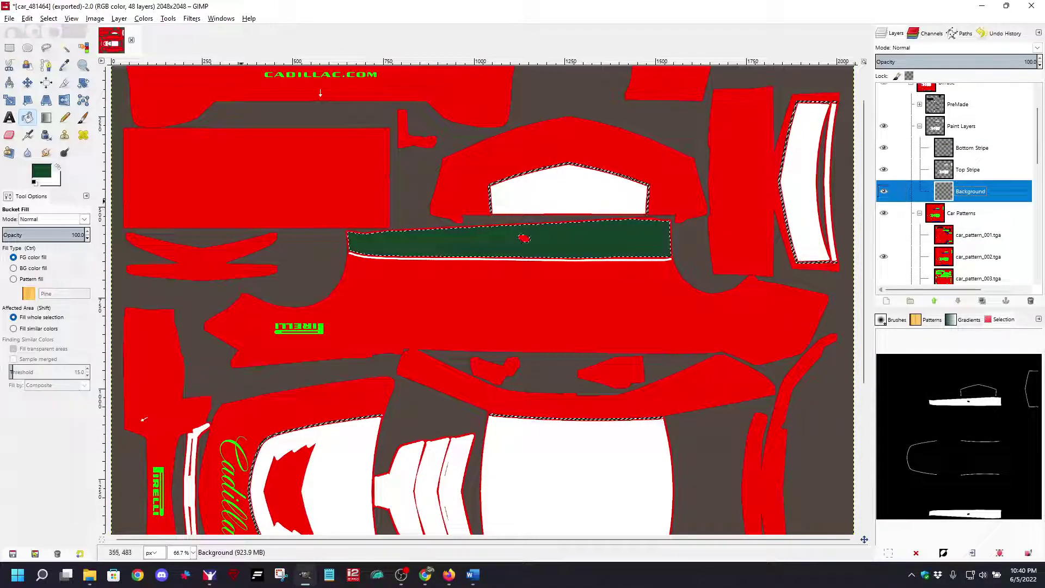
click(48, 18)
click(60, 43)
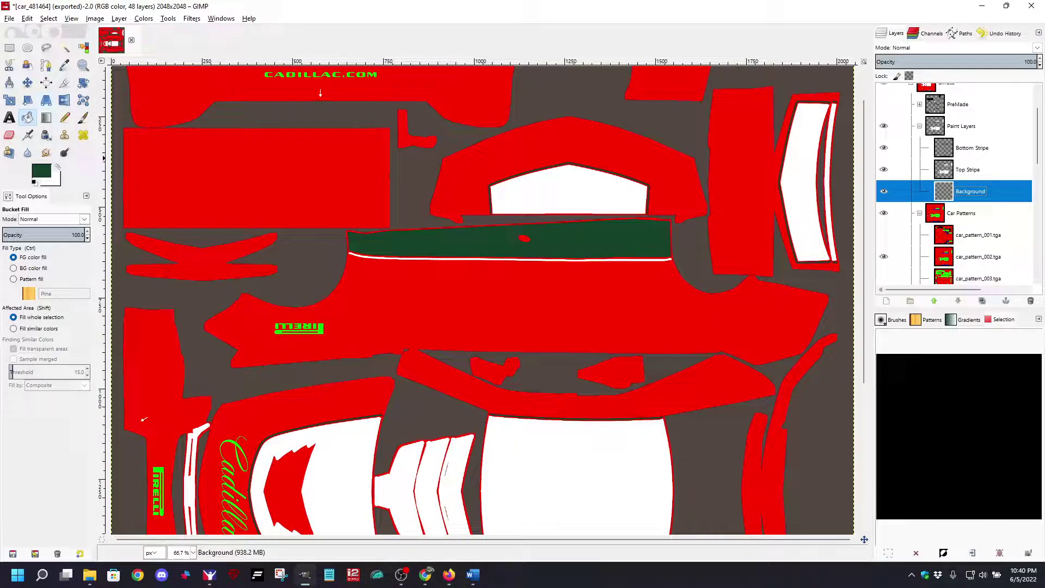
Step: Set the foreground colour to olive yellow a99e25, then open a Chrome window
click(41, 171)
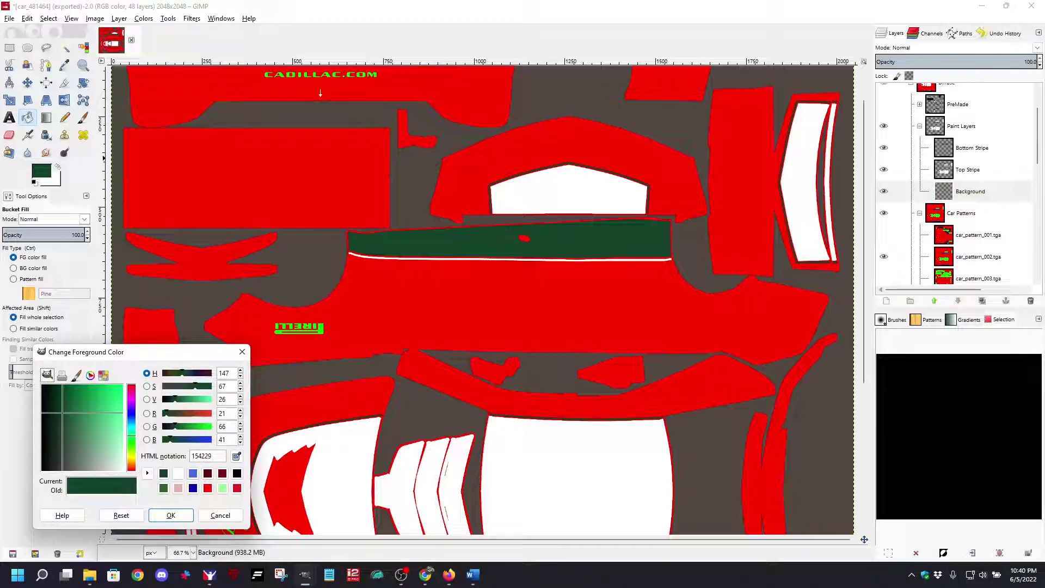
click(131, 457)
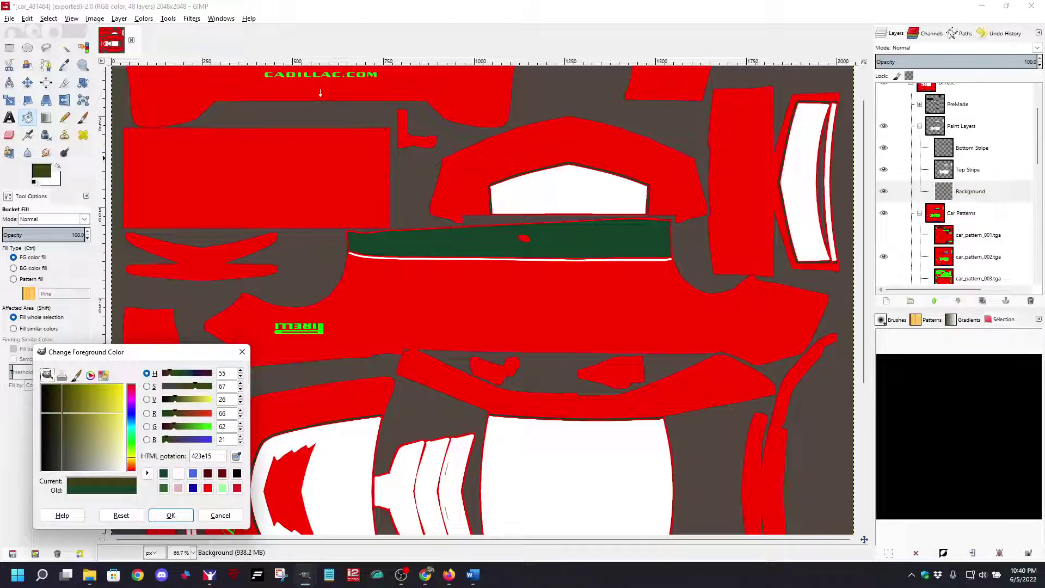
click(95, 403)
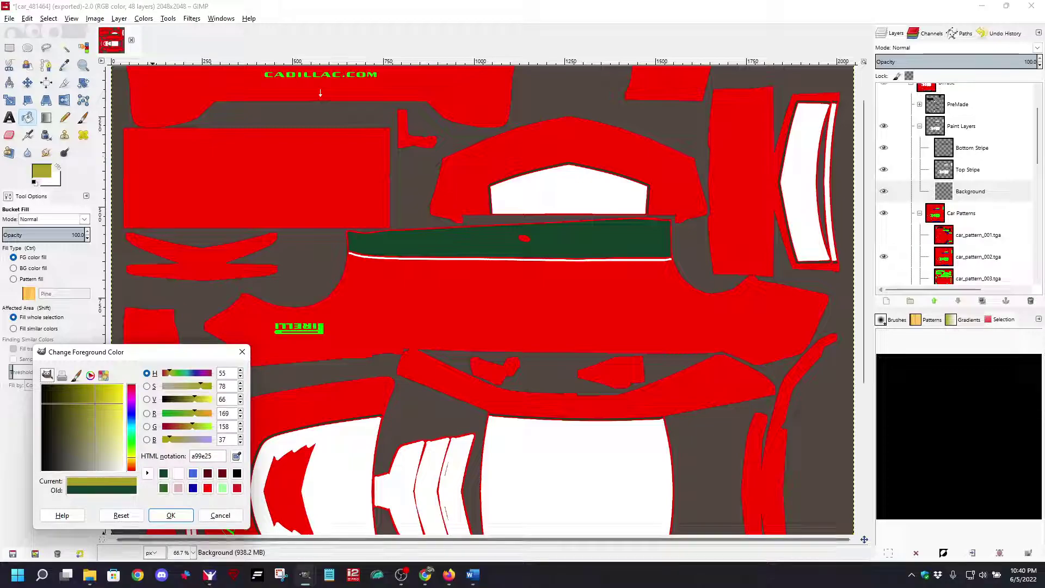
click(158, 514)
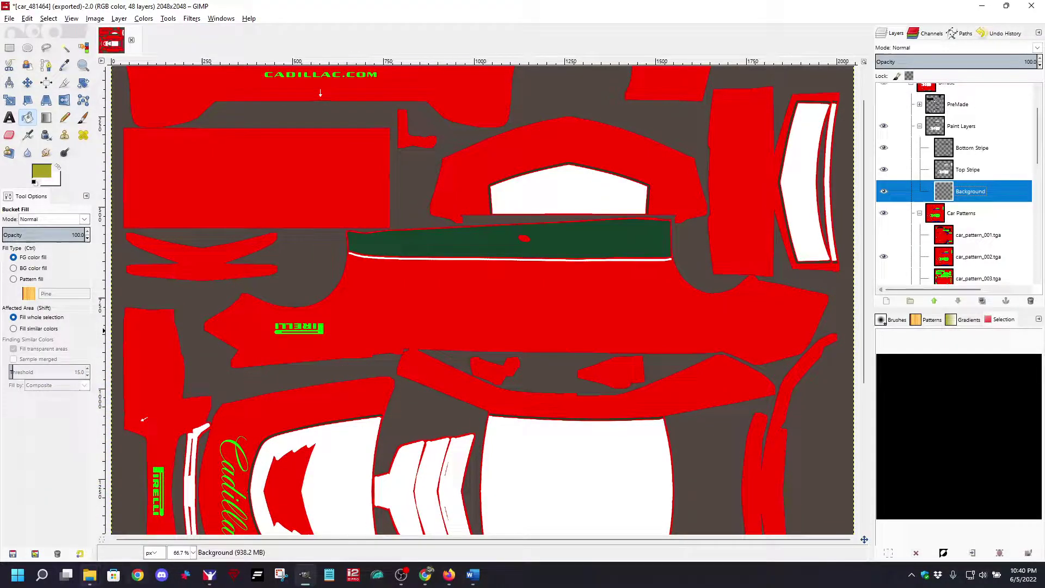
click(137, 575)
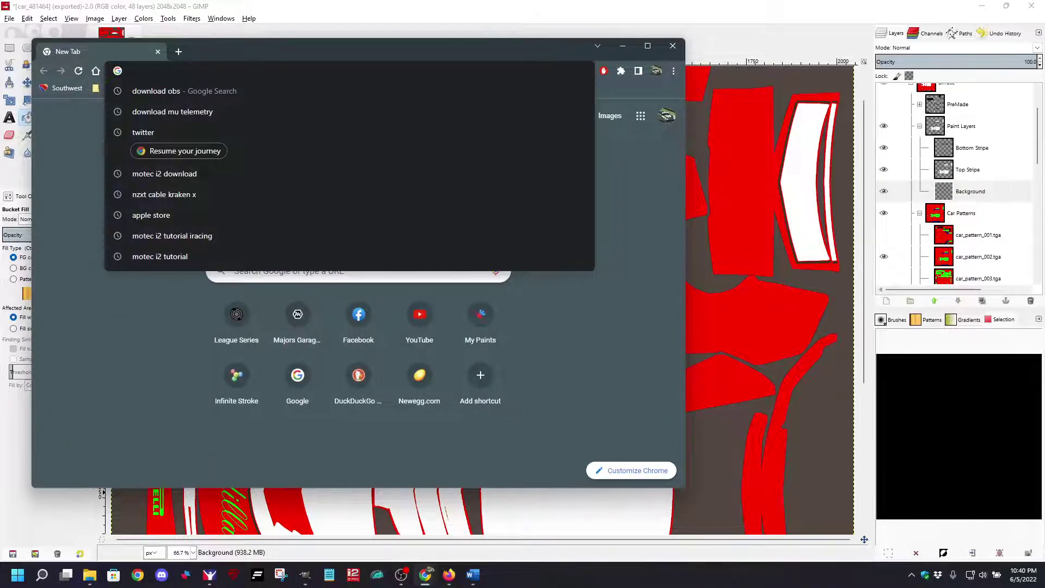
Step: Search Google for 'hex color gold' to find the code #FFD700
text(hex c)
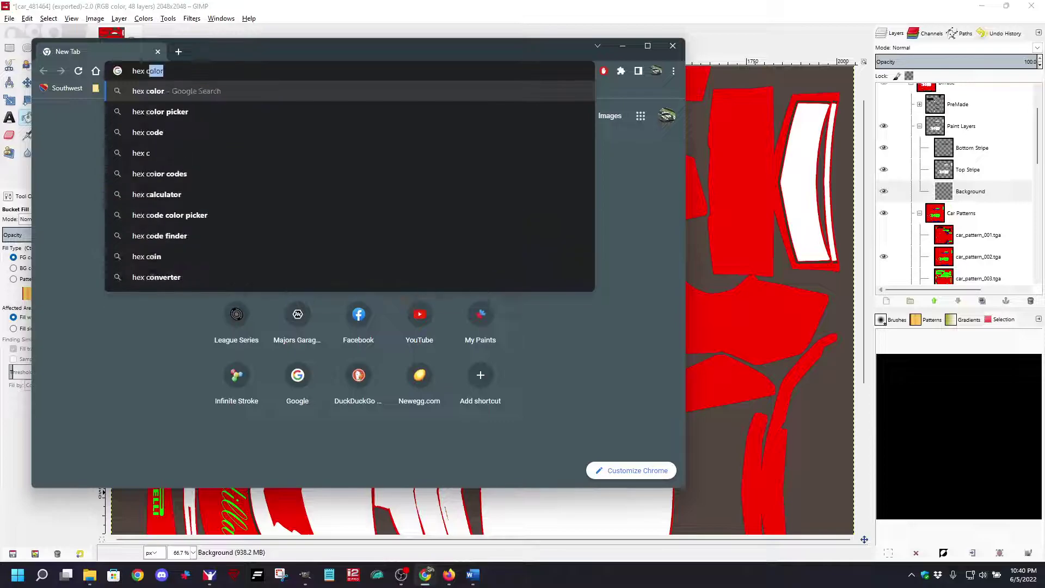
text(olor gold)
key(Return)
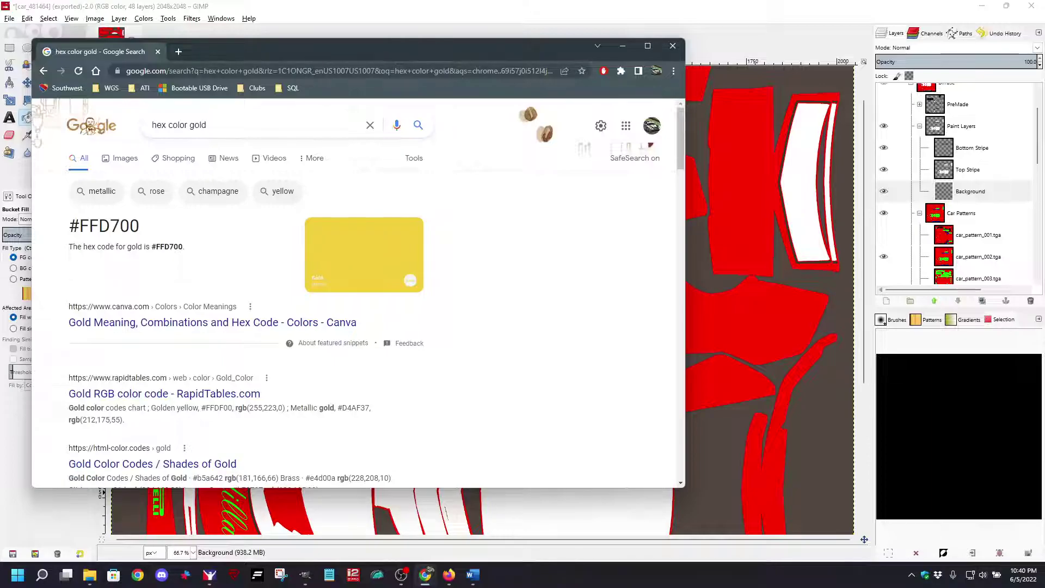
click(970, 192)
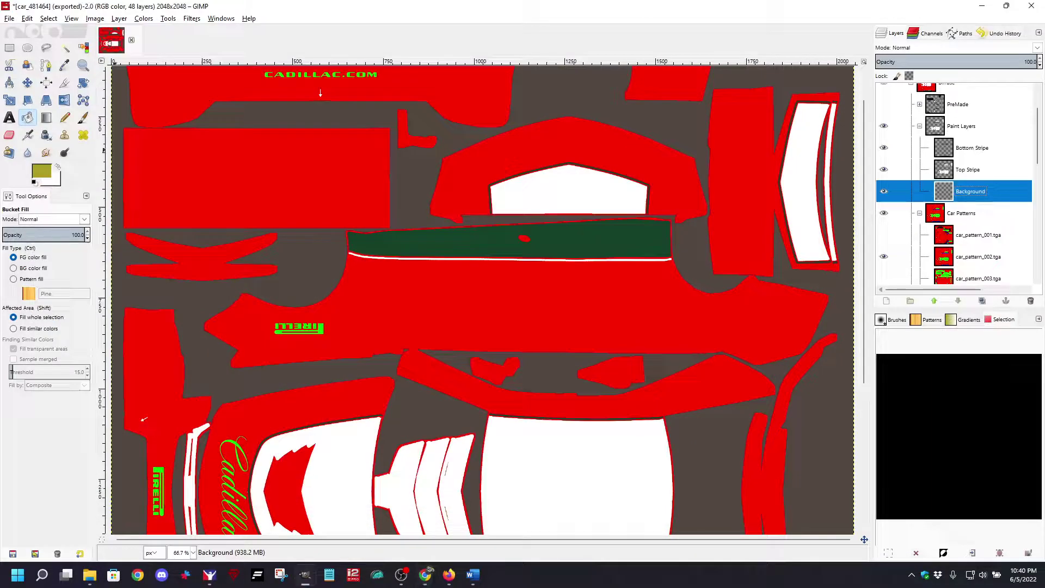
Step: Set GIMP's foreground colour to gold ffd700, checking the code in Chrome
click(41, 171)
click(207, 455)
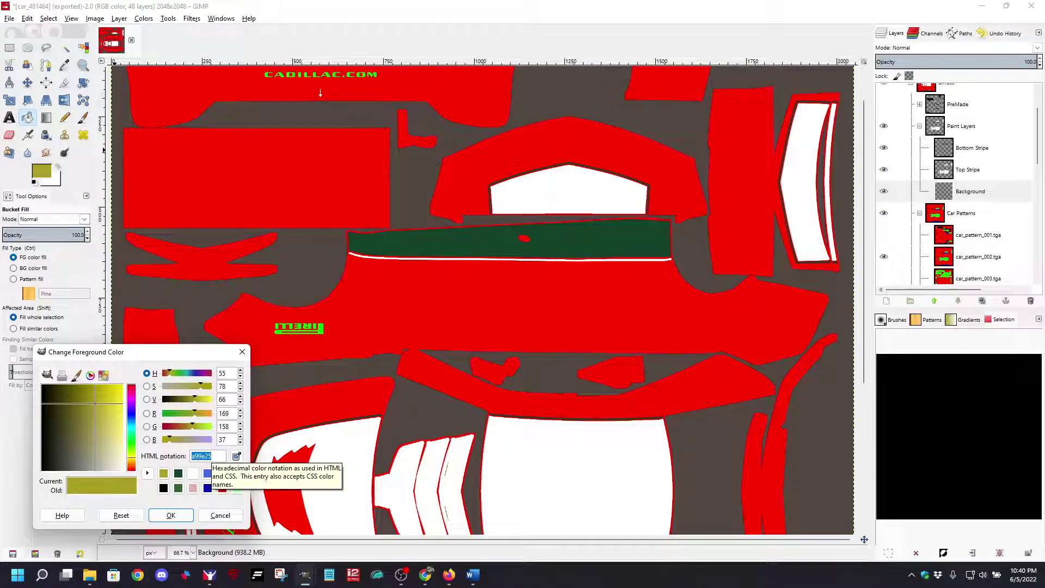
text(ff)
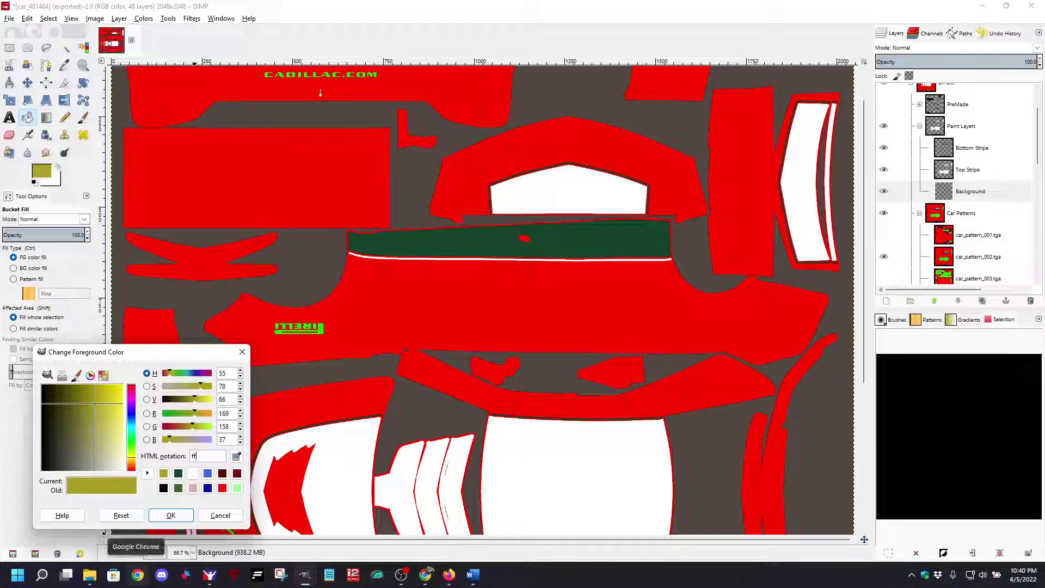
mouse_move(428, 570)
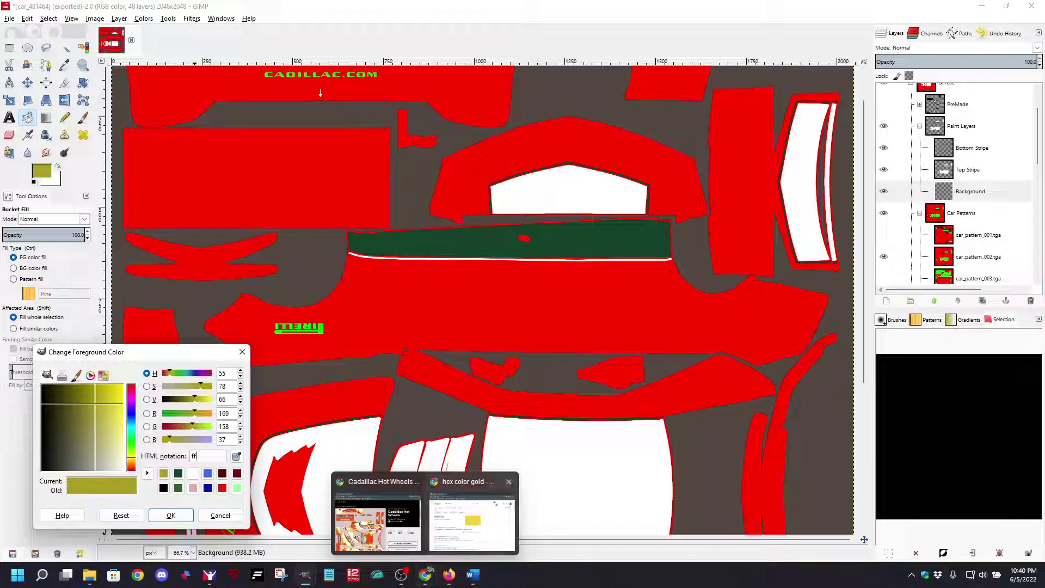
click(471, 514)
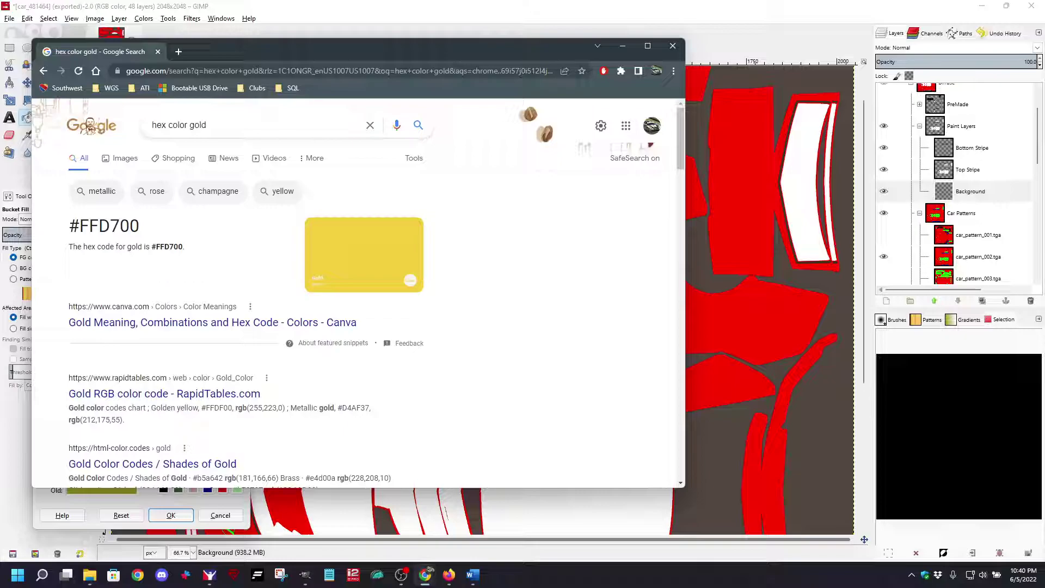
mouse_move(305, 574)
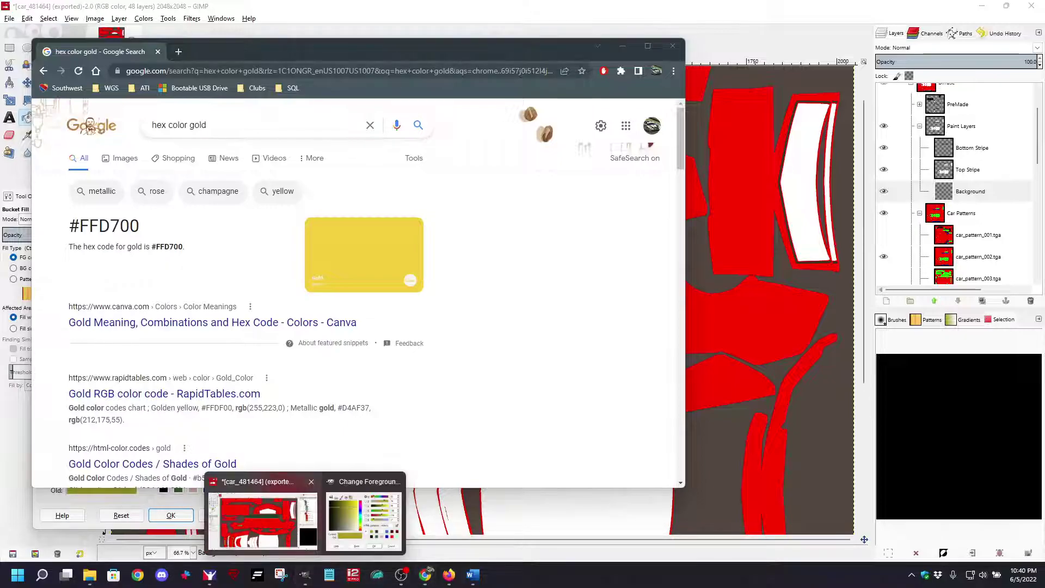
click(364, 520)
double_click(202, 456)
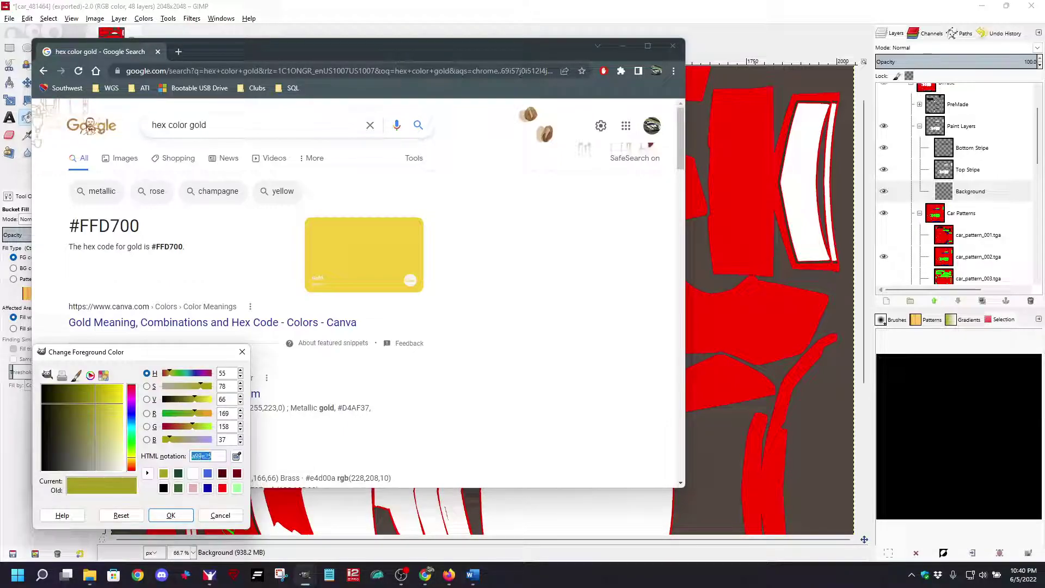
text(ffd7)
click(170, 516)
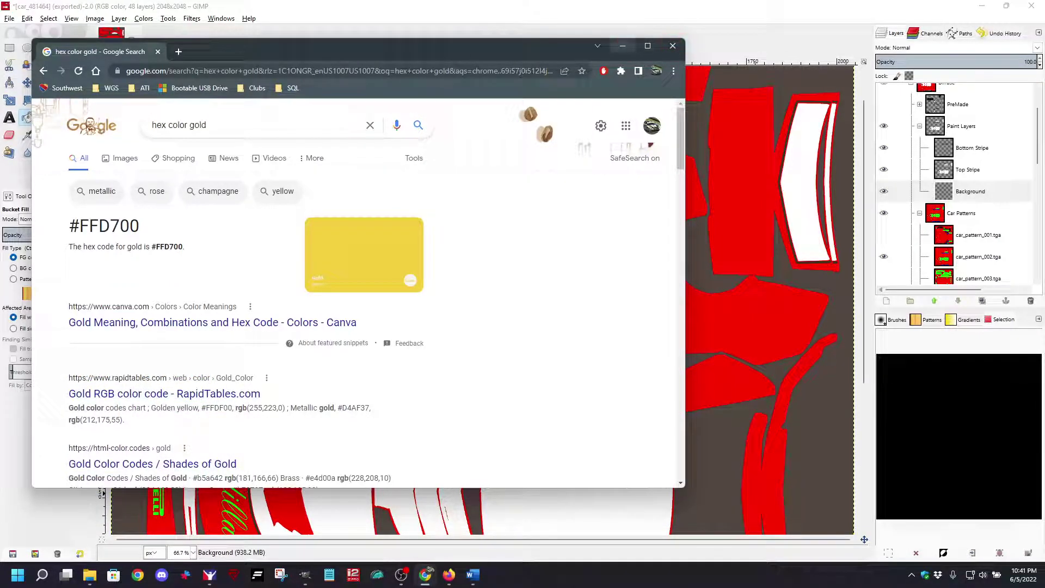
click(622, 46)
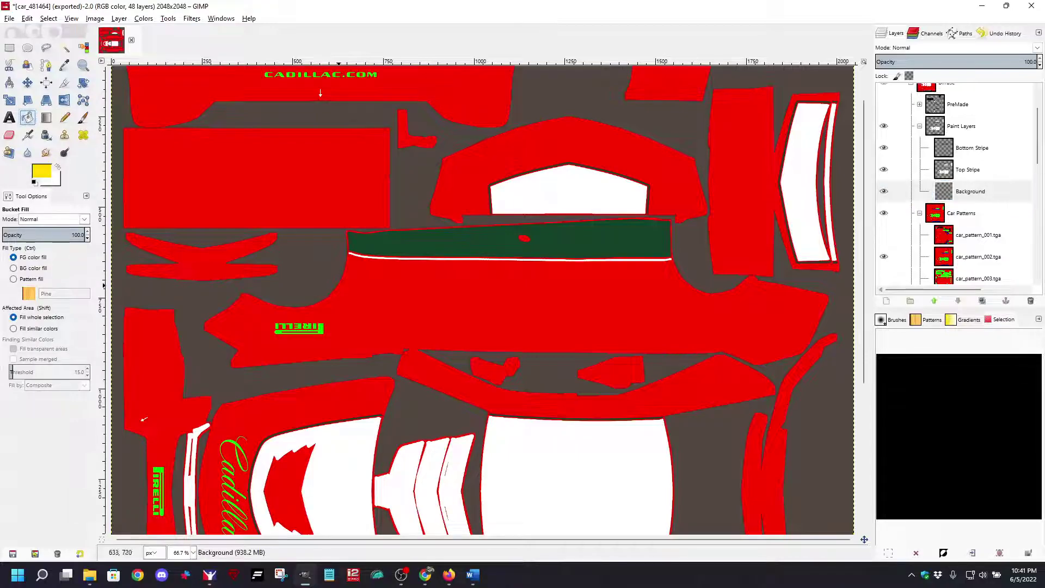
Step: Fill the Background layer with gold and turn on the PreMade decal layer
click(785, 277)
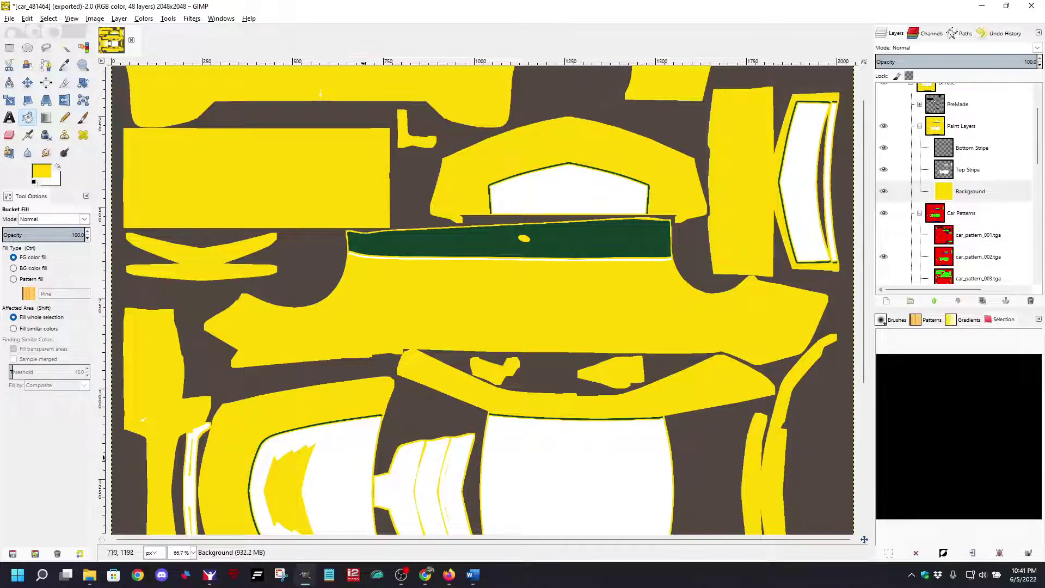
click(898, 170)
click(898, 147)
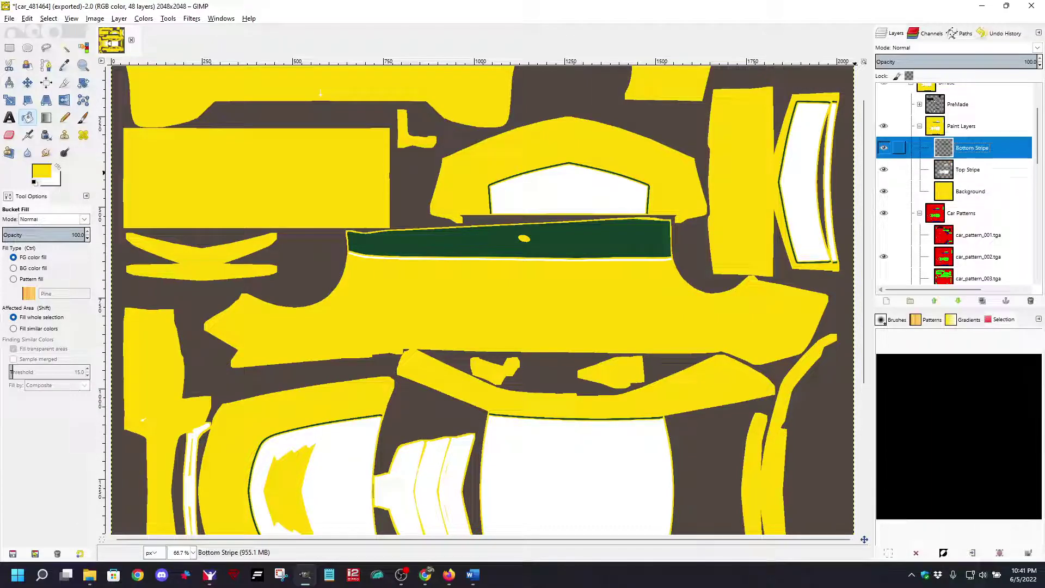
click(899, 169)
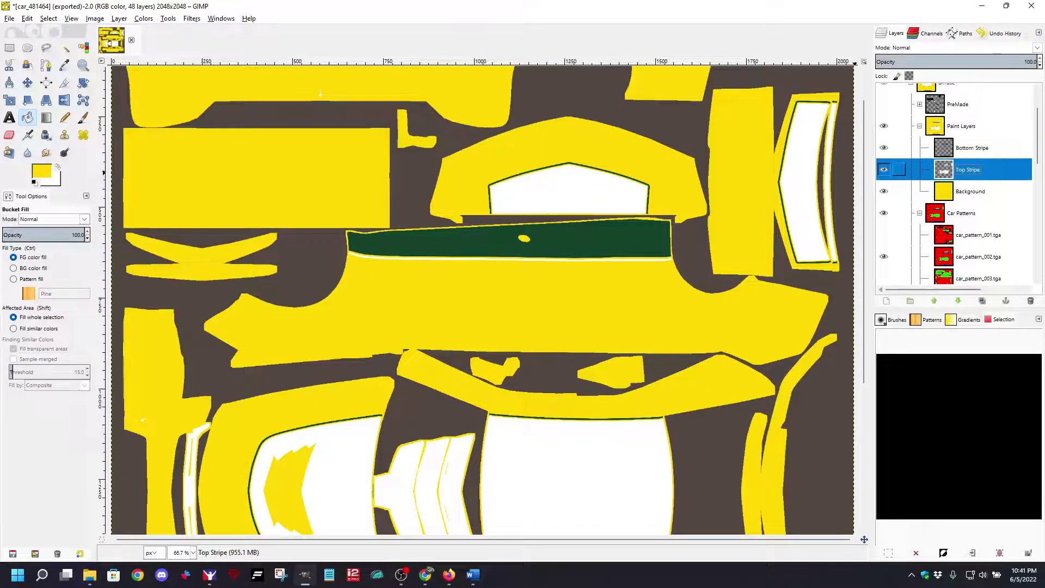
click(887, 191)
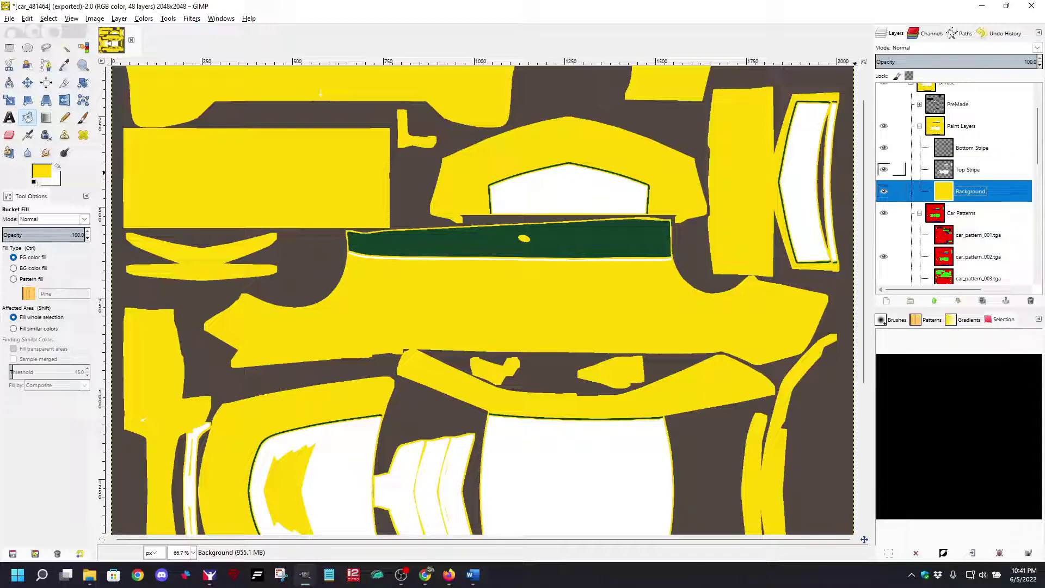
scroll(892, 166, up, 1)
click(884, 133)
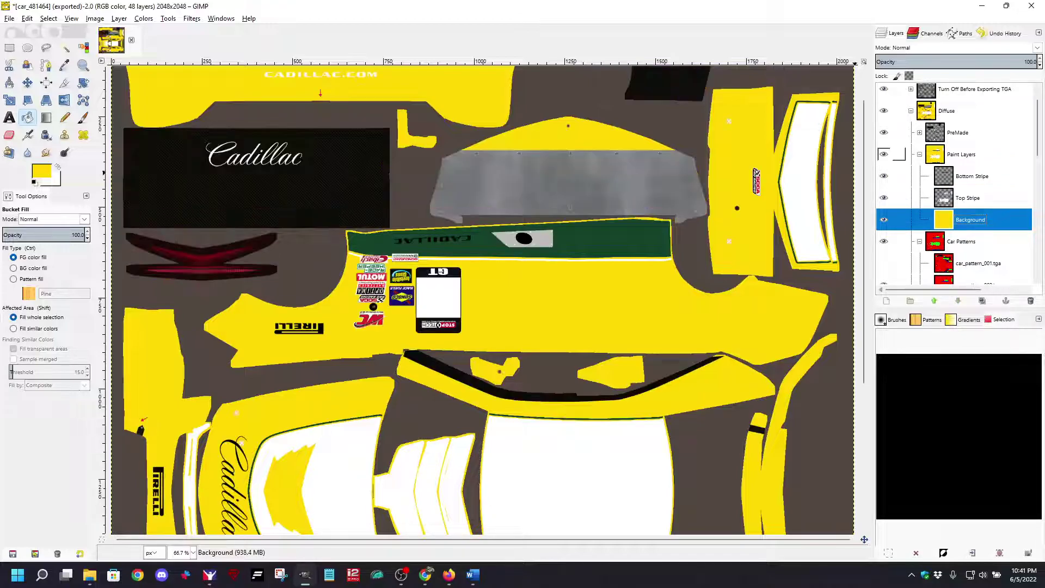
Step: Export the texture to car_481464.tga and bring up iRacing's car preview
click(10, 18)
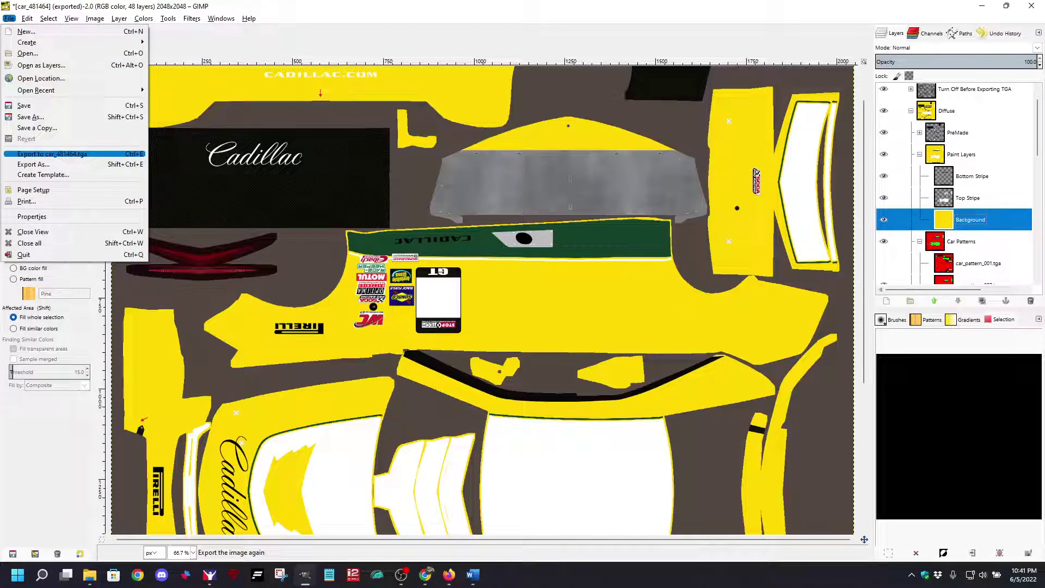
click(52, 154)
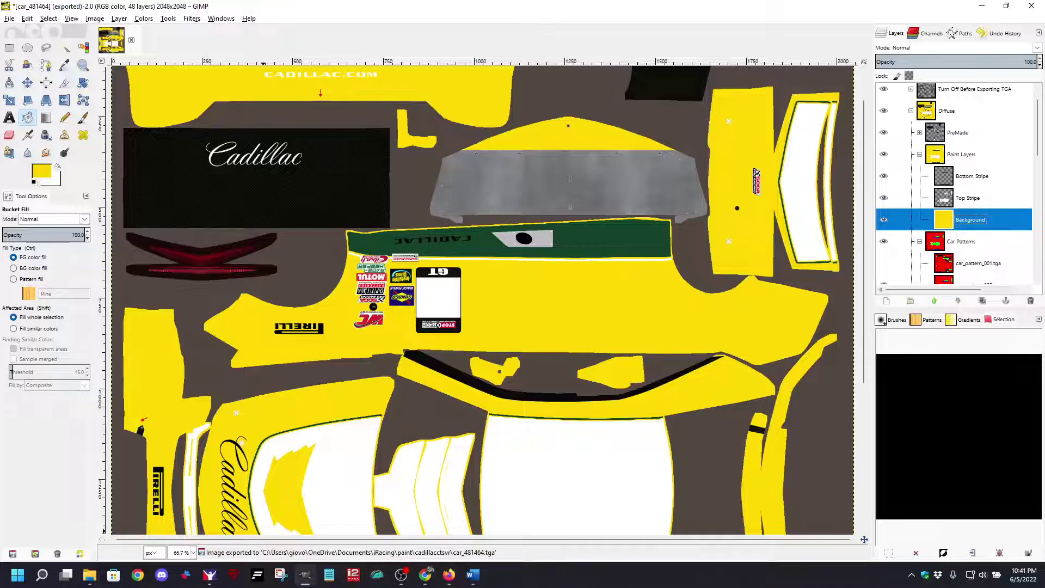
click(210, 574)
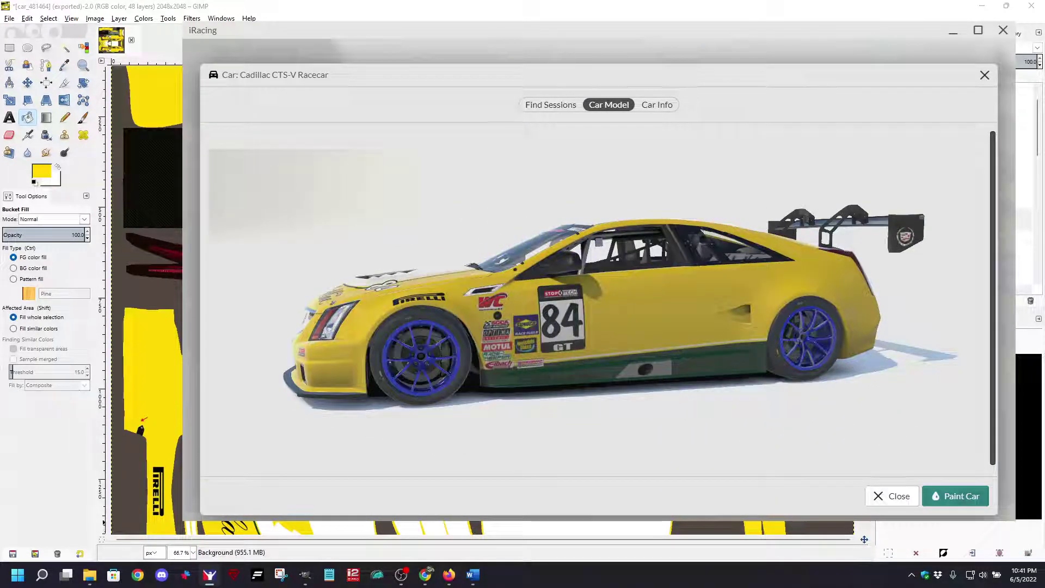
Step: In the paint shop, give the wheels dark green #1B4308 with a Brushed finish
click(955, 495)
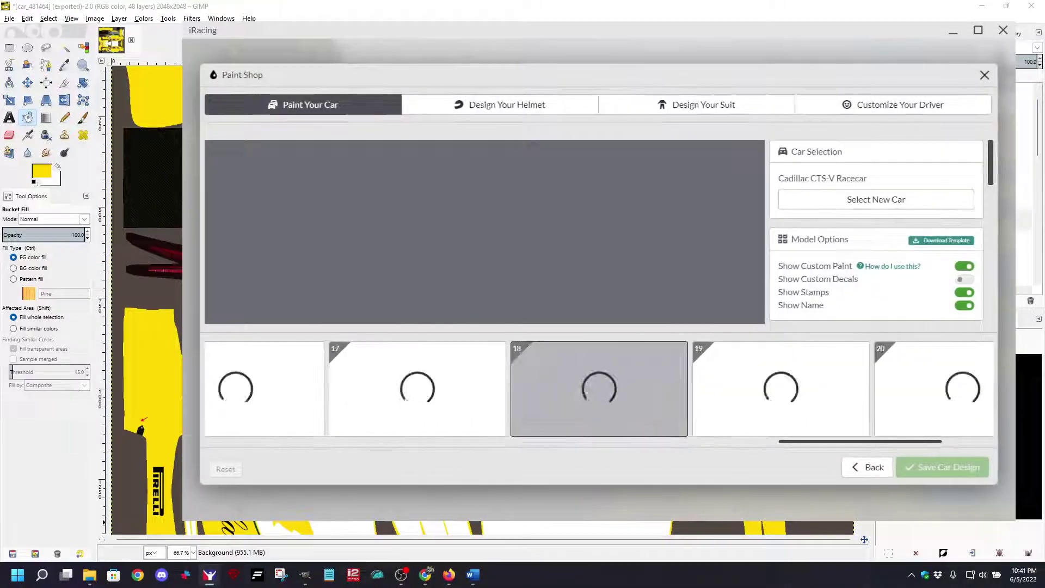
scroll(877, 232, down, 4)
scroll(876, 231, down, 5)
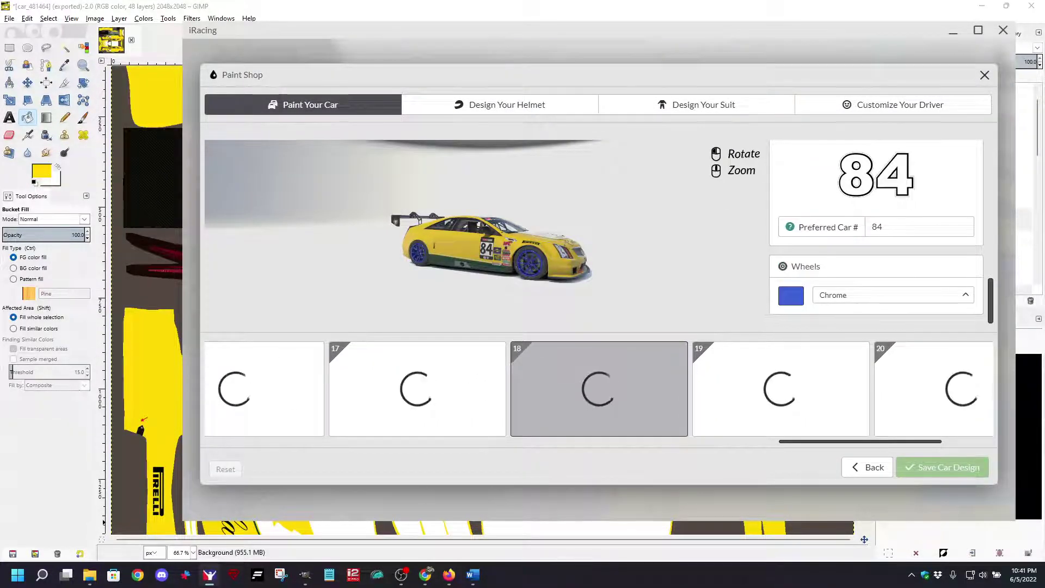
click(791, 296)
click(811, 414)
drag(859, 325, 876, 376)
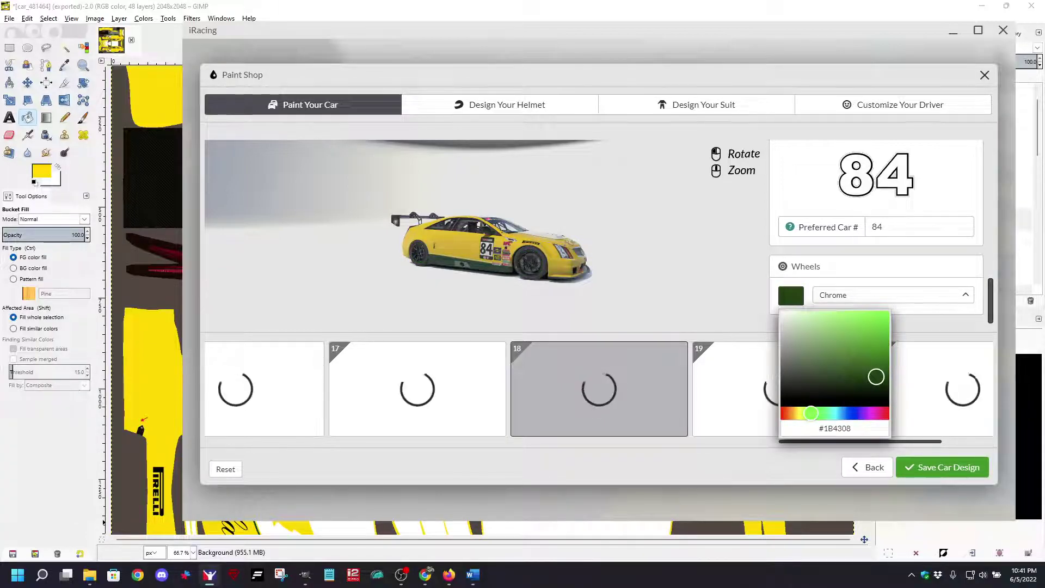
click(893, 295)
click(893, 295)
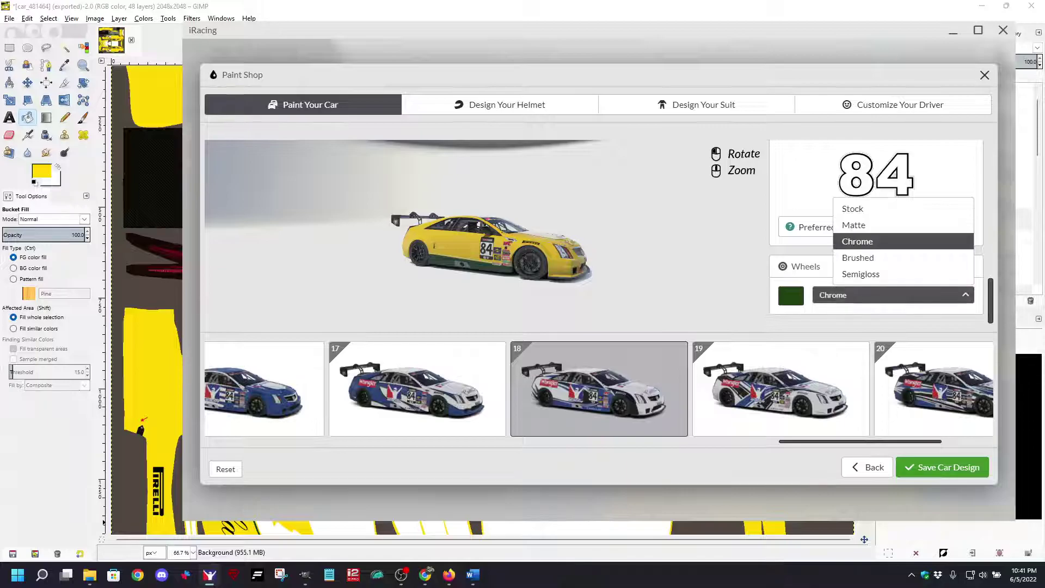
click(857, 257)
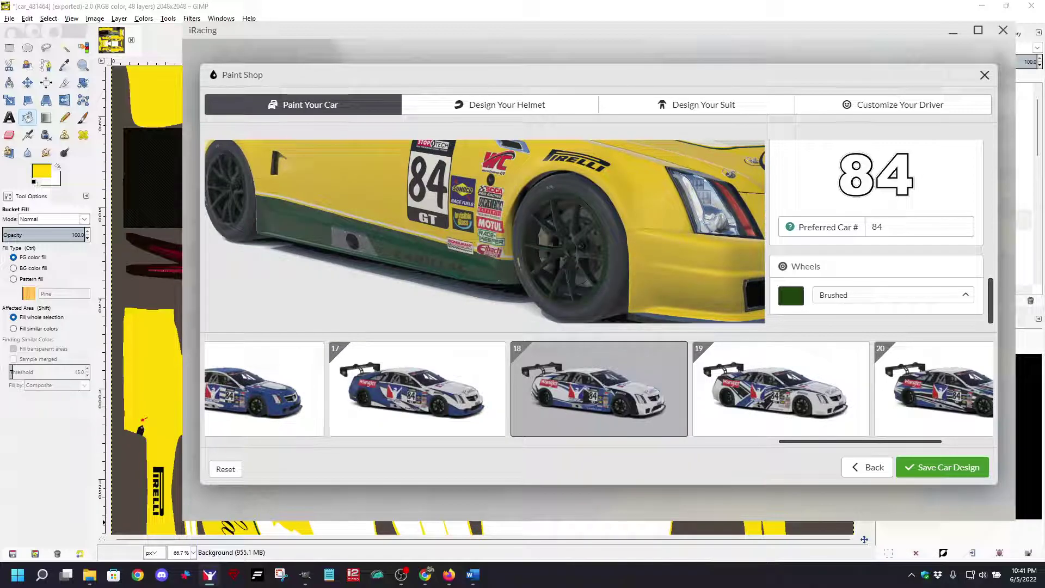
Step: Save the car design, review the yellow livery on the Cadillac Car Model, then return to GIMP
click(930, 468)
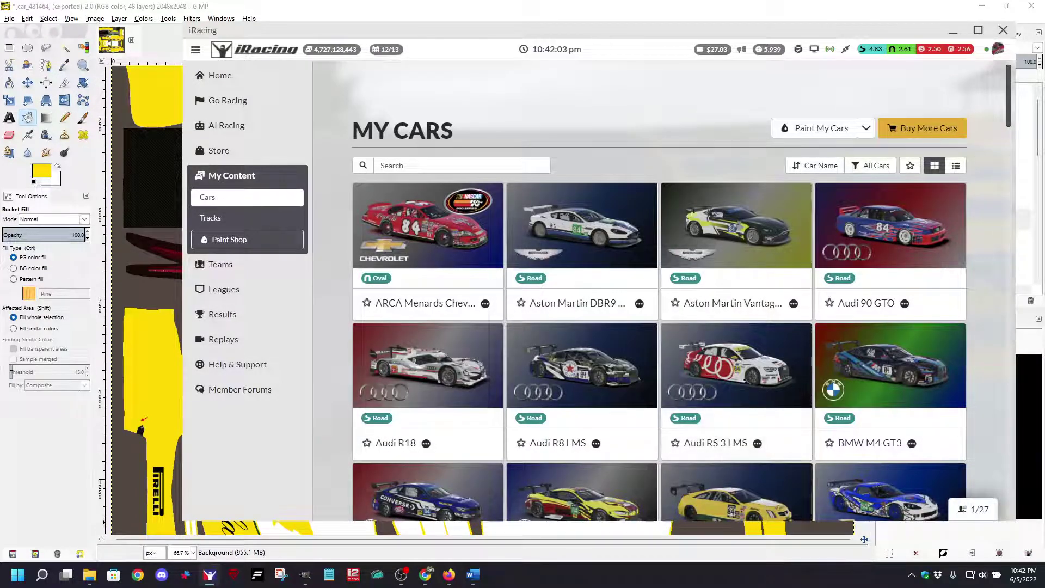
click(735, 493)
click(608, 104)
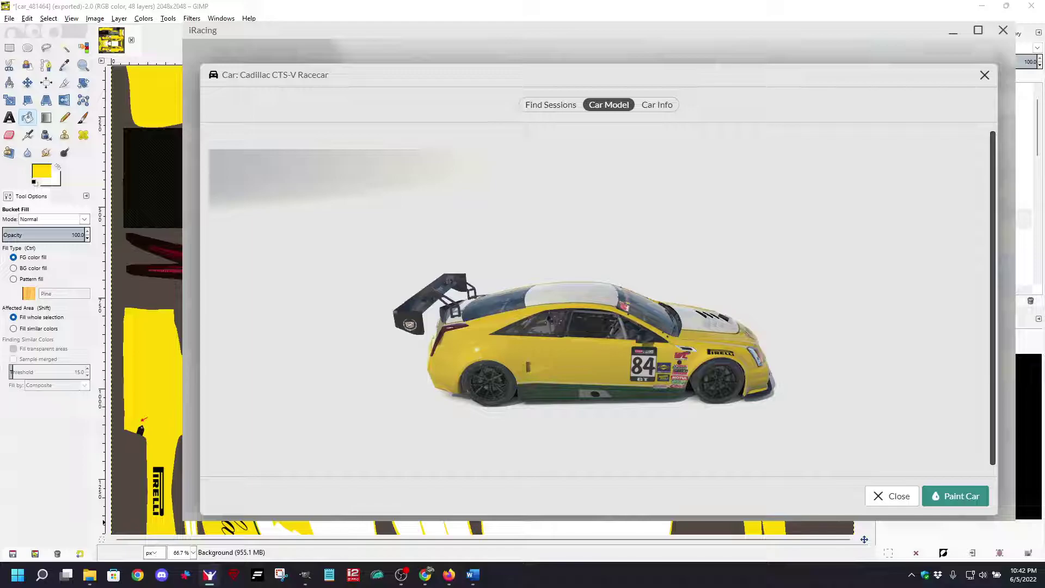
click(305, 574)
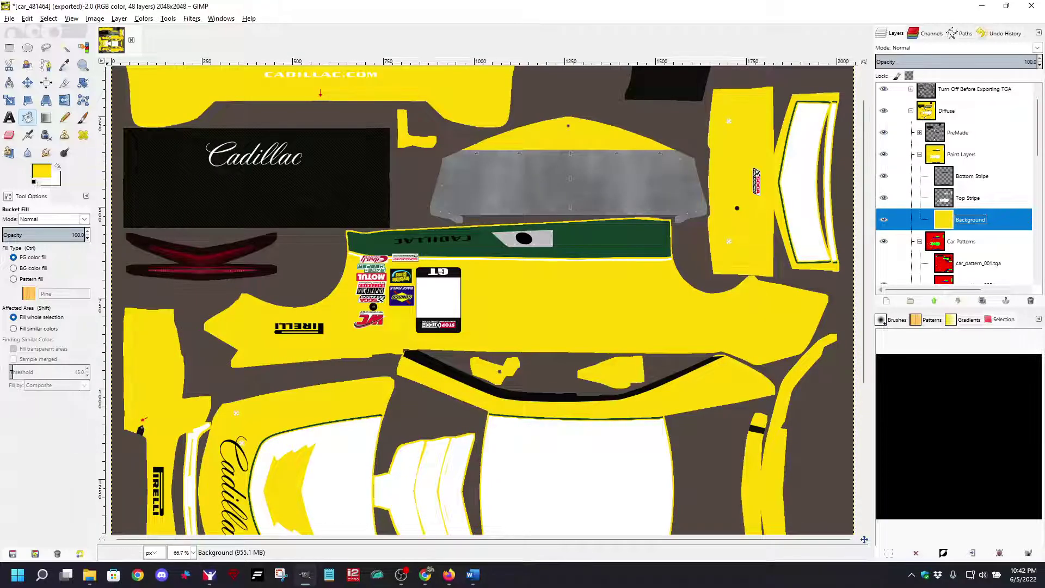
Step: Start Save As and browse to the iRacing folder, briefly bookmarking then removing LMS 2022
click(9, 18)
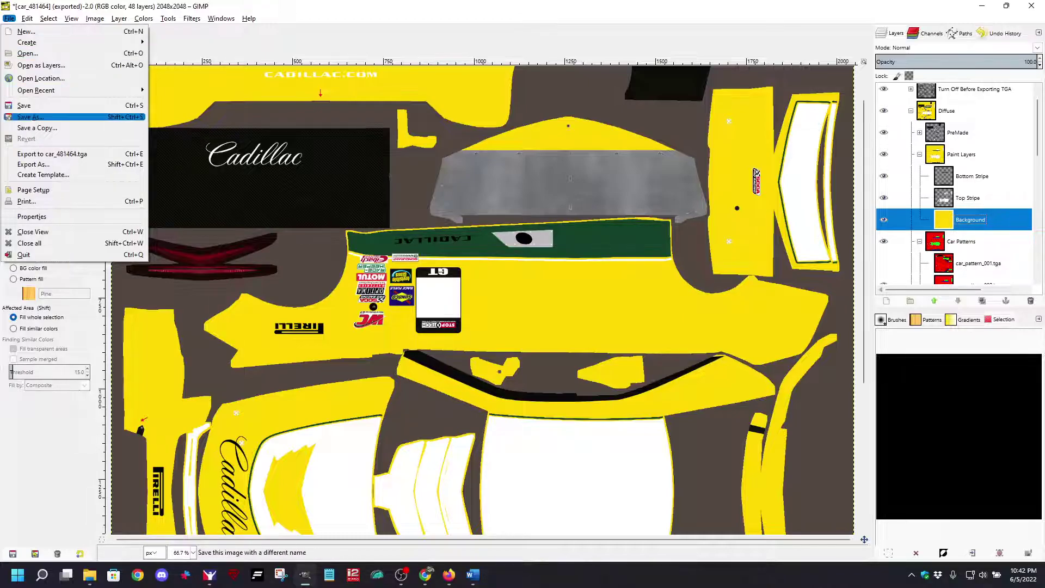
click(24, 105)
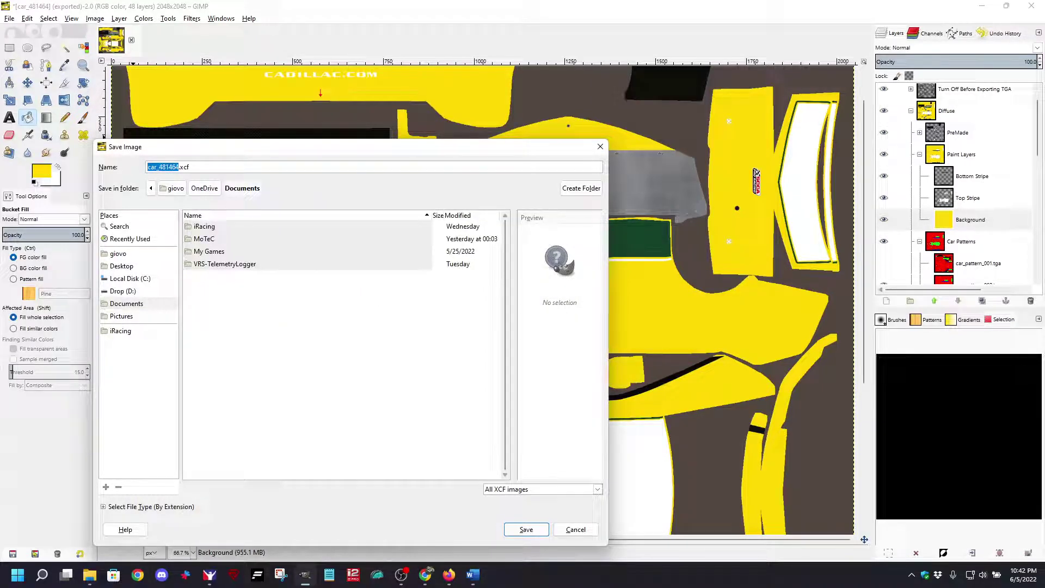
click(120, 331)
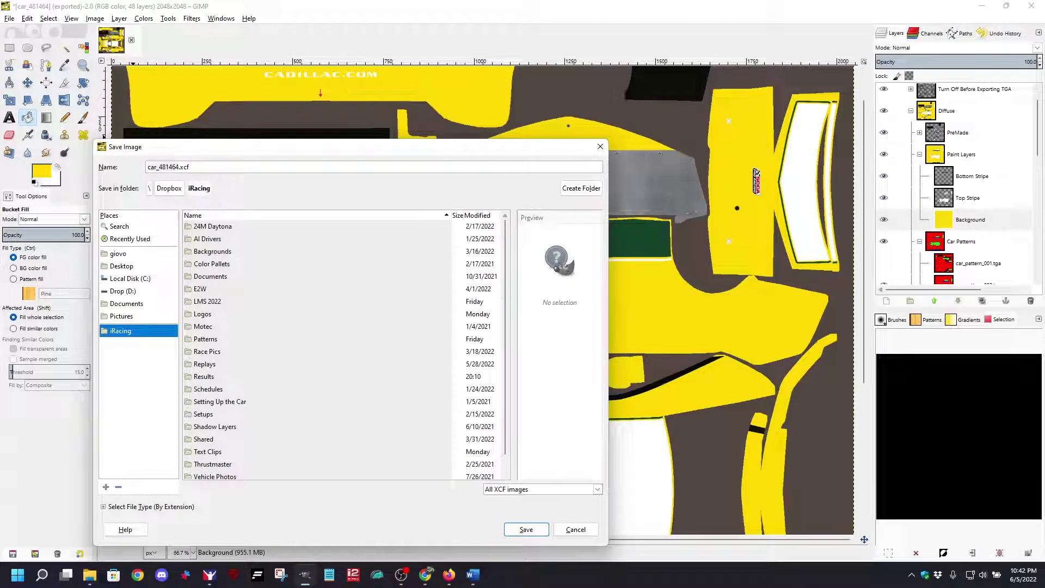
scroll(340, 350, down, 1)
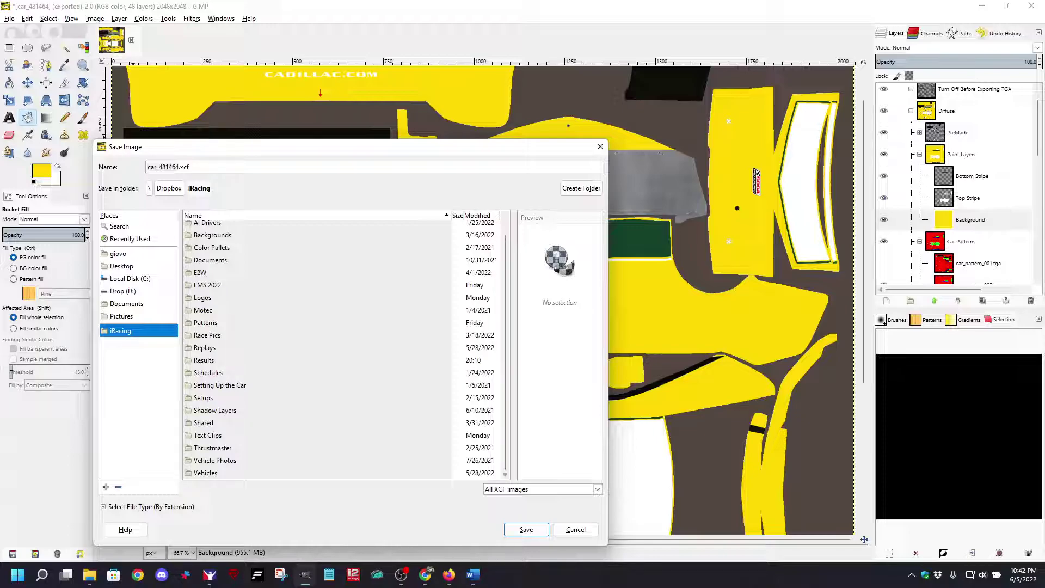
click(208, 284)
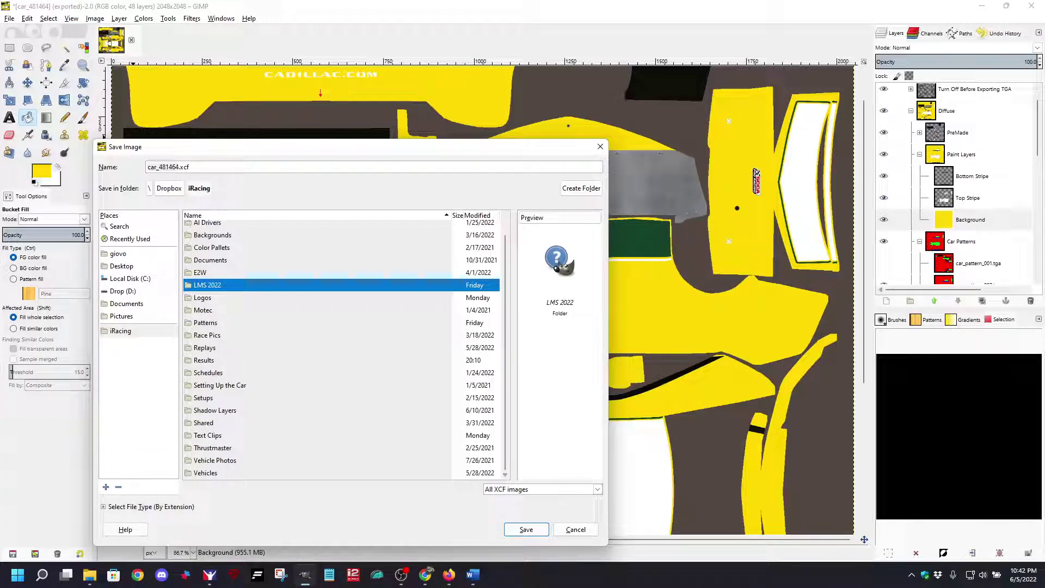
click(106, 486)
click(123, 344)
click(119, 487)
click(121, 331)
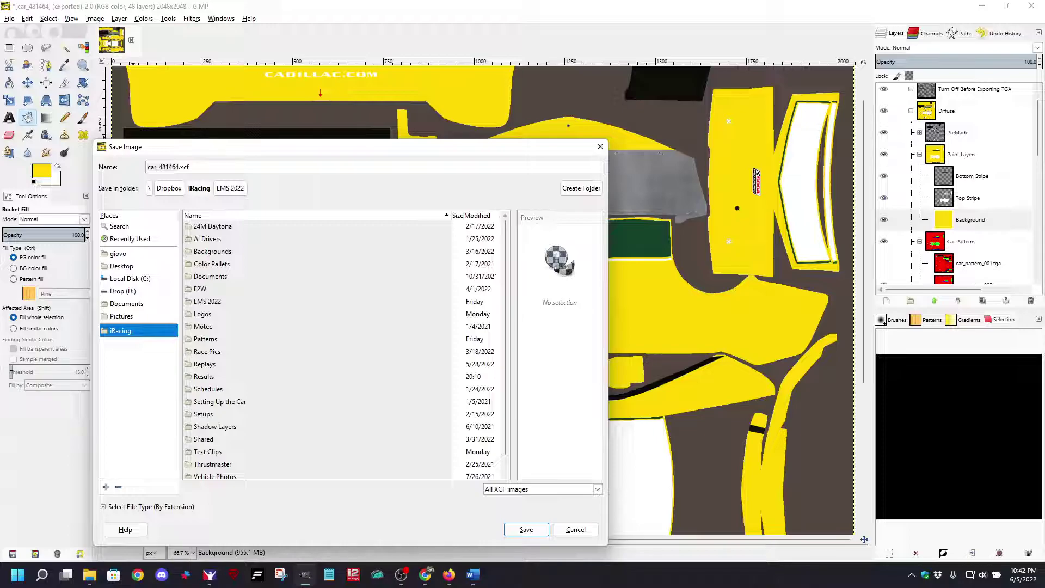
Step: Save the project as 'Cadillac 22S2' in the Vehicles > Cadillac CTS-V folder
scroll(342, 348, down, 1)
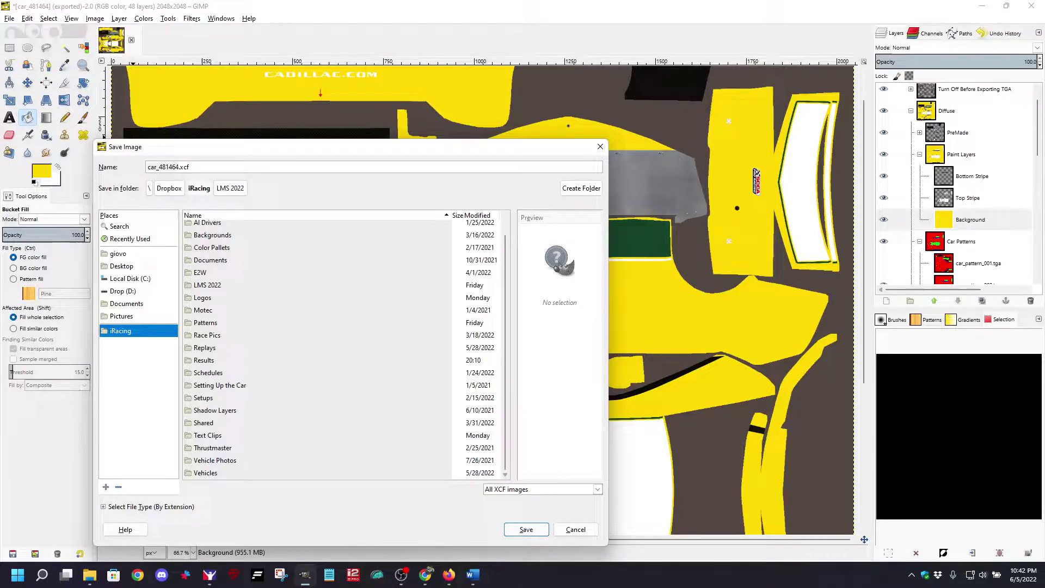
double_click(205, 473)
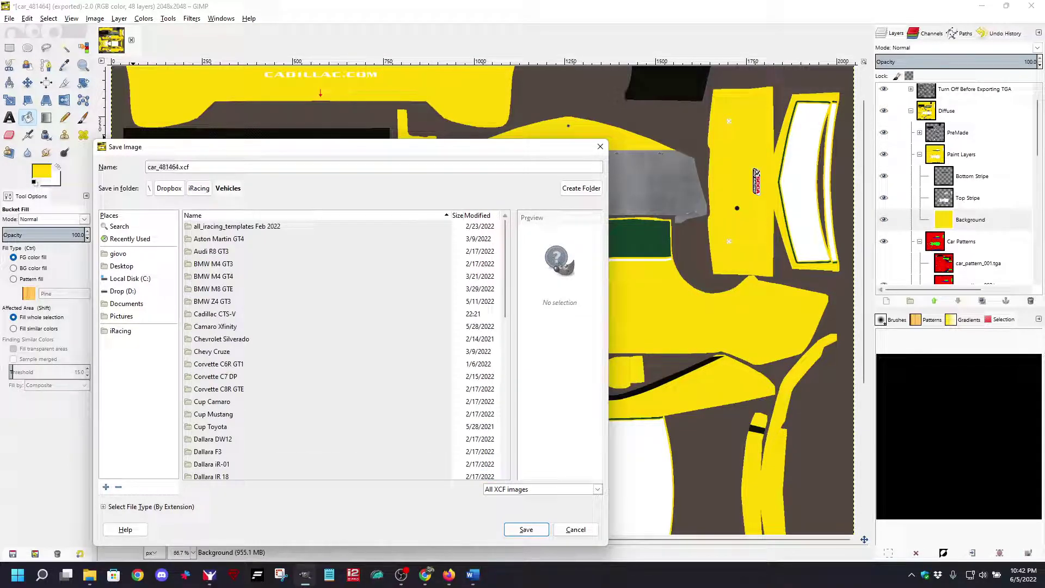
double_click(215, 314)
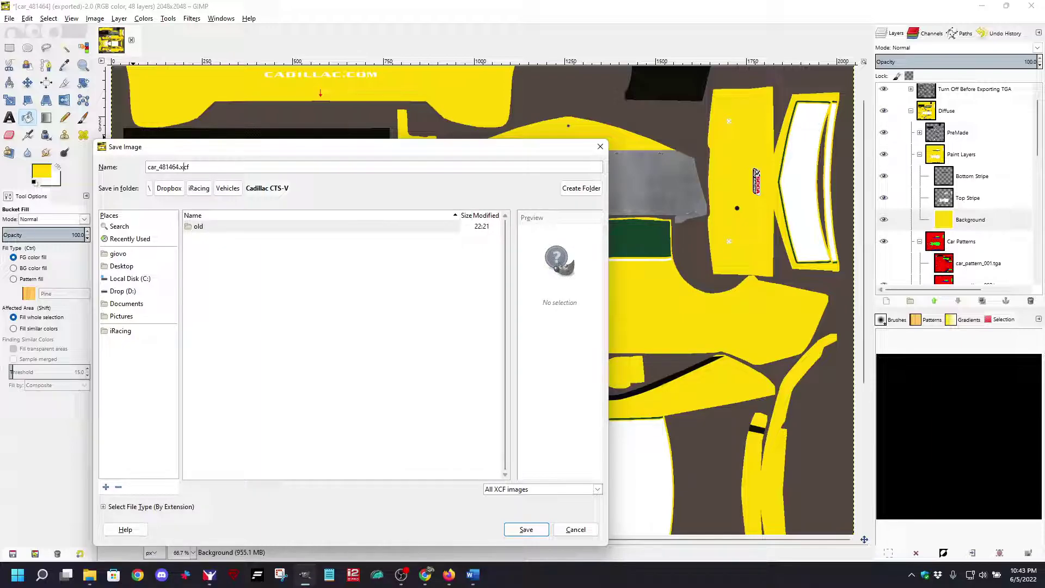
key(BackSpace)
key(BackSpace)
key(BackSpace)
key(BackSpace)
key(BackSpace)
key(BackSpace)
key(BackSpace)
key(BackSpace)
key(BackSpace)
key(BackSpace)
text(Cadillac 22S2)
key(Return)
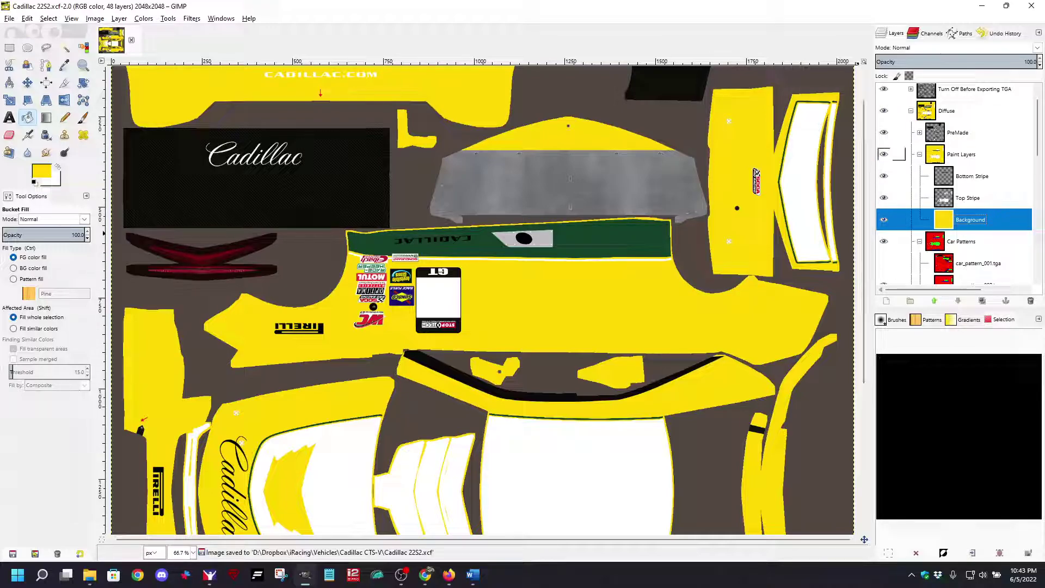
Step: Show PreMade, hide Car Patterns and car_pattern_002.tga, and collapse the Paint Layers and Car Patterns groups
click(920, 154)
click(883, 133)
click(883, 176)
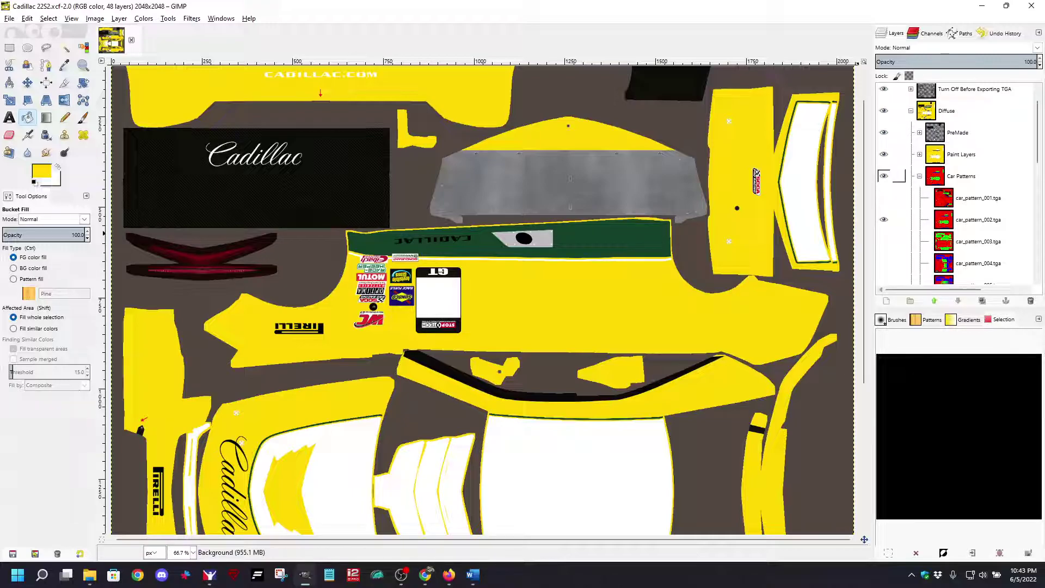
click(883, 220)
click(919, 175)
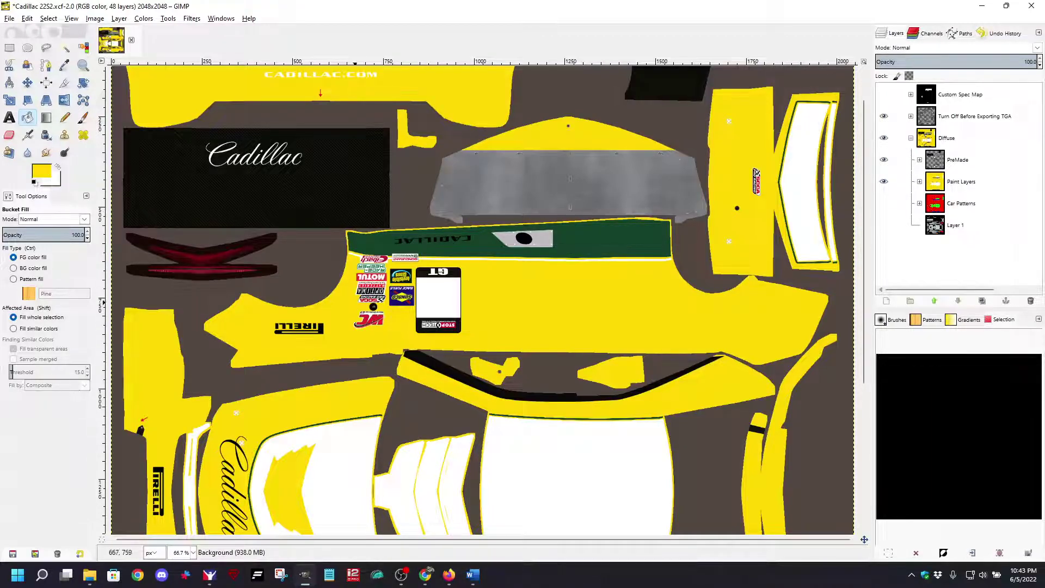
scroll(385, 362, up, 1)
scroll(337, 95, down, 7)
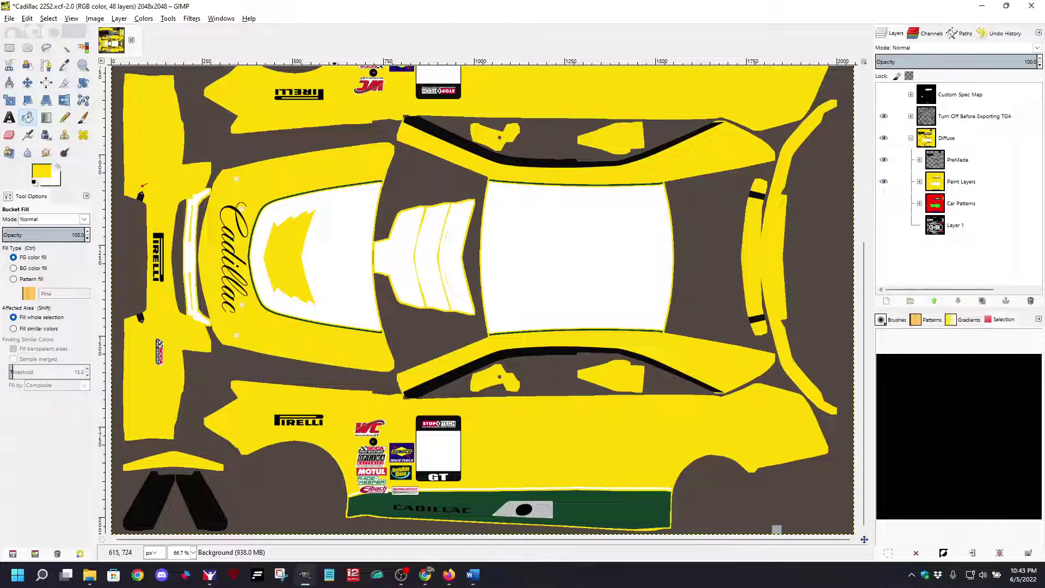
scroll(381, 427, up, 7)
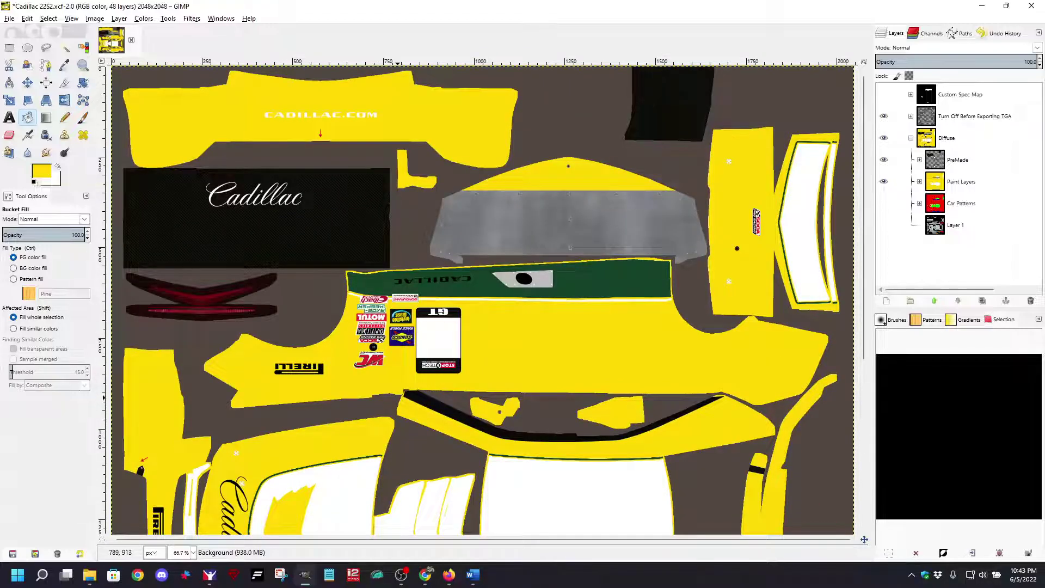
scroll(398, 403, down, 3)
scroll(400, 279, down, 4)
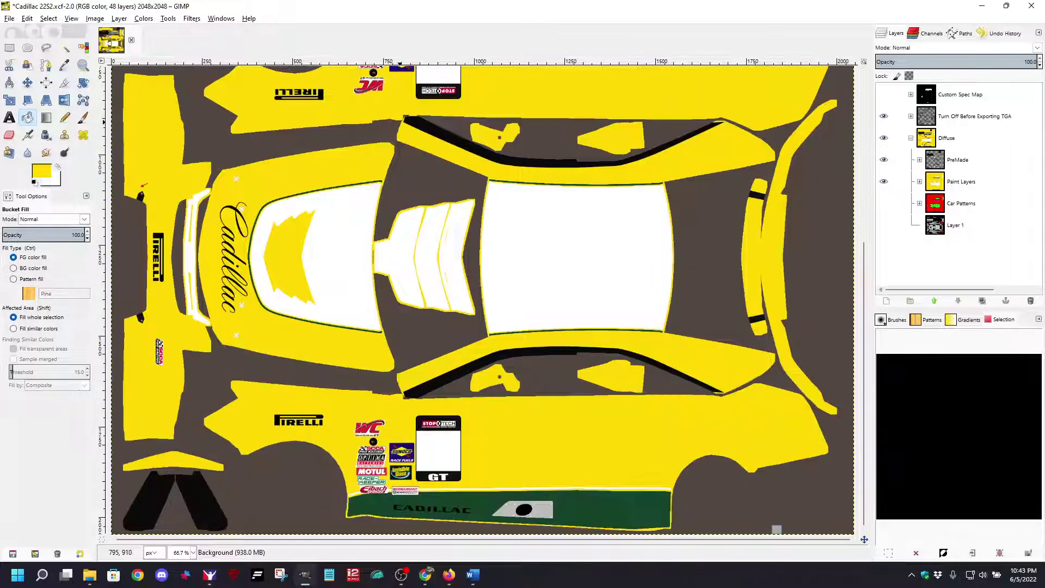
scroll(400, 337, up, 6)
scroll(401, 395, down, 6)
scroll(406, 395, up, 7)
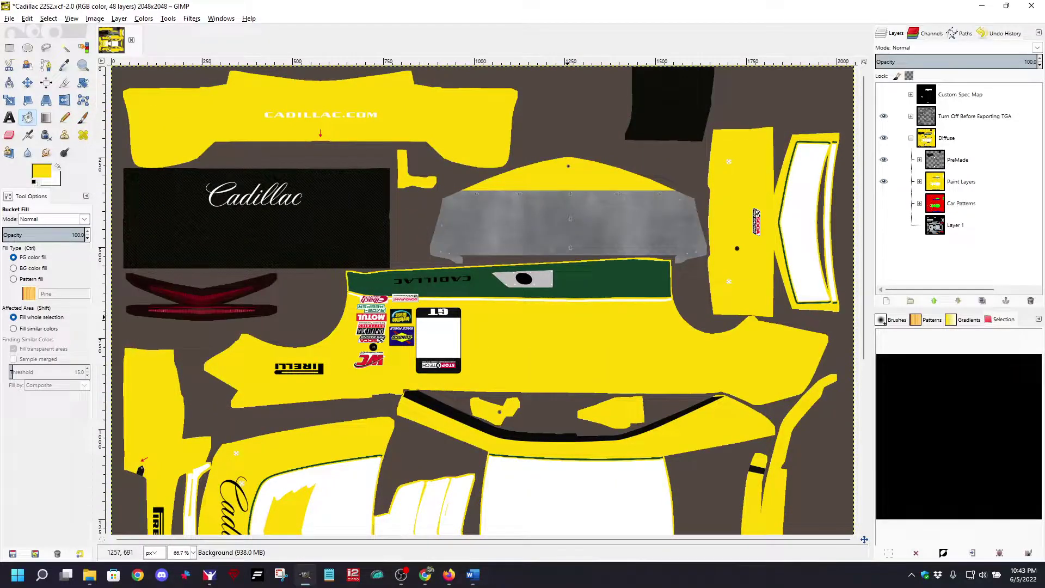
scroll(568, 316, down, 3)
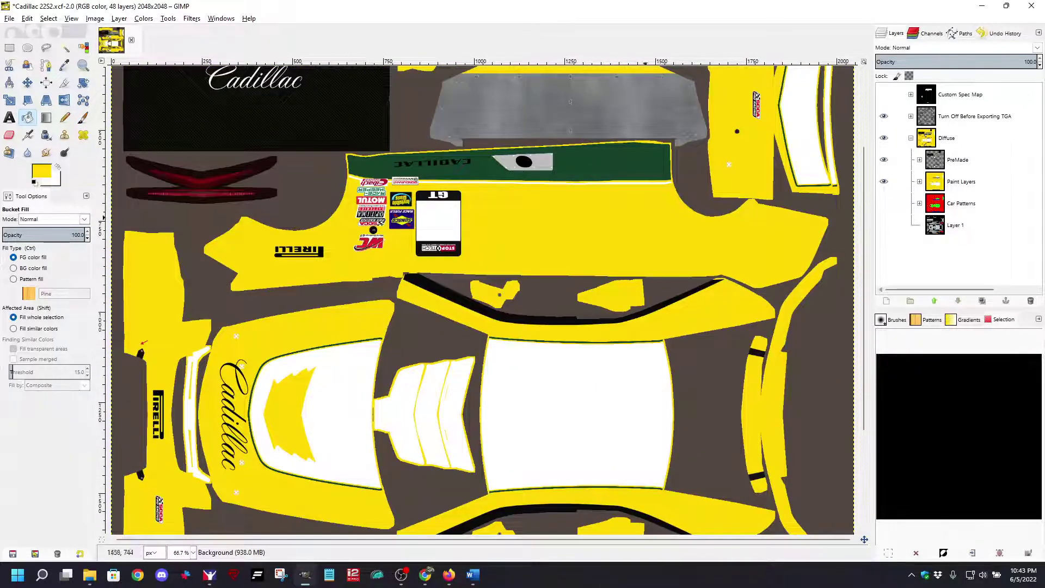
scroll(663, 294, down, 4)
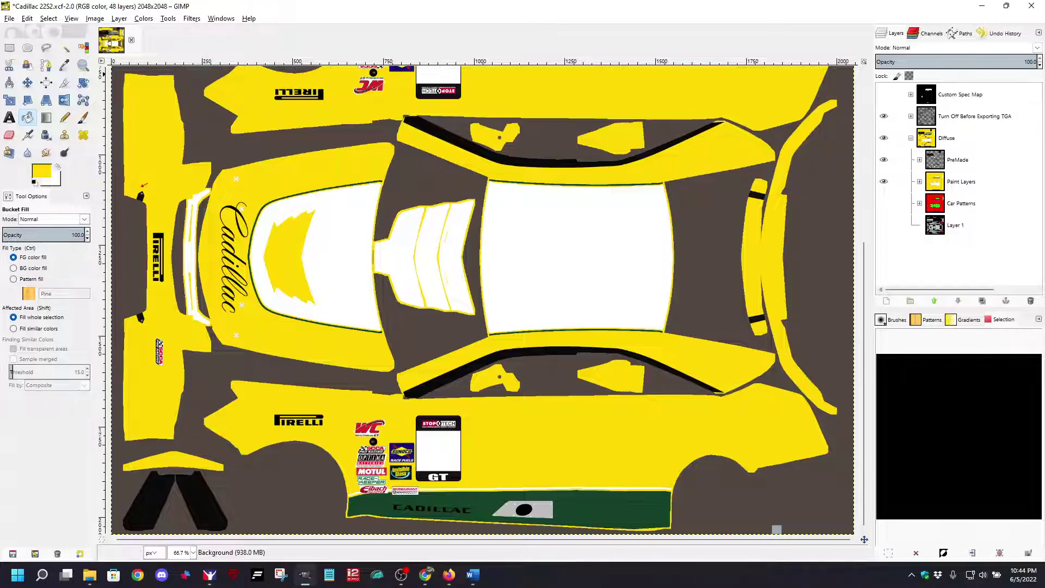
scroll(410, 238, up, 3)
scroll(409, 237, down, 3)
Step: Check the yellow Cadillac in iRacing's preview, then bring the Trading Paints Chrome window forward
key(alt+Tab)
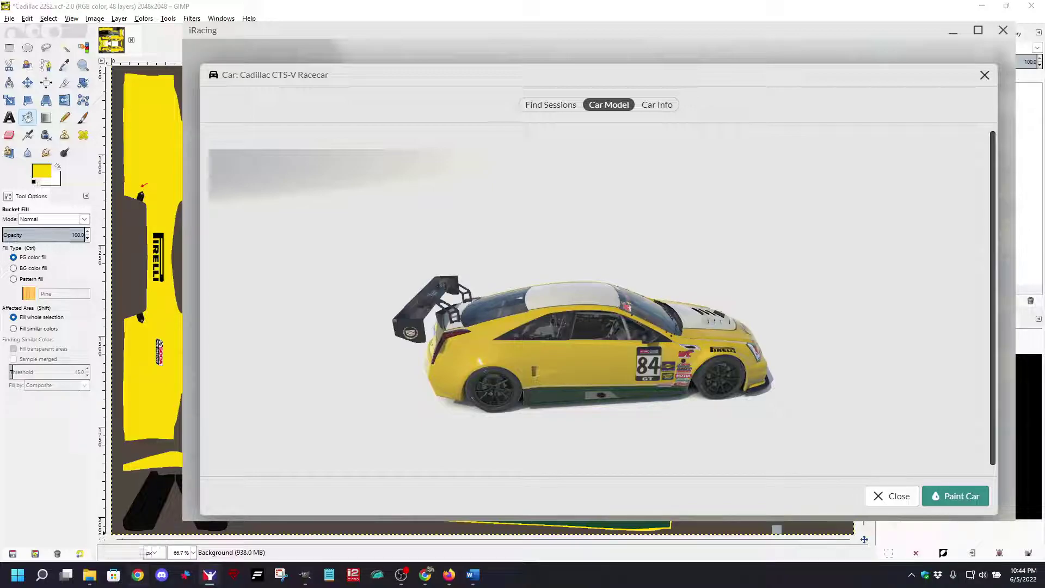
mouse_move(425, 575)
click(378, 519)
Step: Go to My Paints > What I'm Racing and select the Cadillac CTS-V Racecar
click(71, 108)
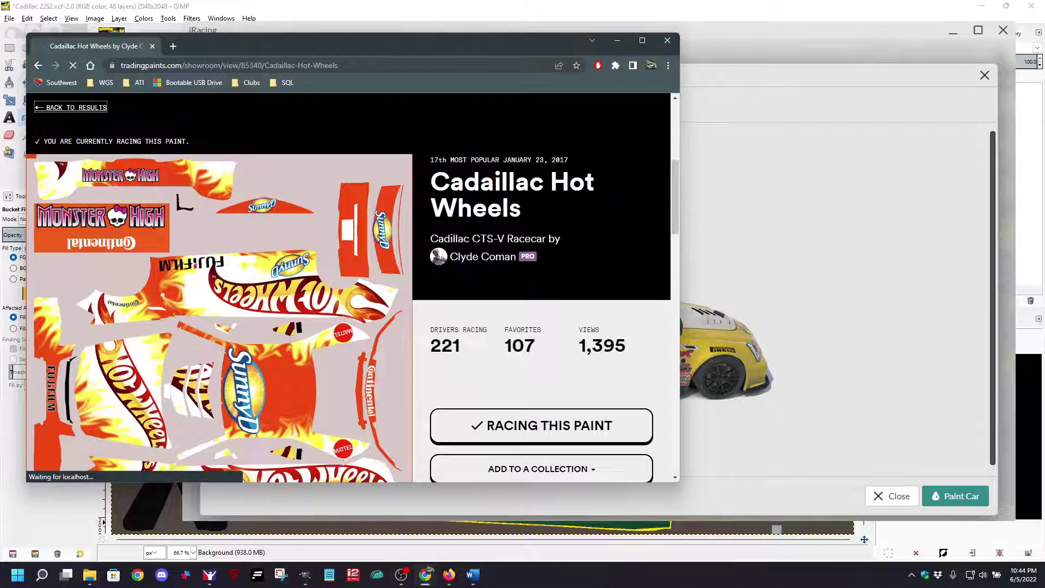
scroll(591, 256, up, 5)
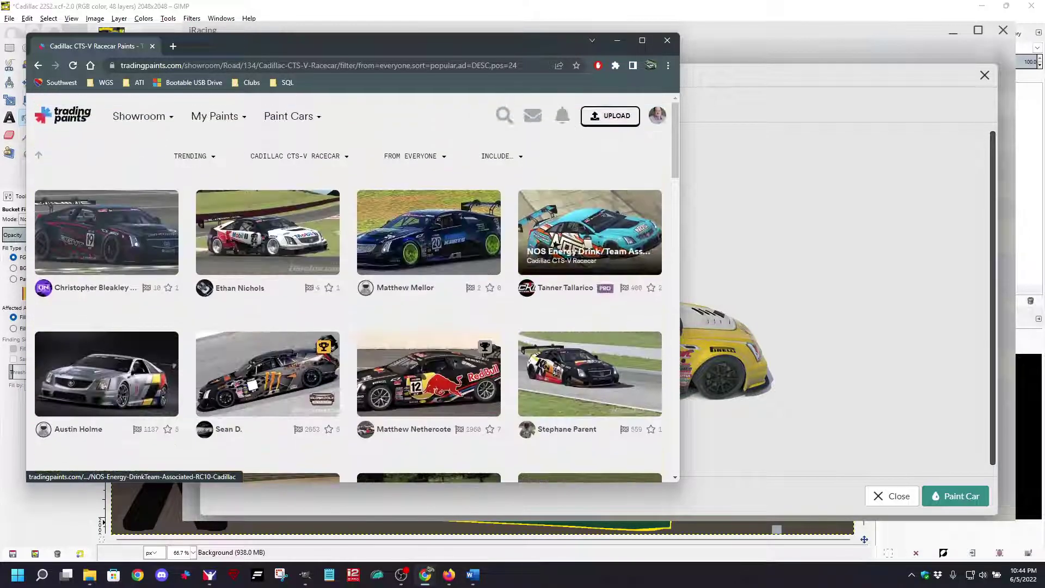
mouse_move(143, 116)
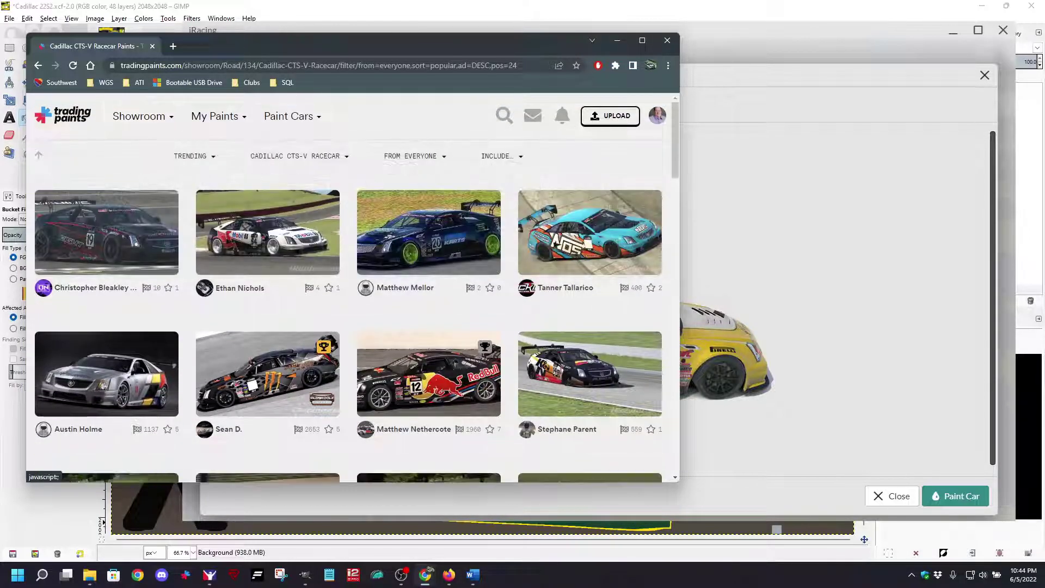
mouse_move(215, 116)
click(104, 190)
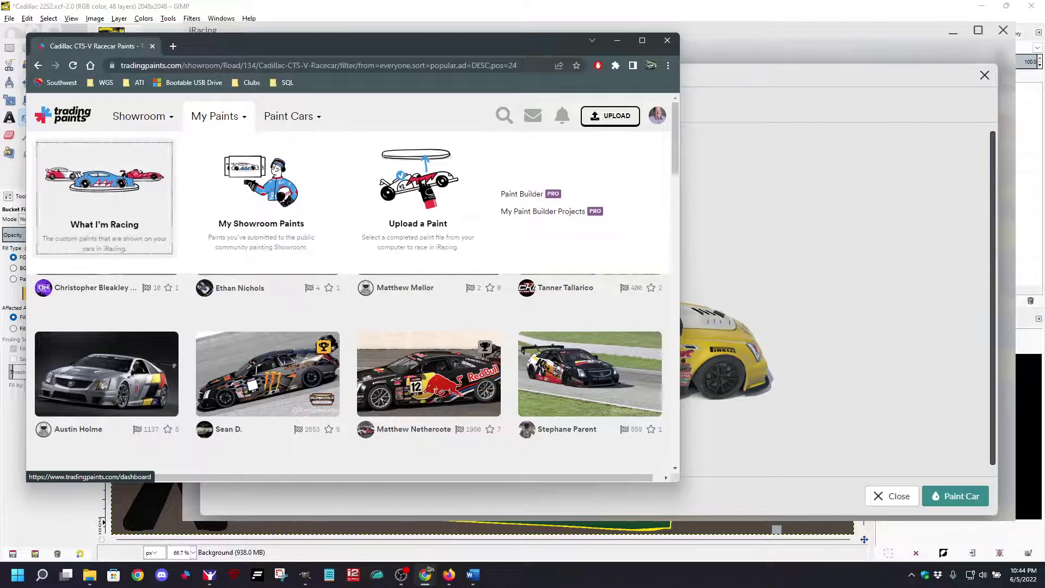
scroll(109, 243, down, 2)
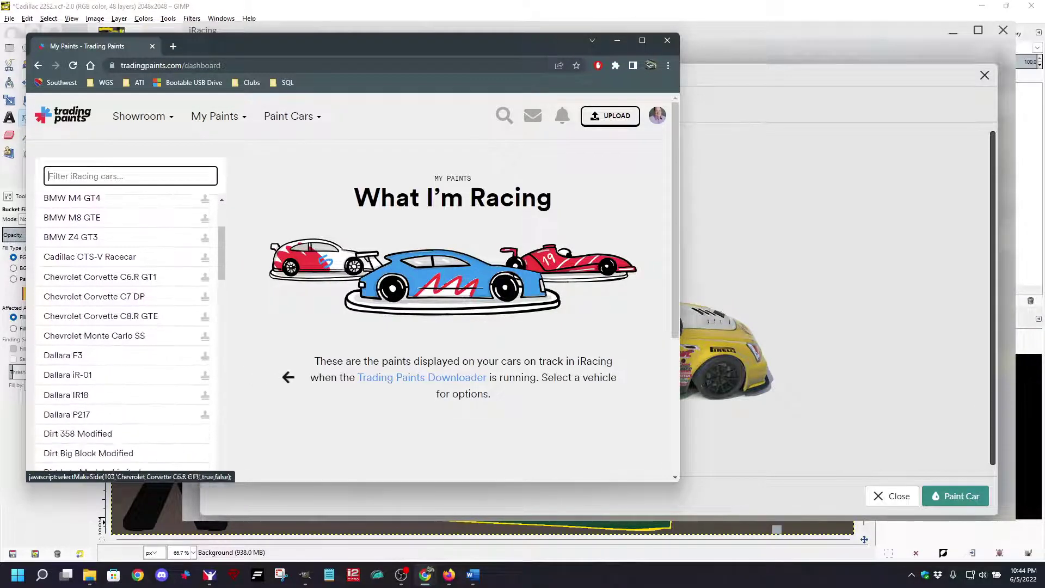
click(91, 256)
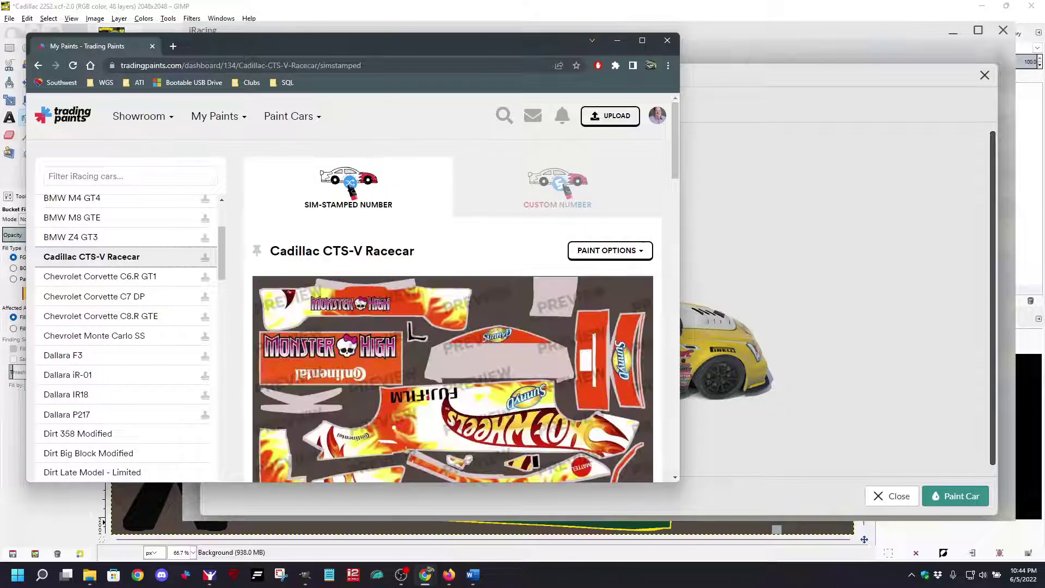
scroll(352, 289, down, 2)
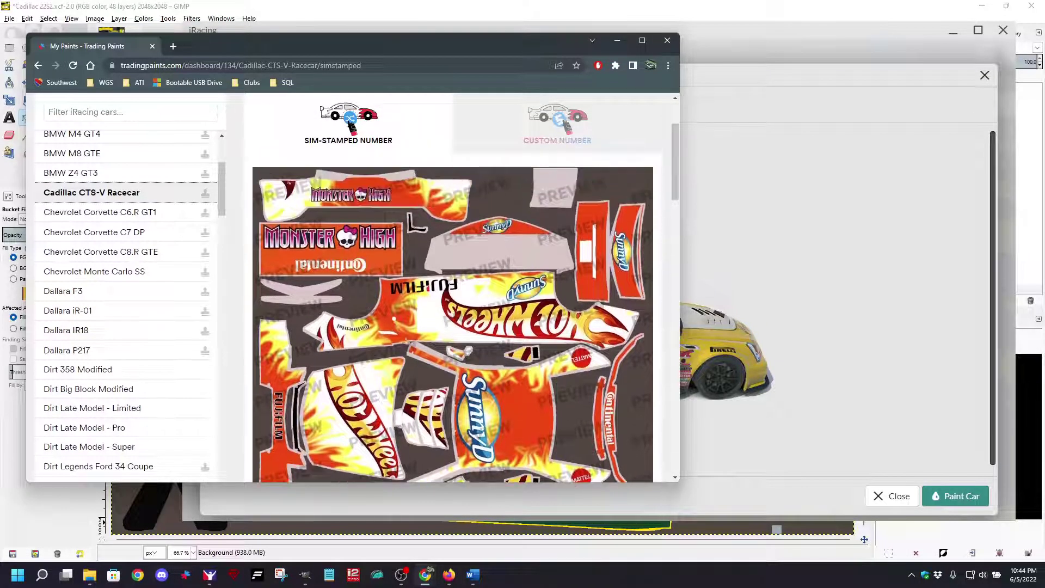
scroll(452, 326, up, 2)
Step: Upload Documents\iRacing\paint\cadillacctsvr\car_481464.tga as the new paint, then switch to iRacing
click(609, 251)
click(588, 274)
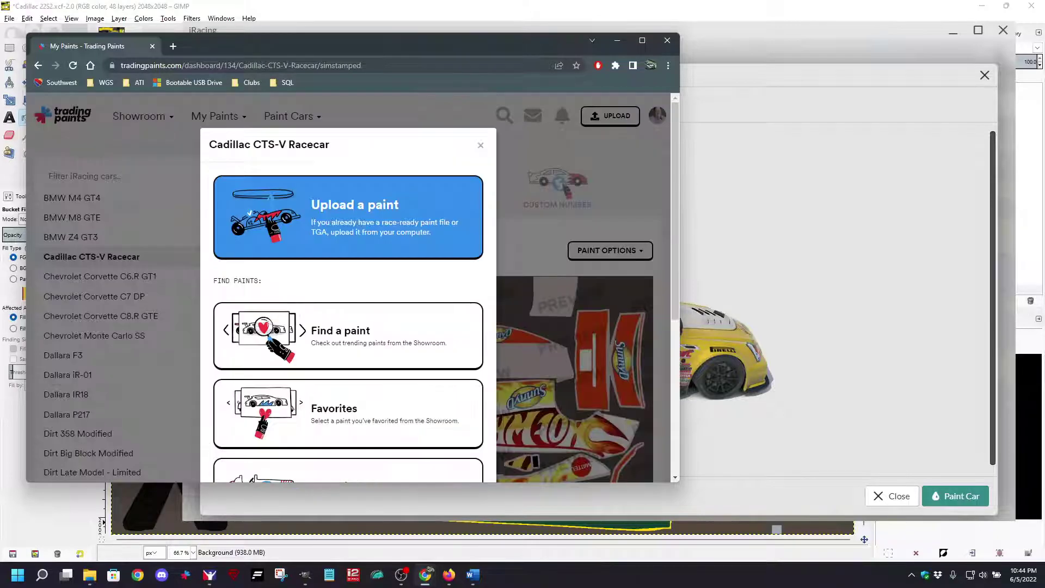
click(350, 215)
click(348, 321)
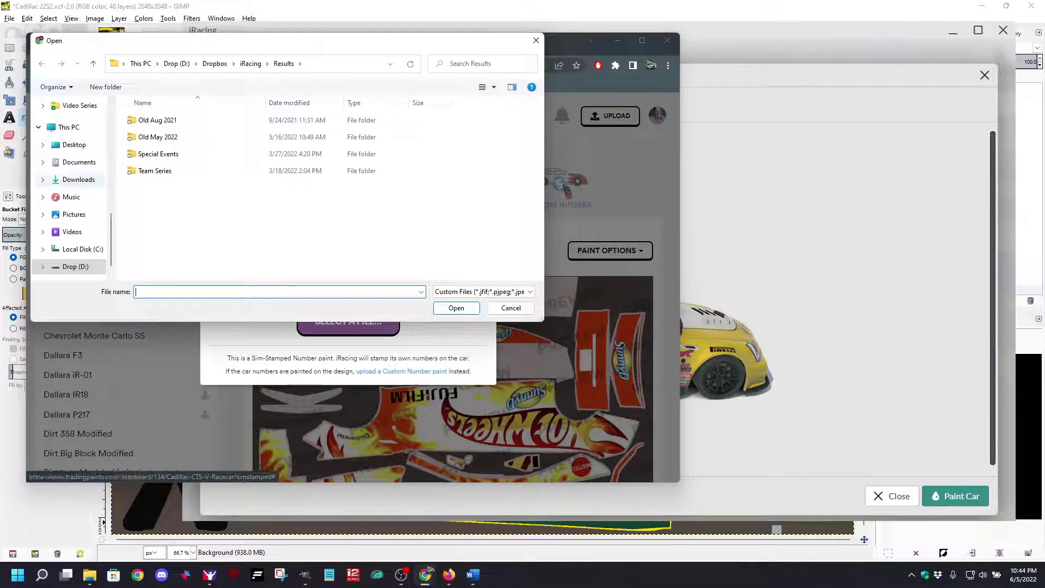
scroll(71, 191, up, 10)
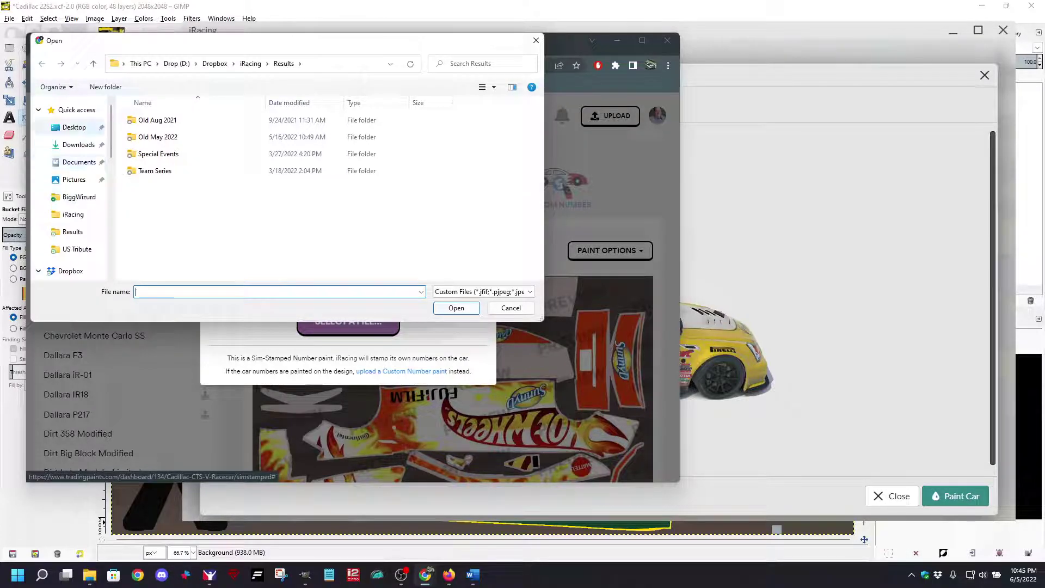
click(79, 161)
double_click(147, 120)
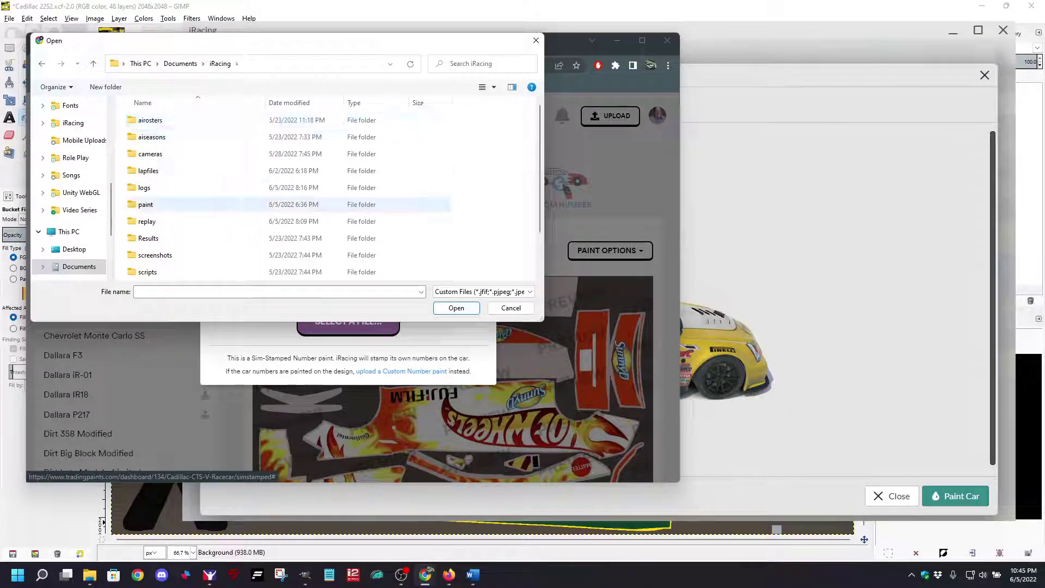
double_click(146, 204)
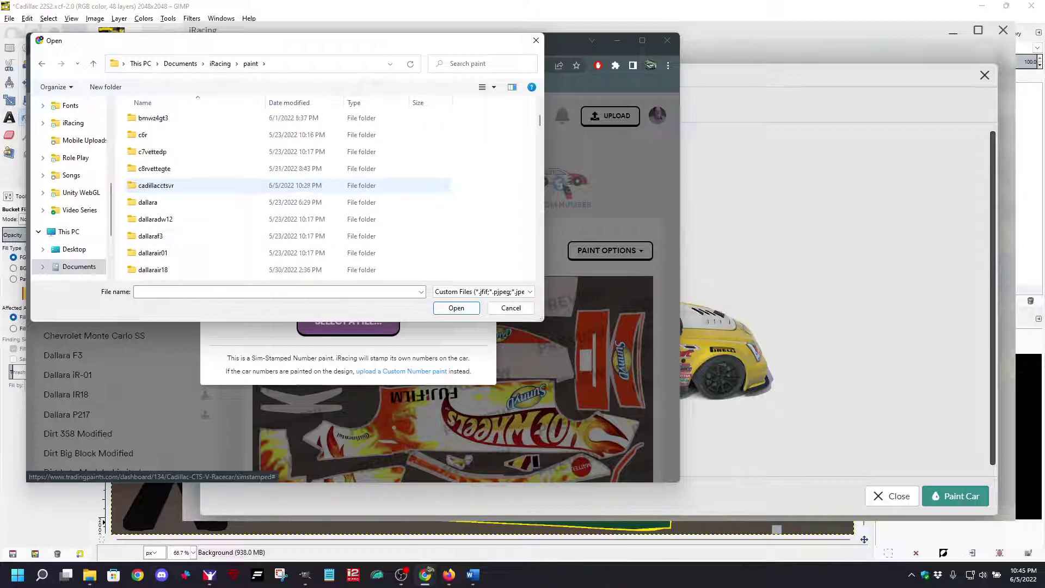
double_click(154, 136)
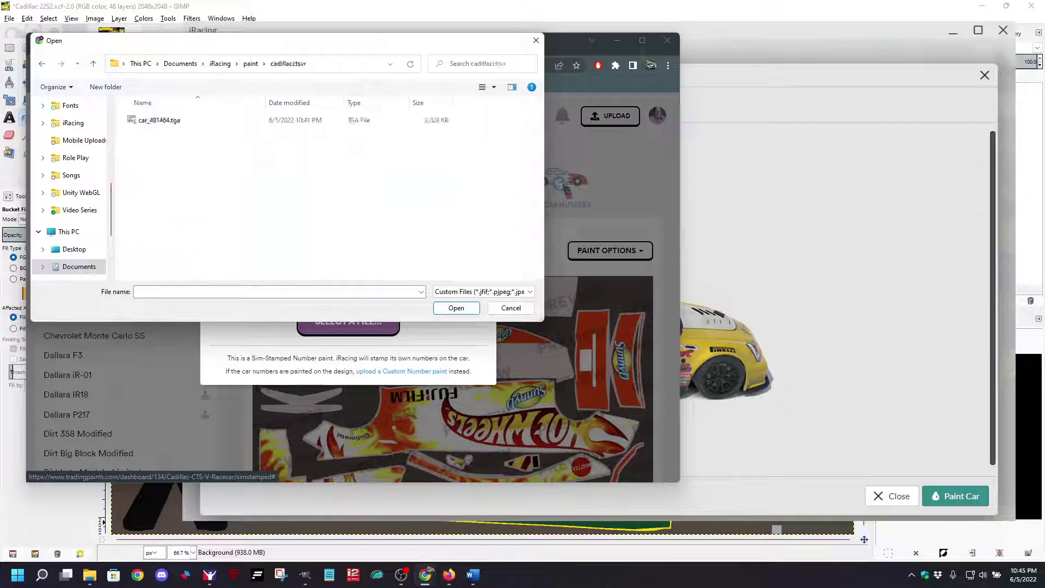
double_click(159, 120)
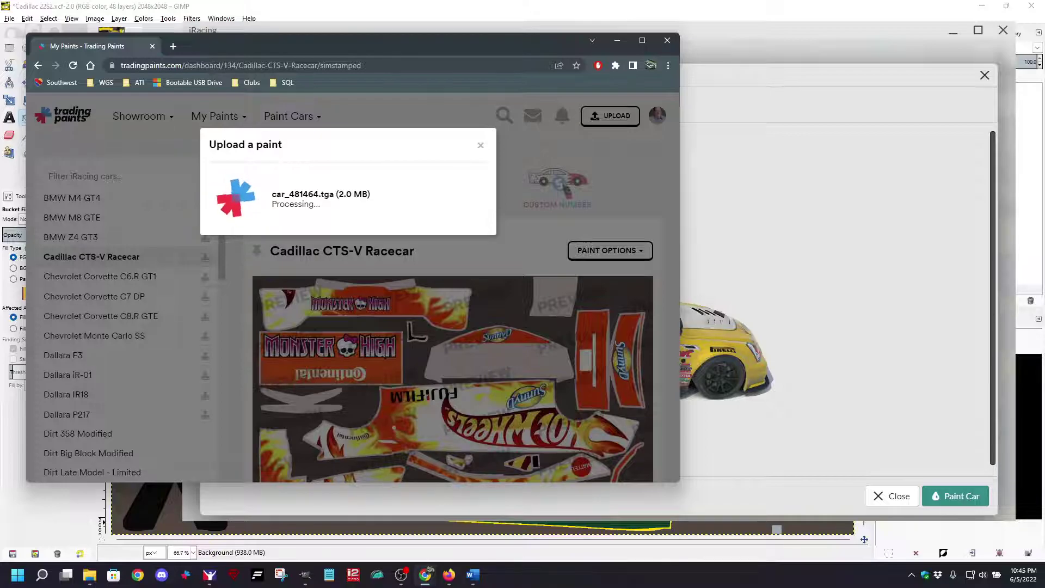
click(348, 368)
scroll(354, 288, down, 1)
scroll(452, 316, down, 2)
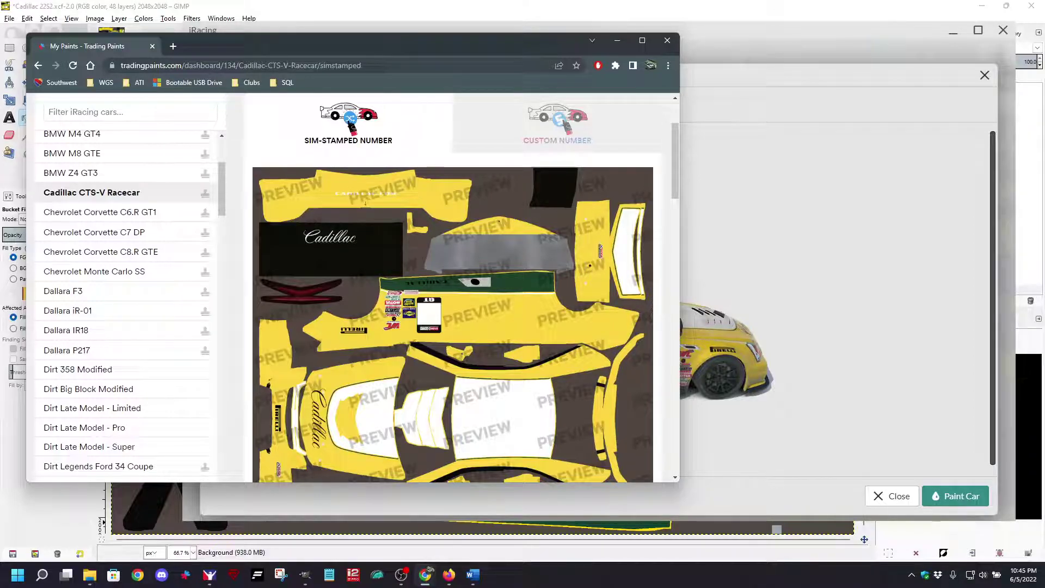
key(alt+Tab)
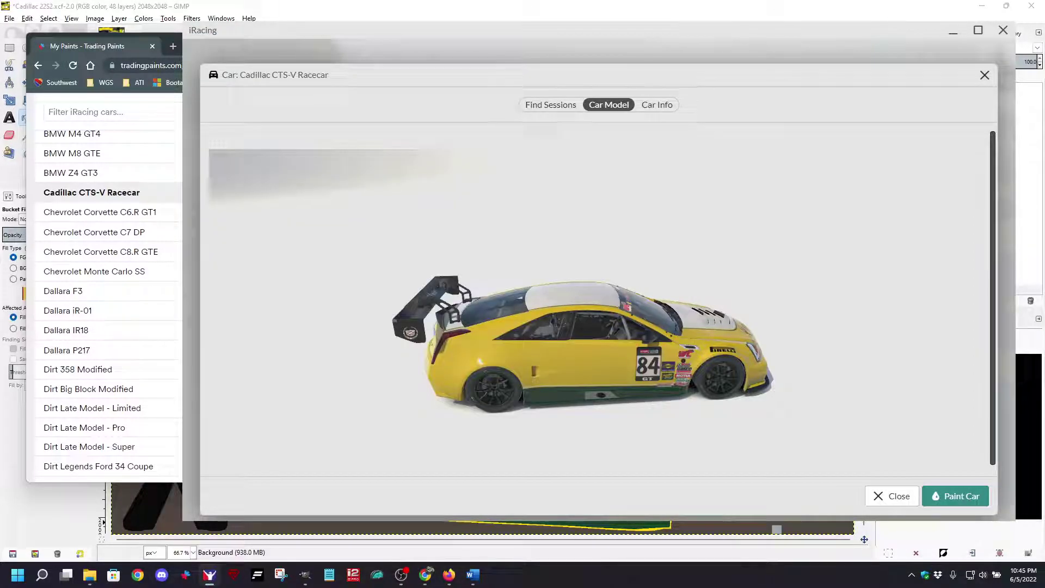
Step: Return to the Cadillac 2252.xcf livery in GIMP and open the File menu
mouse_move(425, 575)
click(305, 574)
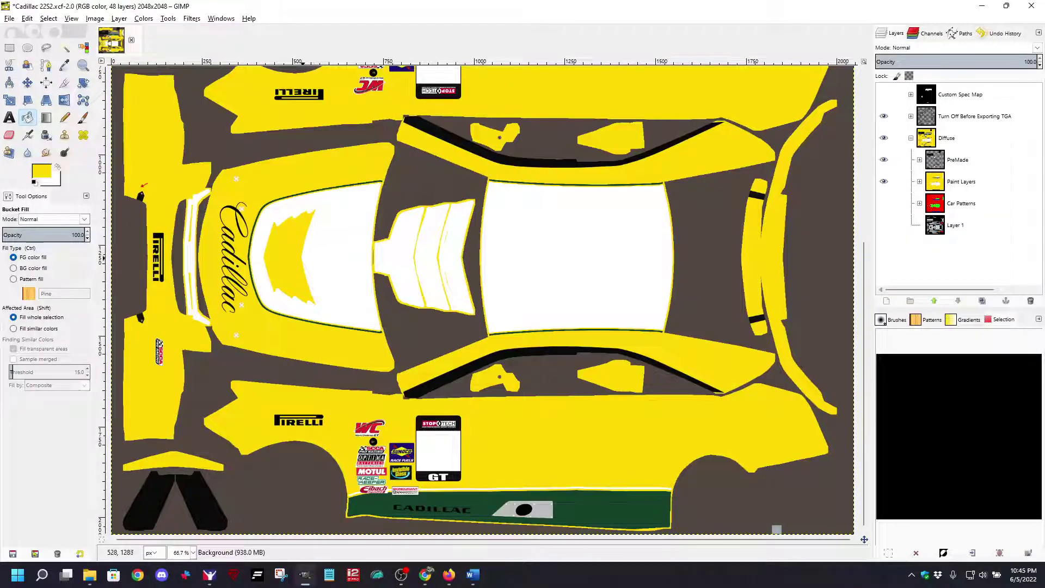
click(9, 18)
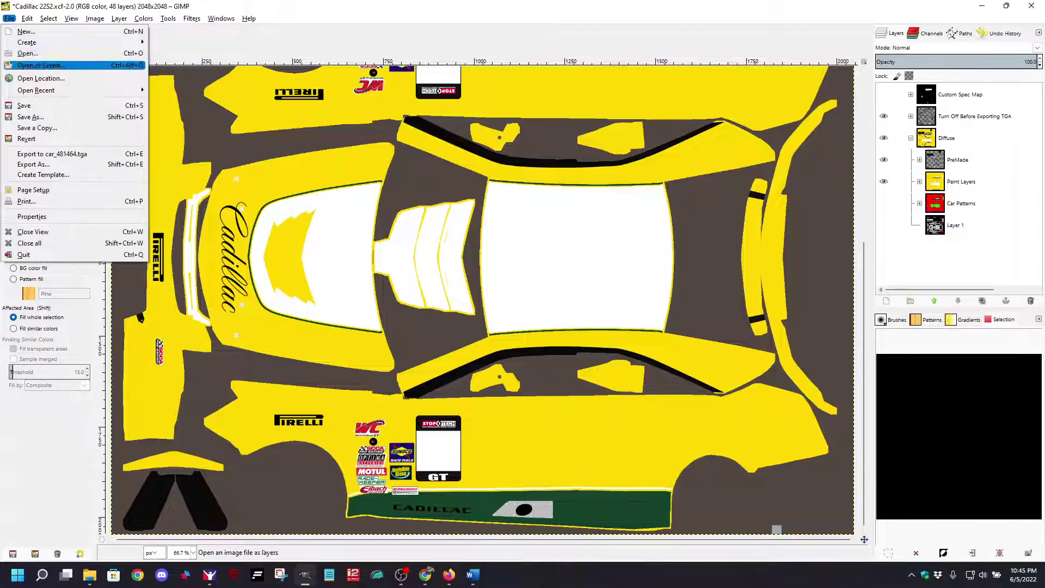
Step: Open Stair Fitting Inc Logo2.png from LMS 2022 > Logos > Stair Fittings as a separate image
click(26, 53)
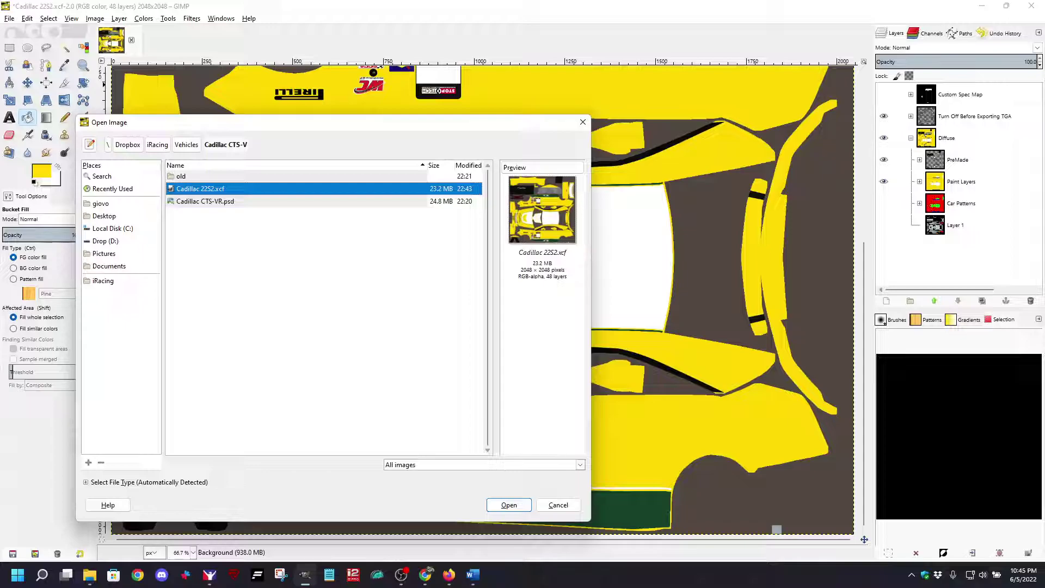
click(102, 280)
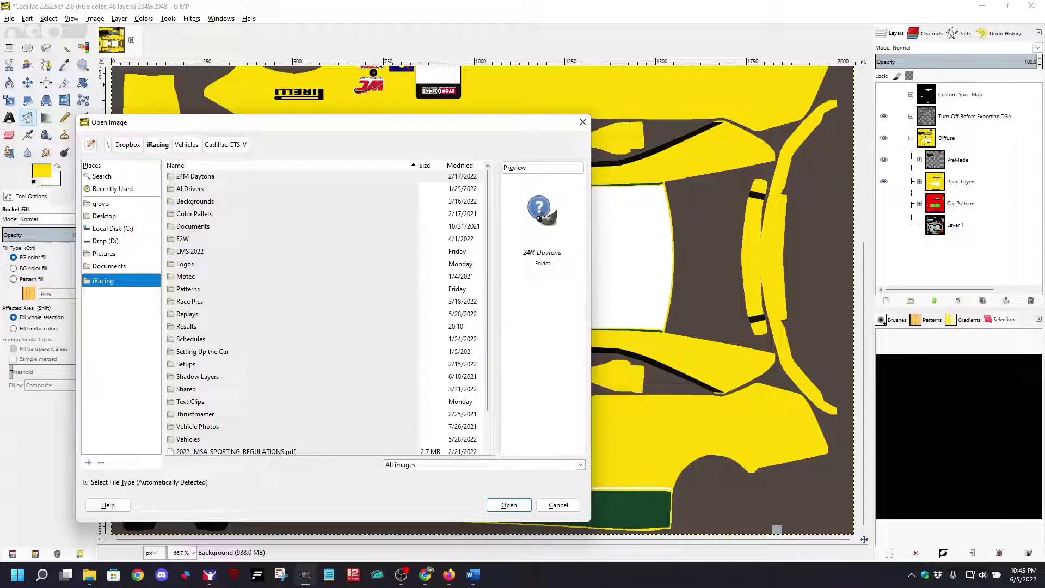
double_click(190, 251)
double_click(186, 189)
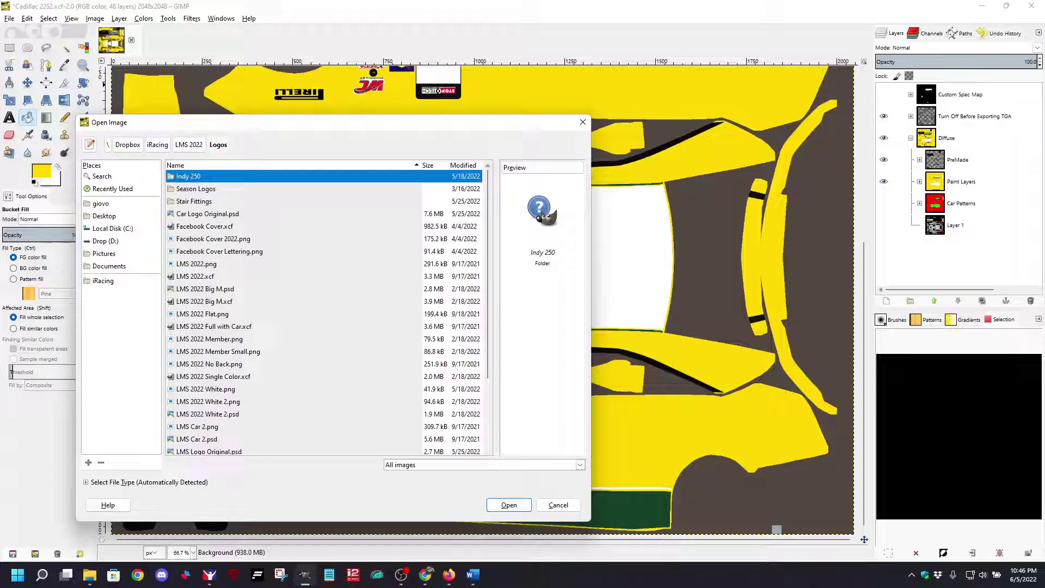
scroll(323, 311, down, 3)
scroll(323, 310, up, 3)
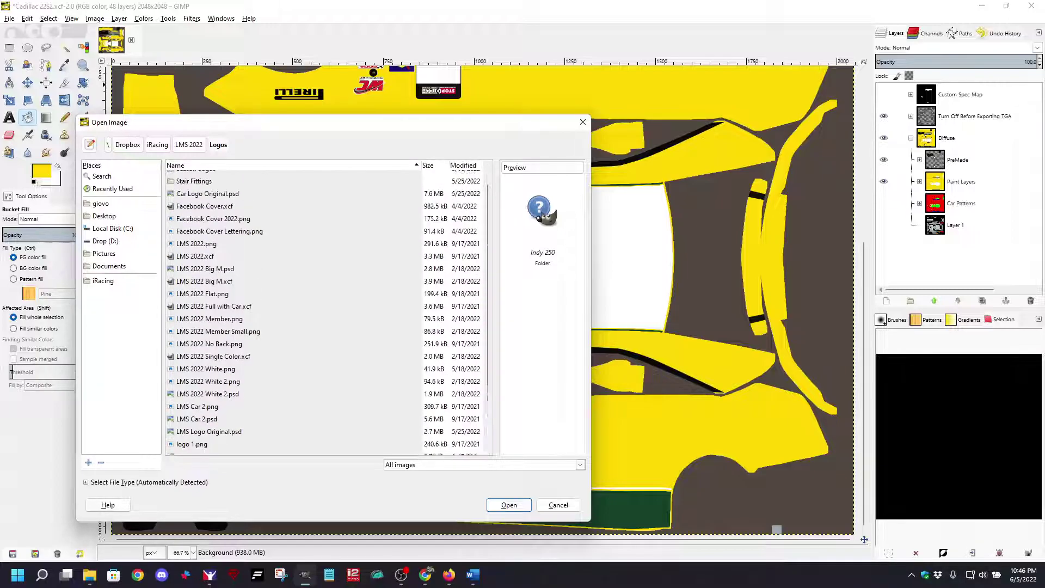
double_click(191, 189)
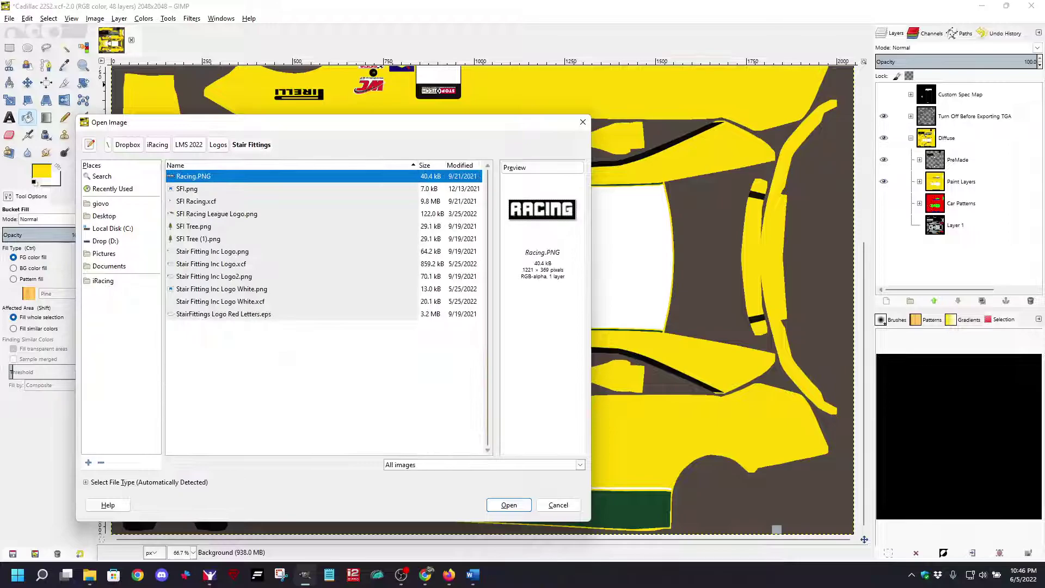
double_click(214, 276)
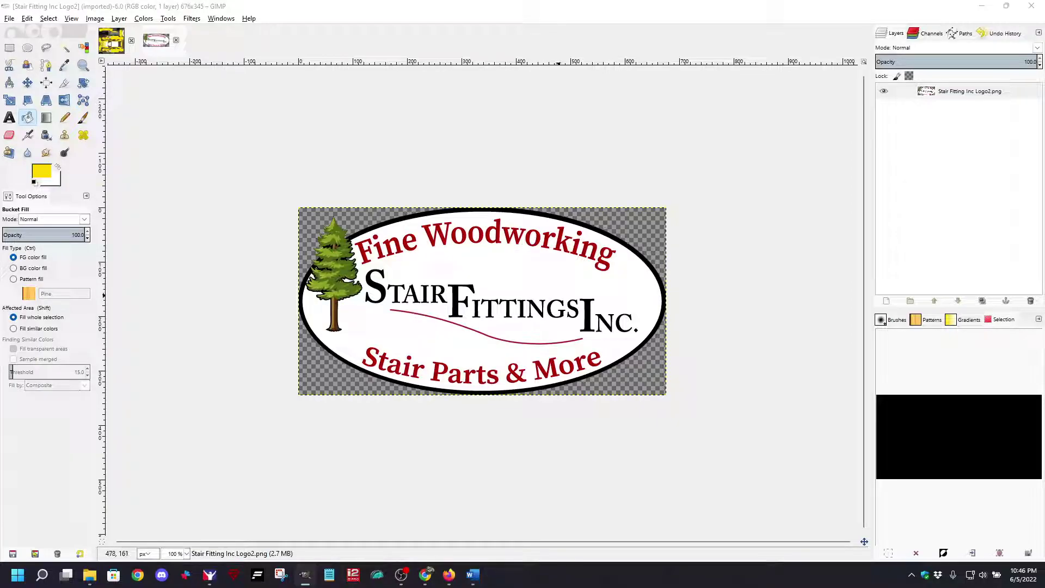
Step: Cancel the accidental close of the livery image and switch back to the Cadillac livery tab
click(131, 40)
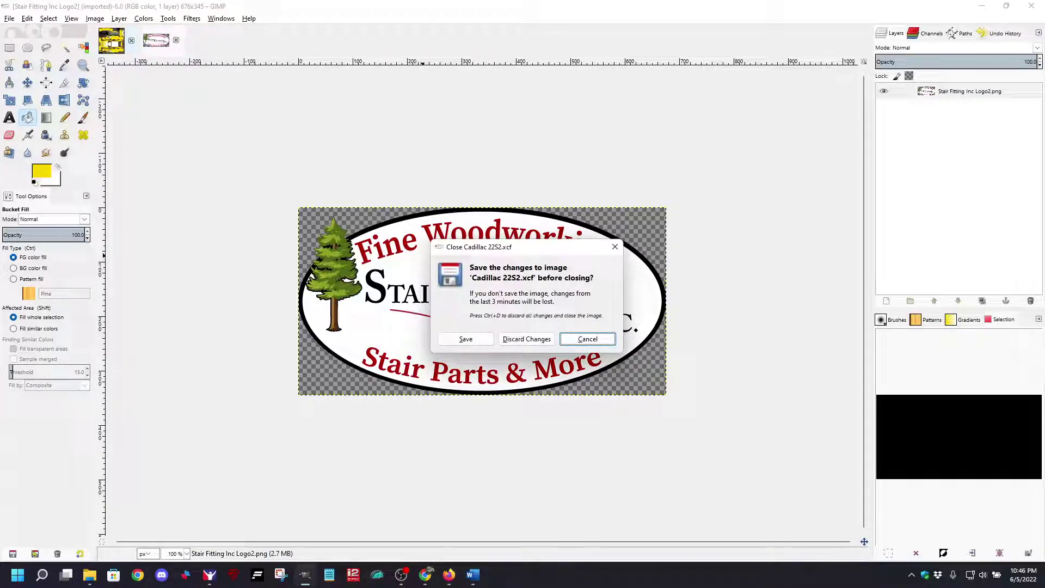
key(Escape)
click(111, 40)
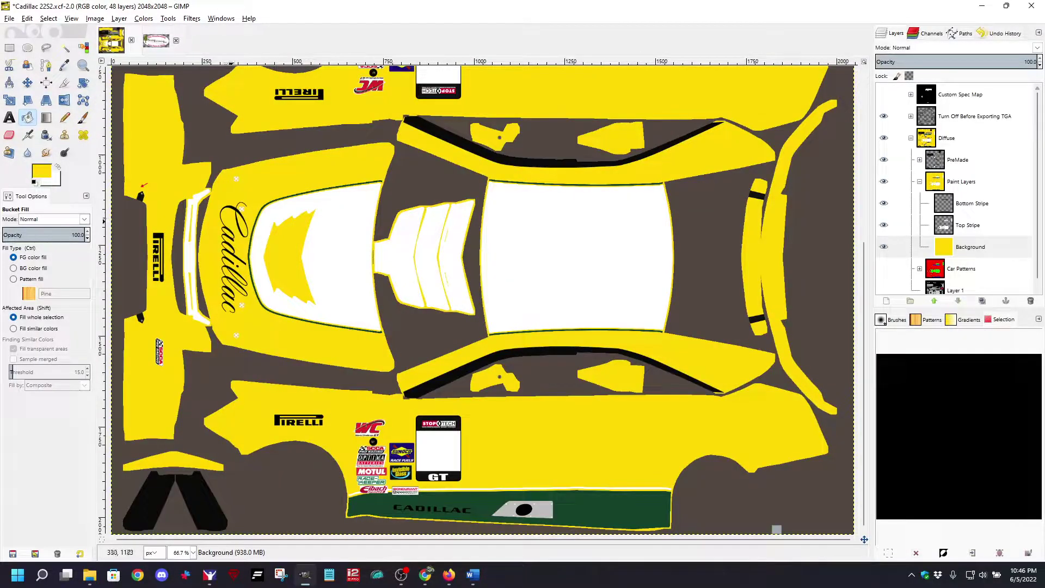
click(156, 40)
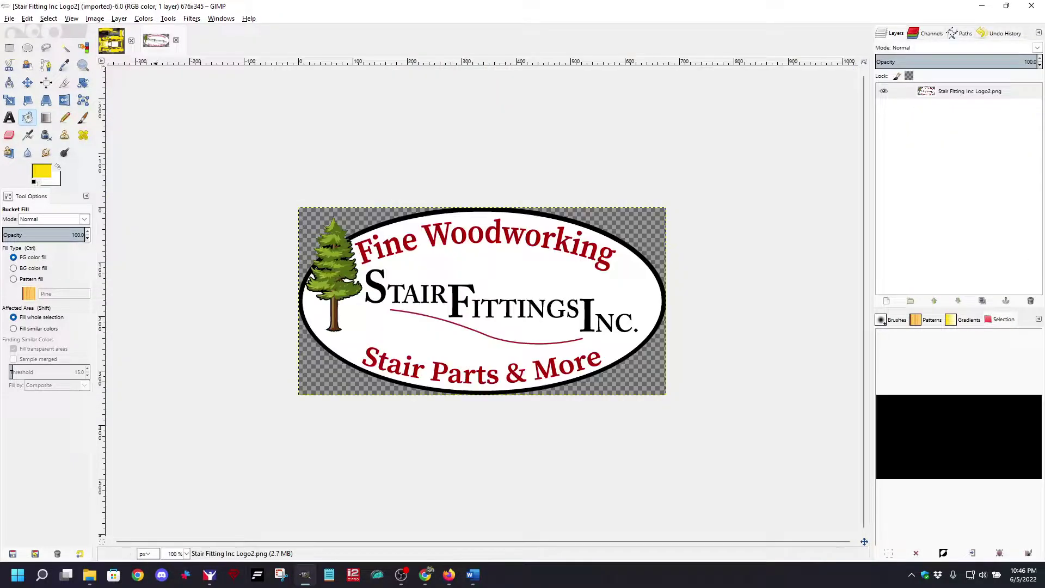
click(111, 40)
click(9, 18)
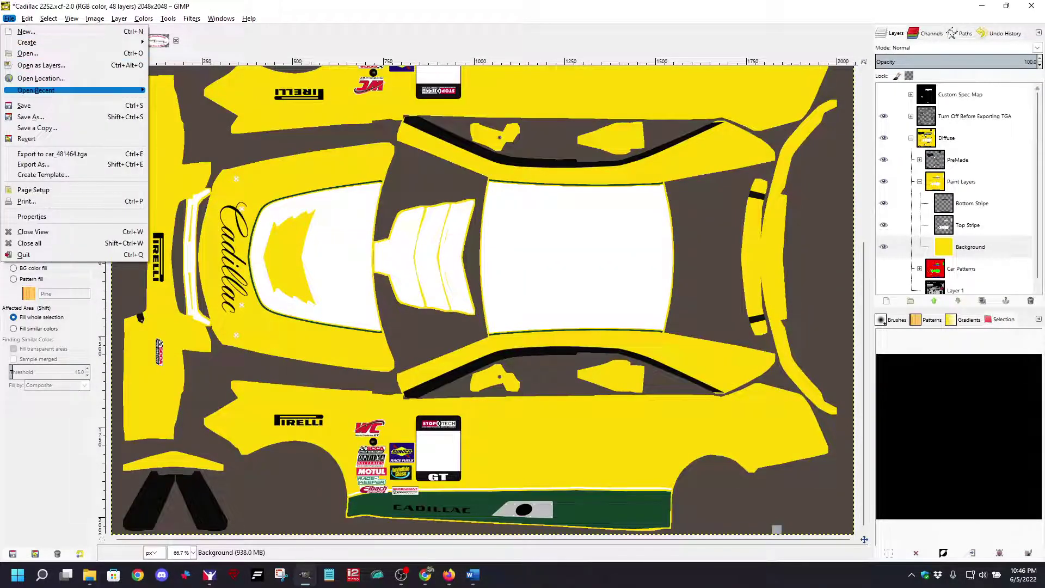
Step: Add Stair Fitting Inc Logo2.png as a layer and move it onto the lower side panel
click(41, 65)
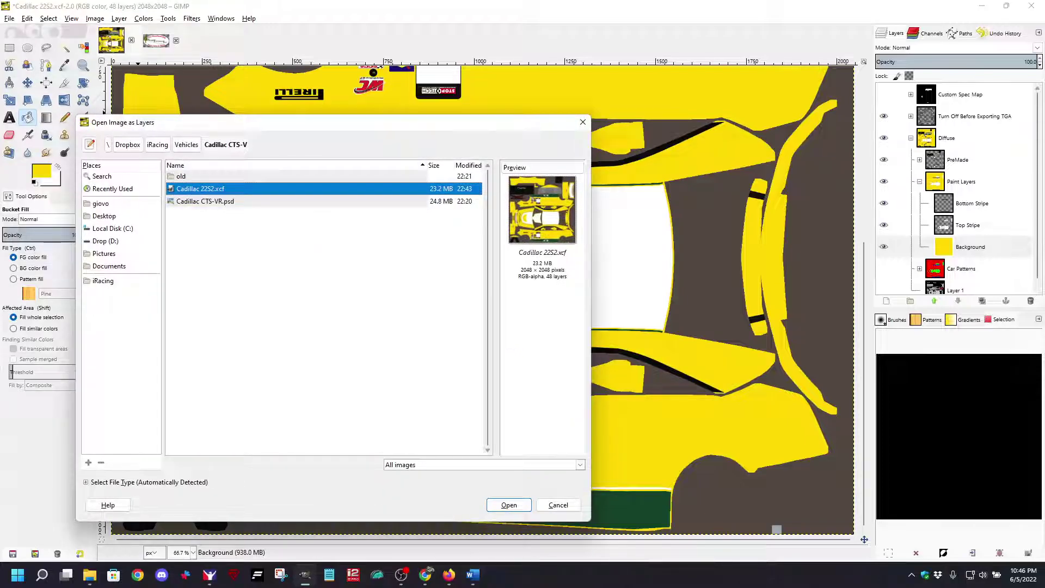
click(158, 144)
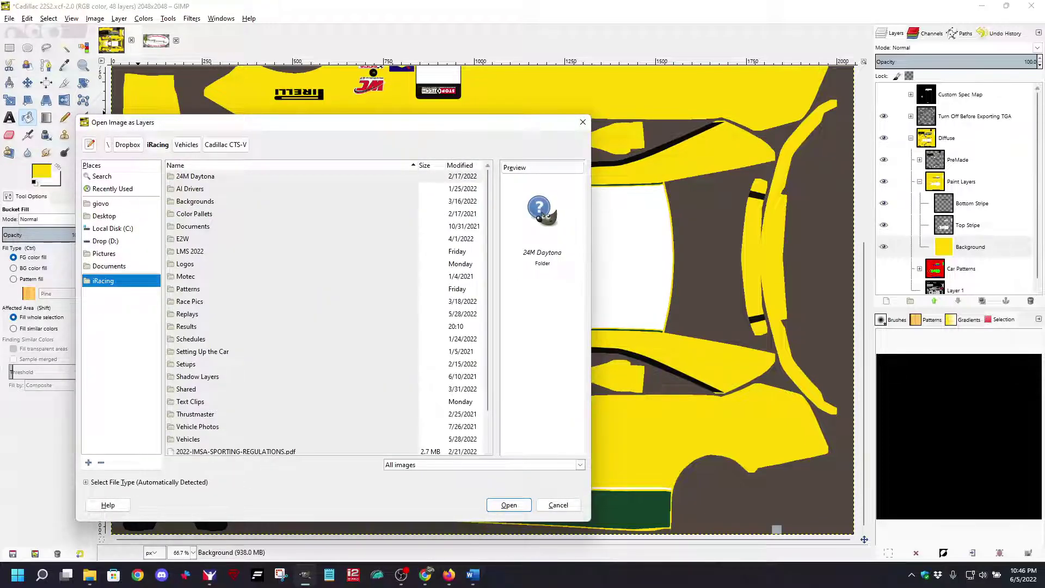
double_click(189, 251)
double_click(185, 188)
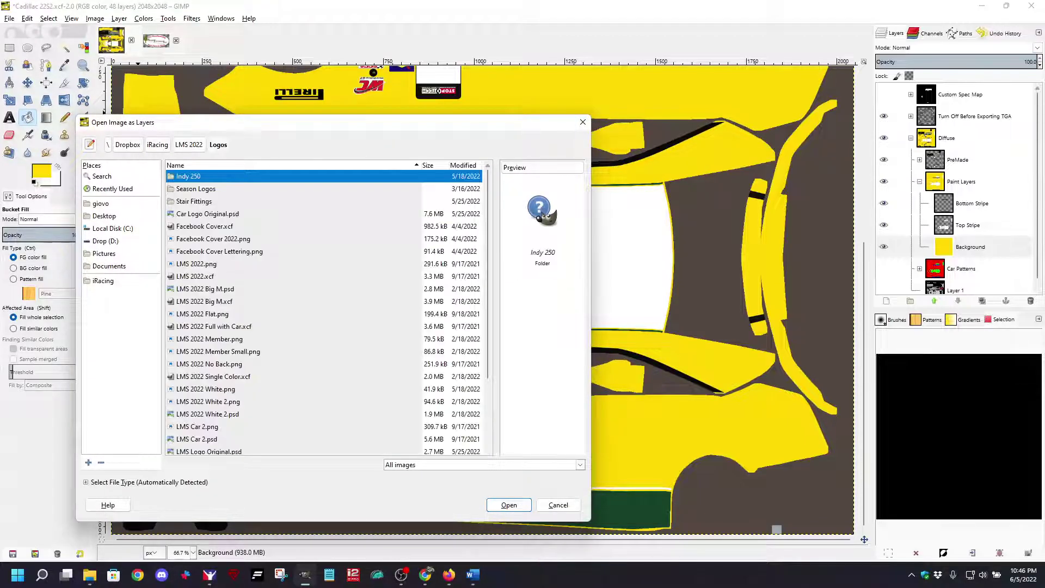
double_click(193, 202)
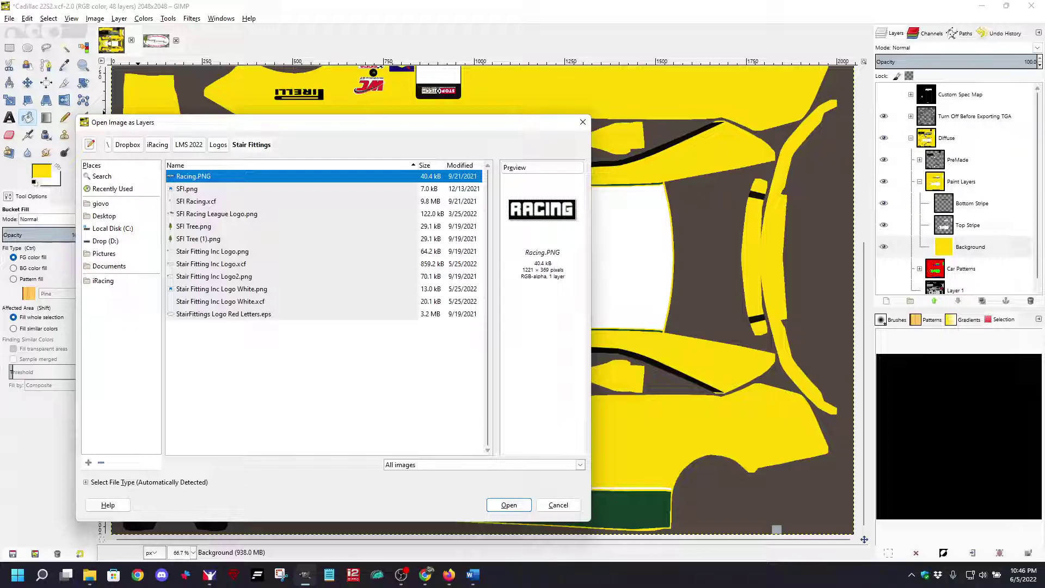
click(213, 277)
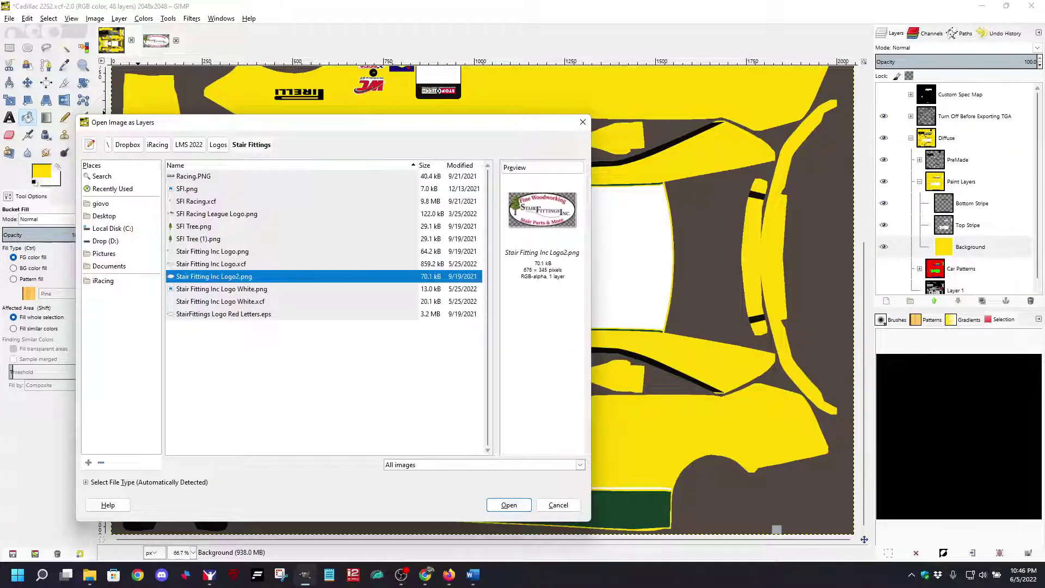
click(508, 505)
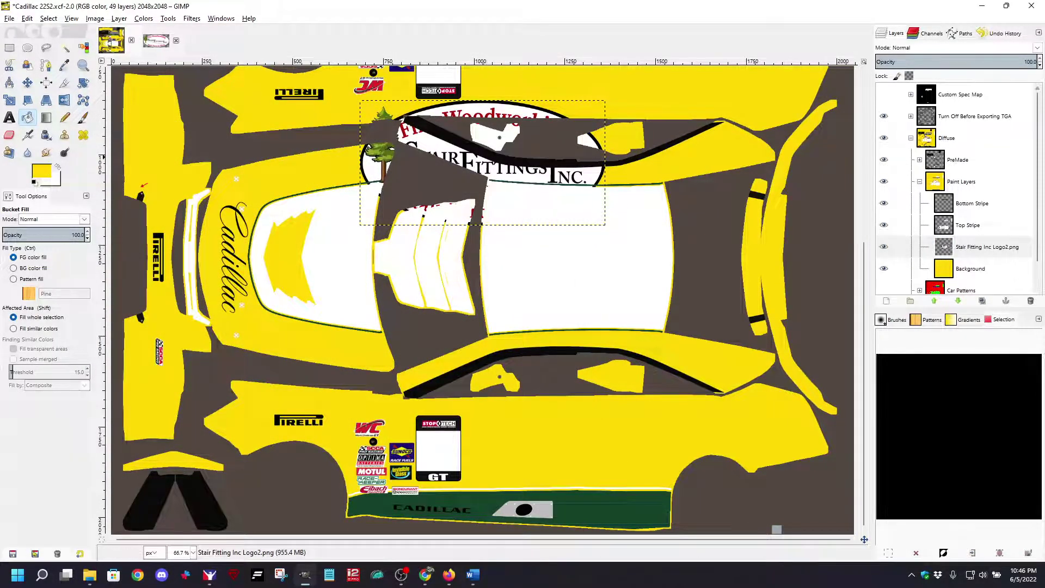
key(m)
drag(481, 164, 561, 449)
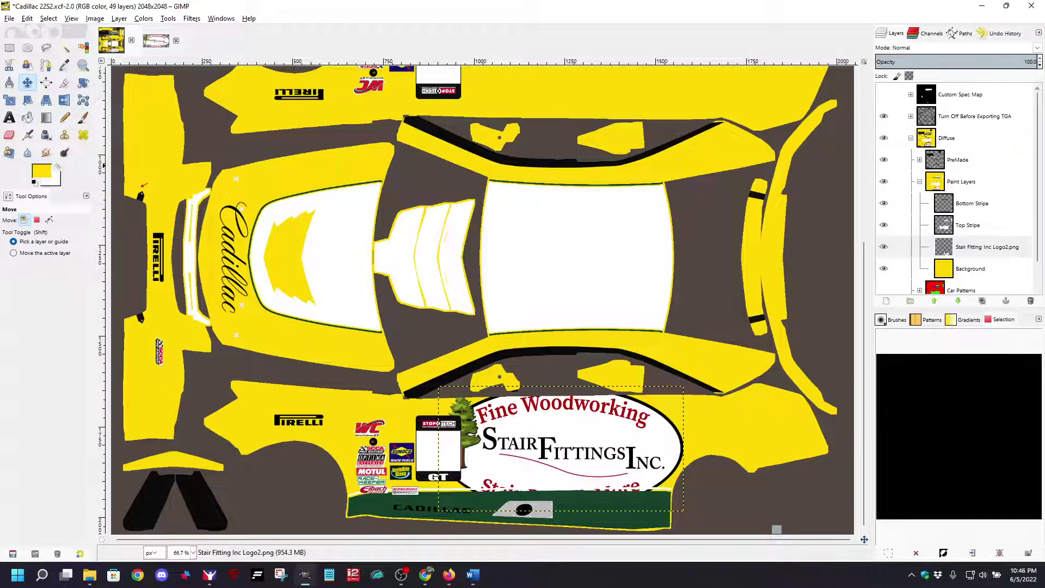
Step: Try scaling the logo with locked proportions between 338 × 173 and 414 × 212, then discard it
key(shift+s)
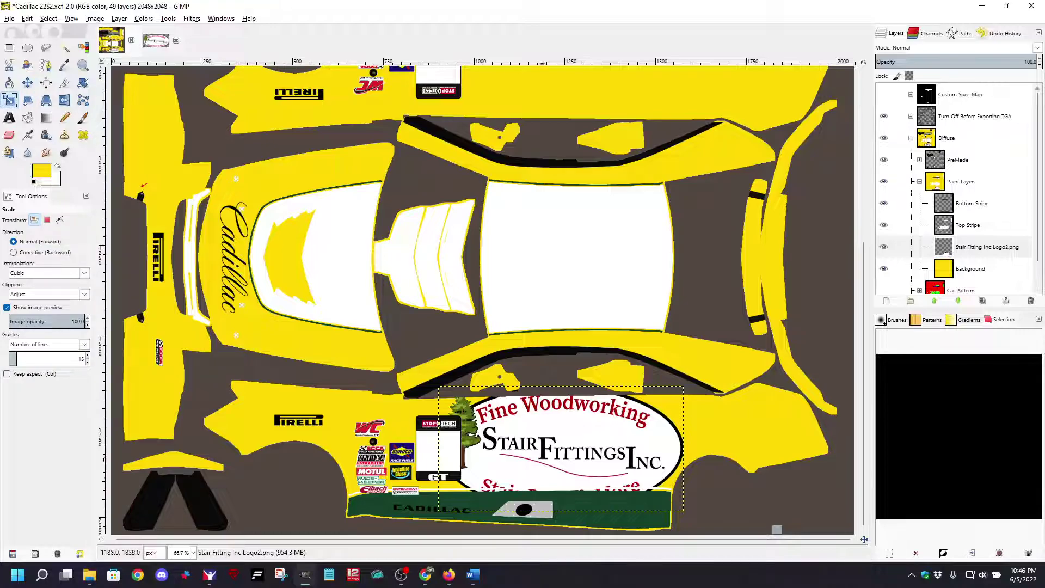
click(561, 449)
key(ctrl)
drag(685, 511, 589, 449)
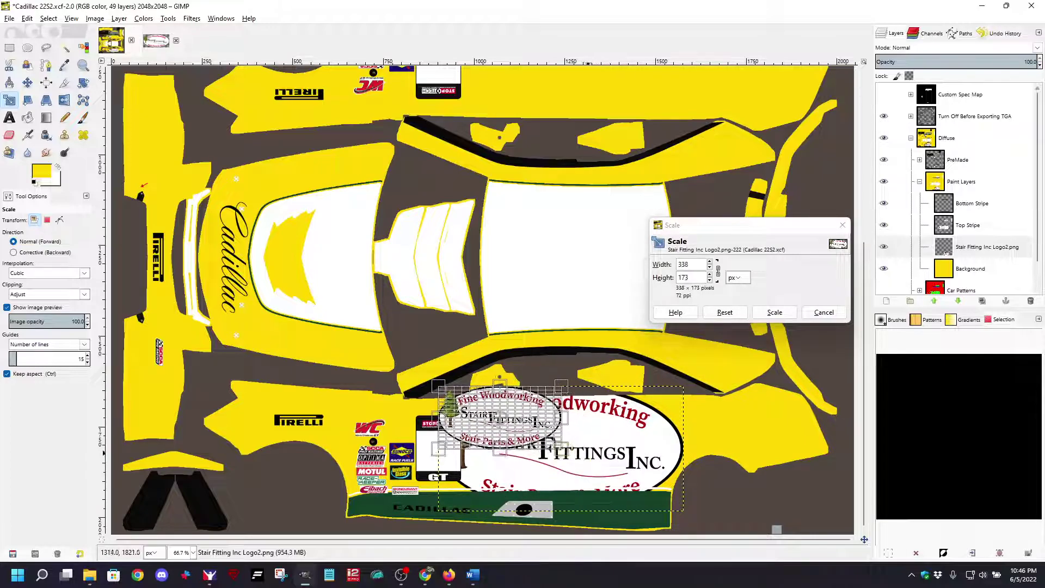
drag(499, 419, 544, 439)
drag(612, 473, 636, 486)
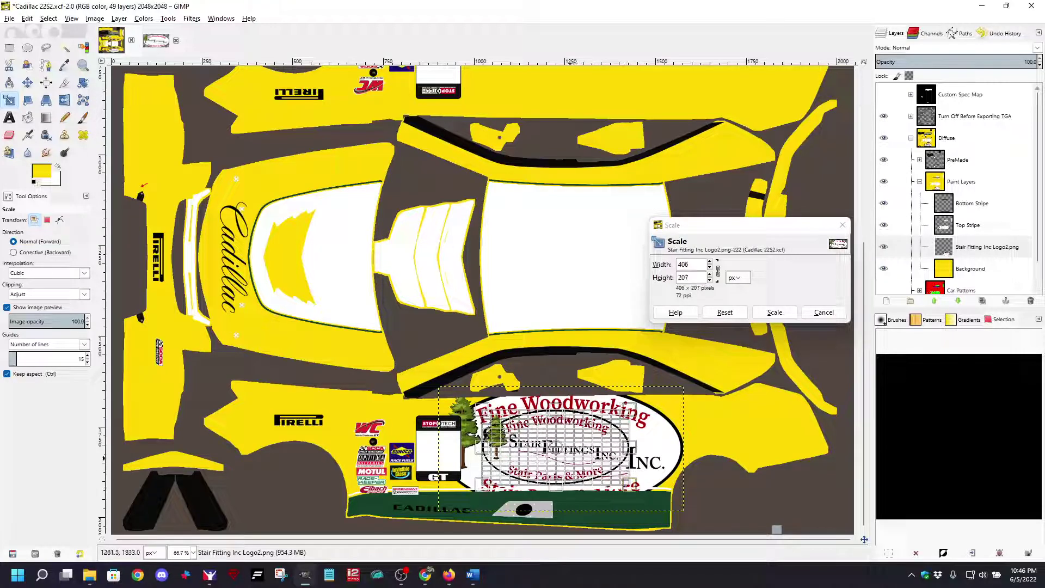
drag(555, 446, 552, 448)
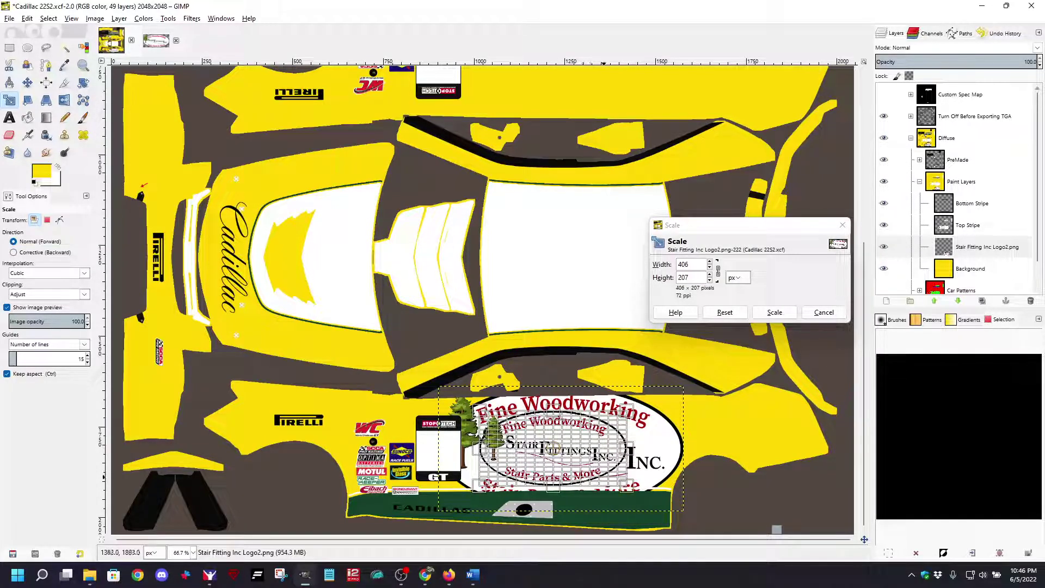
drag(630, 488, 637, 489)
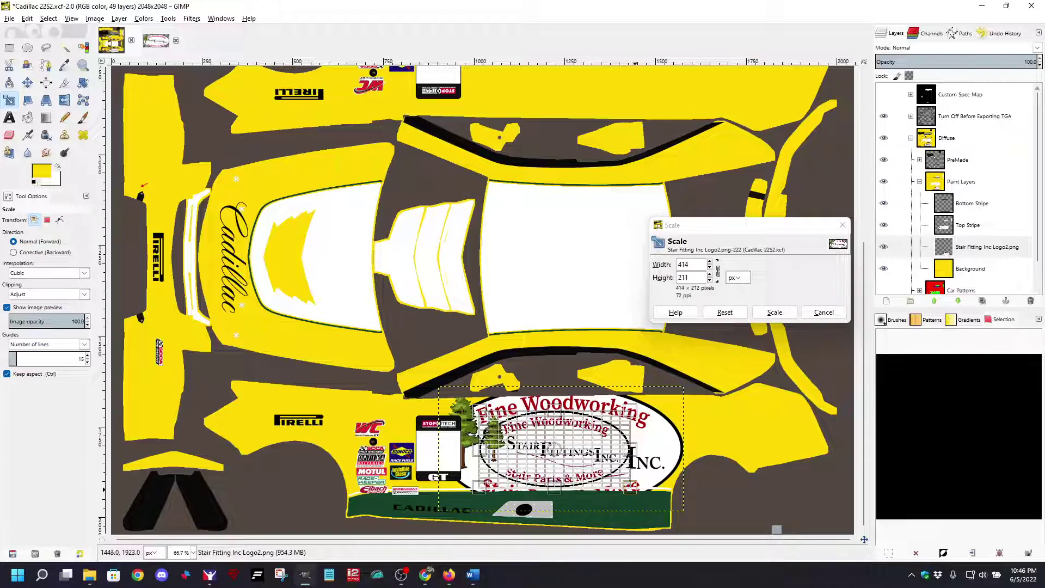
drag(554, 449, 550, 445)
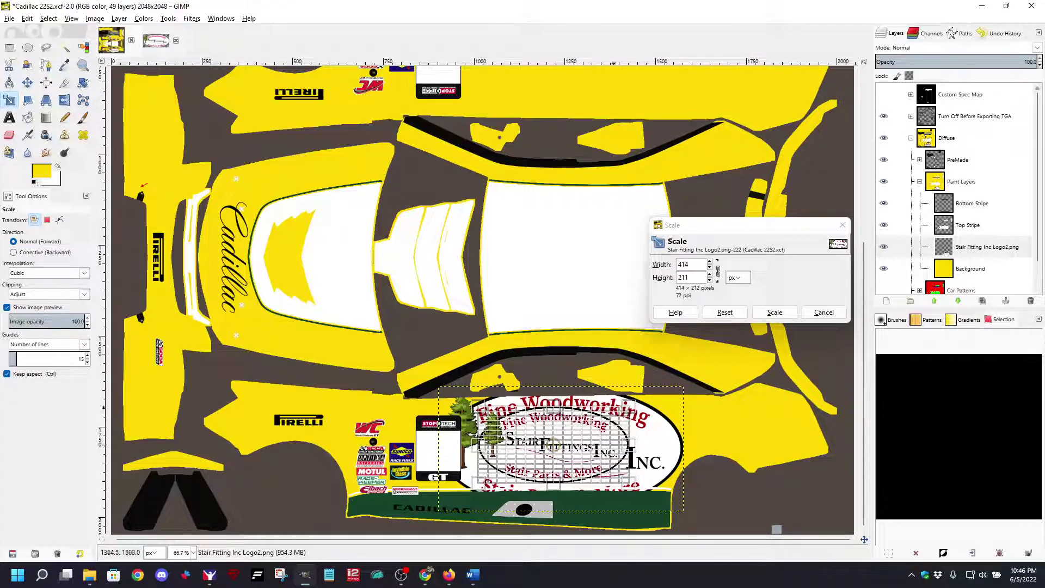
click(774, 312)
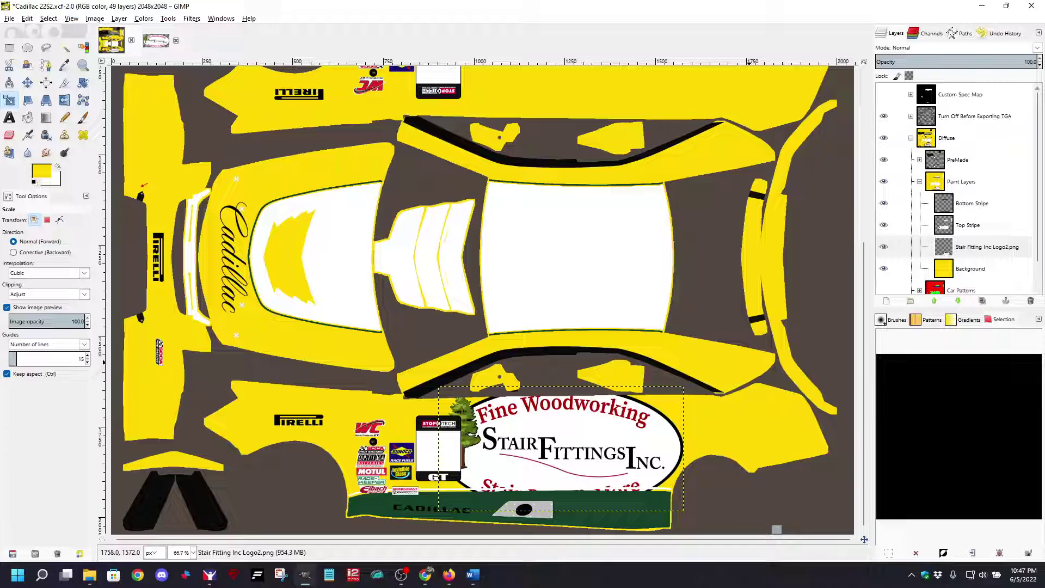
Step: Scale the logo to 459 × 234, position it beside the number box, and apply
click(559, 447)
drag(684, 512, 604, 470)
drag(528, 428, 553, 447)
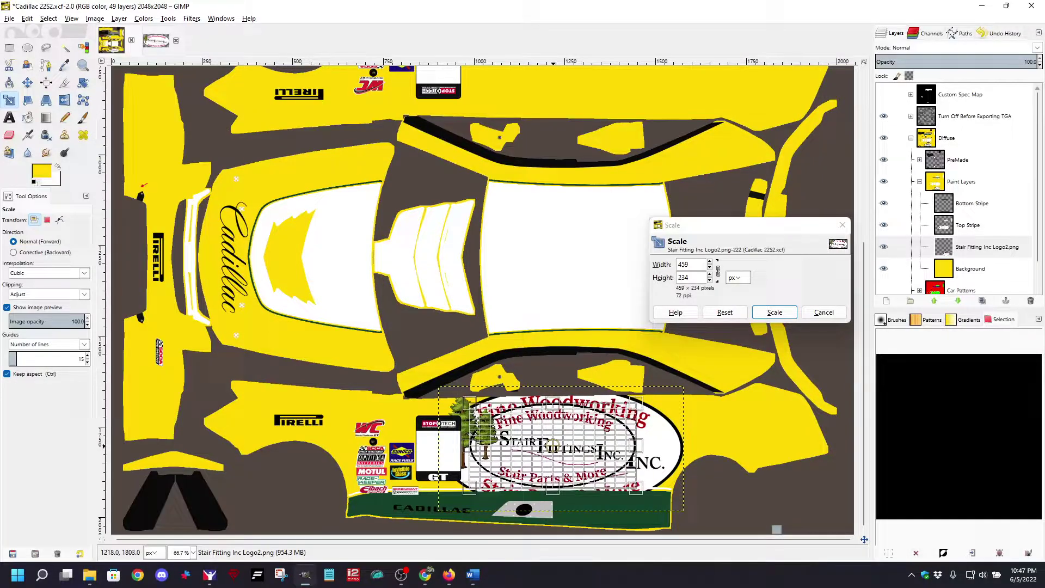
click(775, 312)
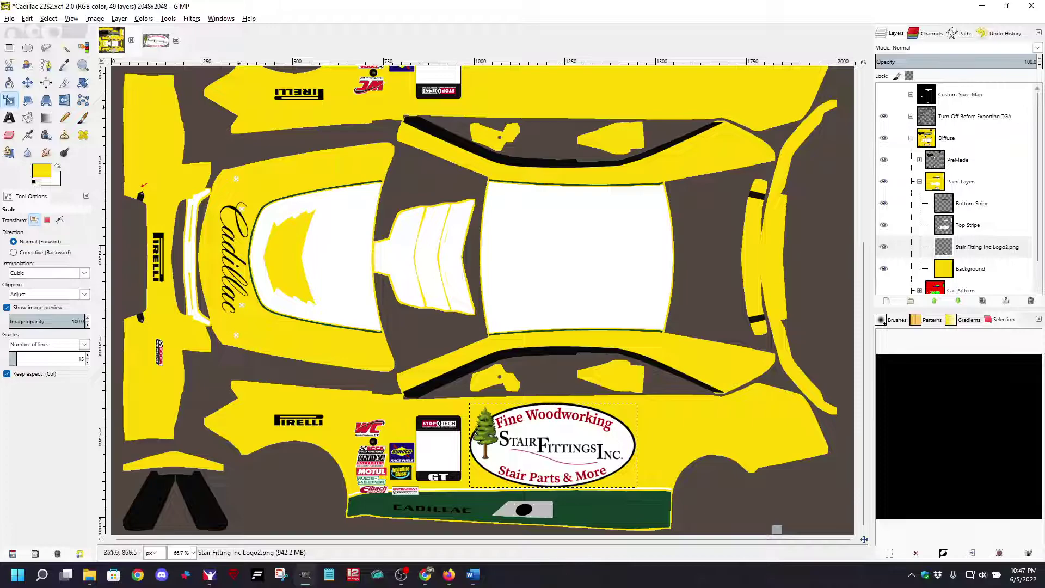
click(9, 18)
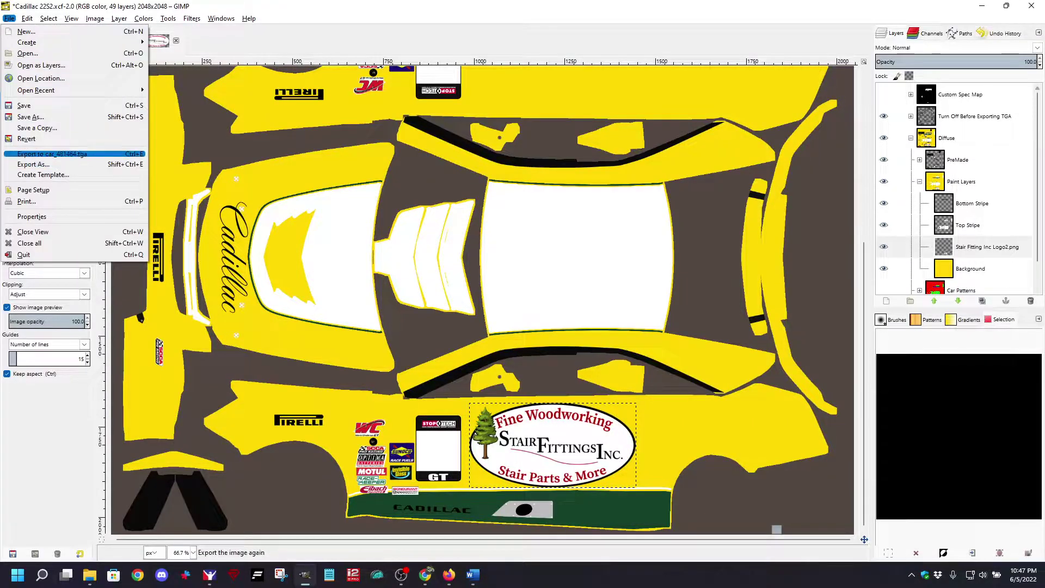
Step: Export the livery to the car .tga, check the side logo in iRacing's Car Model view, and return
click(52, 155)
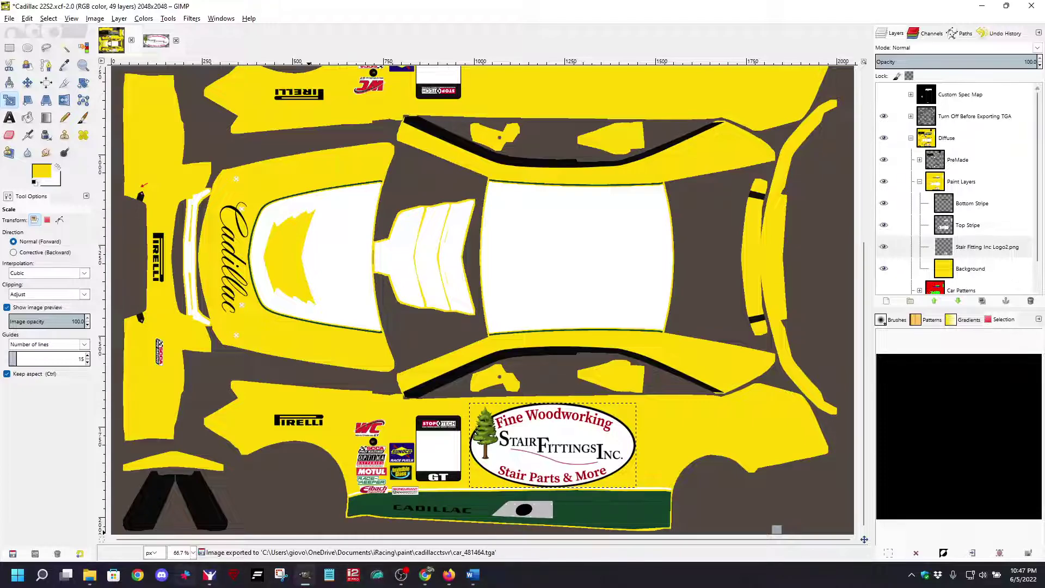
click(210, 574)
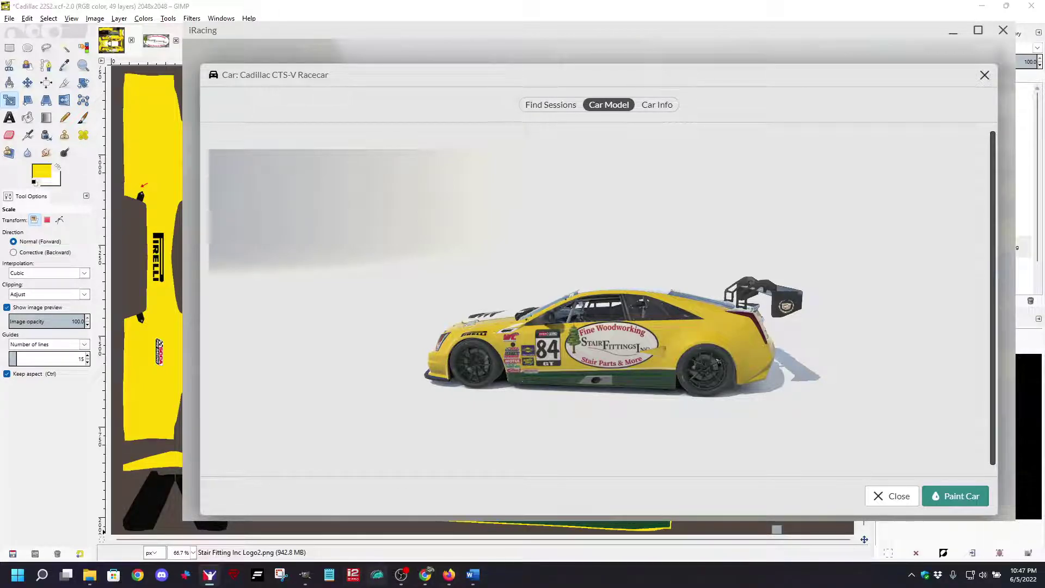
click(304, 574)
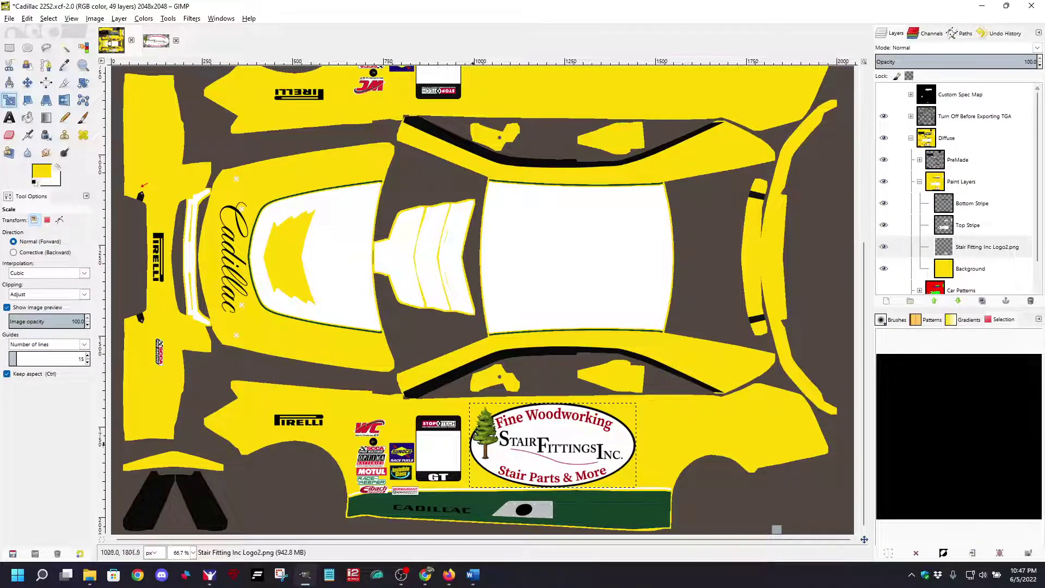
Step: Scale the Stair Fittings logo down to about 392 × 200
click(453, 430)
drag(624, 405, 621, 407)
drag(623, 488, 612, 482)
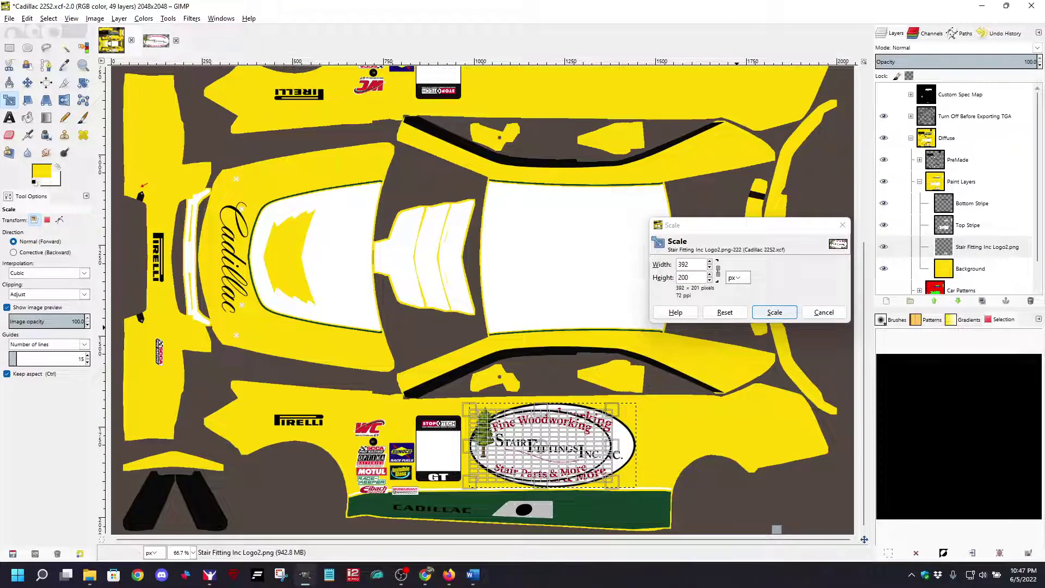
key(Return)
click(9, 18)
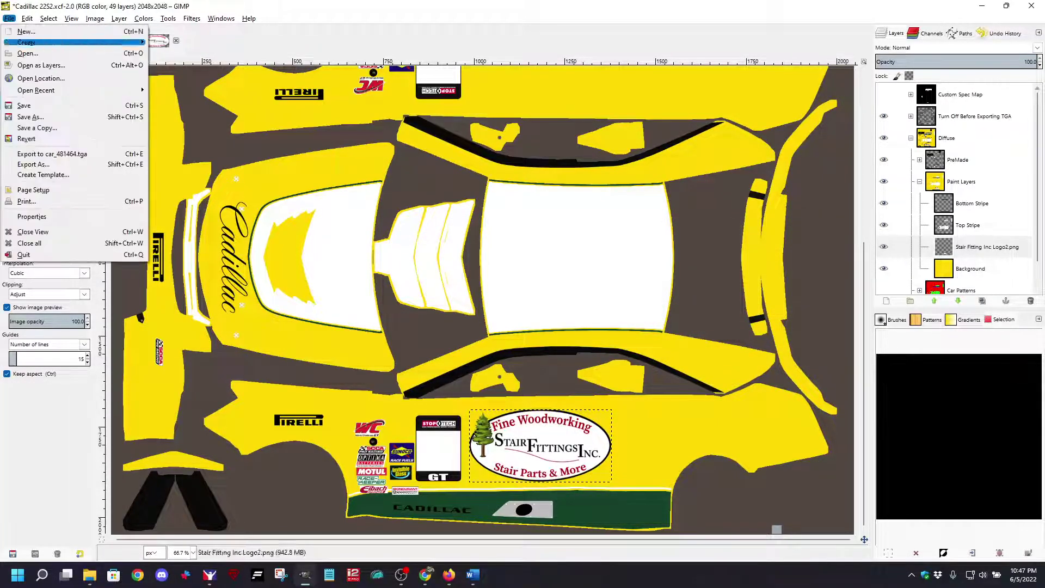
click(52, 153)
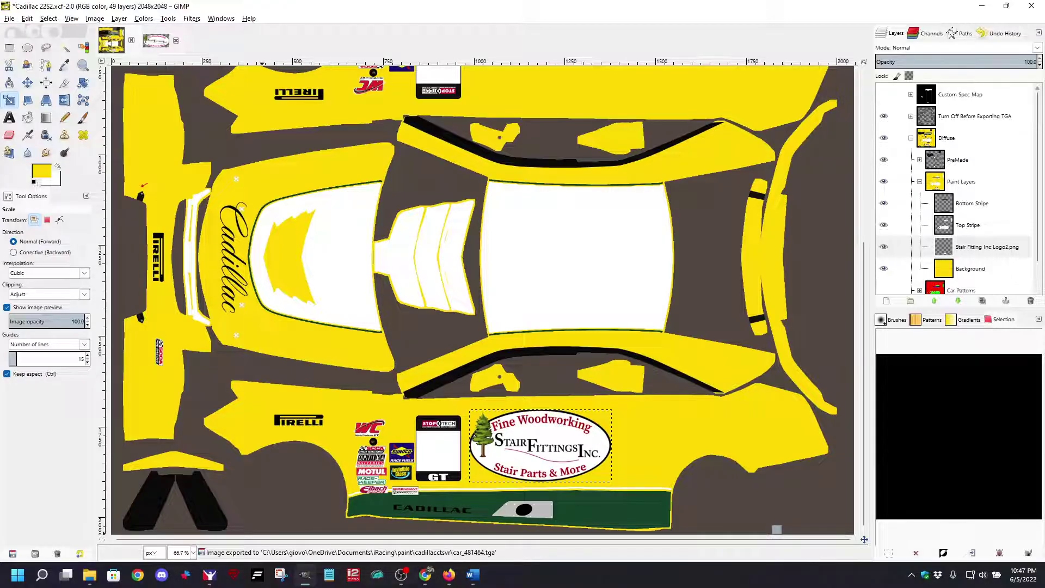
click(209, 574)
Step: Orbit and zoom the car to inspect the resized logo from front and rear three-quarter views, then leave
drag(577, 321, 489, 349)
scroll(599, 327, up, 6)
drag(976, 273, 947, 283)
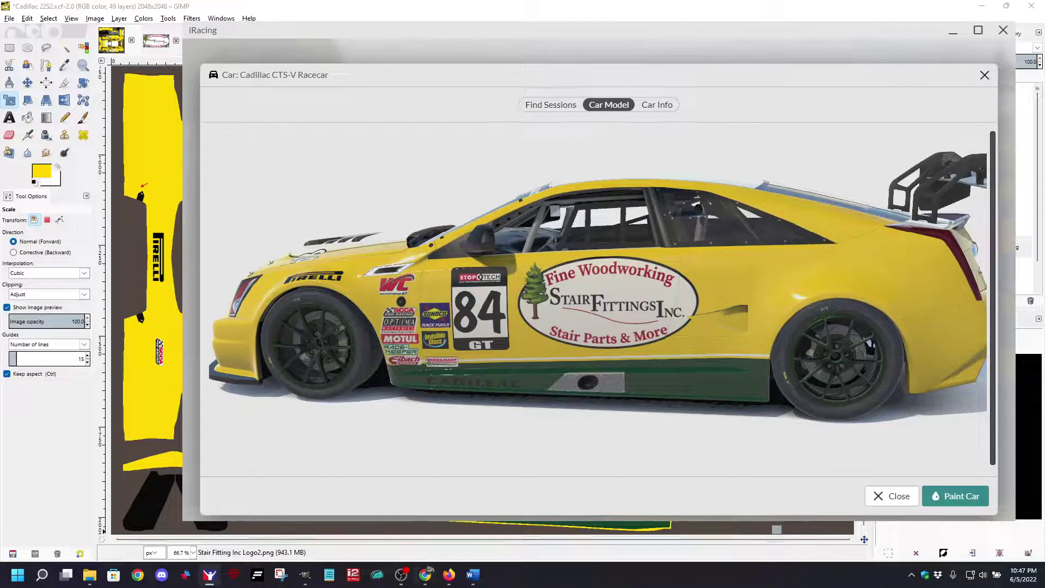
key(alt+Tab)
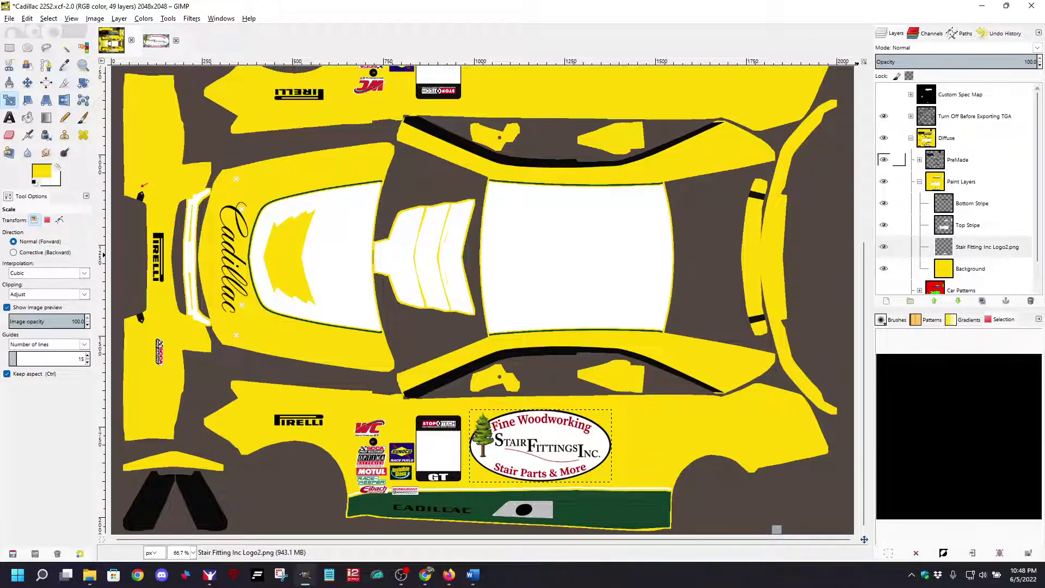
Step: Create a 'Decals' group in Diffuse below PreMade, move the Stair Fitting logo into it, and collapse Paint Layers
click(898, 138)
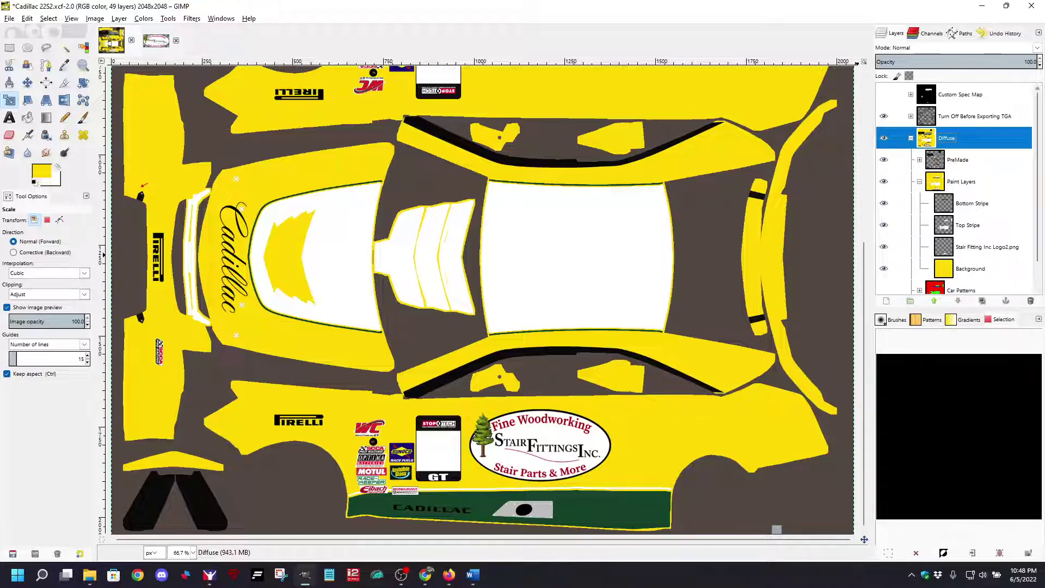
click(910, 301)
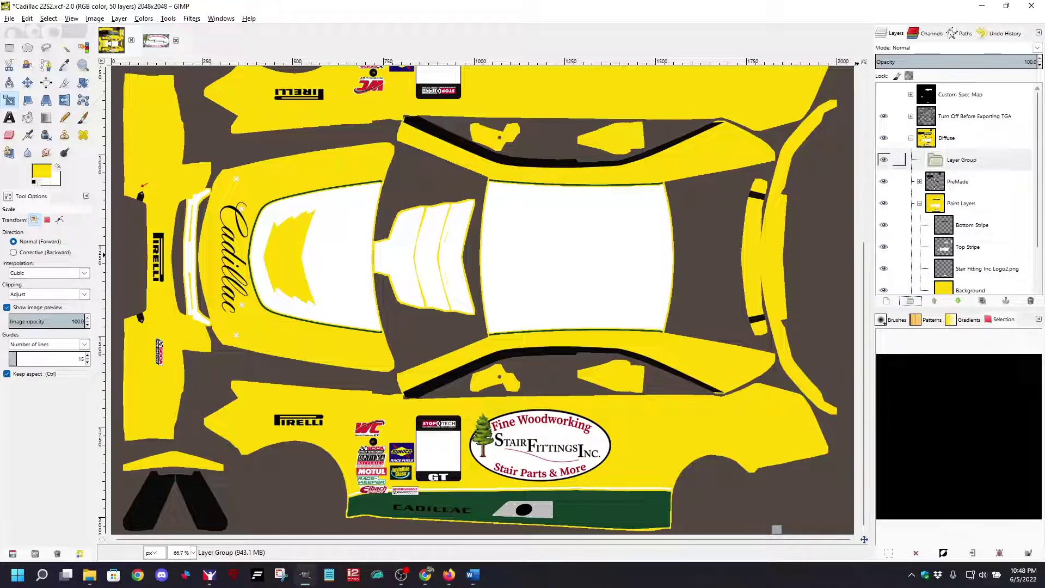
double_click(961, 160)
text(Dec)
key(Return)
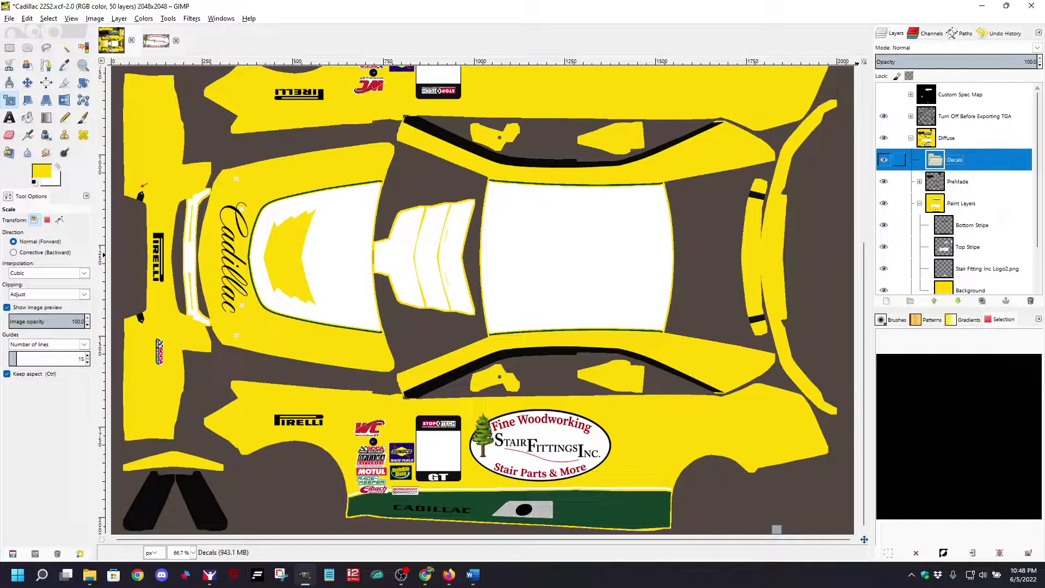
drag(954, 160, 959, 198)
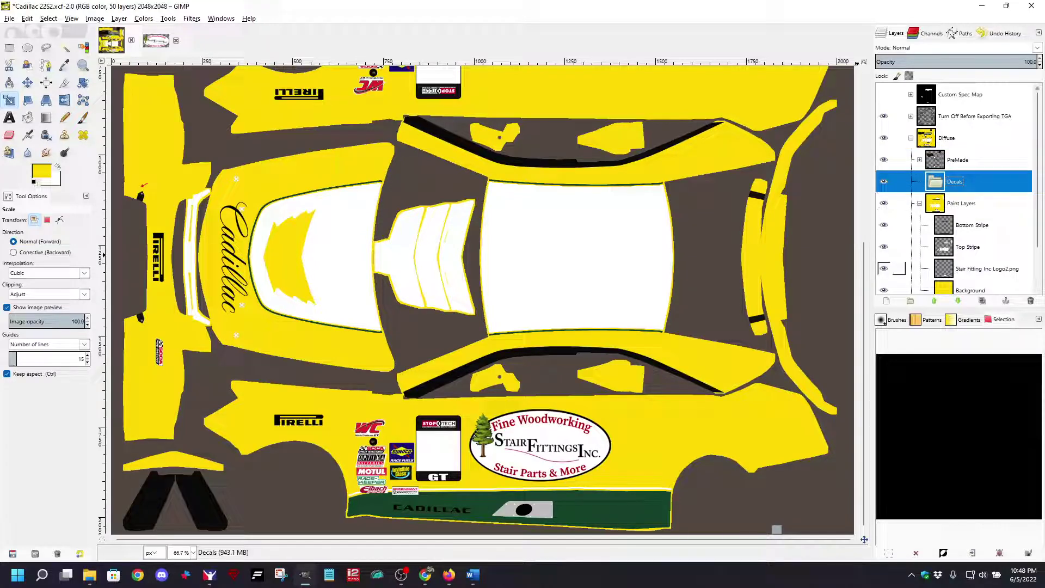
drag(963, 268, 953, 185)
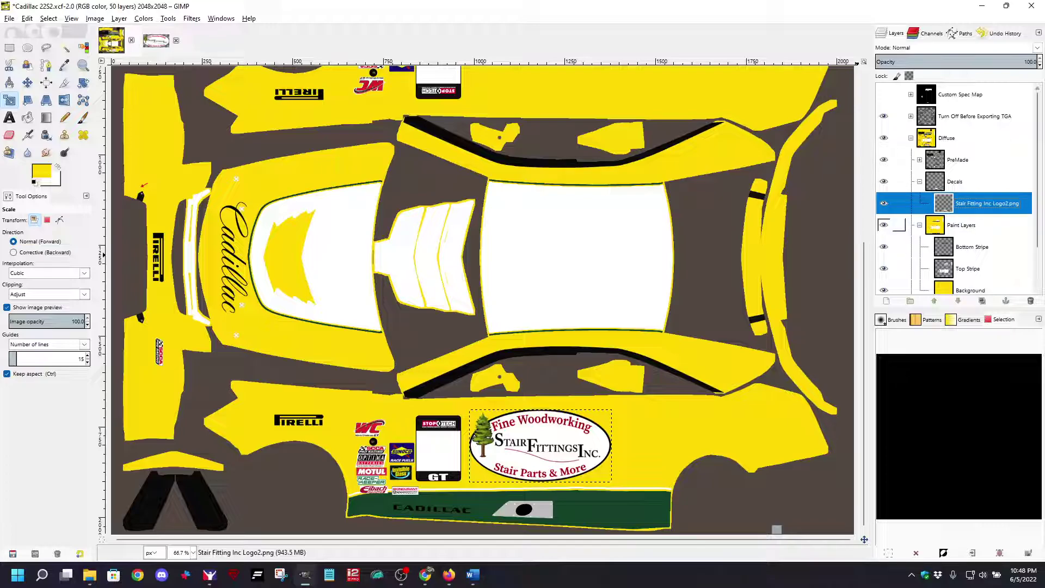
click(920, 225)
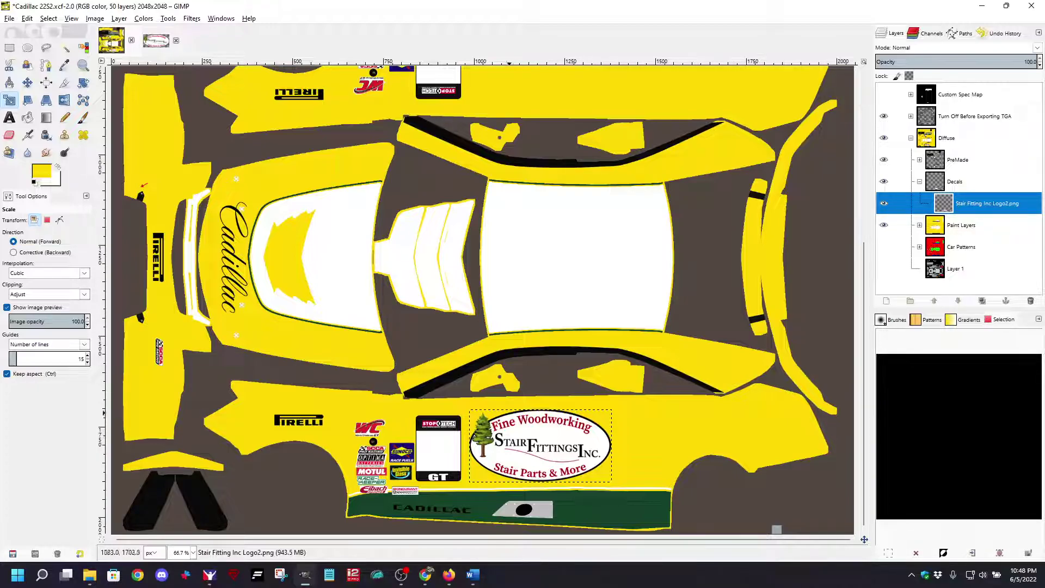
Step: Duplicate the Stair Fitting logo layer
key(m)
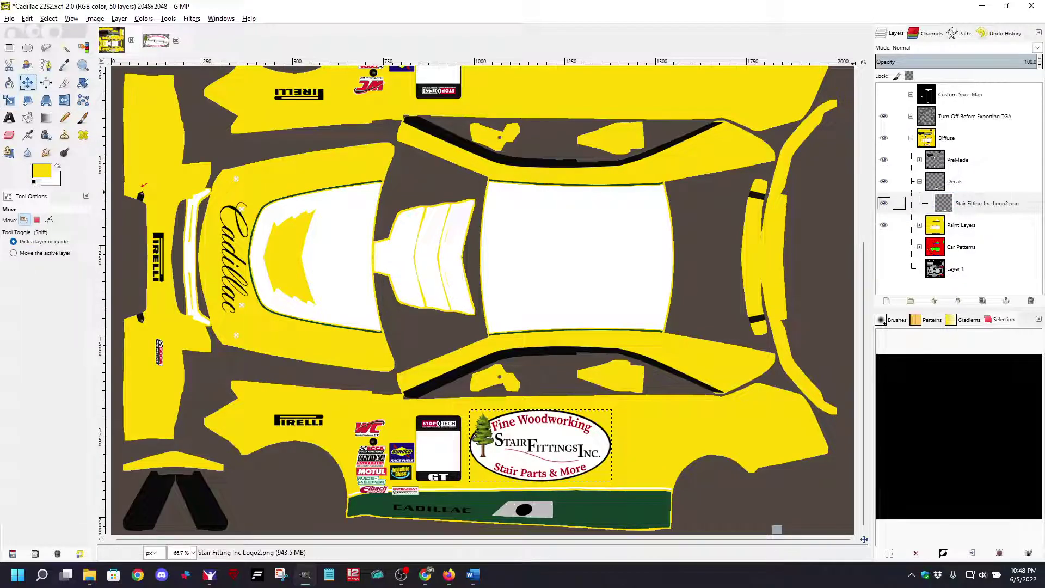
click(898, 203)
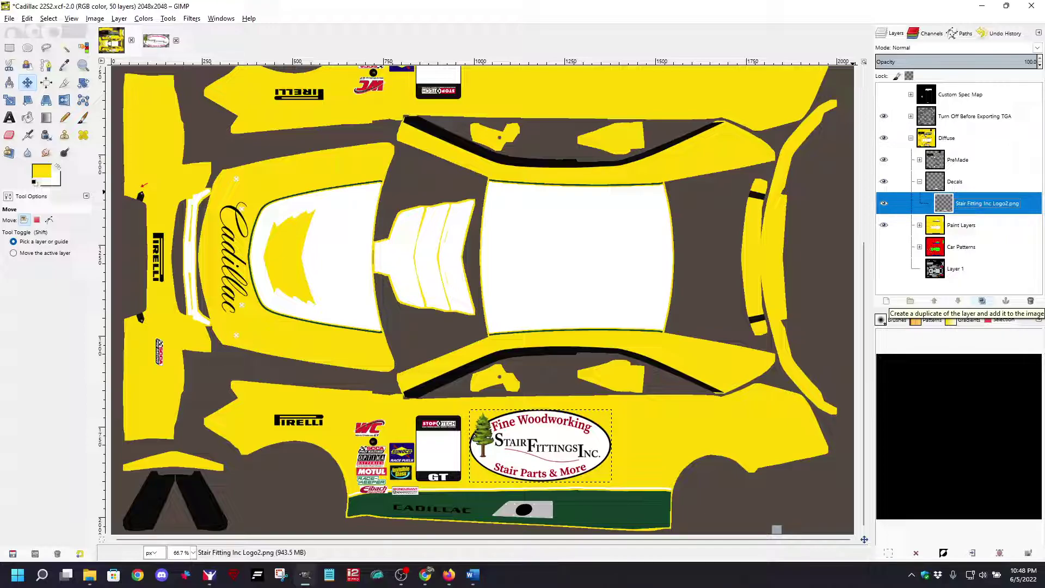
click(982, 301)
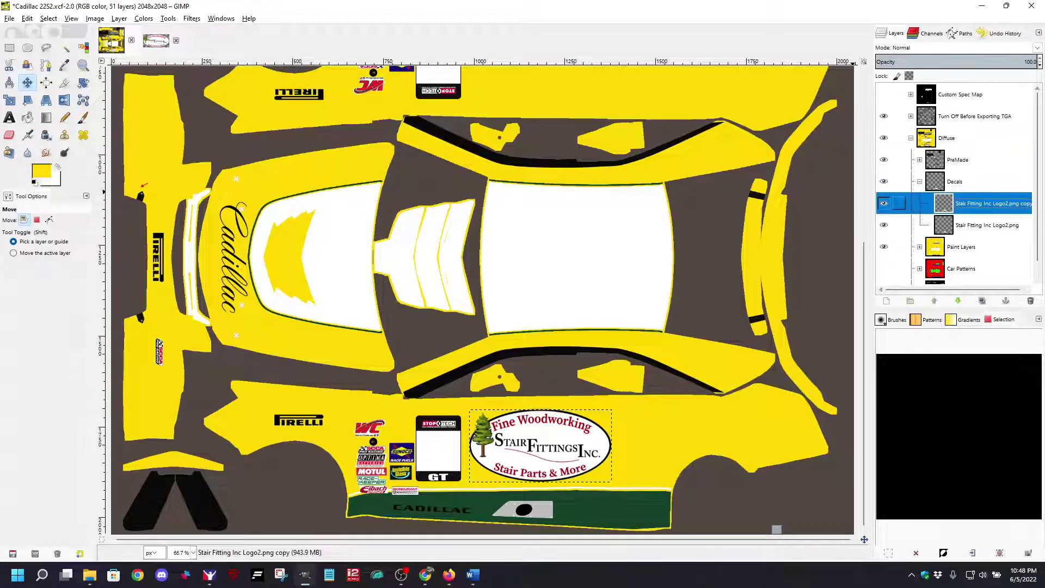
Step: Rename the original logo layer 'SFI Logo DS' and the copy 'SFI Logo PS'
click(986, 225)
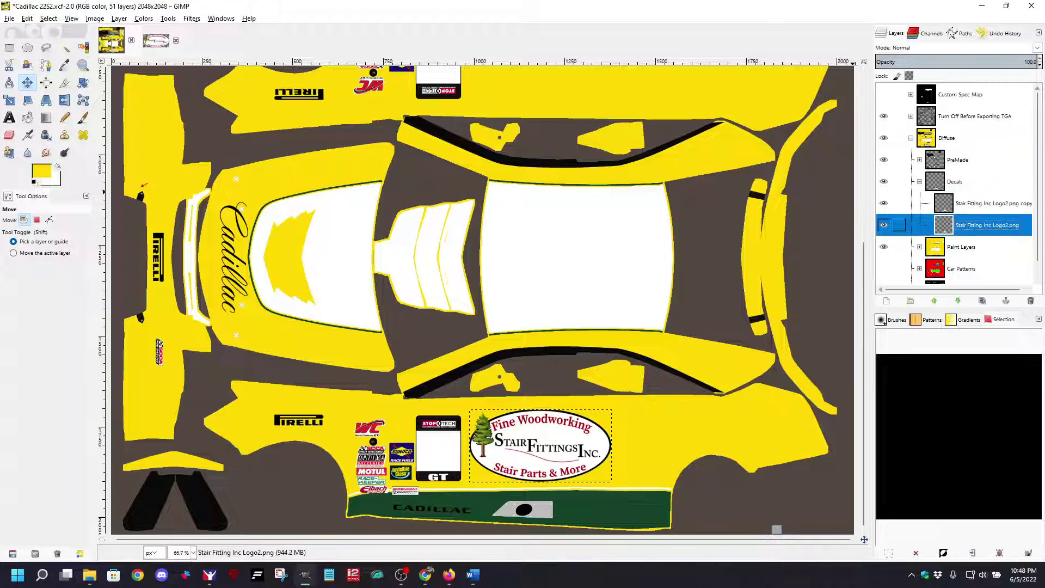
click(986, 226)
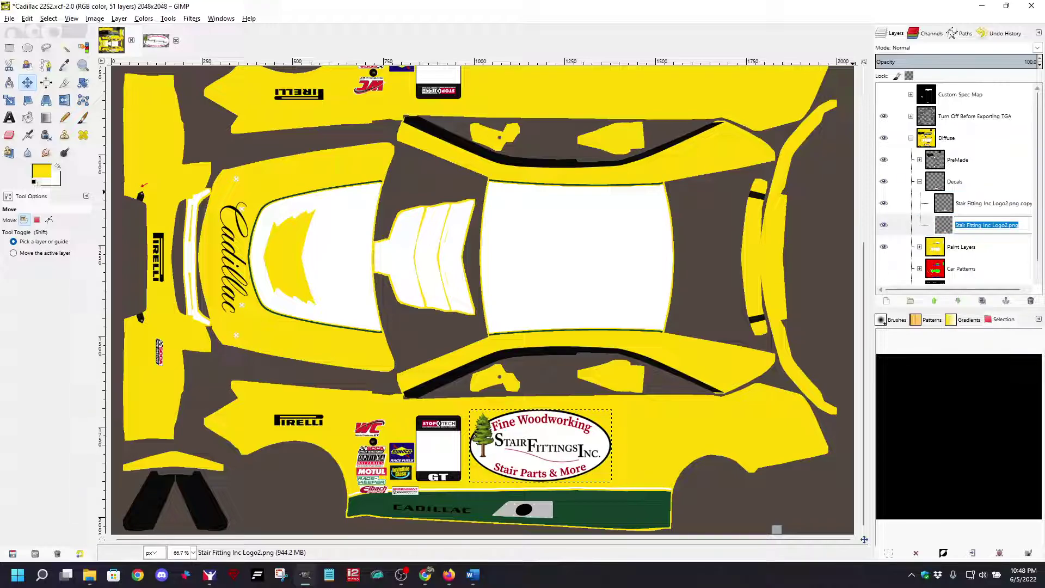
text(SFI Logo DS)
click(987, 203)
double_click(988, 203)
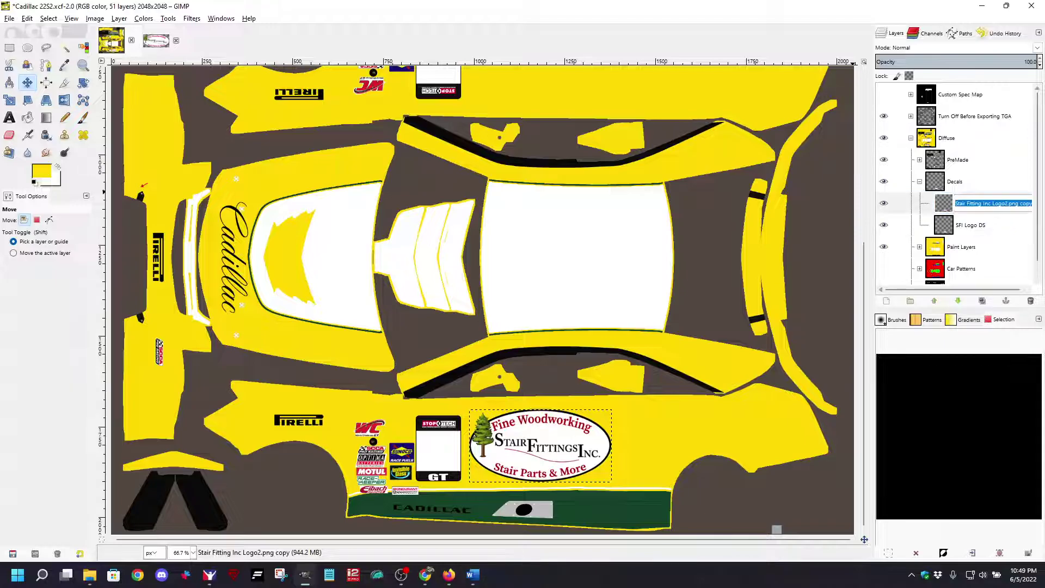
text(SFI Logo PS)
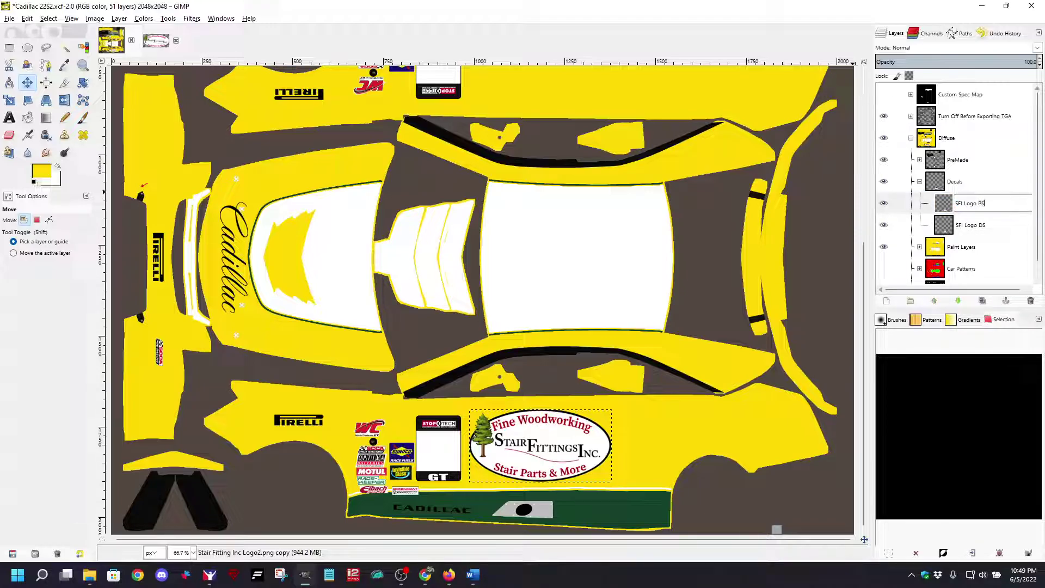
key(Return)
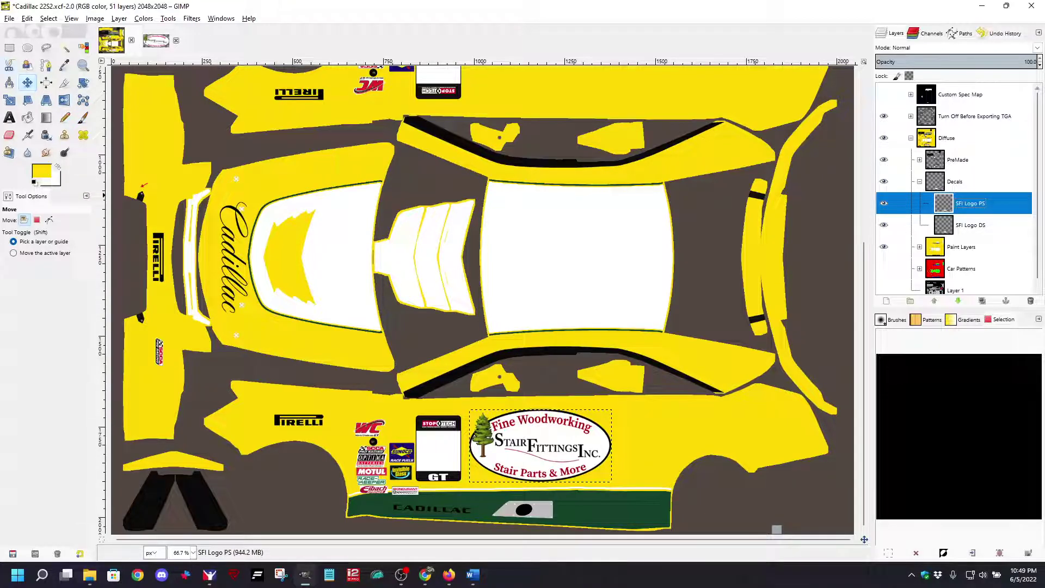
Step: Move the SFI Logo PS layer up to the opposite side panel and rotate it 180°
click(27, 83)
drag(549, 456, 541, 190)
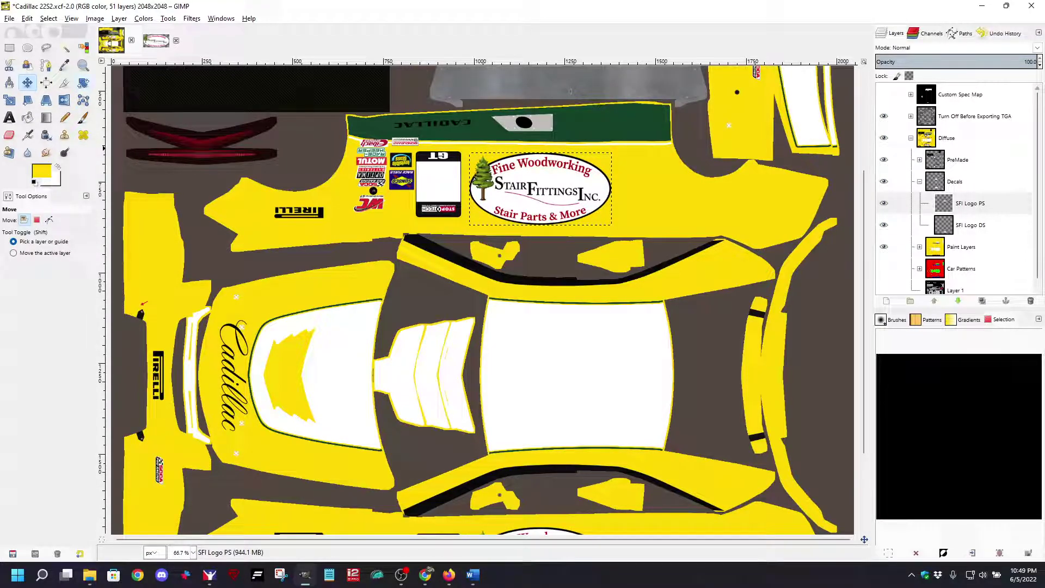
key(shift+r)
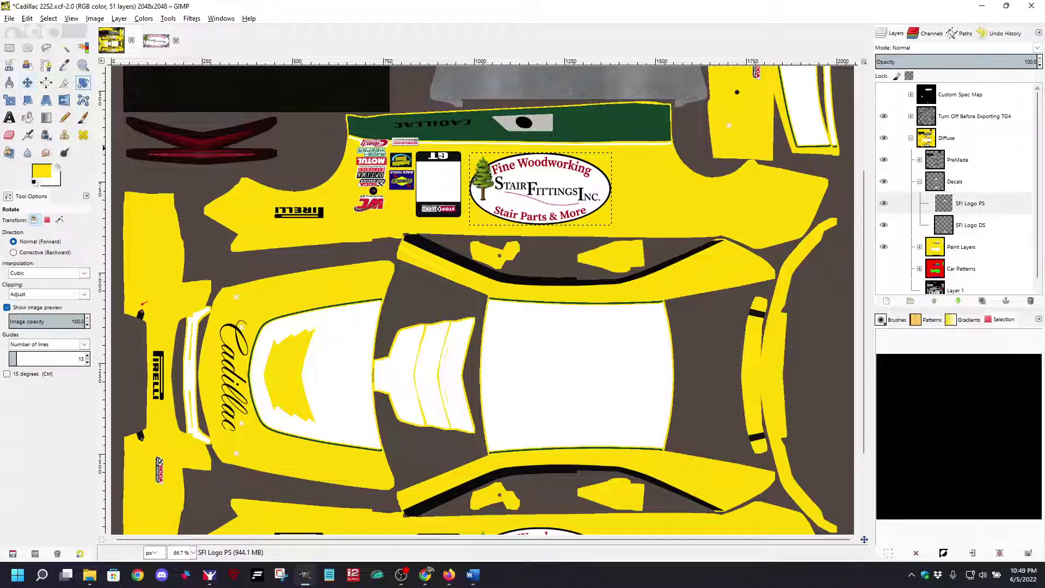
drag(483, 192, 533, 216)
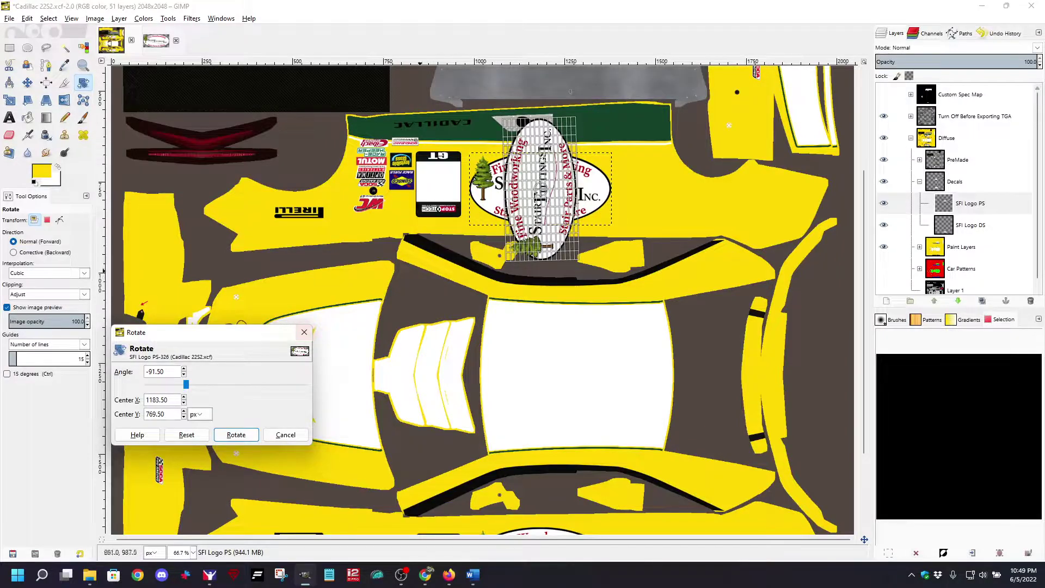
drag(185, 384, 304, 384)
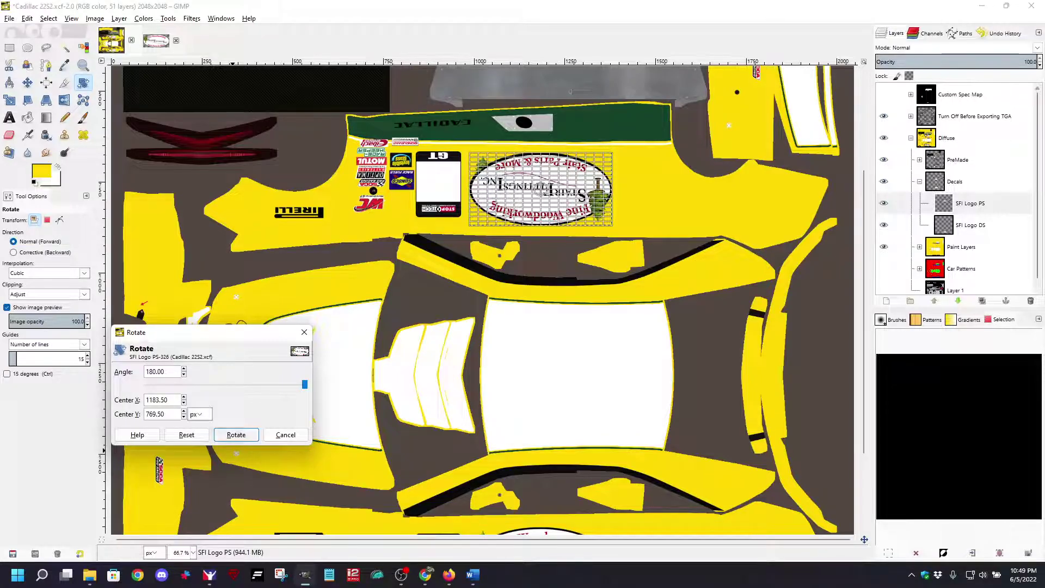
click(236, 434)
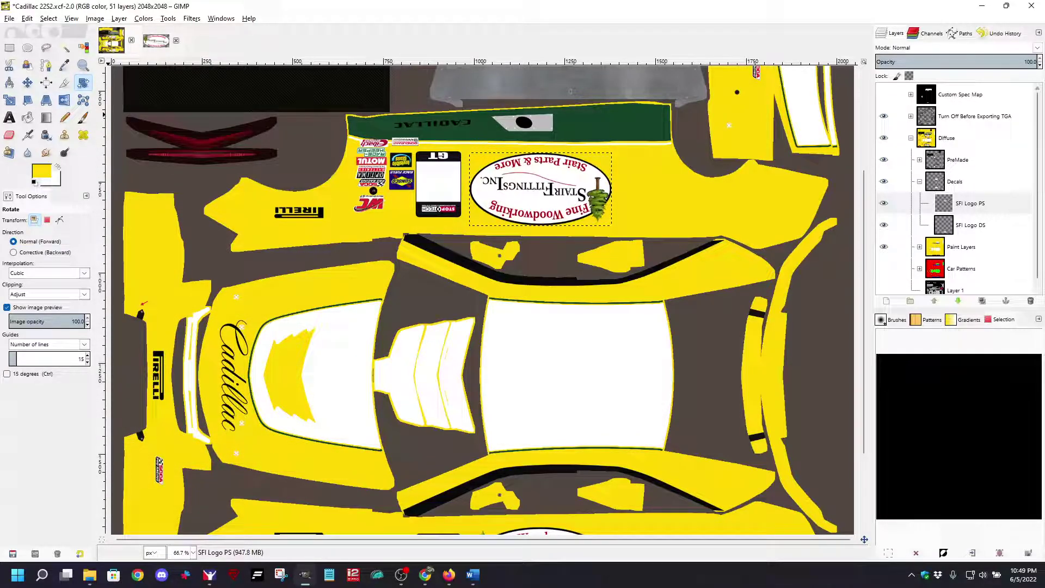
Step: Re-export the livery to its TGA file and turn the iRacing car to view its right side
click(9, 18)
click(43, 153)
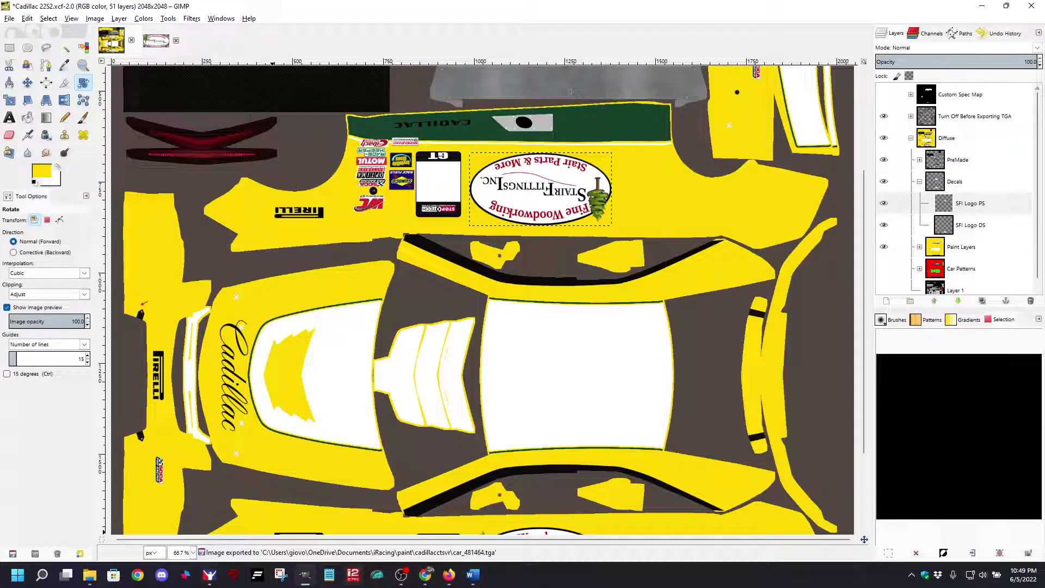
click(210, 575)
drag(425, 305, 914, 330)
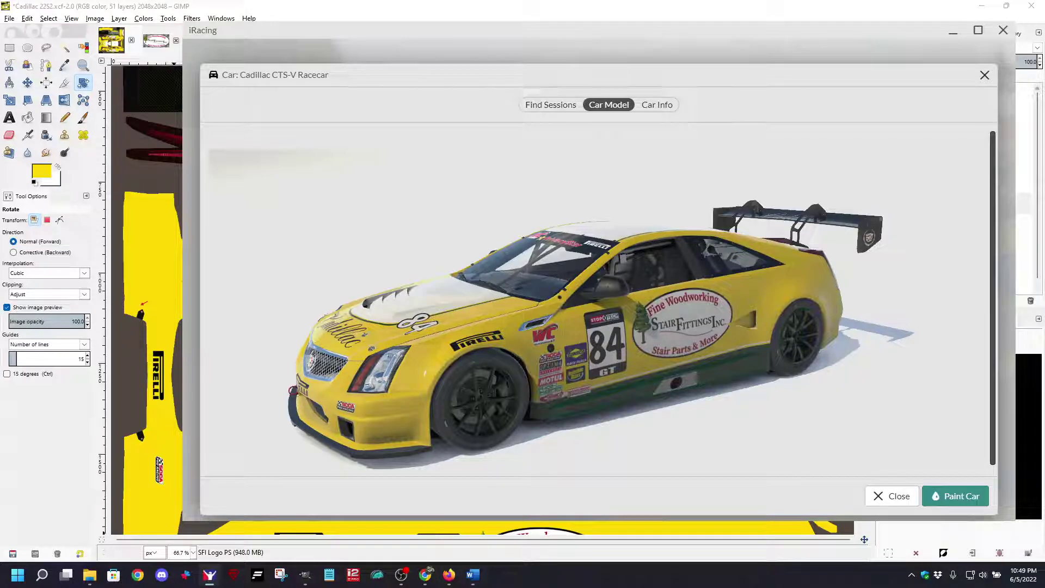
Step: Switch from the iRacing viewer to the Trading Paints My Paints page in Chrome
mouse_move(425, 574)
click(377, 520)
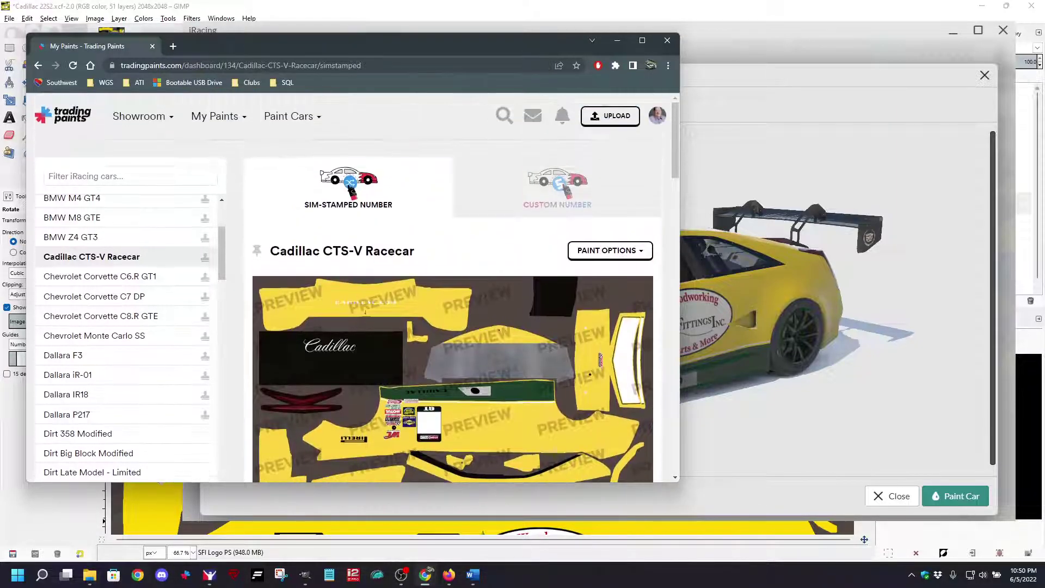
Step: Upload the exported TGA as the Cadillac CTS-V Racecar's new paint, then return to GIMP
click(610, 251)
click(595, 276)
click(348, 218)
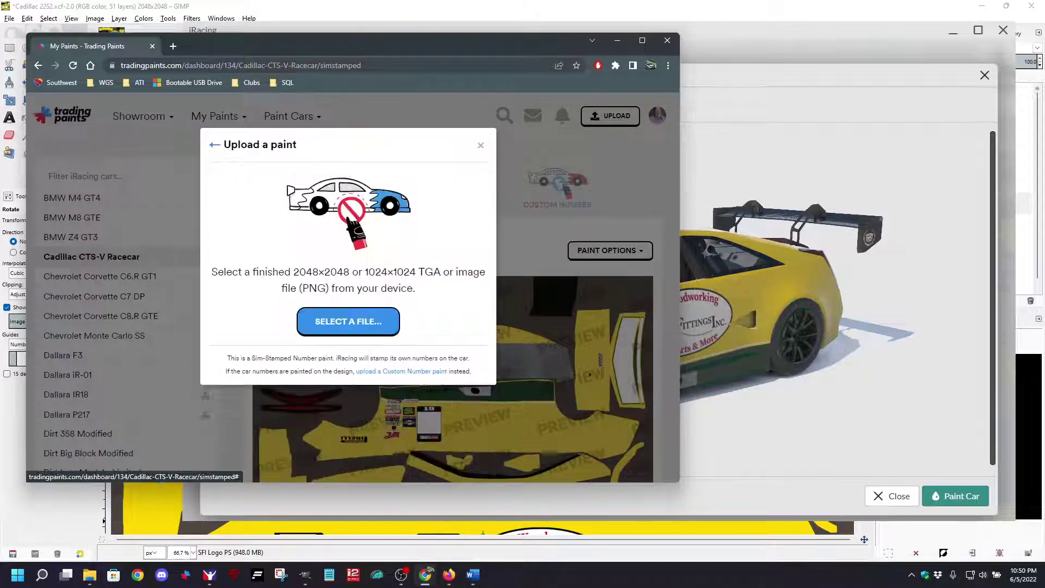
click(349, 320)
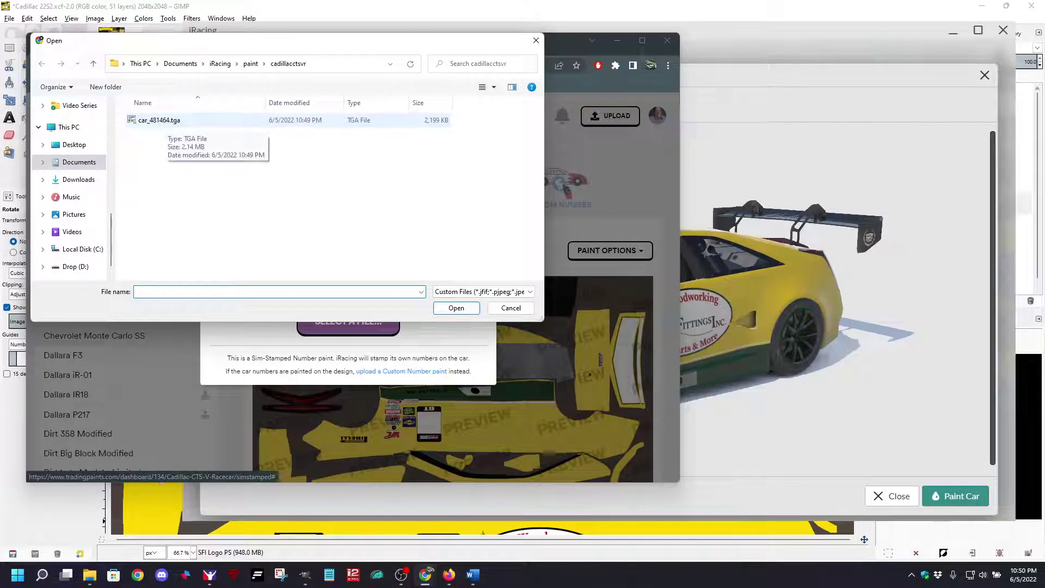
click(159, 120)
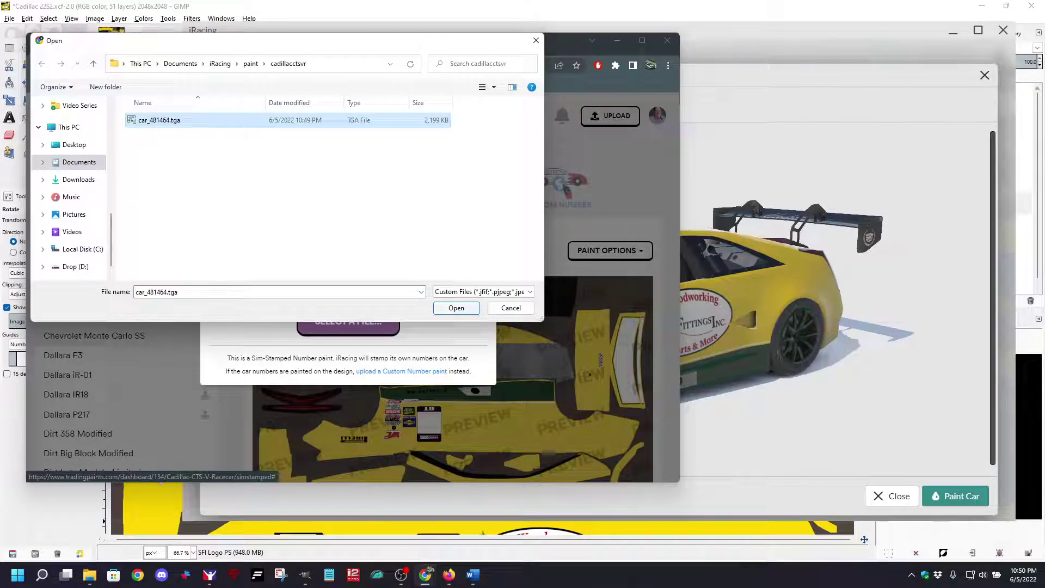
key(Return)
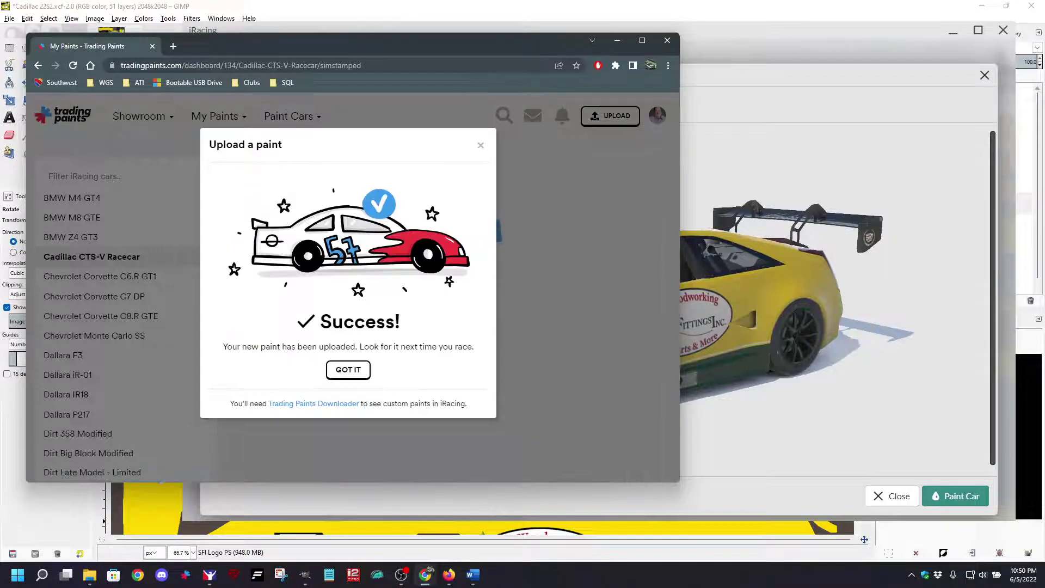
click(348, 369)
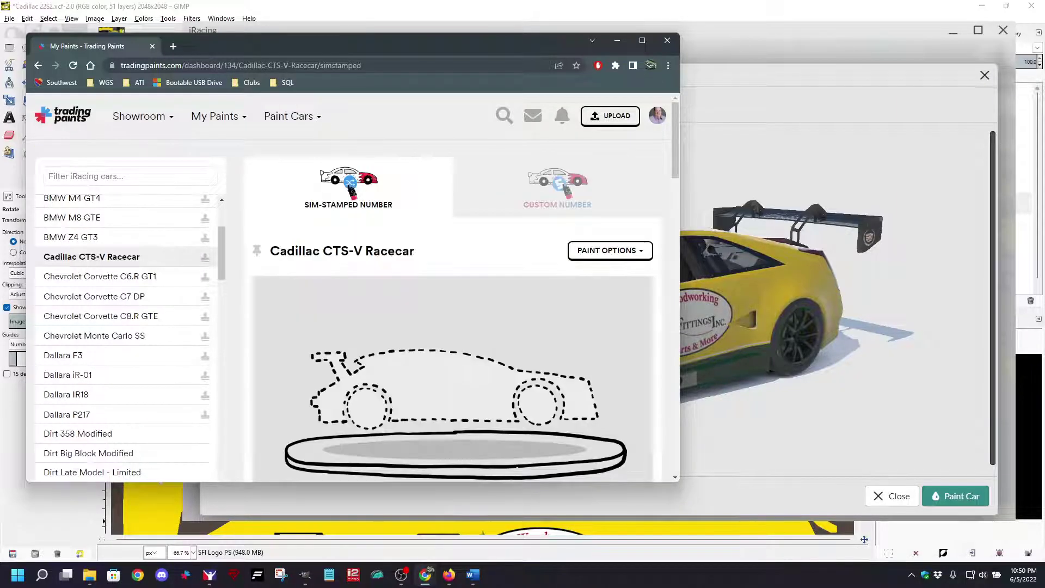
scroll(349, 305, down, 1)
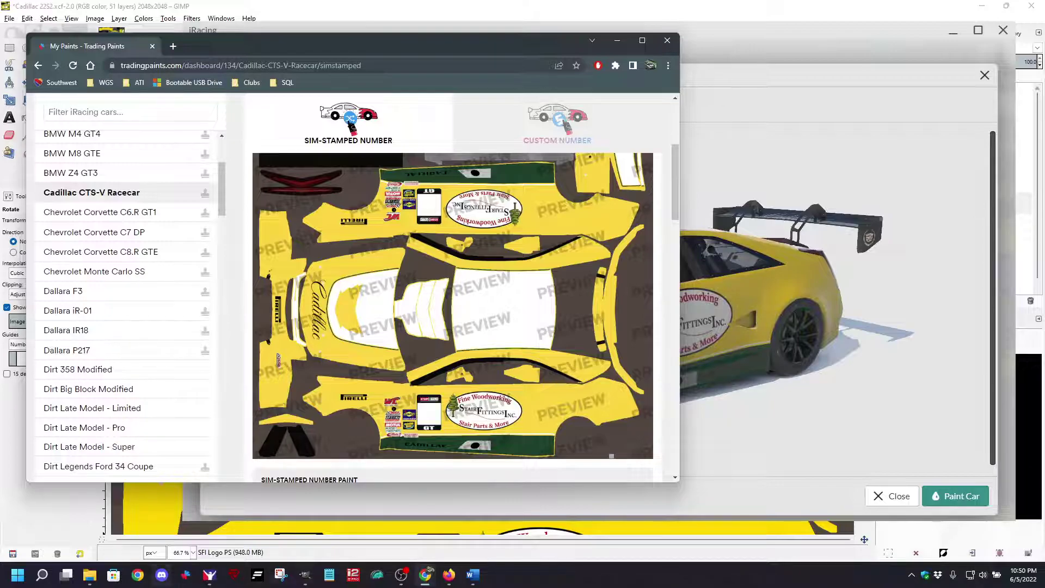
click(304, 575)
Step: Open BW Painting Splash Screen.xcf from GIMP's recent files
click(9, 19)
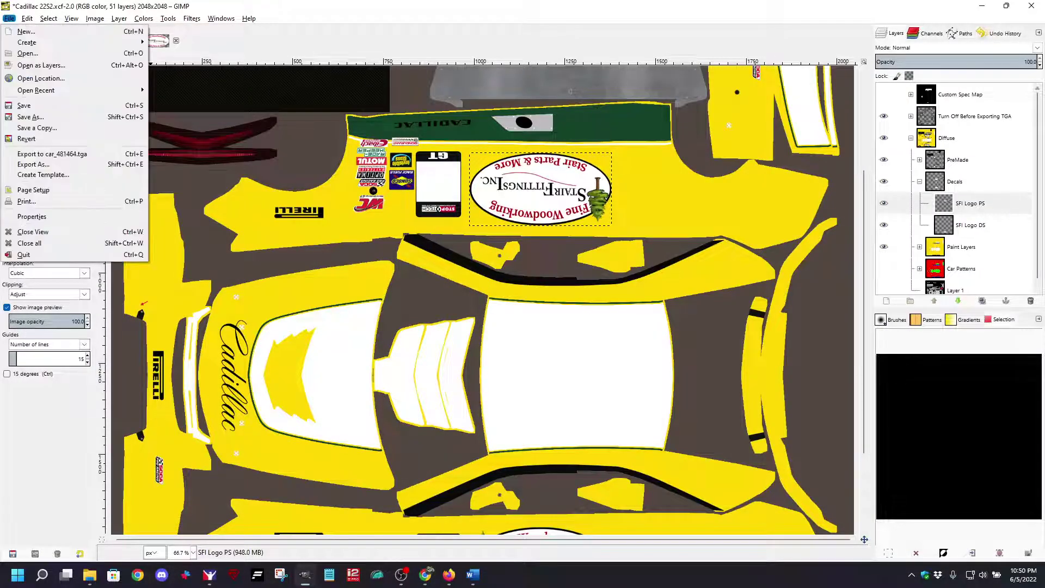
mouse_move(36, 90)
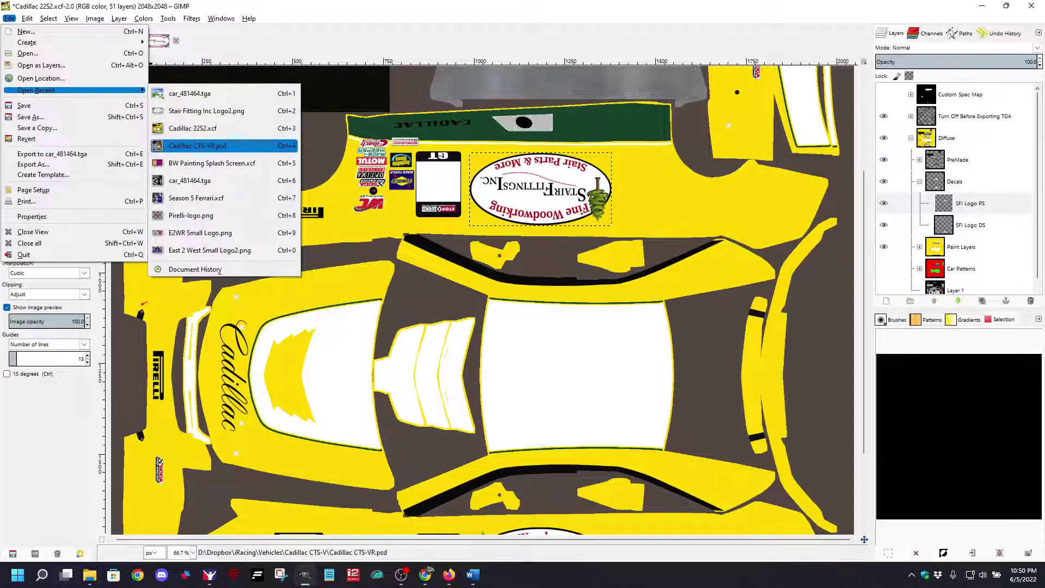
click(212, 162)
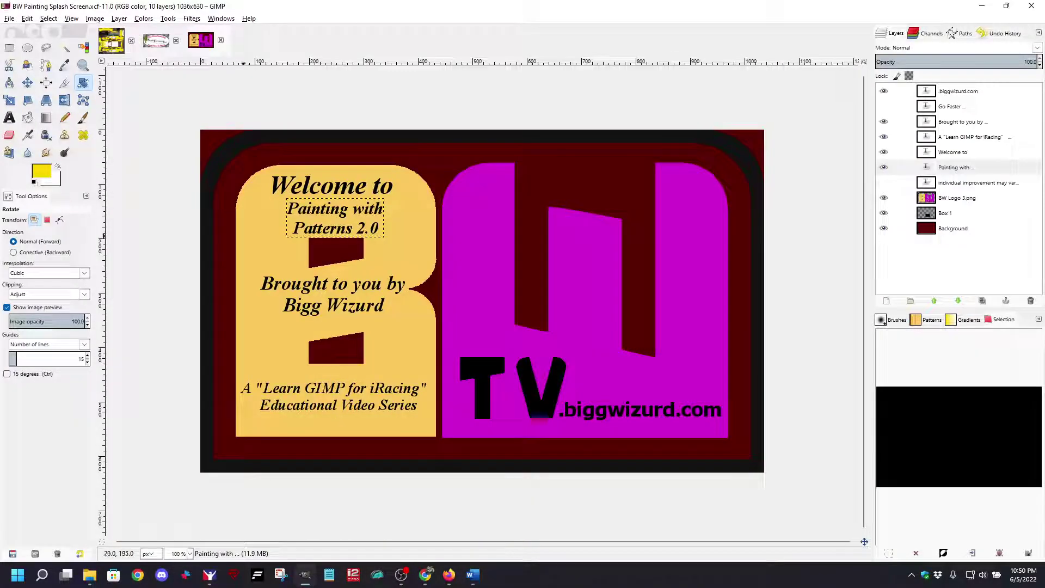